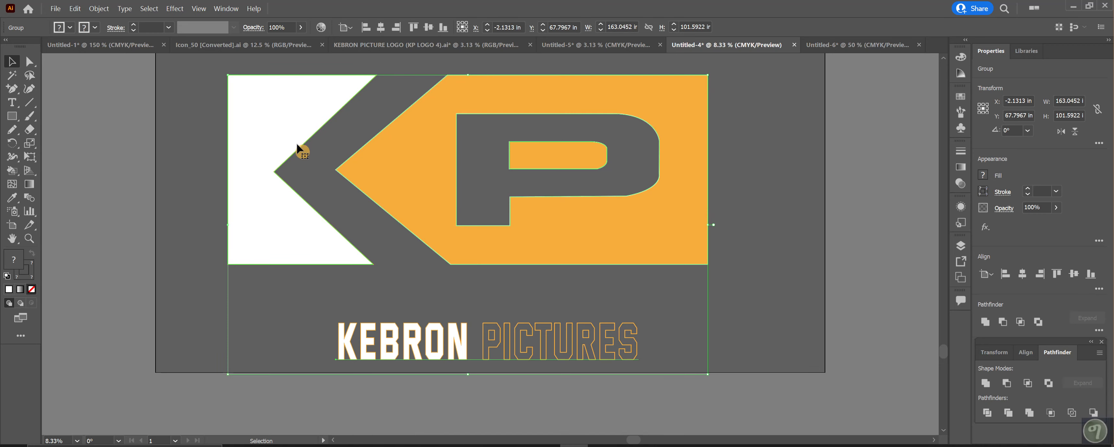
Narrow the KP logo group to about 145.86 in wide and reposition it at about X 9.64 in, Y 64.61 in
drag(425, 197, 462, 187)
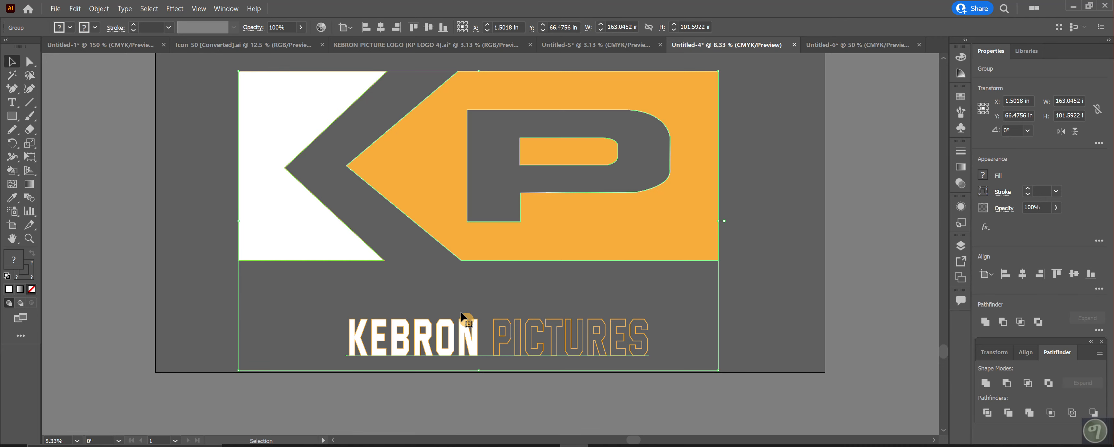
drag(457, 232, 470, 239)
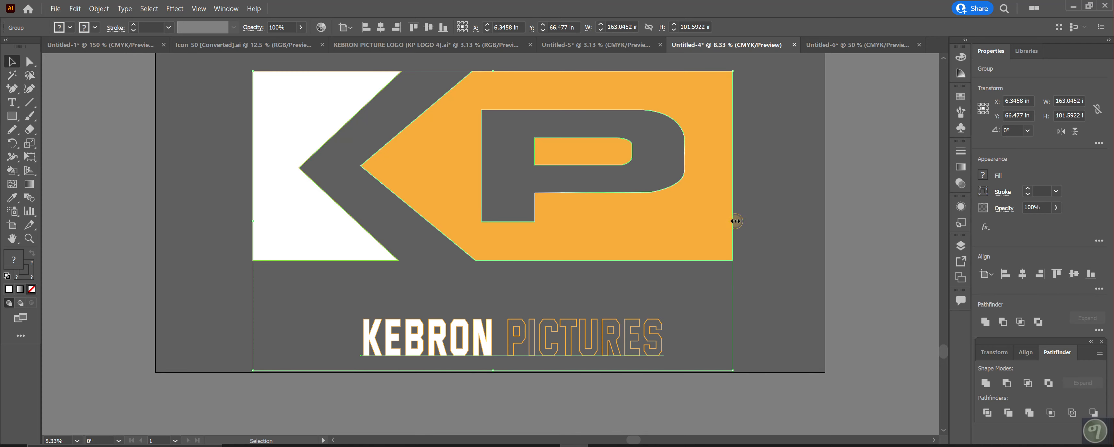
drag(736, 221, 684, 222)
drag(546, 234, 569, 235)
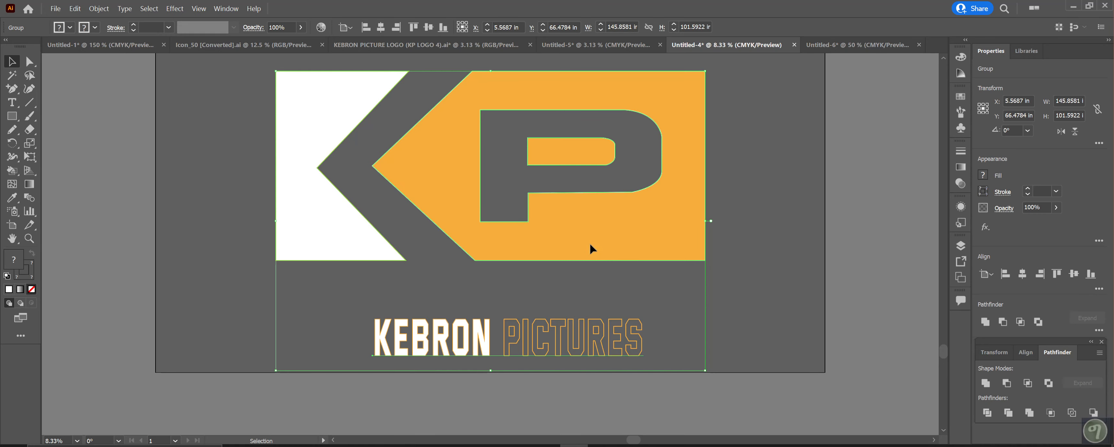
drag(589, 242, 588, 236)
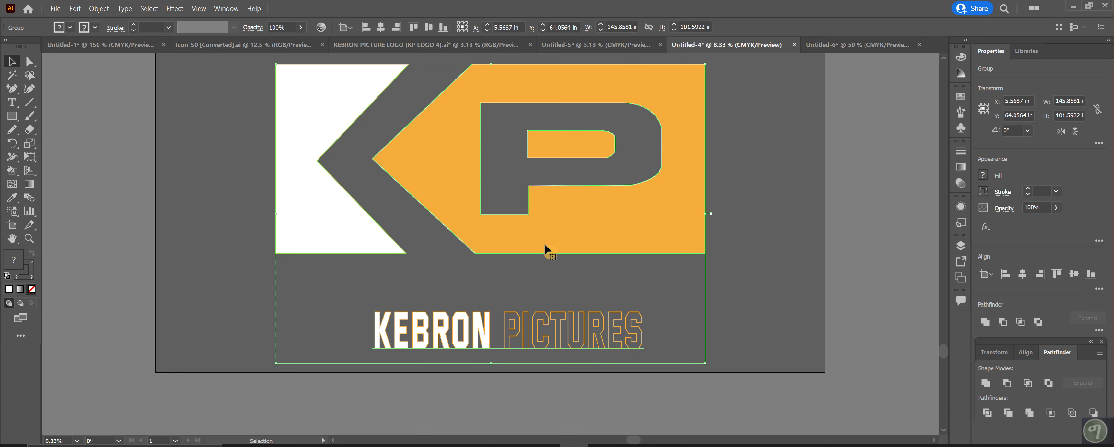
drag(550, 239, 557, 240)
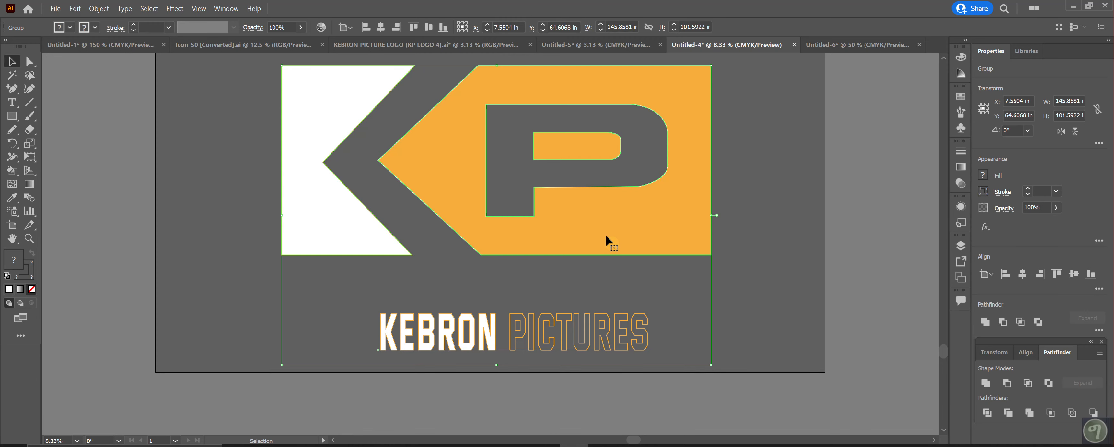
drag(606, 236, 612, 236)
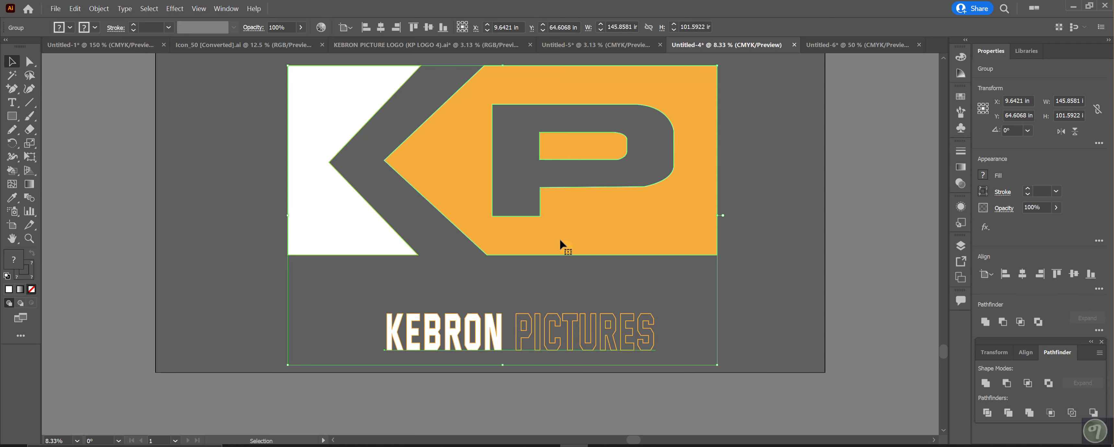
Examine the KEBRON PICTURES lettering below the logo up close, including its filled and outlined words
click(855, 47)
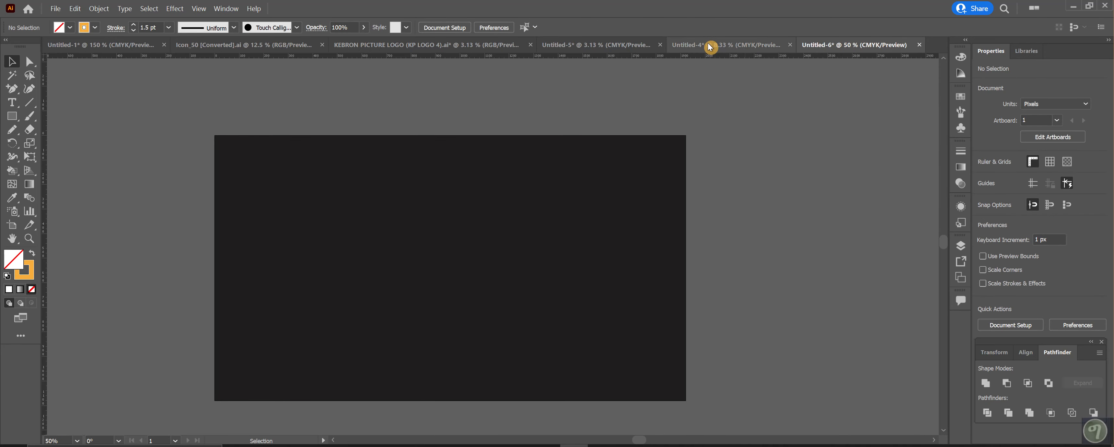
click(719, 46)
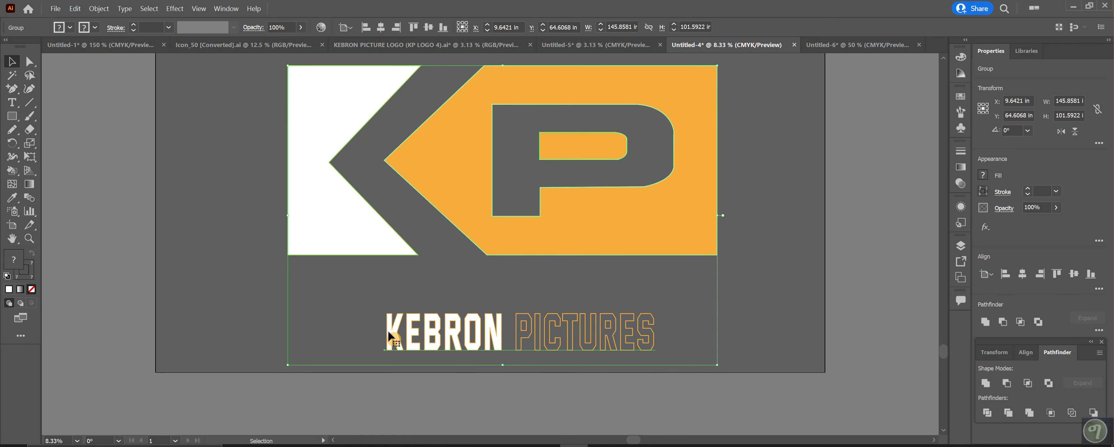
scroll(561, 367, up, 2)
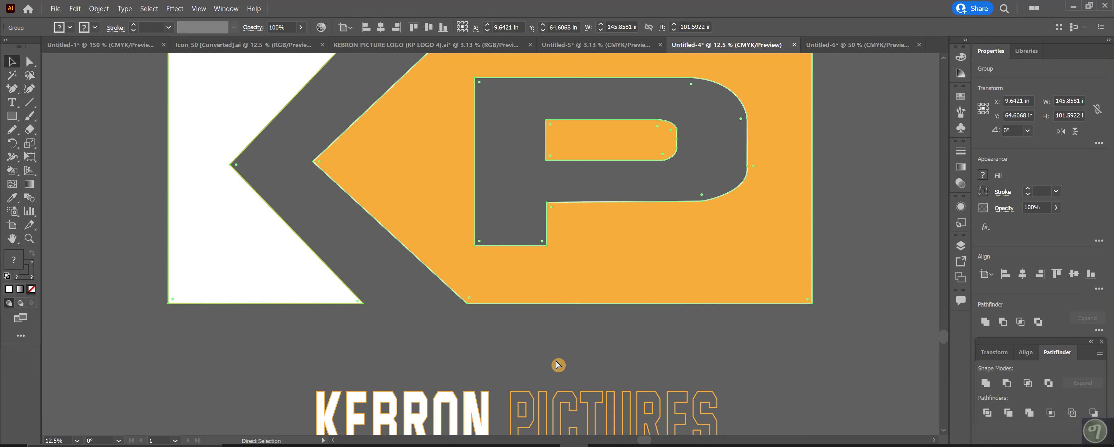
scroll(575, 357, down, 2)
scroll(578, 354, down, 2)
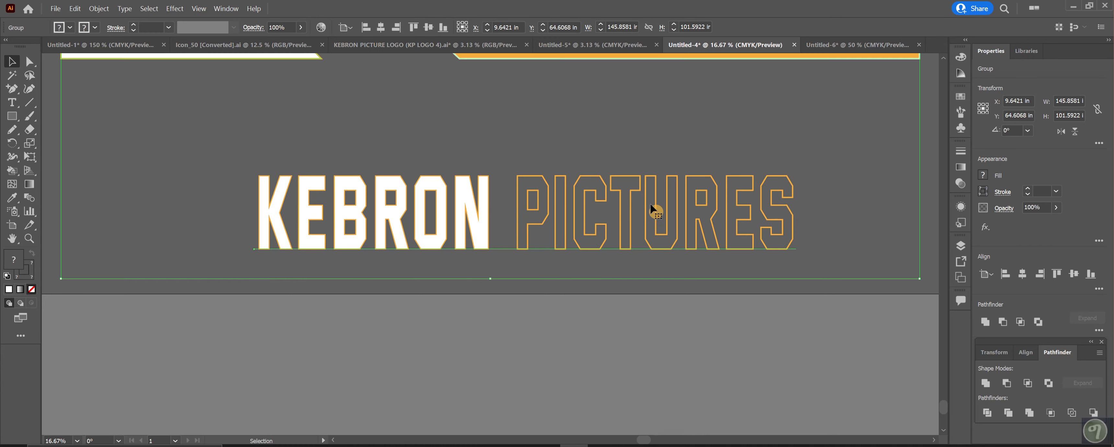
scroll(654, 205, up, 4)
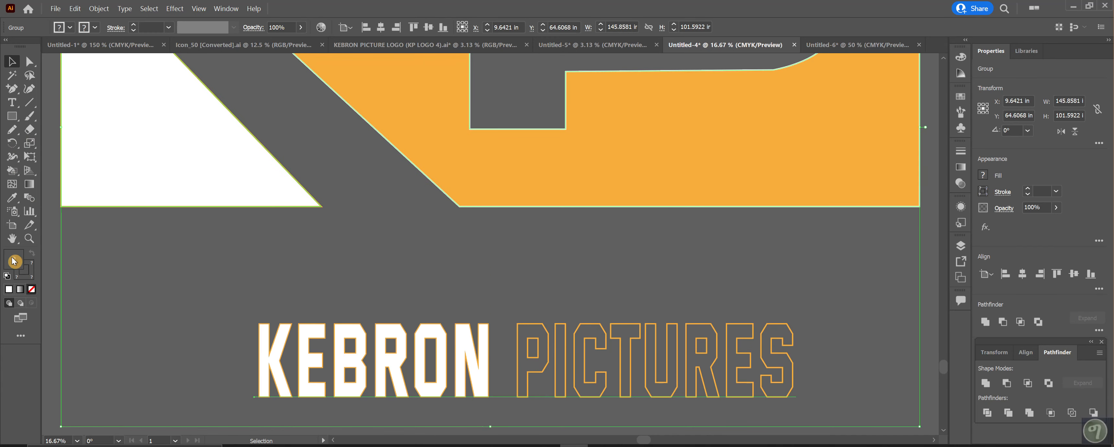
click(13, 239)
drag(655, 152, 640, 360)
drag(673, 186, 685, 161)
scroll(851, 152, down, 2)
drag(618, 371, 662, 101)
scroll(686, 232, down, 2)
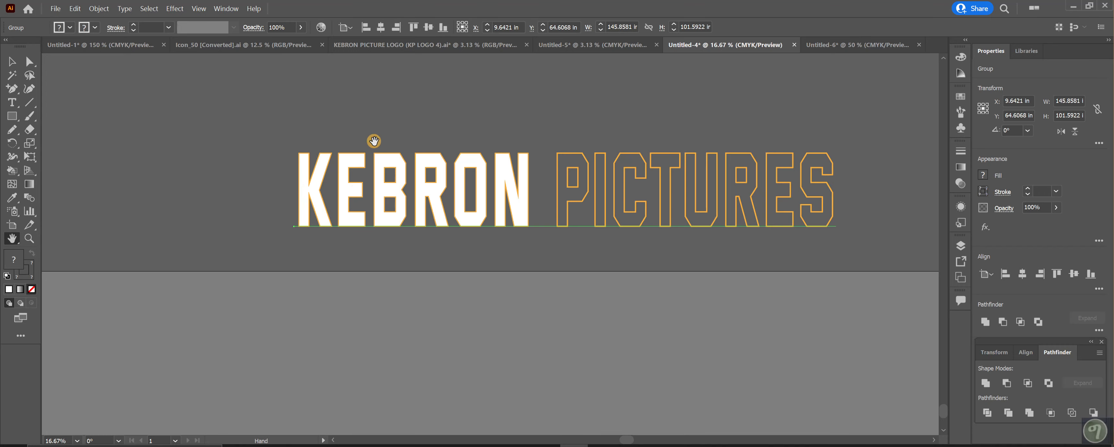
Examine the K and P shapes of the logo symbol up close, along with the whole composition
scroll(368, 142, up, 10)
drag(410, 99, 424, 138)
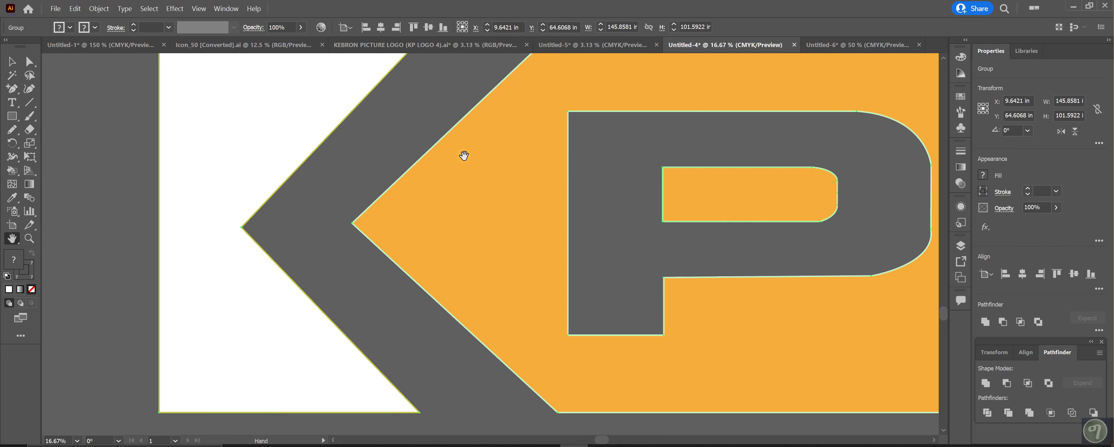
scroll(512, 251, up, 2)
scroll(511, 246, down, 1)
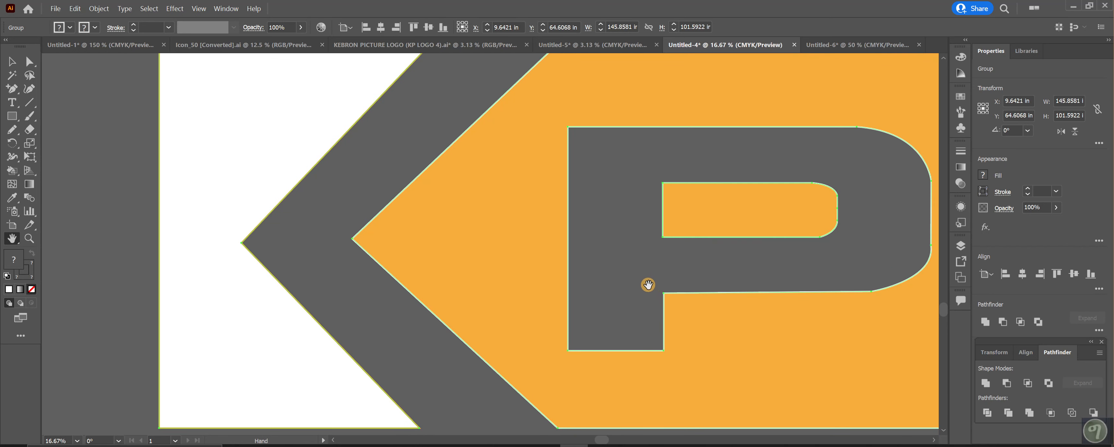
scroll(549, 226, down, 5)
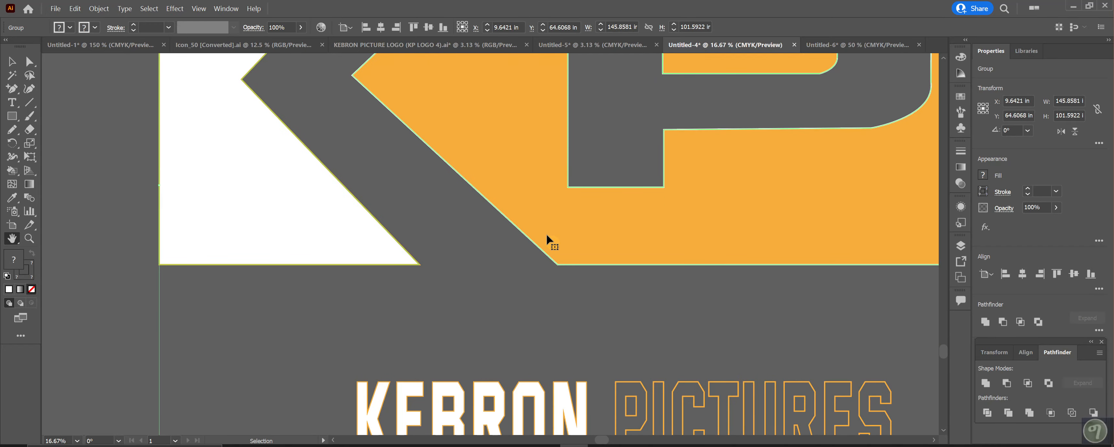
key(ctrl+minus)
key(ctrl+minus)
key(ctrl+minus)
drag(589, 311, 616, 272)
Switch to the Untitled-6 document, set the default stroke to None and choose the orange swatch as fill
click(870, 50)
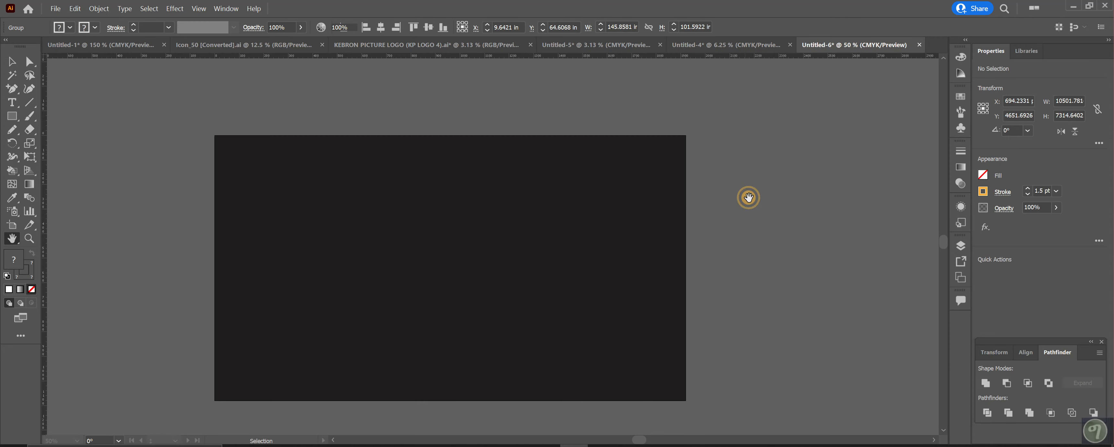
scroll(632, 209, down, 2)
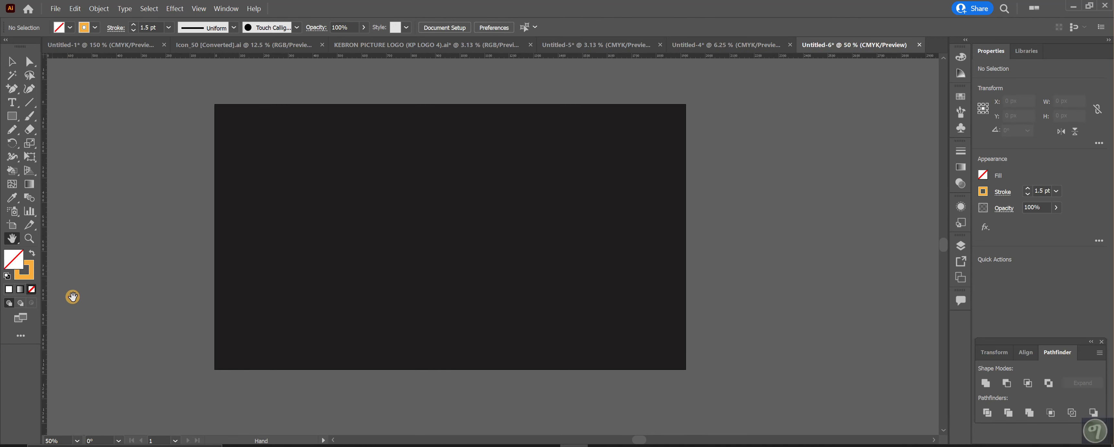
click(96, 28)
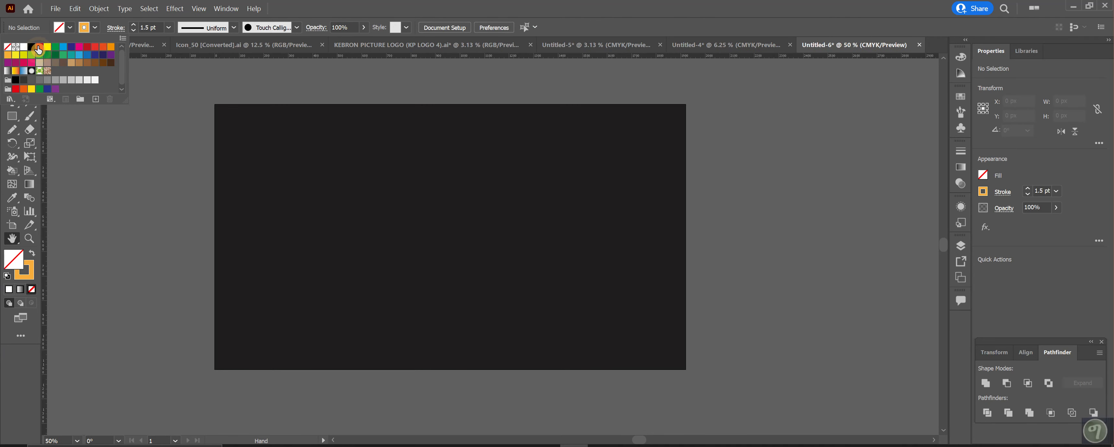
click(7, 46)
double_click(17, 275)
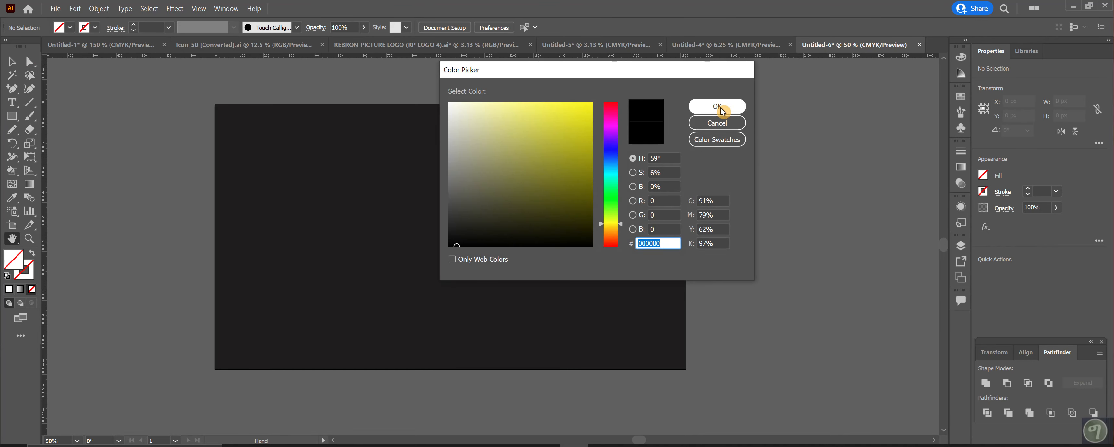
click(716, 122)
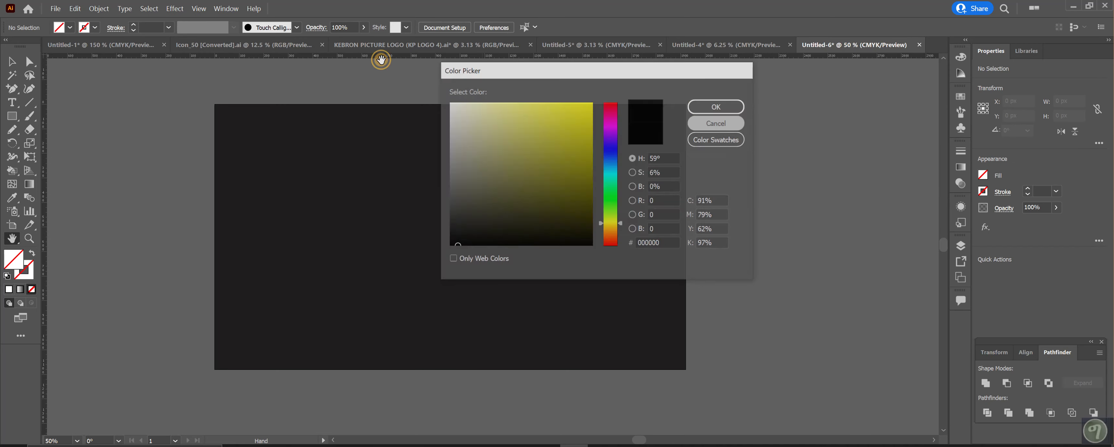
click(69, 27)
click(11, 56)
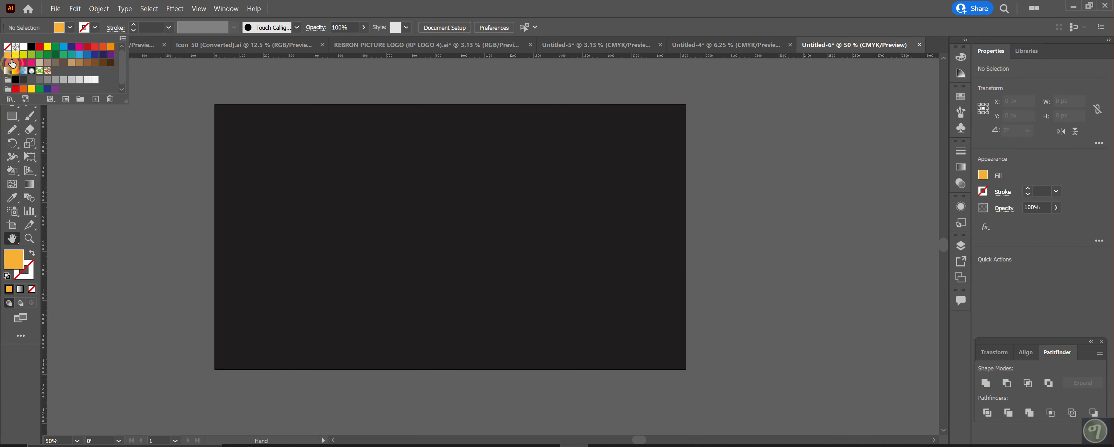
Examine the colour values of the orange fill in the Color Picker and leave them as they are
click(18, 266)
double_click(17, 266)
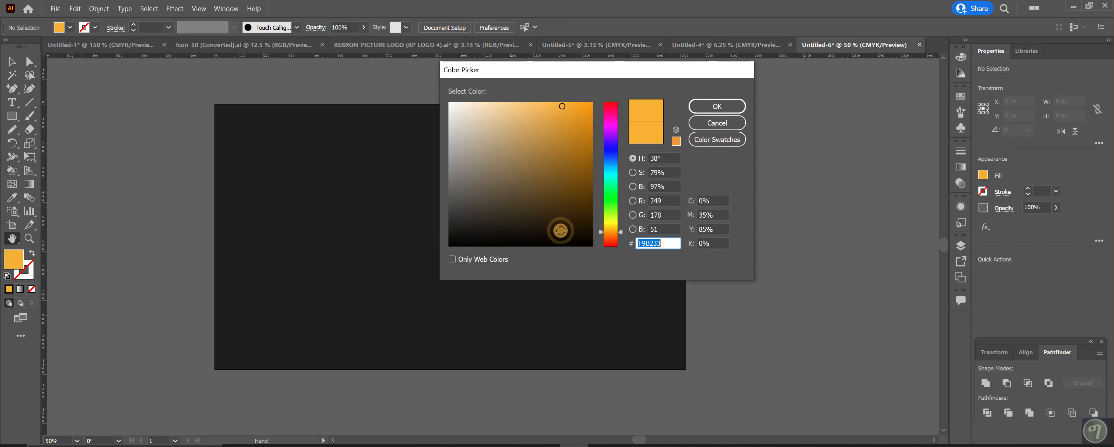
drag(656, 69, 637, 96)
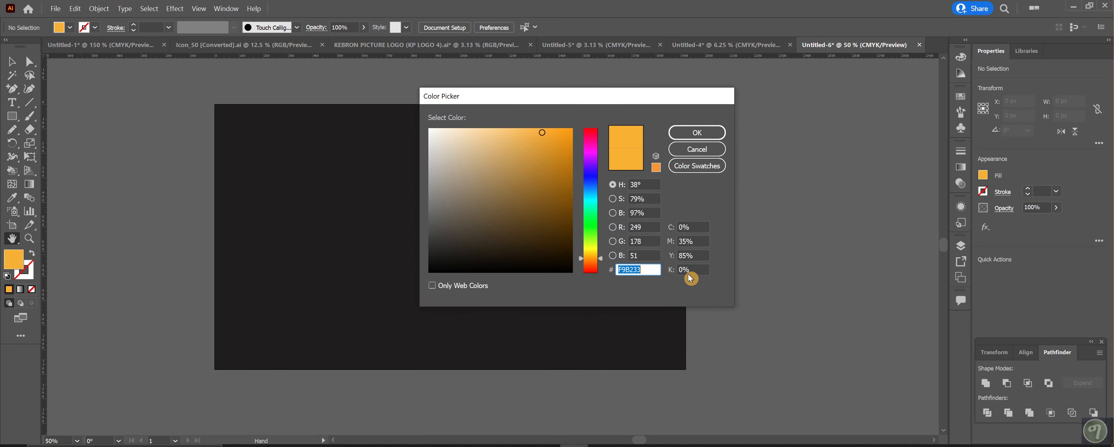
drag(683, 94, 697, 89)
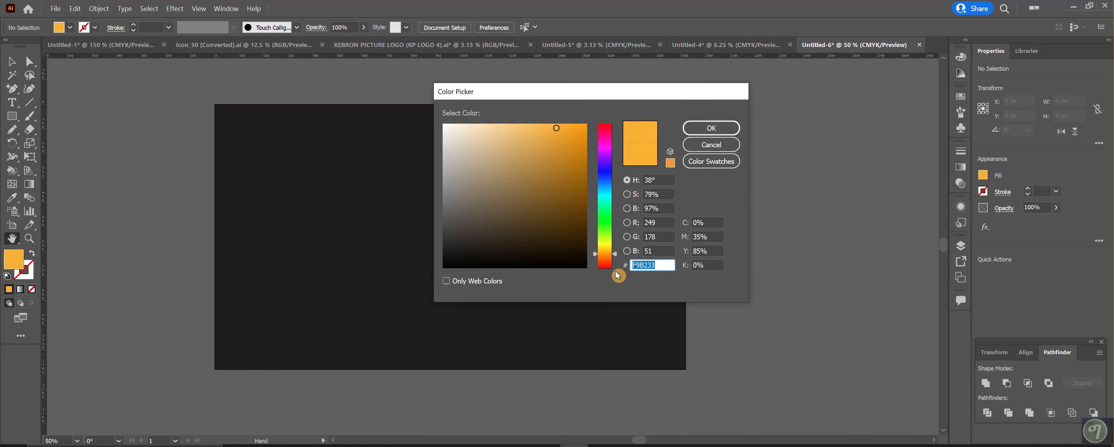
drag(668, 92, 714, 90)
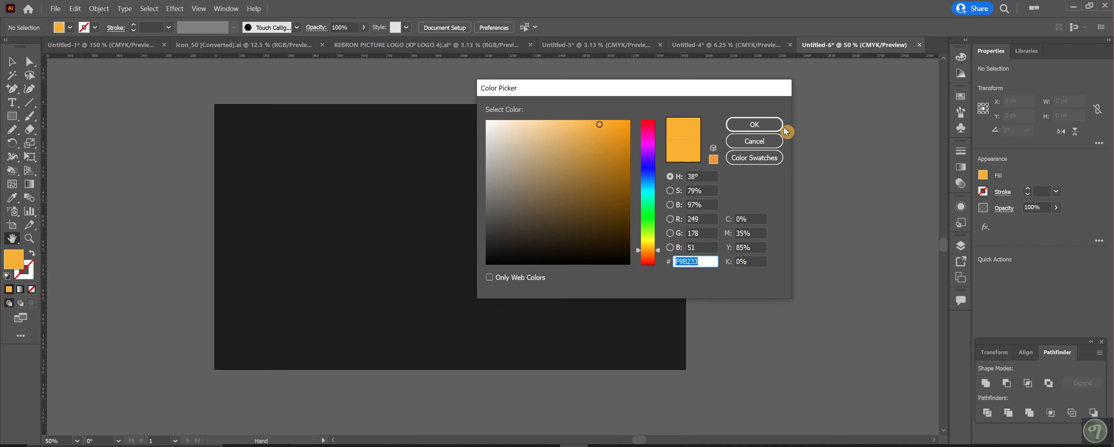
click(764, 141)
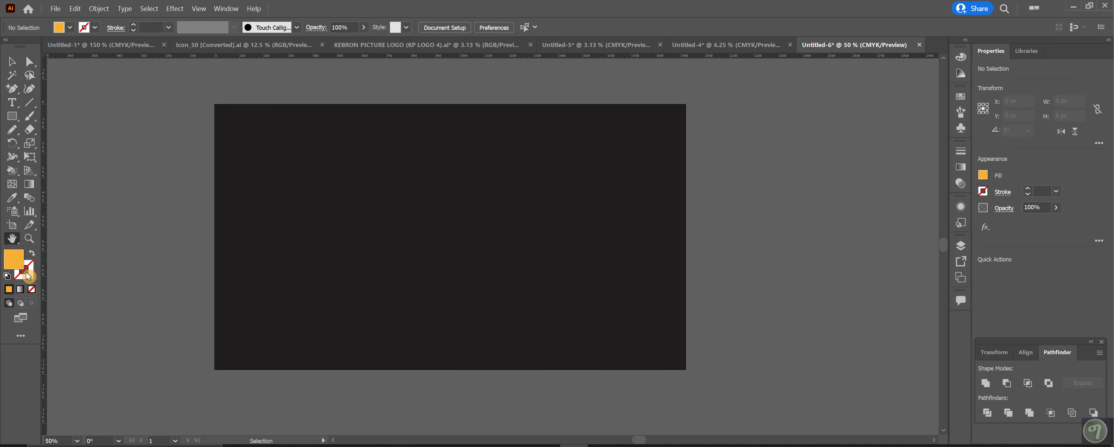
Try a stroke colour of BF821F and set the stroke back to None
double_click(28, 274)
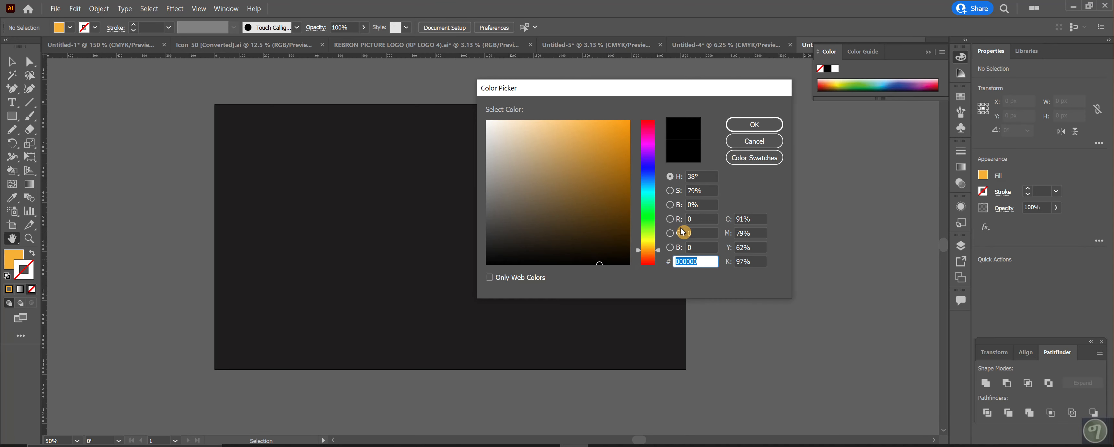
click(607, 156)
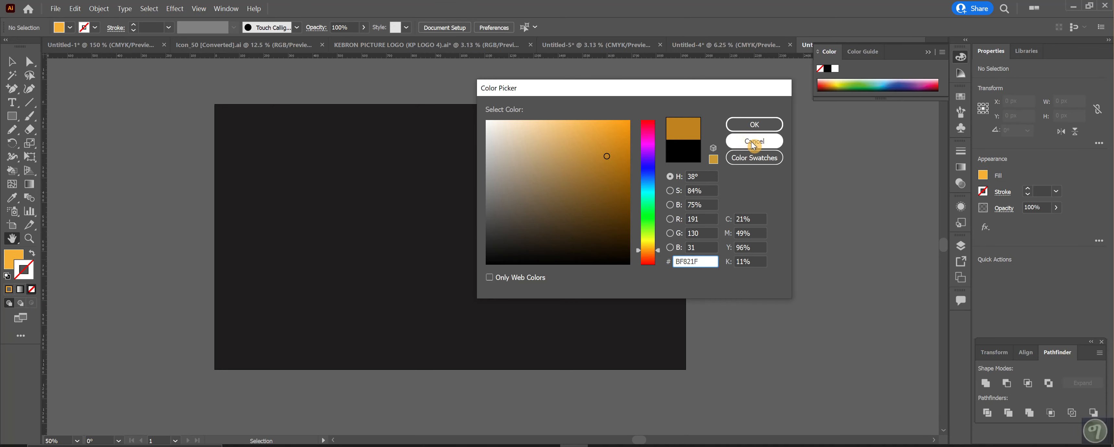
click(752, 124)
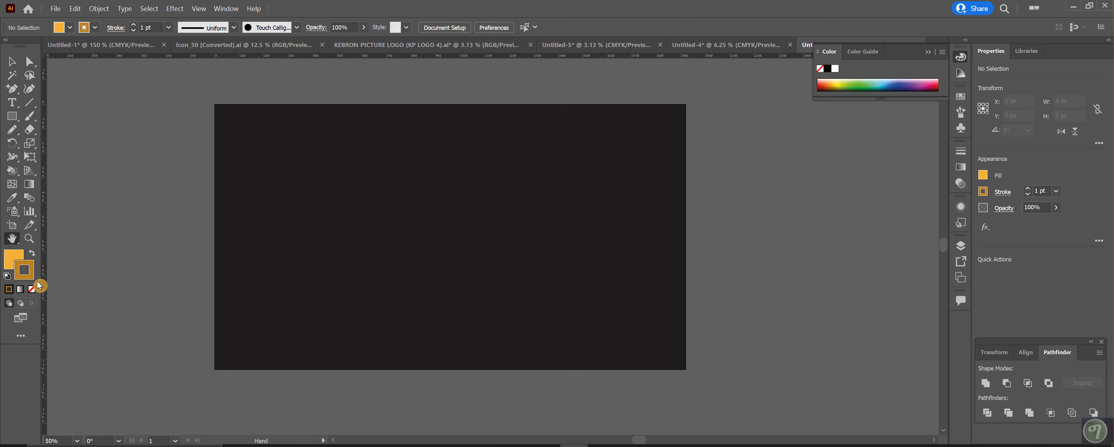
click(32, 290)
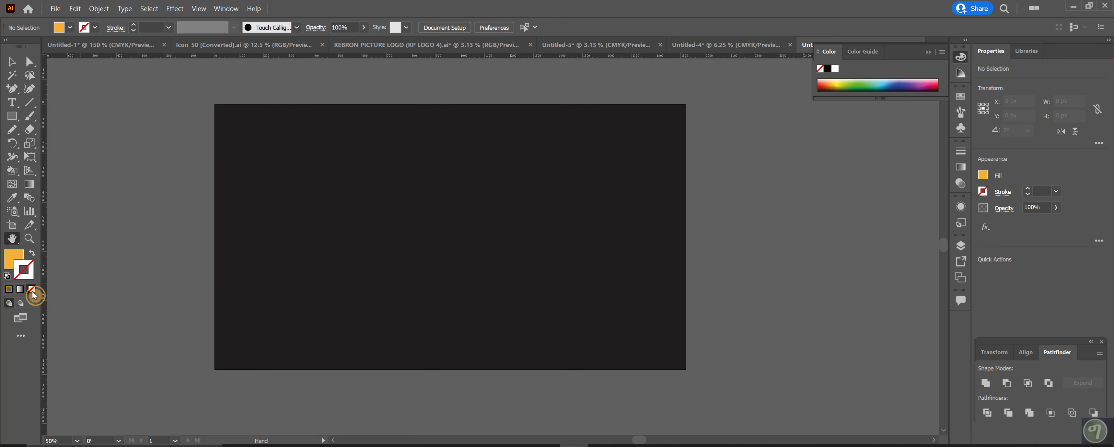
Clear the orange stroke and apply the orange swatch to the fill instead
double_click(15, 257)
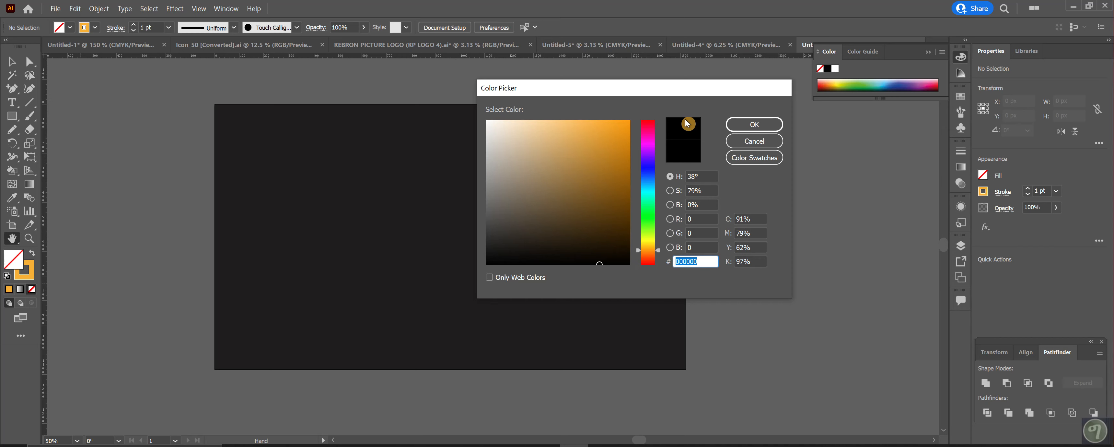
click(735, 140)
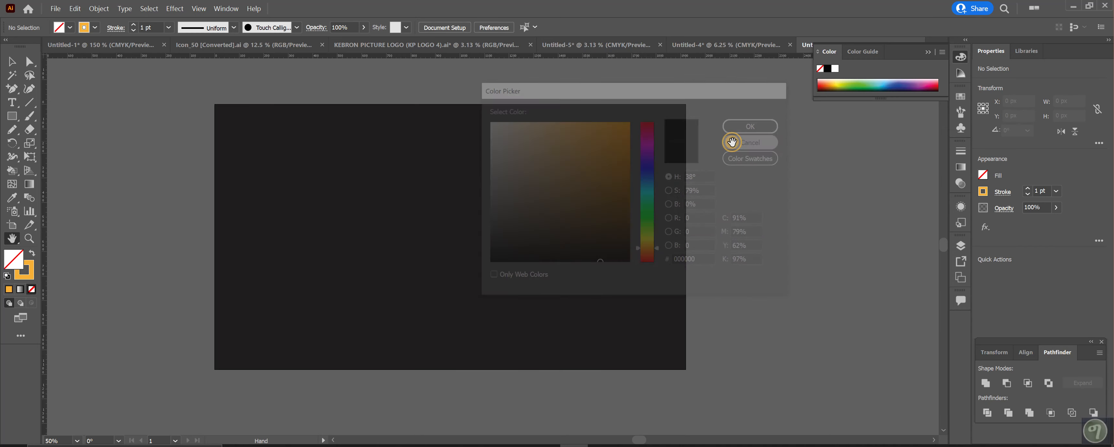
click(96, 28)
click(8, 47)
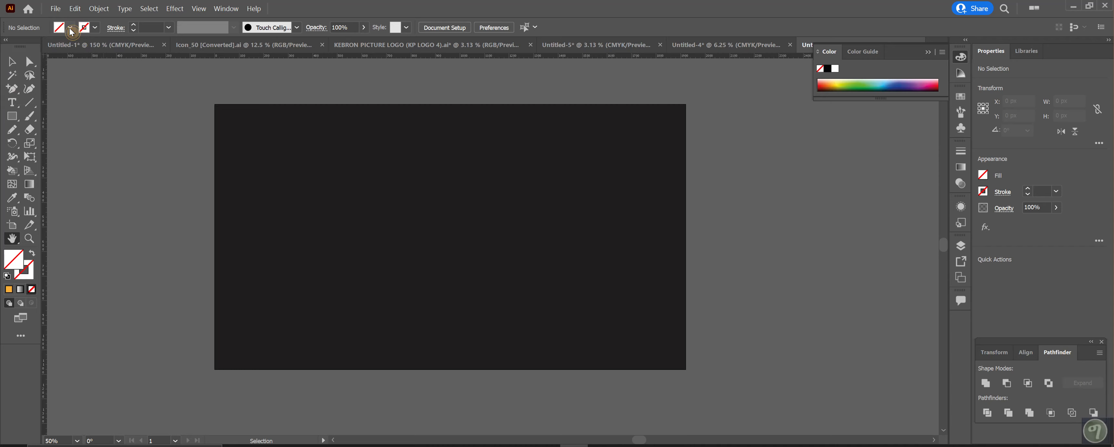
click(68, 28)
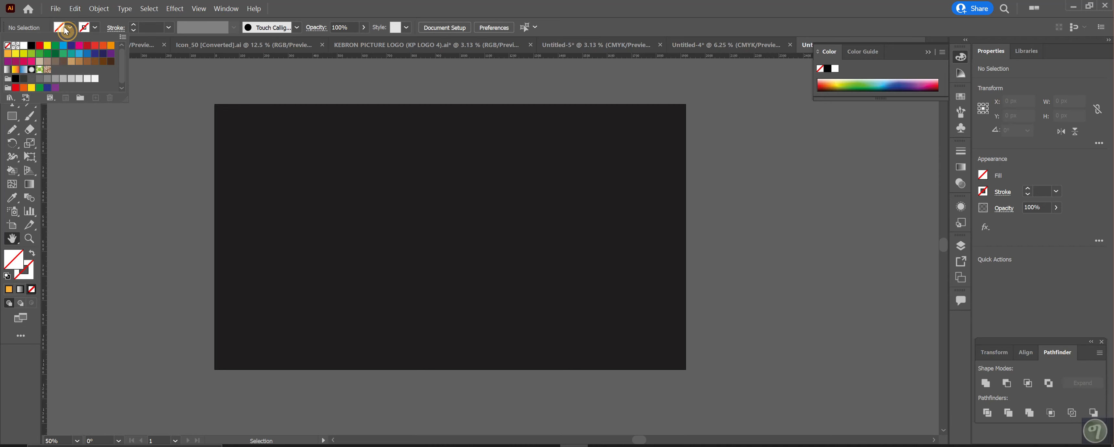
click(8, 53)
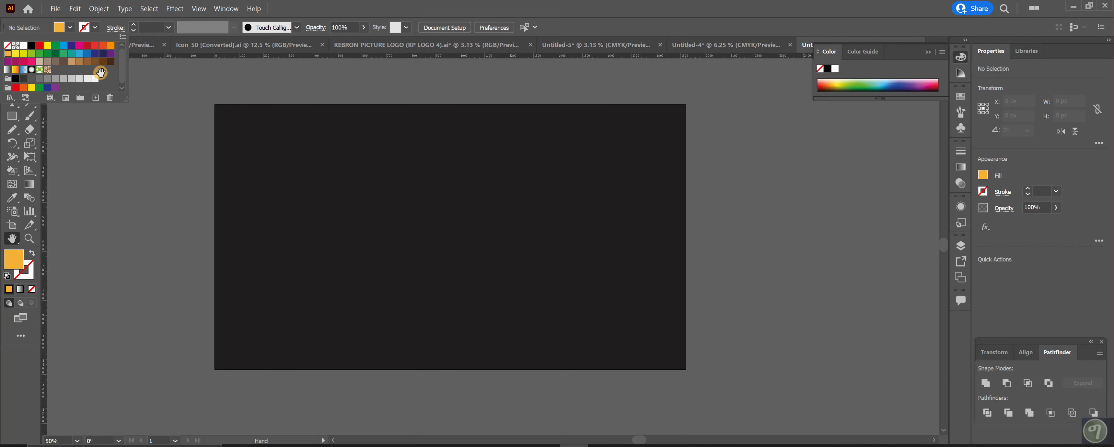
Compare the colour values of the orange fill with those of the dark background, sampled with the Eyedropper
double_click(12, 274)
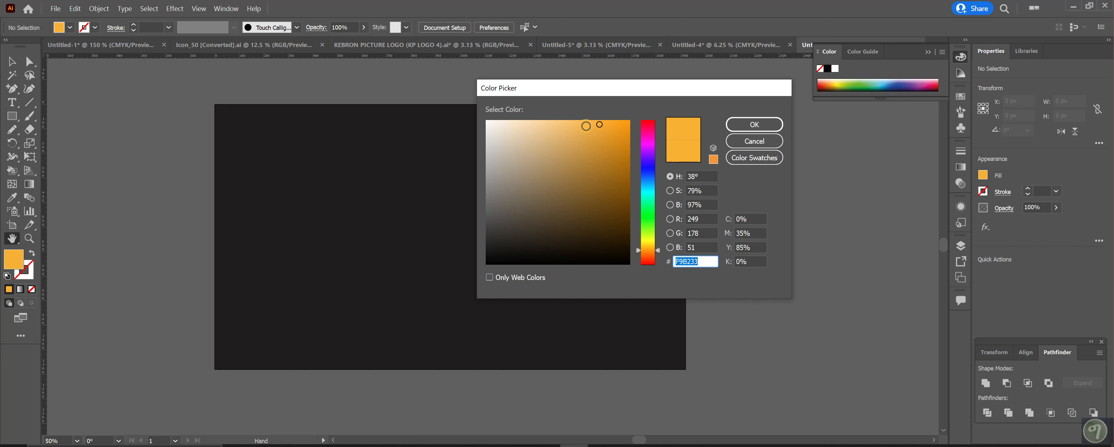
click(742, 124)
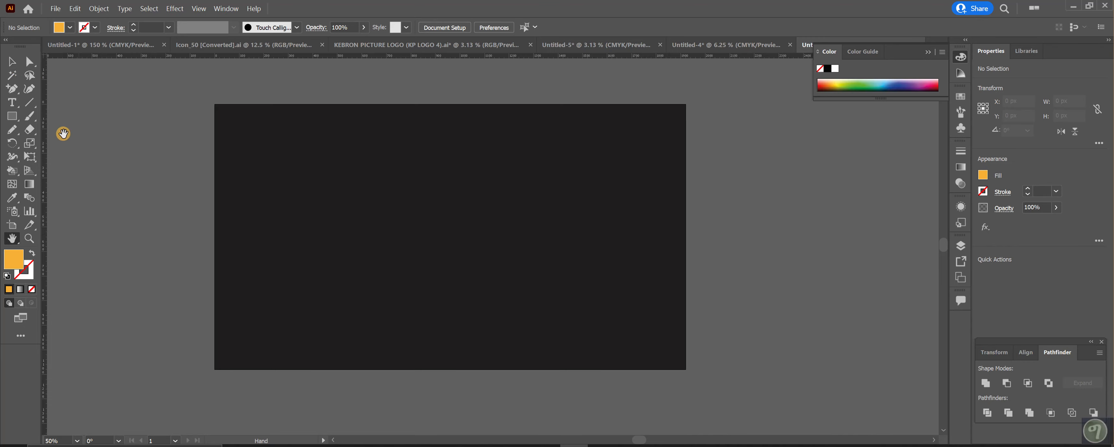
click(12, 197)
click(439, 193)
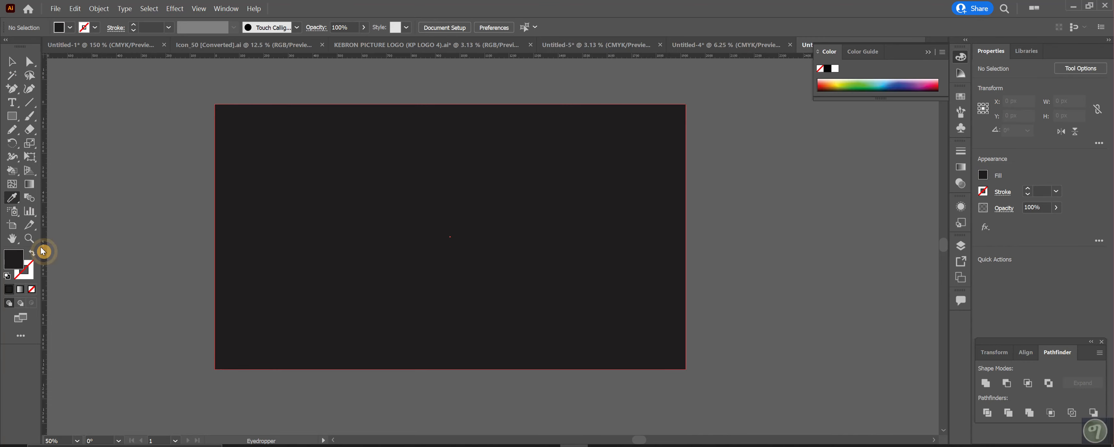
double_click(16, 259)
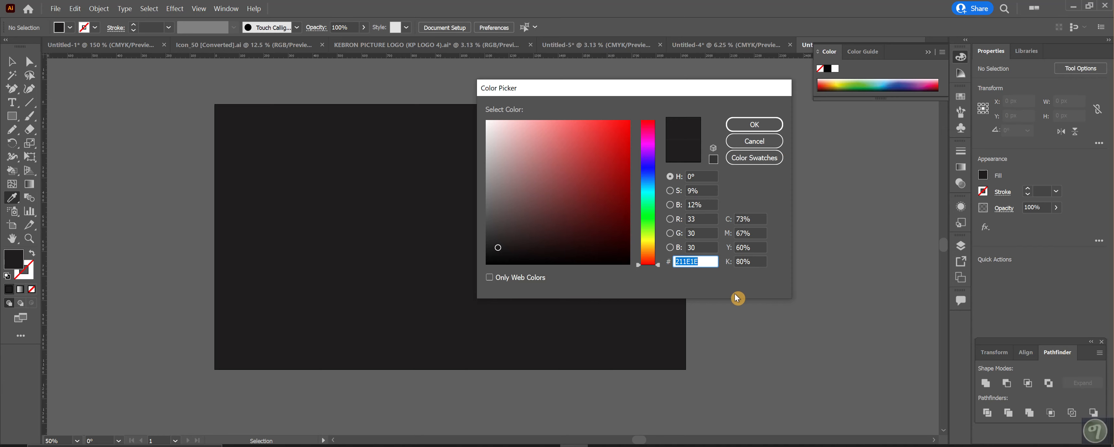
click(764, 146)
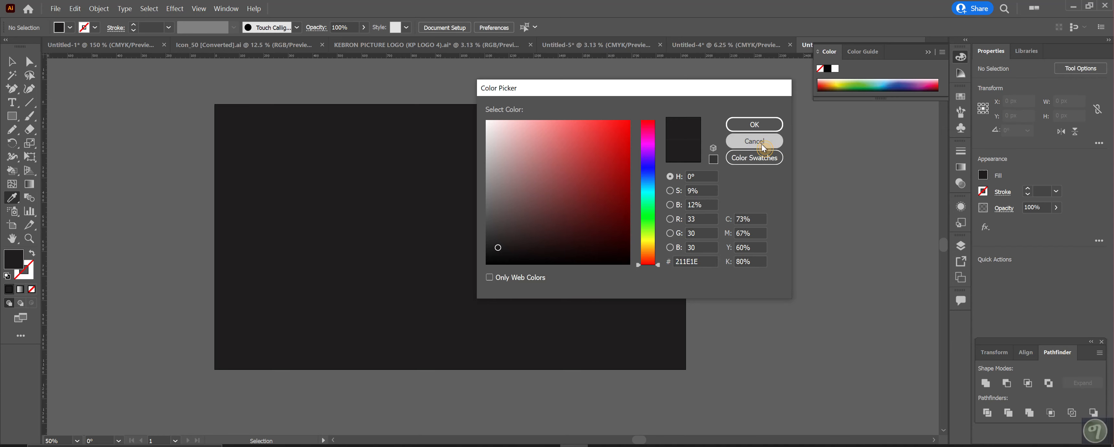
double_click(16, 266)
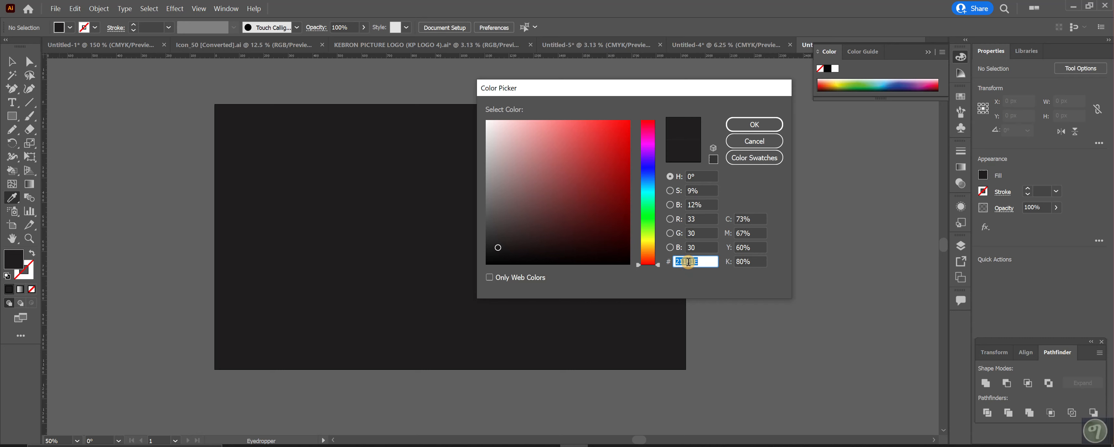
click(754, 124)
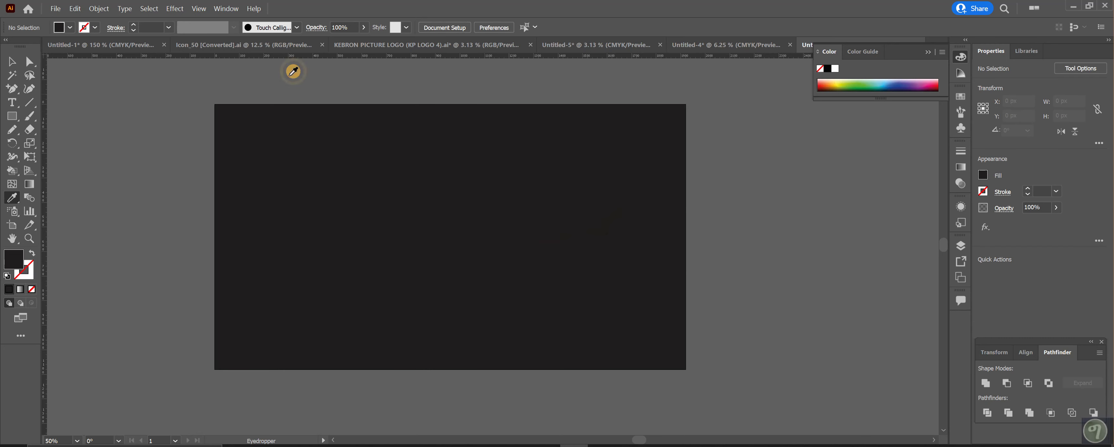
Set the fill back to the orange swatch and return to the Untitled-6 document with the Color panel collapsed
click(61, 24)
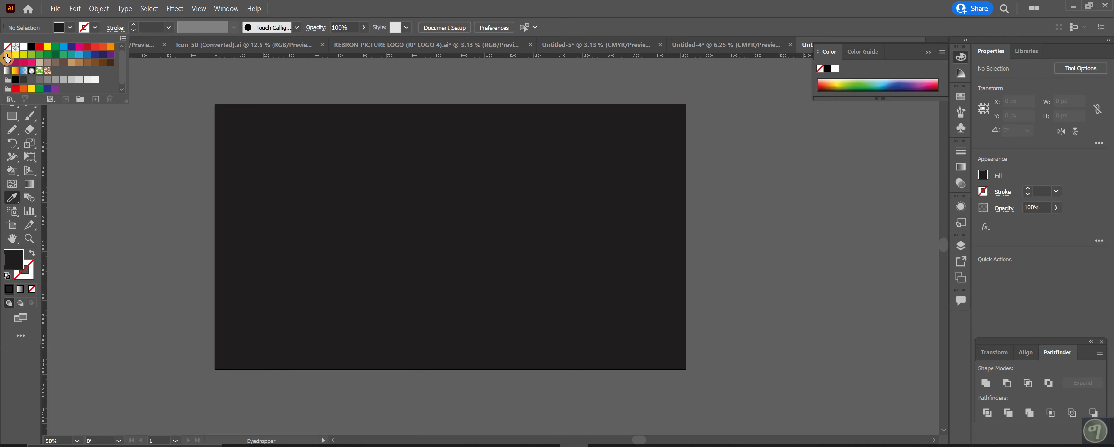
click(6, 57)
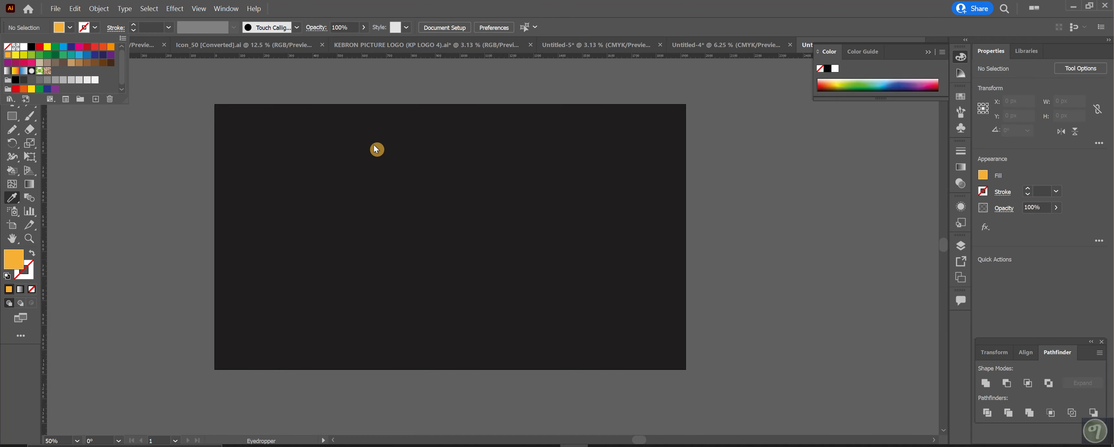
click(180, 111)
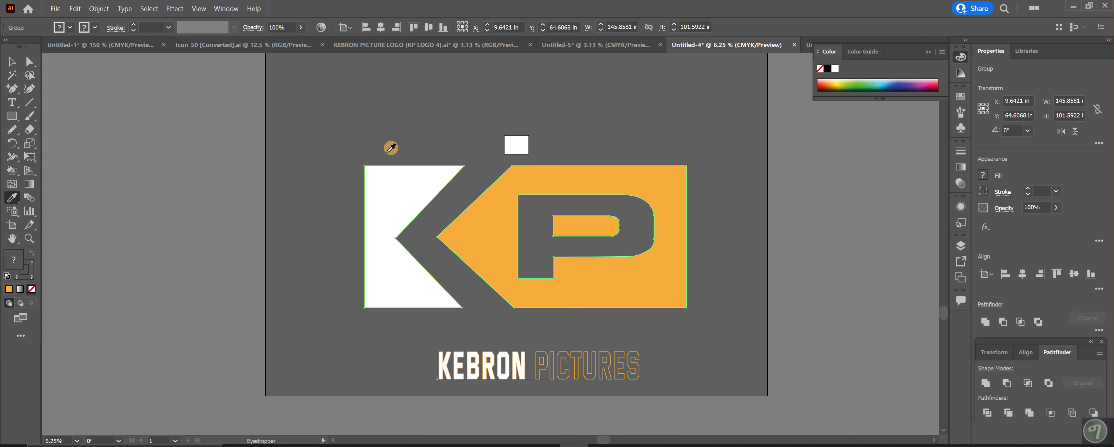
click(928, 52)
click(843, 46)
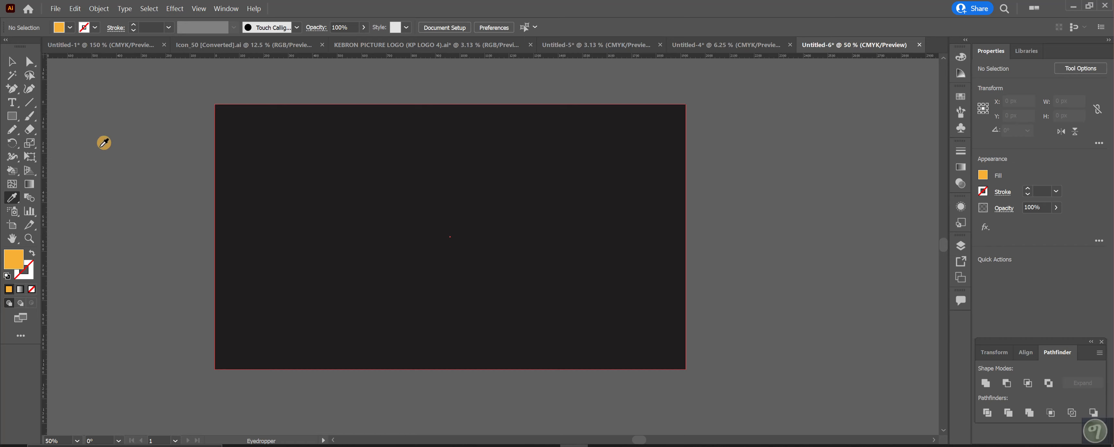
Turn on Snap to Grid for the document
click(12, 117)
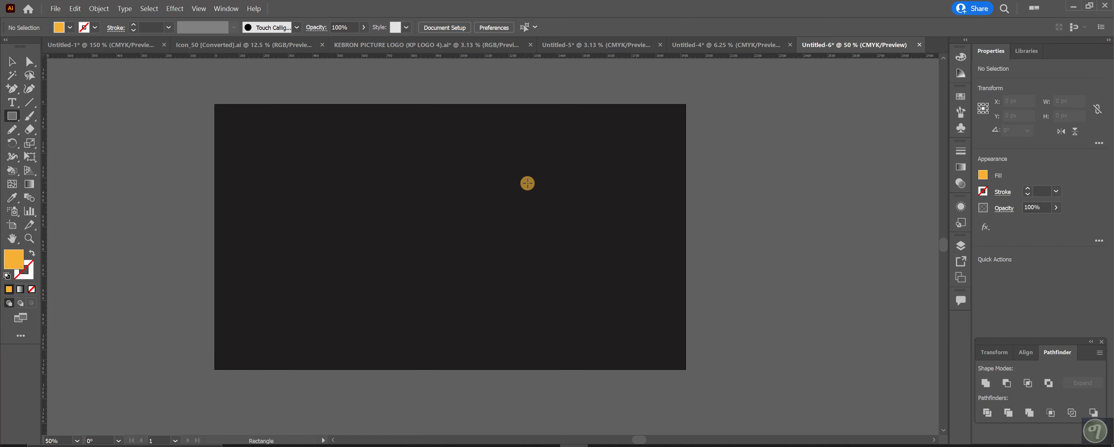
key(v)
click(226, 8)
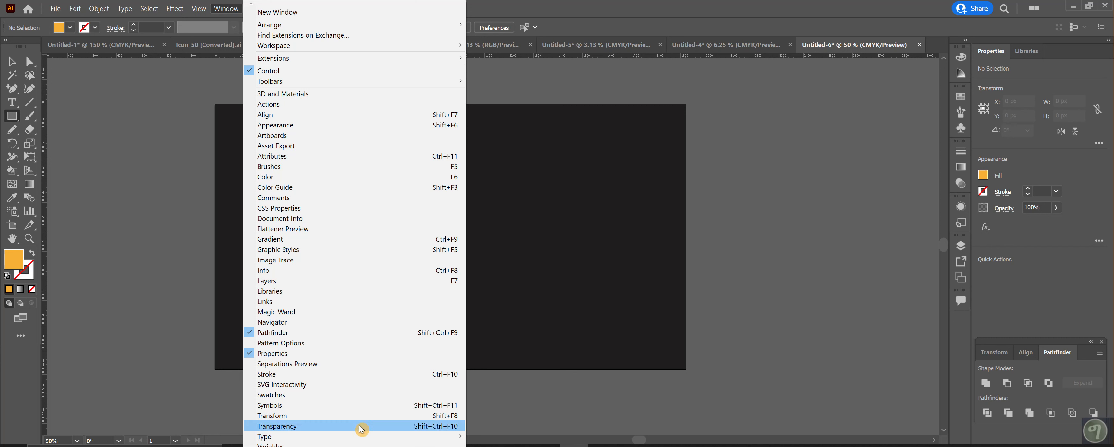
click(211, 7)
click(202, 9)
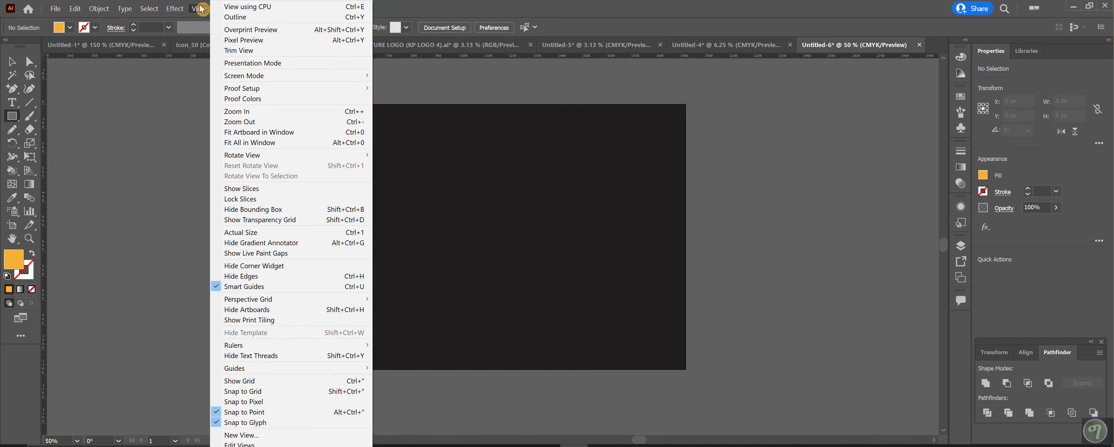
click(272, 391)
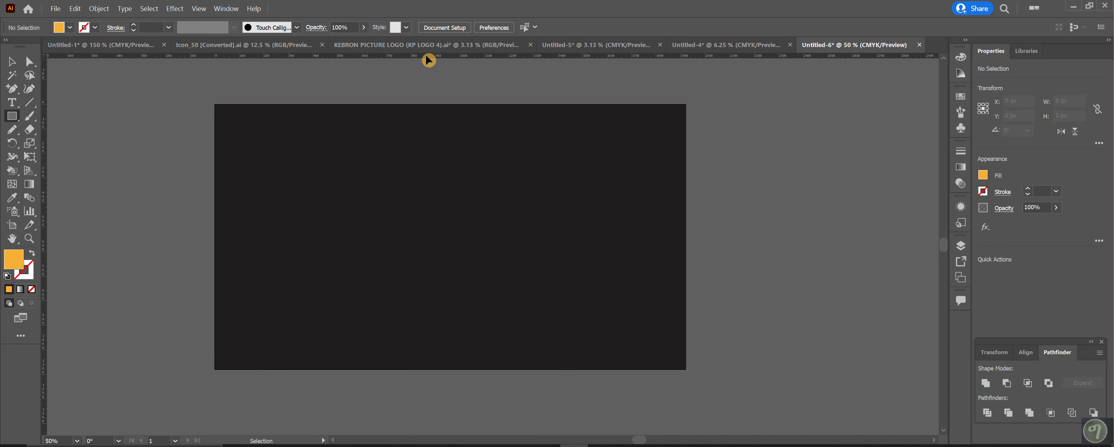
Pull a horizontal and a vertical guide from the rulers onto the upper-left part of the artboard
drag(428, 59, 439, 180)
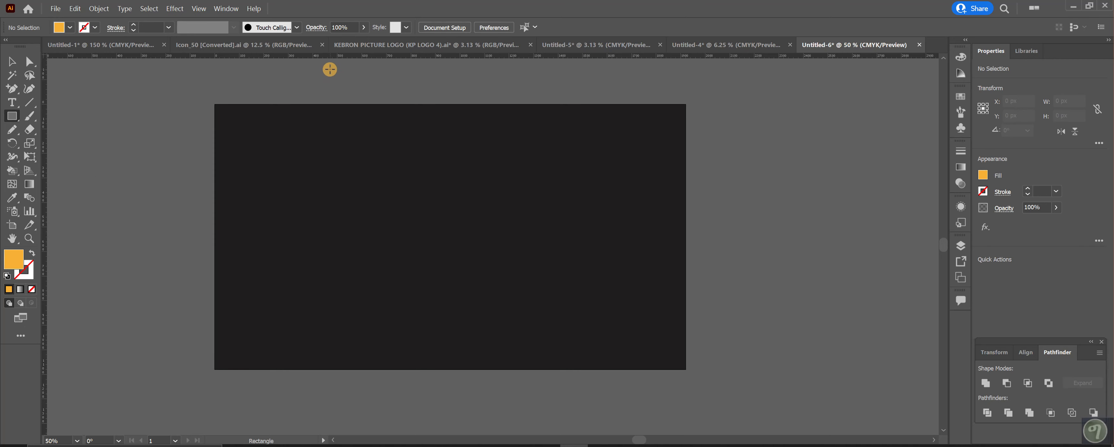
drag(47, 193, 388, 307)
click(222, 9)
mouse_move(207, 14)
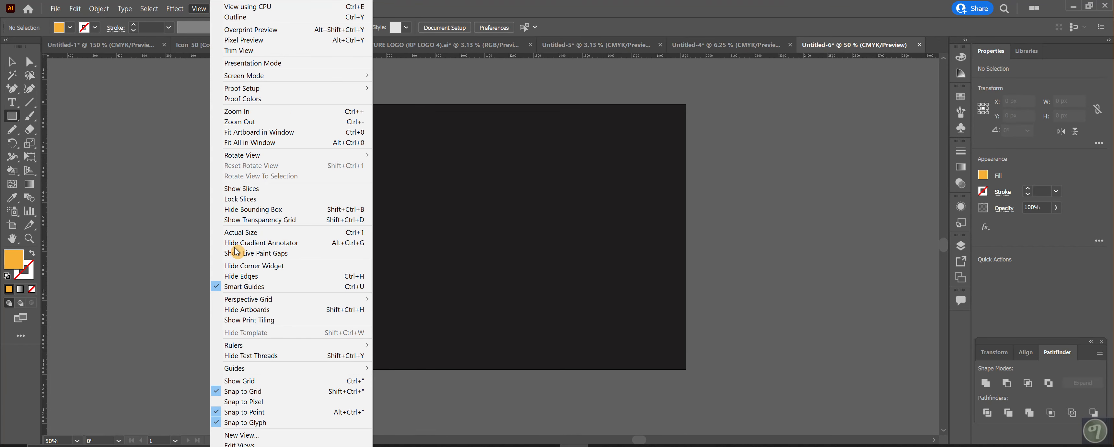
click(240, 380)
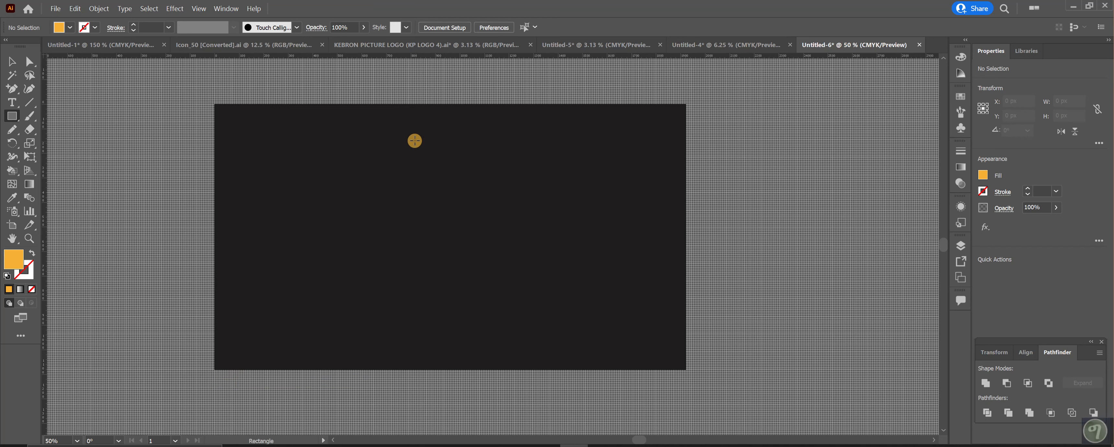
click(199, 9)
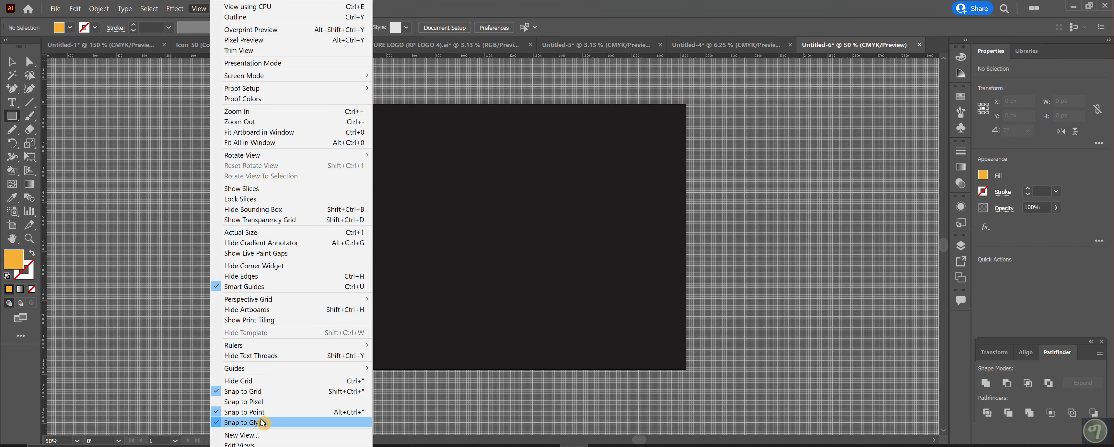
click(255, 380)
Show the guides in the document
click(199, 8)
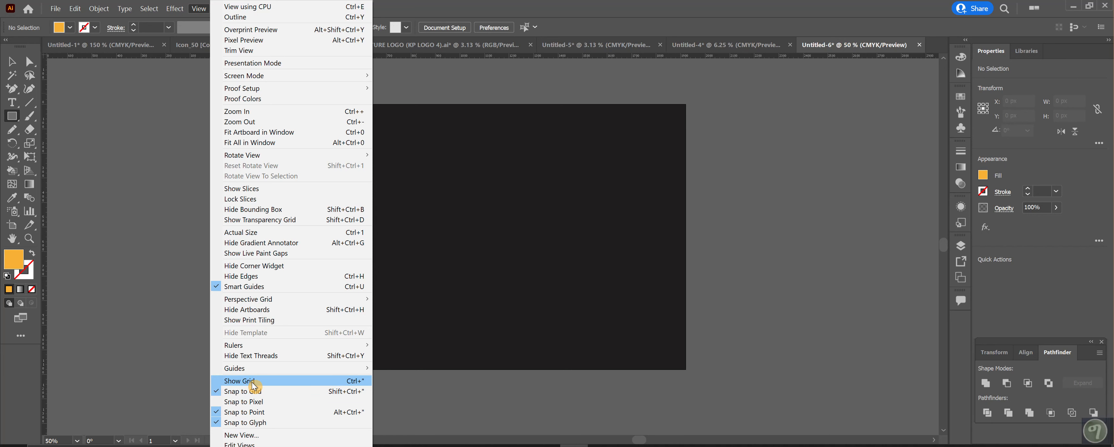
mouse_move(260, 371)
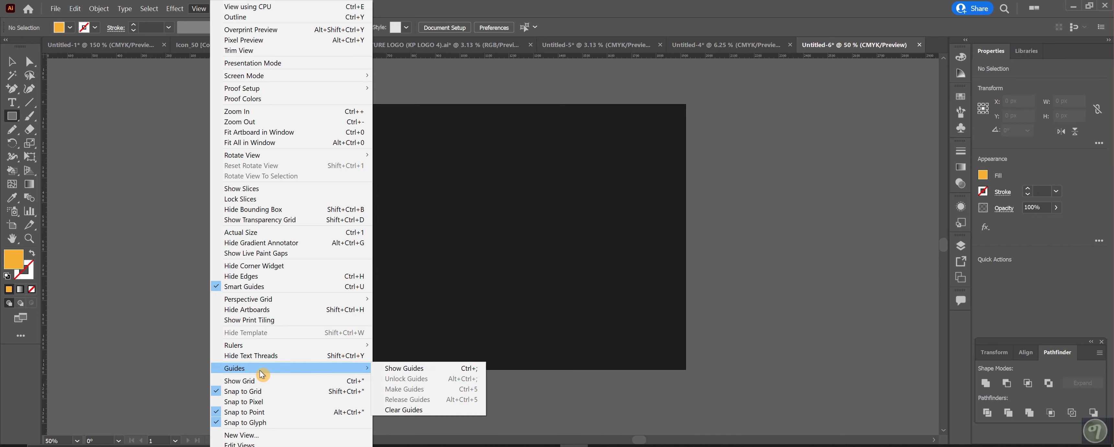
click(405, 368)
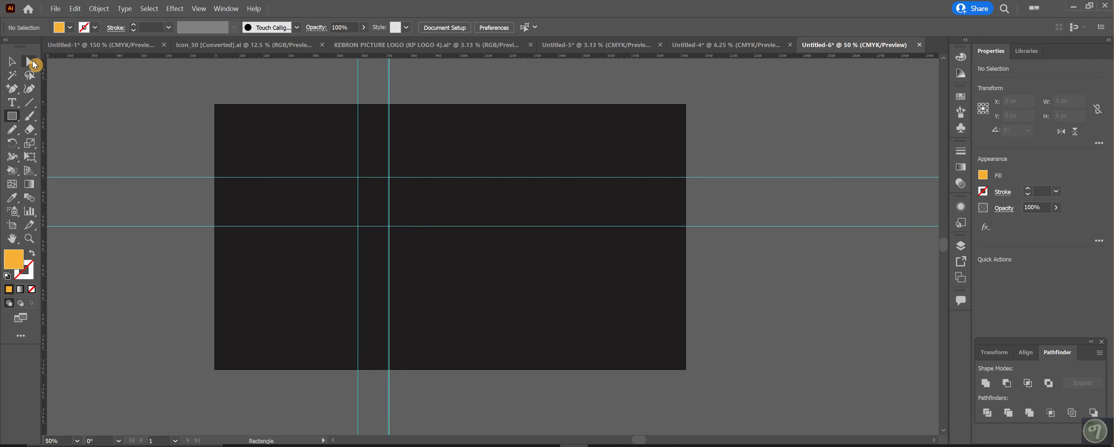
Try to pick a guide with the Selection tool and look for its options
click(12, 61)
click(361, 137)
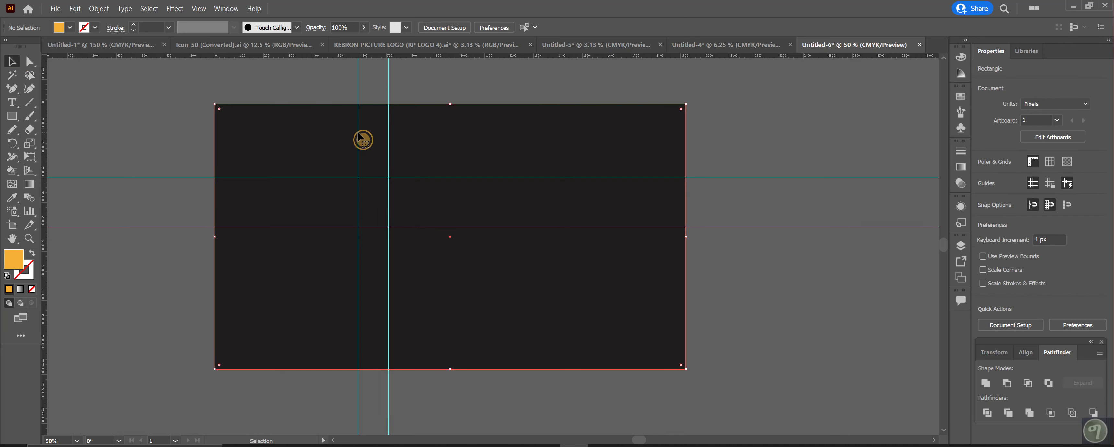
right_click(197, 182)
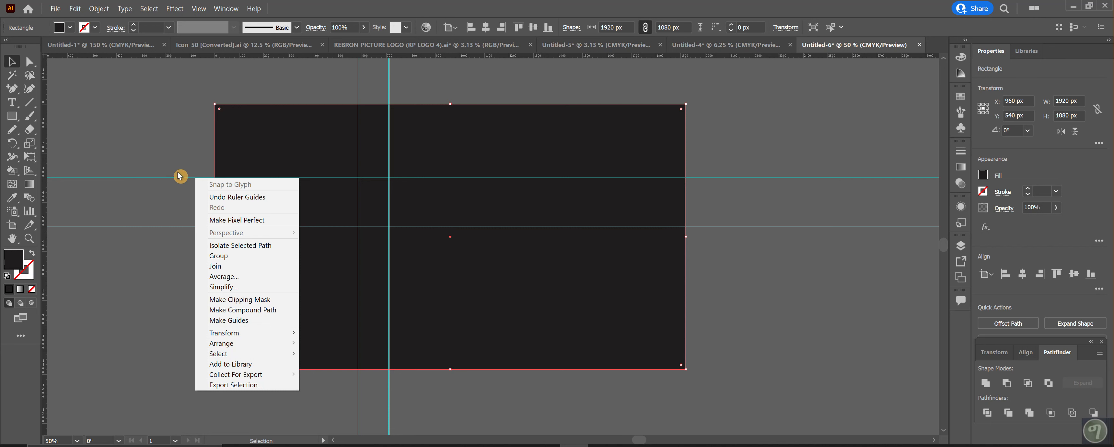
click(182, 177)
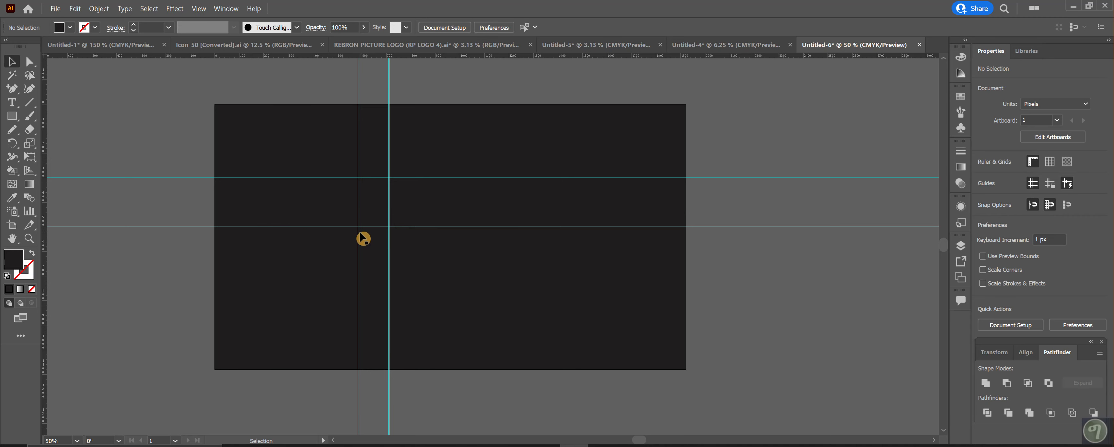
Turn off Snap to Grid and unlock the guides
click(199, 8)
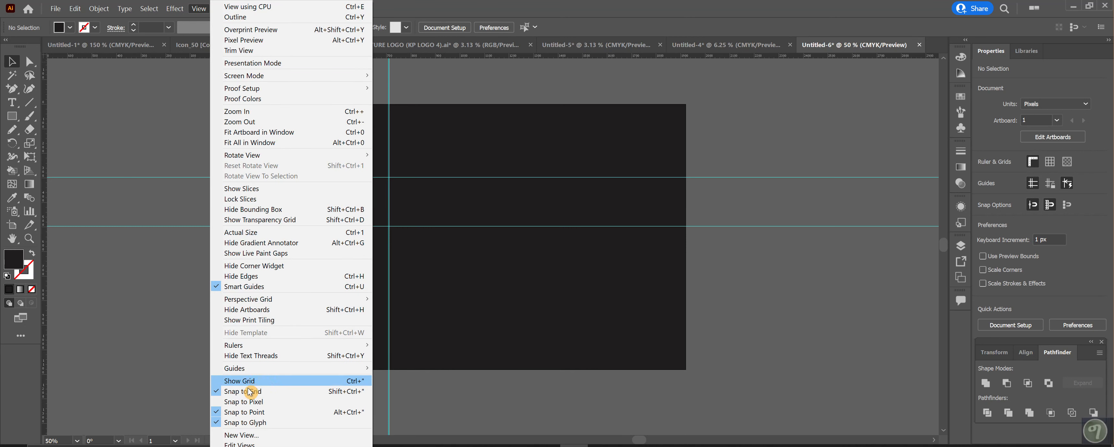
click(220, 392)
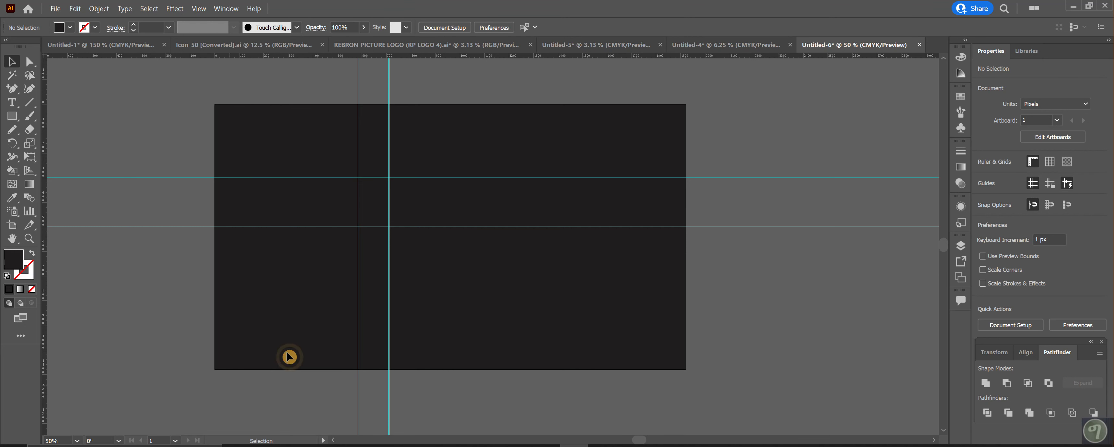
right_click(210, 180)
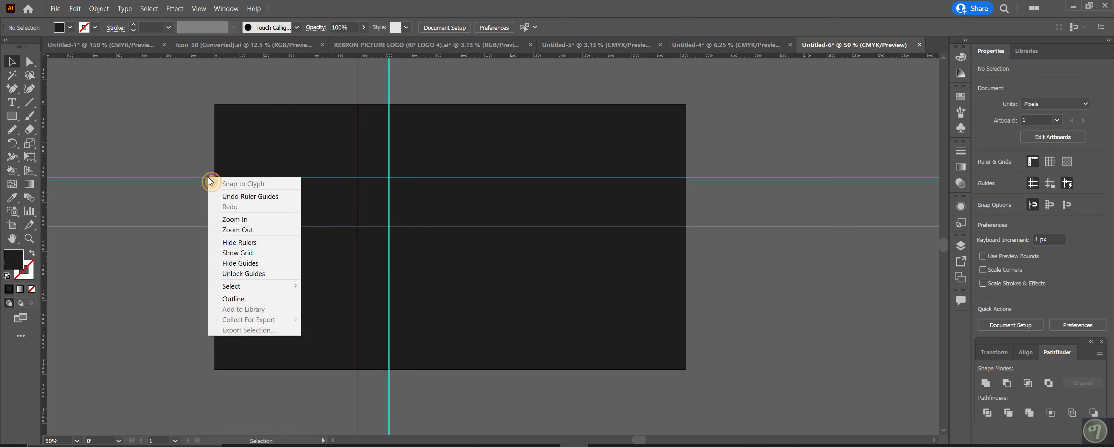
click(237, 274)
Move the lower horizontal guide near the artboard's bottom edge and the leftmost vertical guide to about X 105 px
drag(203, 232, 181, 334)
drag(362, 178, 242, 178)
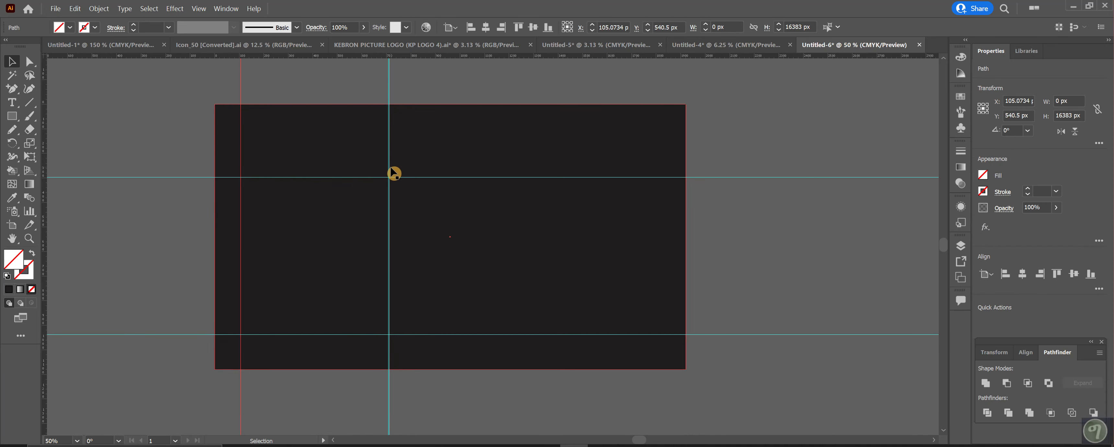
drag(393, 175, 445, 177)
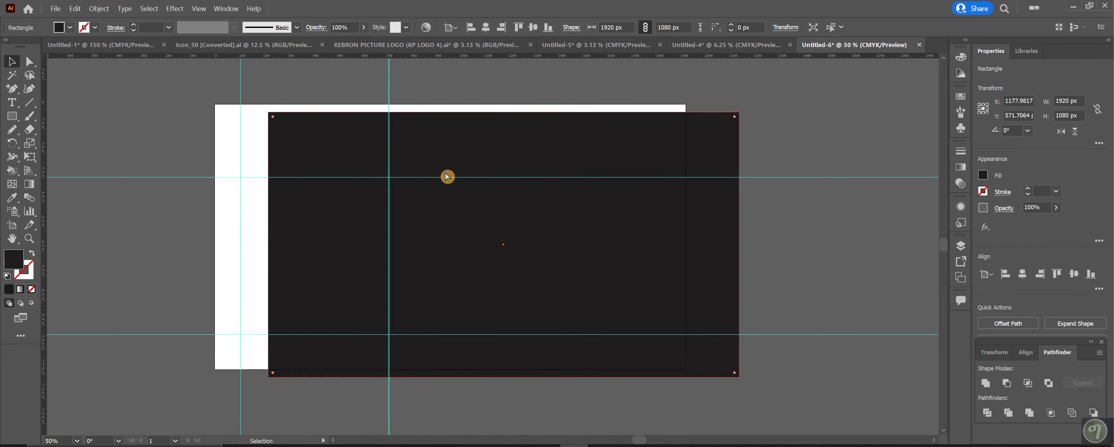
key(ctrl+z)
Try locking Layer 2 with Layer 3 active, and unlock Layer 2 again
click(961, 245)
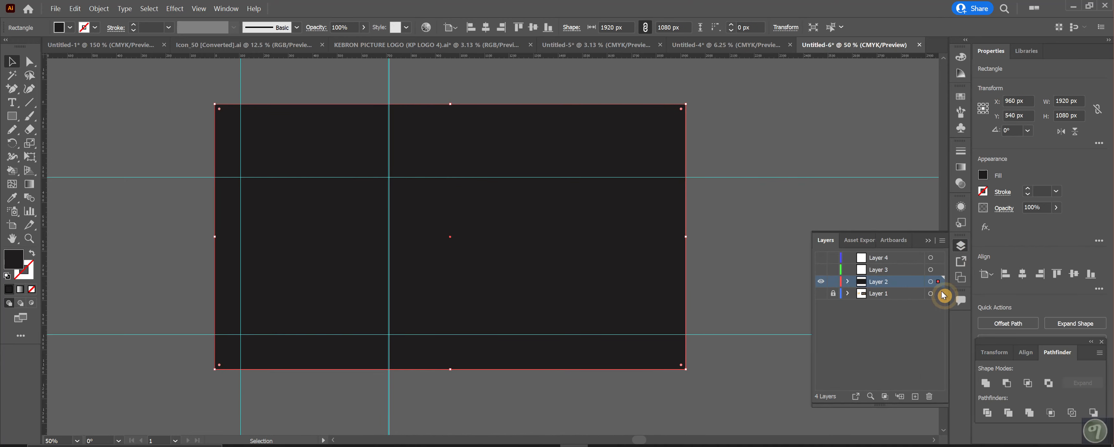
click(833, 286)
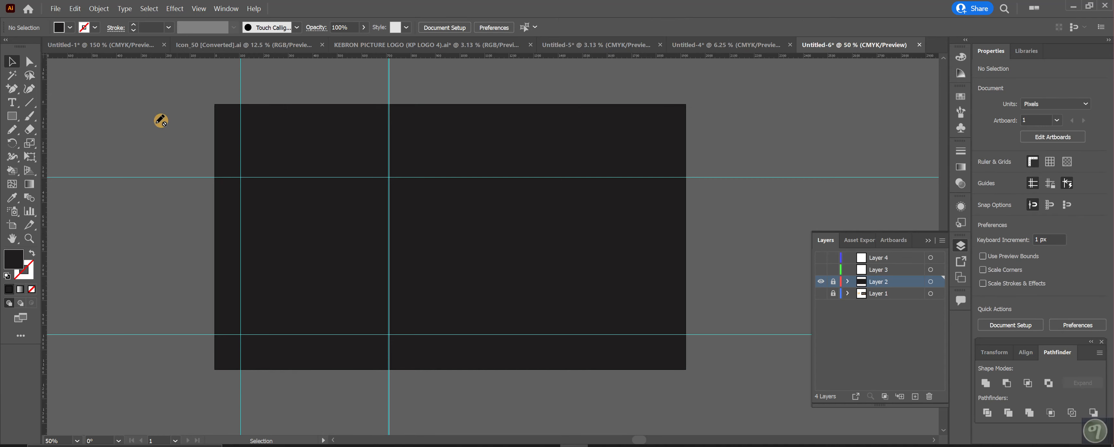
click(885, 272)
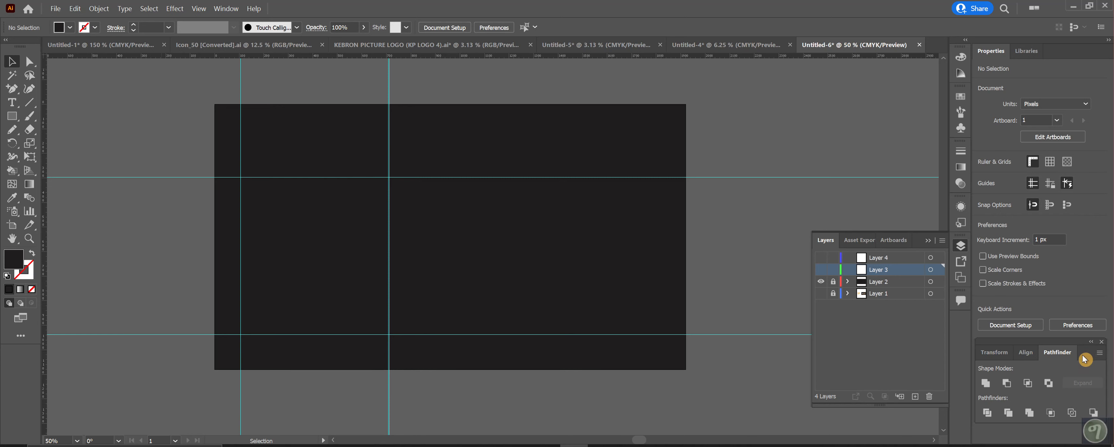
click(833, 284)
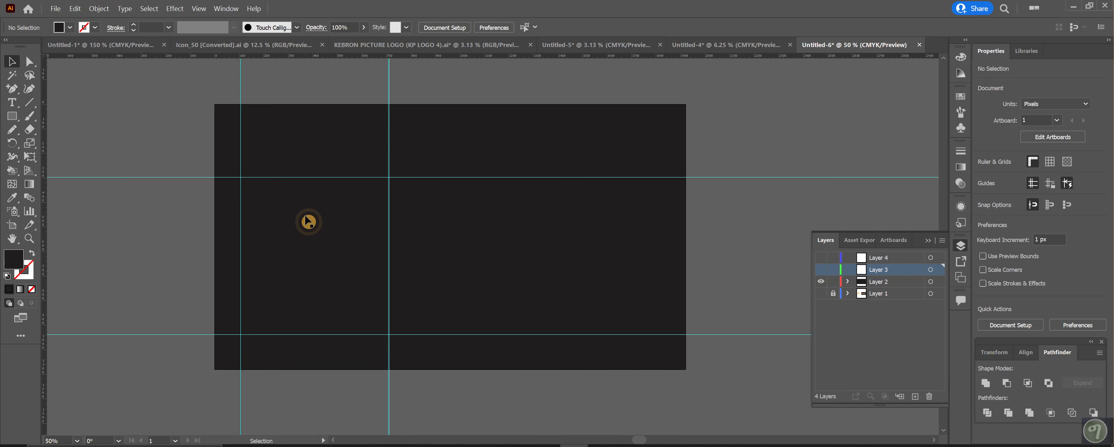
Move the leftmost vertical guide closer to the artboard's left edge, to about X 64 px
drag(243, 238, 236, 241)
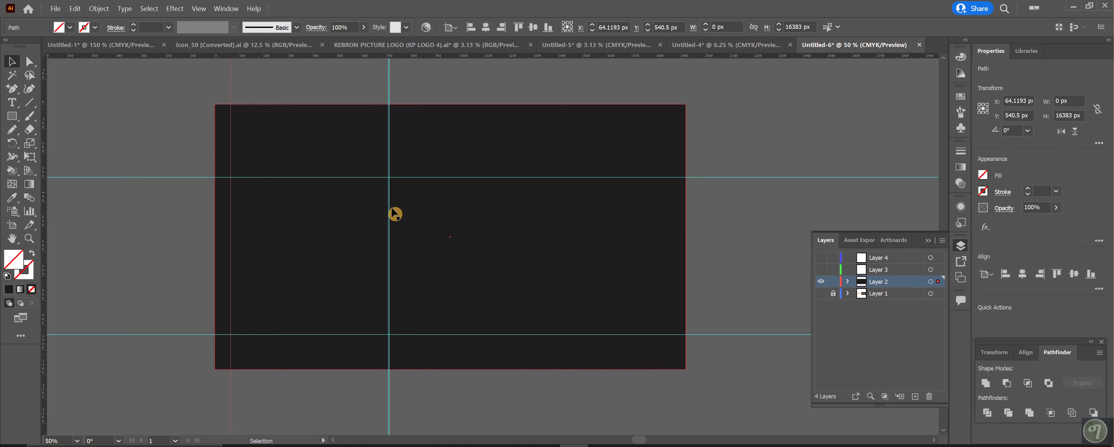
Lower the upper horizontal guide to about Y 359 px
drag(432, 178, 450, 192)
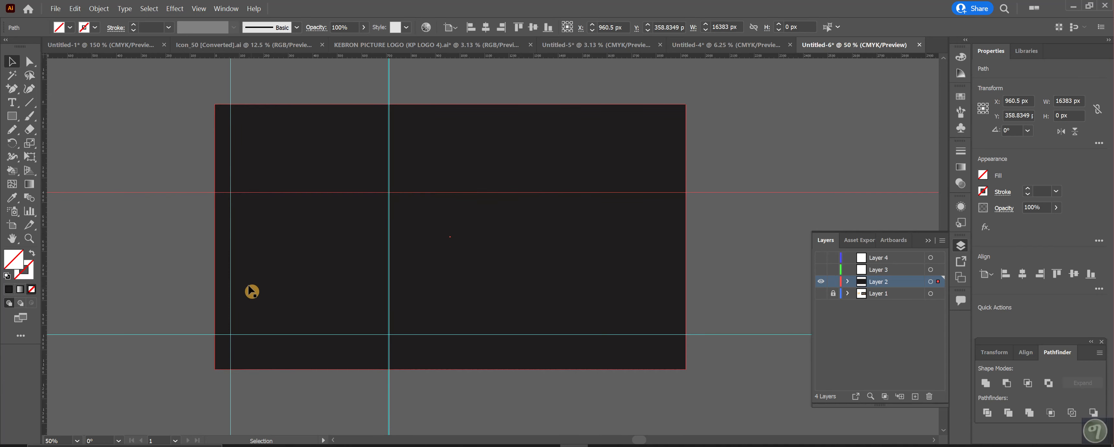
Draw a rectangle about 1419 by 617 px in the middle of the dark artboard and fill it with orange F9B233
click(12, 117)
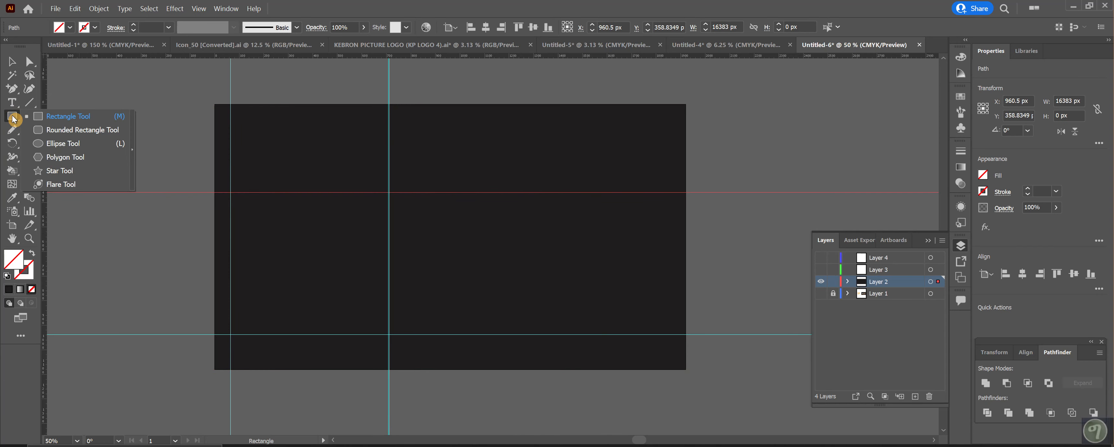
drag(274, 167, 623, 317)
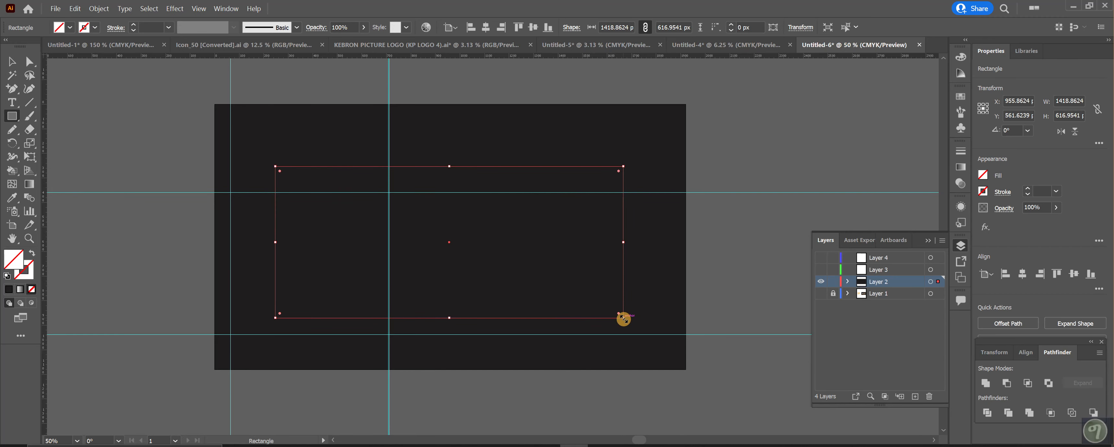
double_click(17, 263)
click(749, 141)
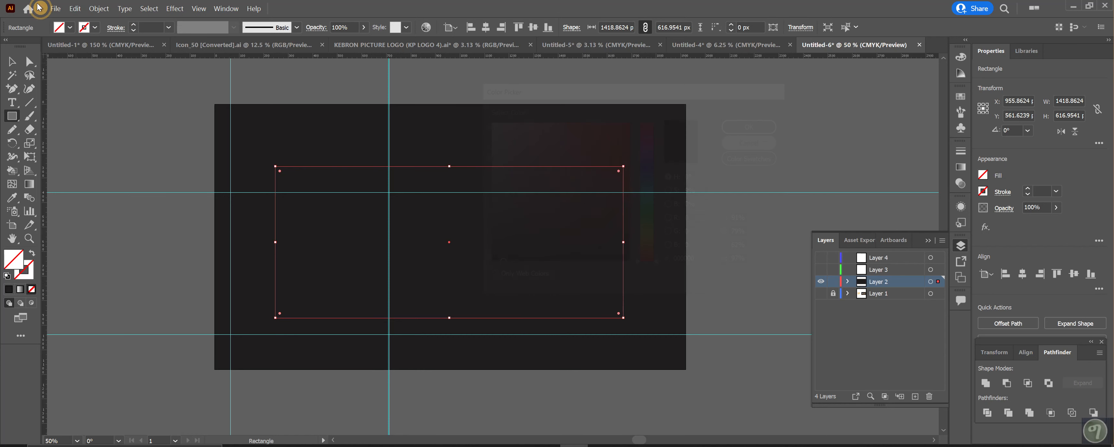
click(70, 27)
click(9, 59)
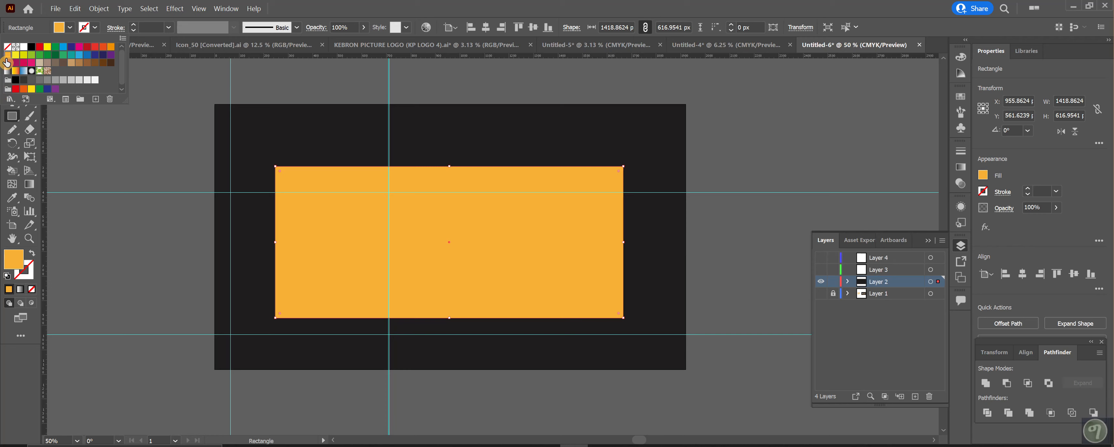
double_click(13, 259)
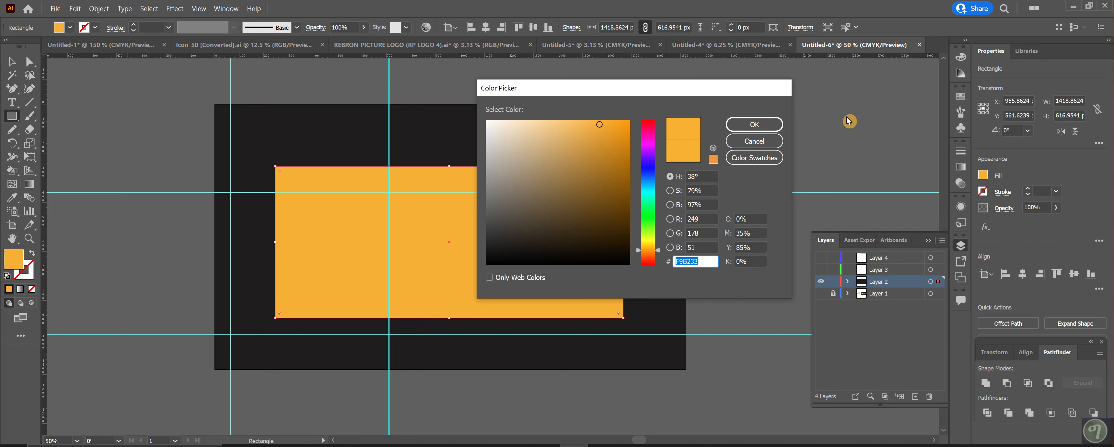
click(769, 130)
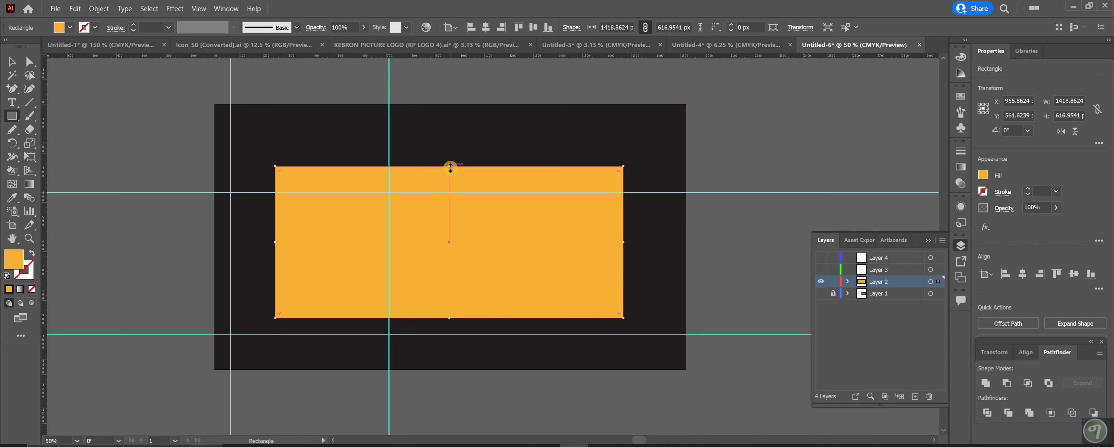
Raise the orange rectangle's upper edge slightly and bring both sides inward, making it about 1182 by 634 px
drag(451, 168, 450, 163)
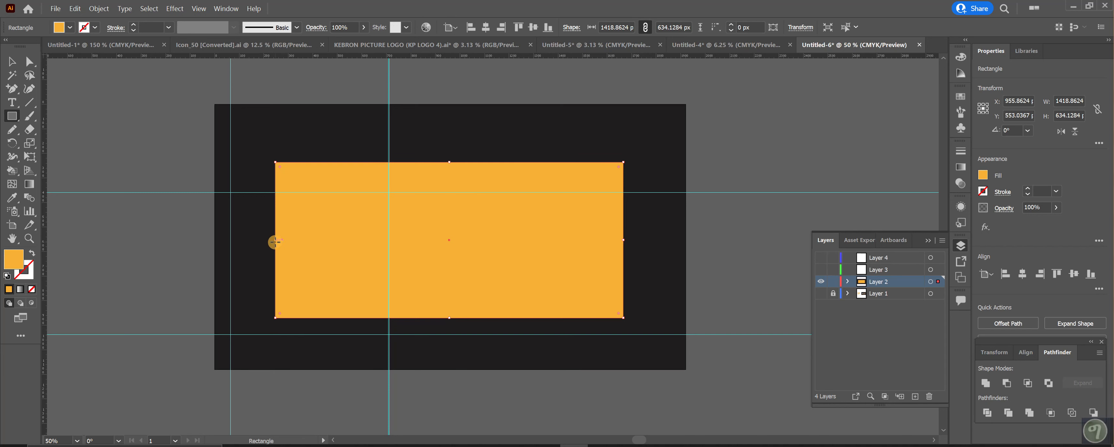
drag(275, 241, 310, 241)
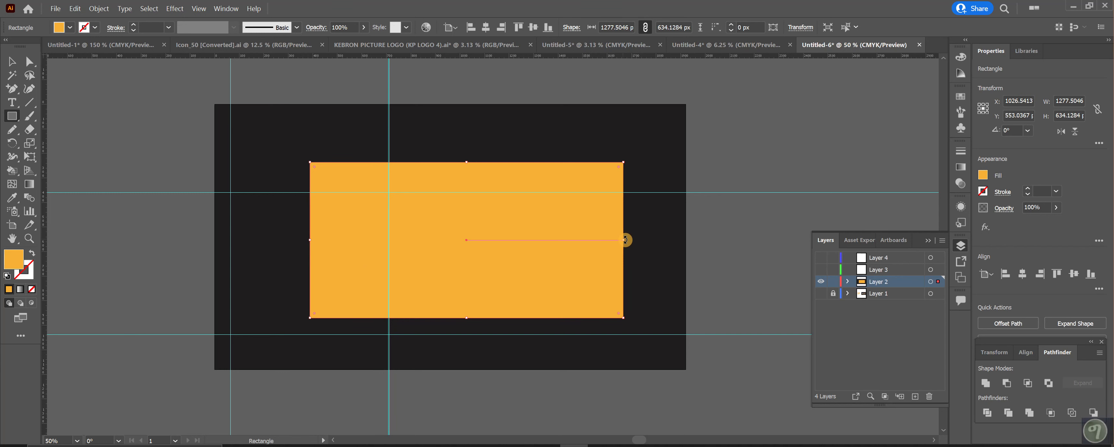
drag(625, 241, 600, 242)
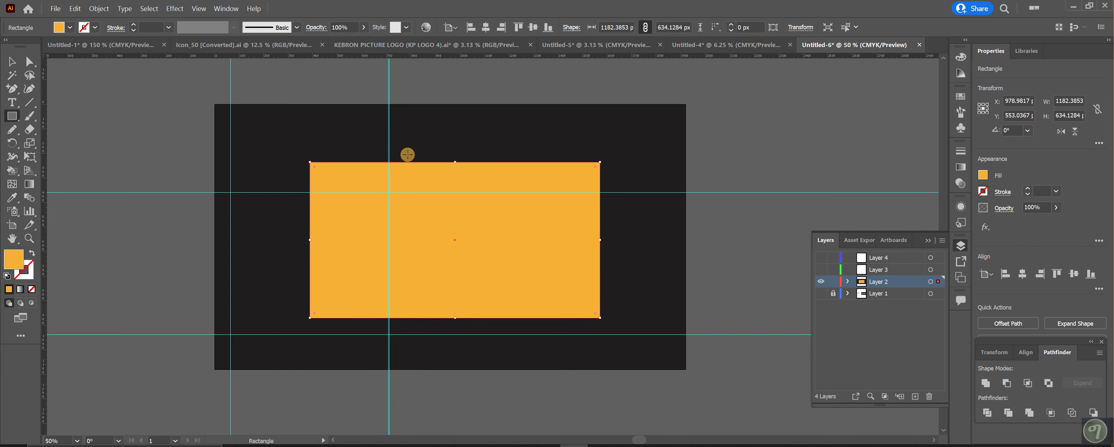
Center the orange rectangle on the artboard at X 960.5 px, Y 540.5 px
key(v)
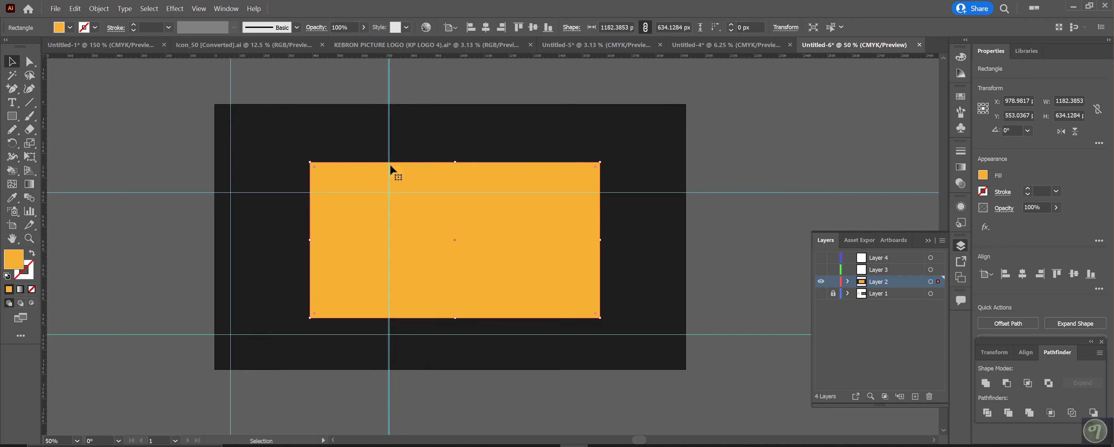
drag(389, 165, 393, 167)
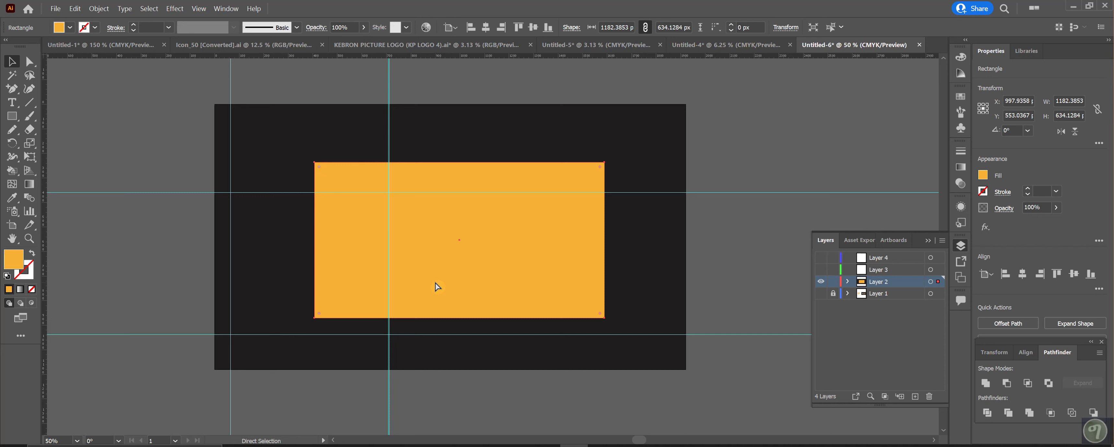
drag(438, 280, 430, 277)
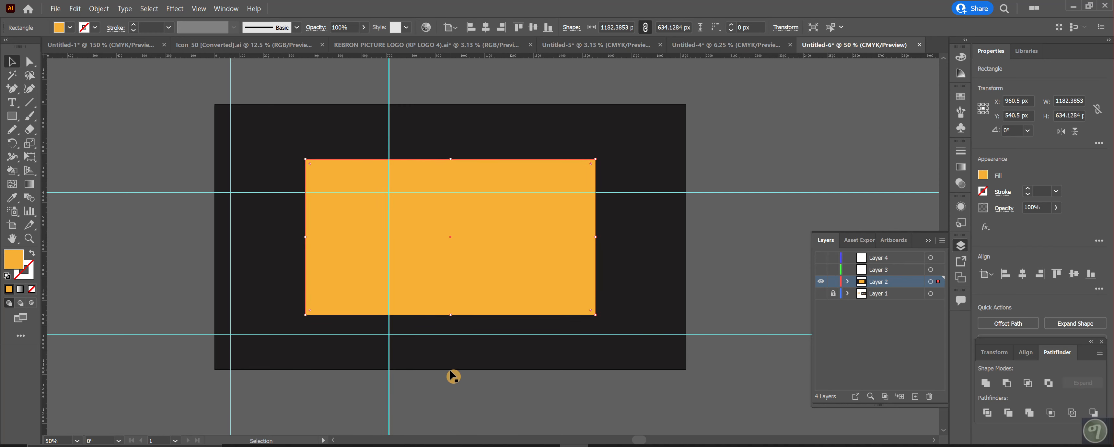
Add the text "KP" below the artboard and enlarge it to about 181 pt
scroll(453, 376, down, 3)
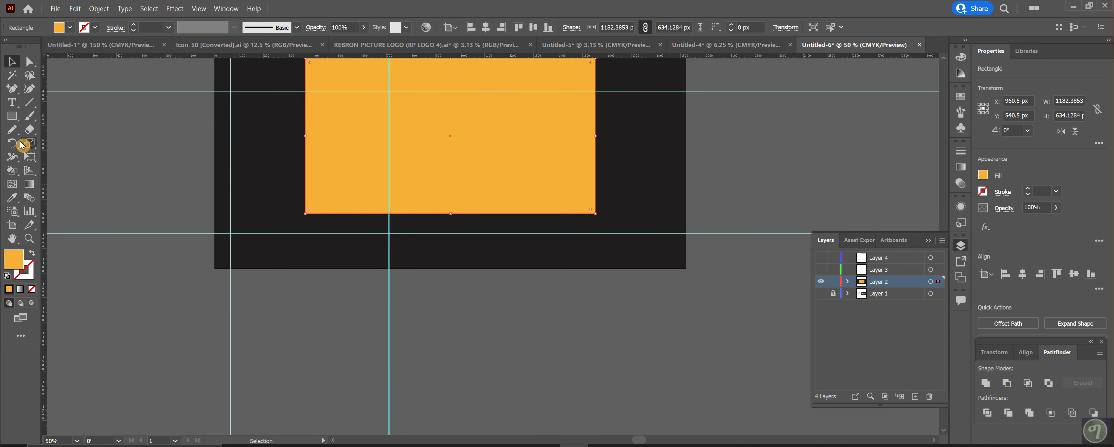
click(15, 107)
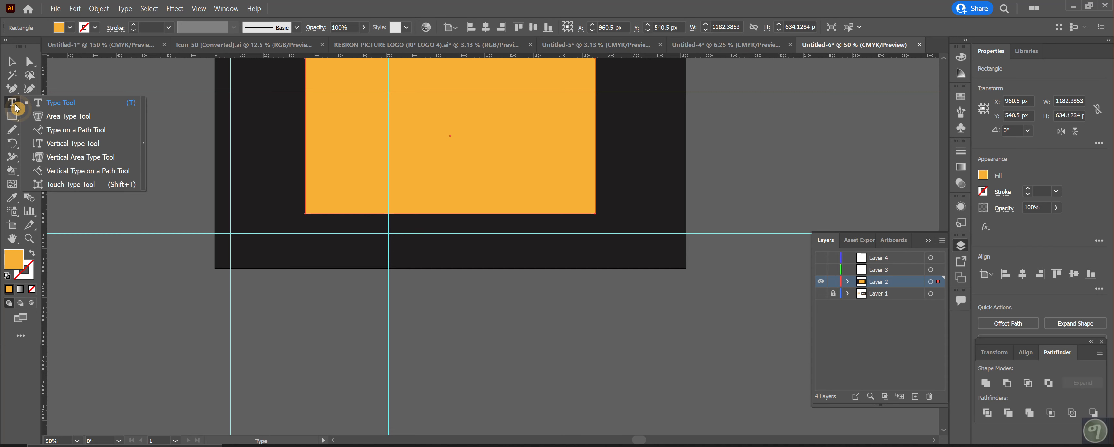
click(407, 315)
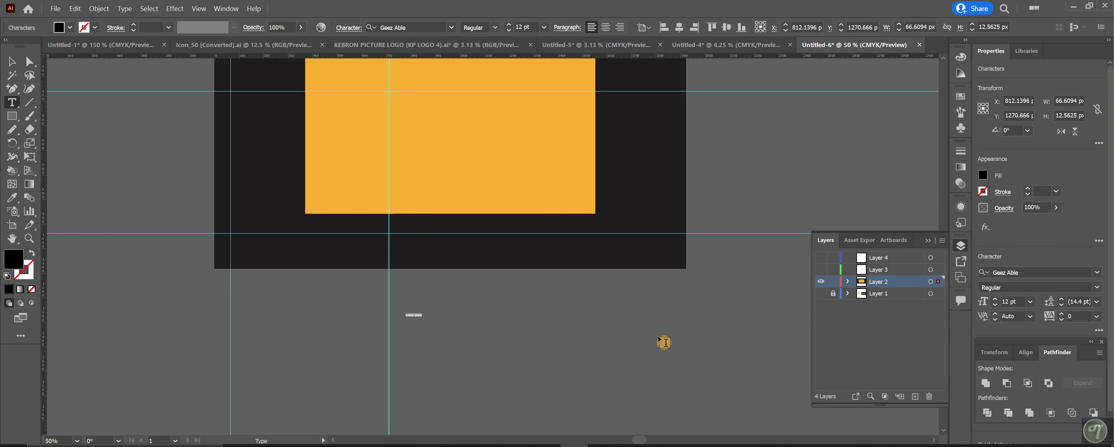
key(Caps_Lock)
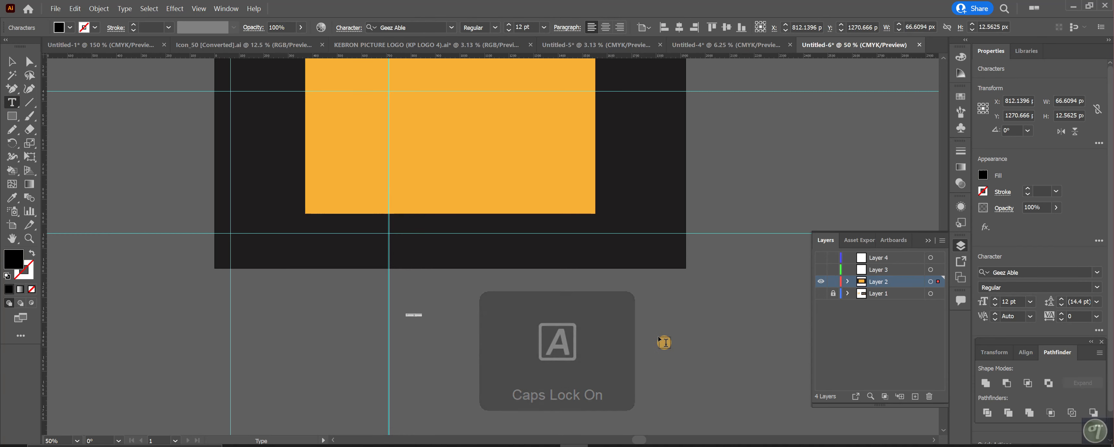
text(KP)
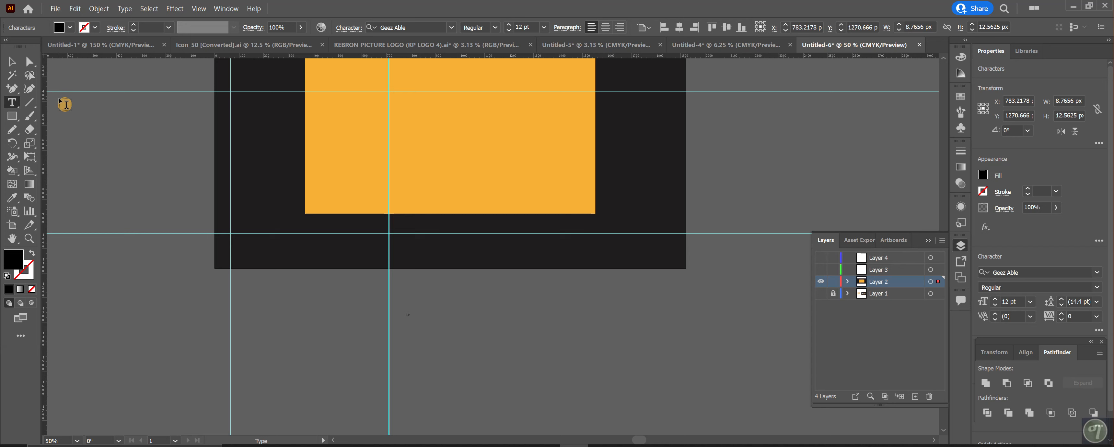
click(12, 62)
drag(405, 313, 521, 363)
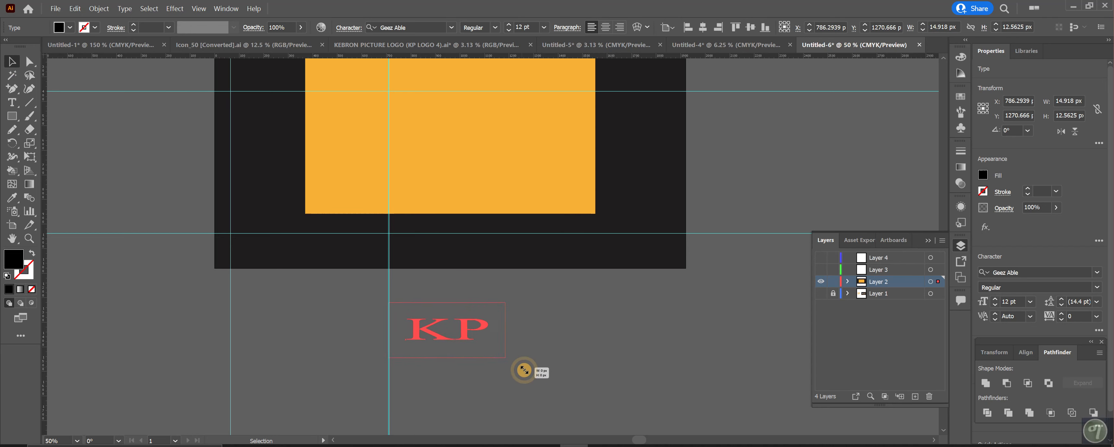
Change the font of the KP text to Versa Versa
double_click(460, 340)
click(529, 349)
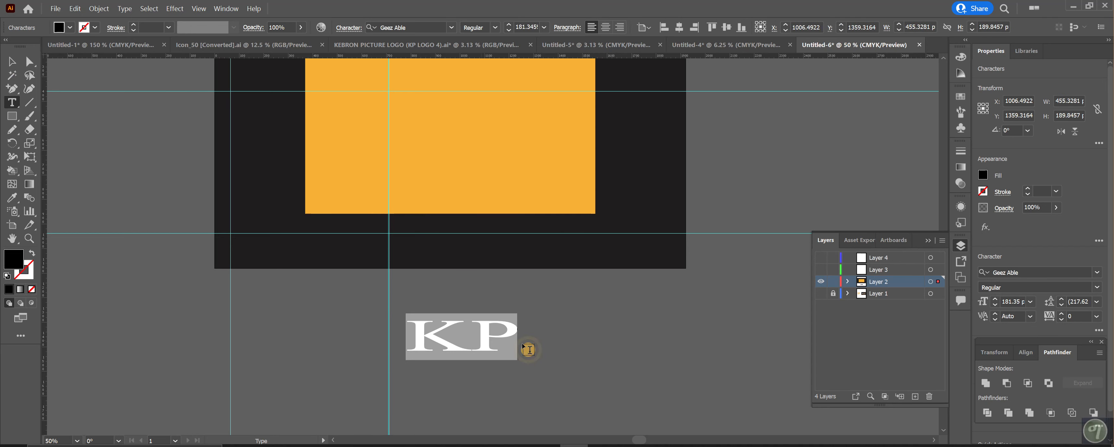
click(1098, 272)
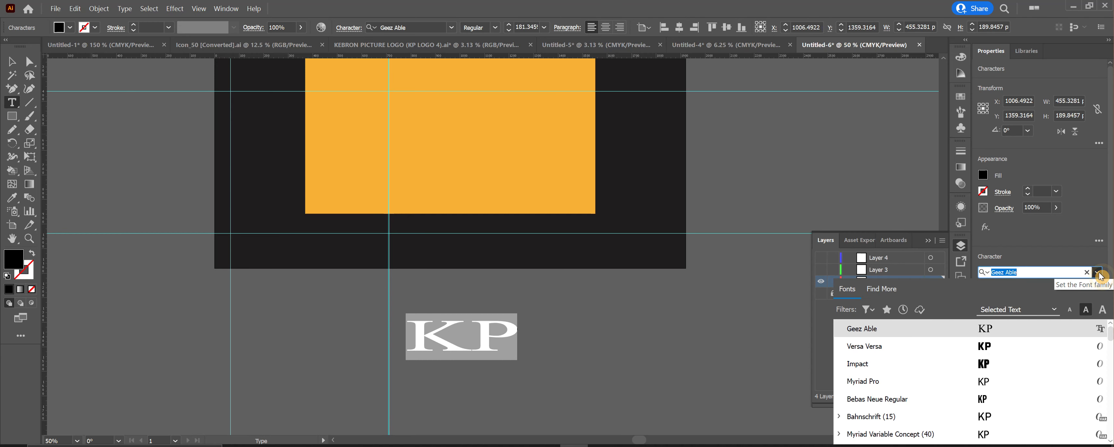
click(1000, 347)
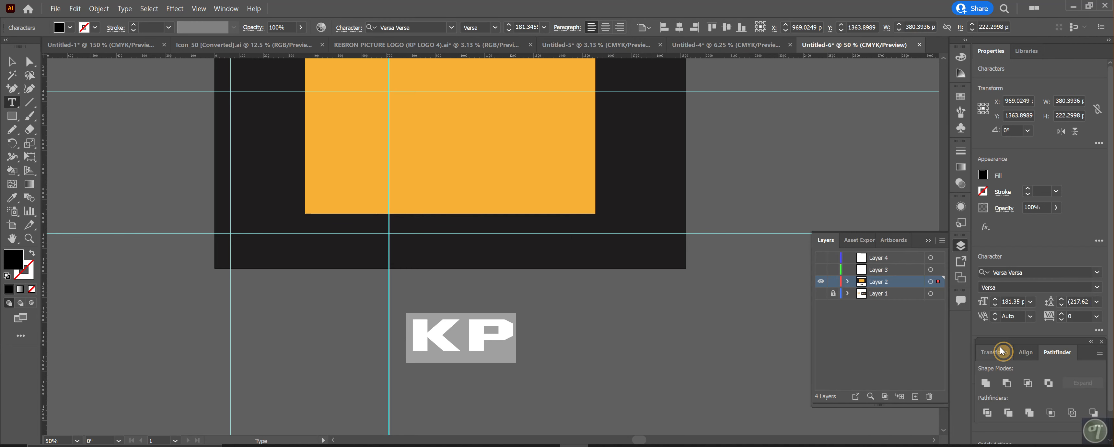
click(12, 67)
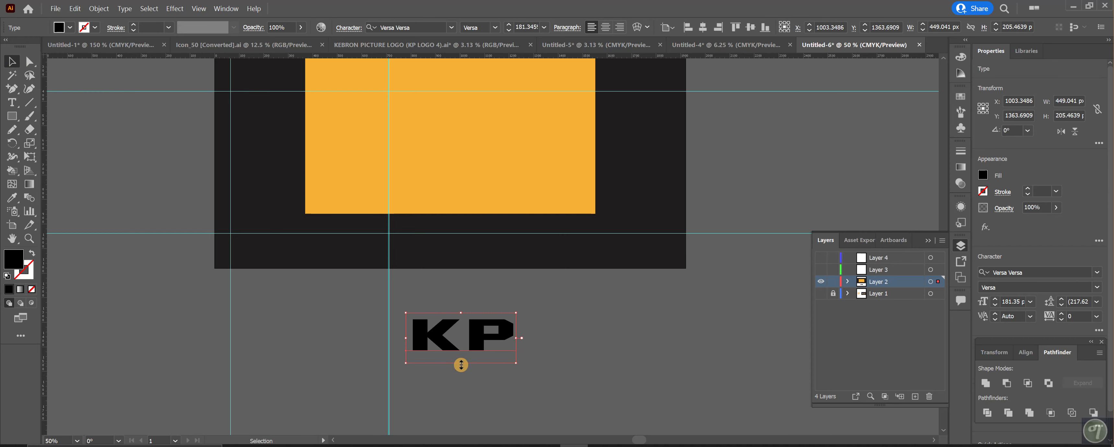
Stretch the KP text taller and wider below the artboard, to about 744 by 532 px
drag(461, 365, 457, 397)
drag(517, 356, 575, 361)
right_click(519, 356)
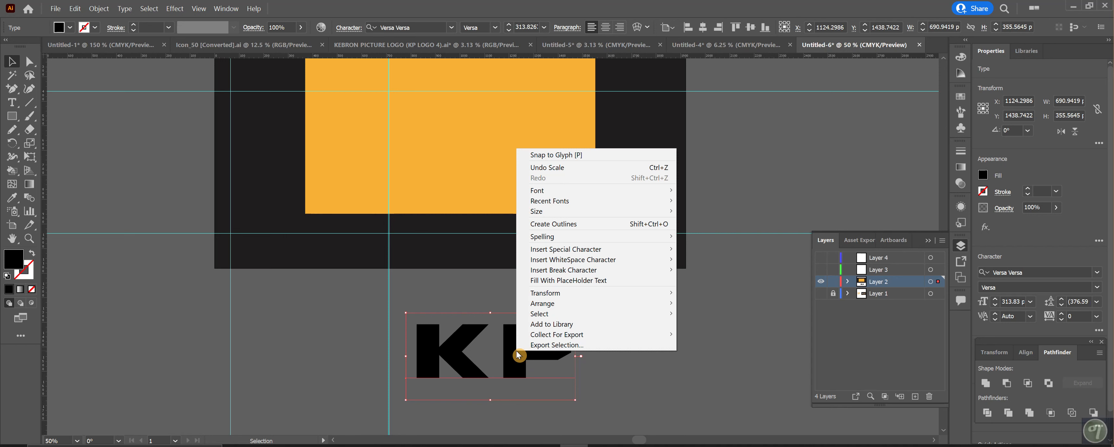
drag(457, 341, 457, 328)
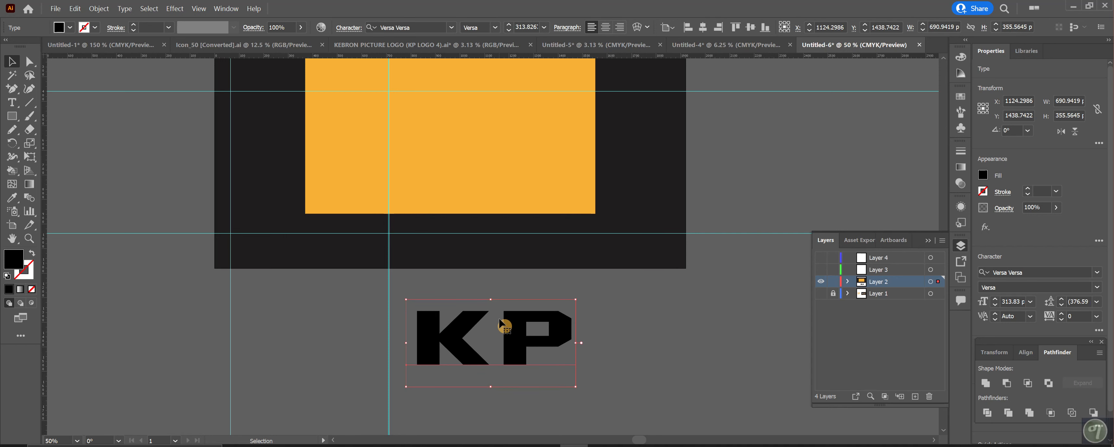
drag(491, 299, 492, 274)
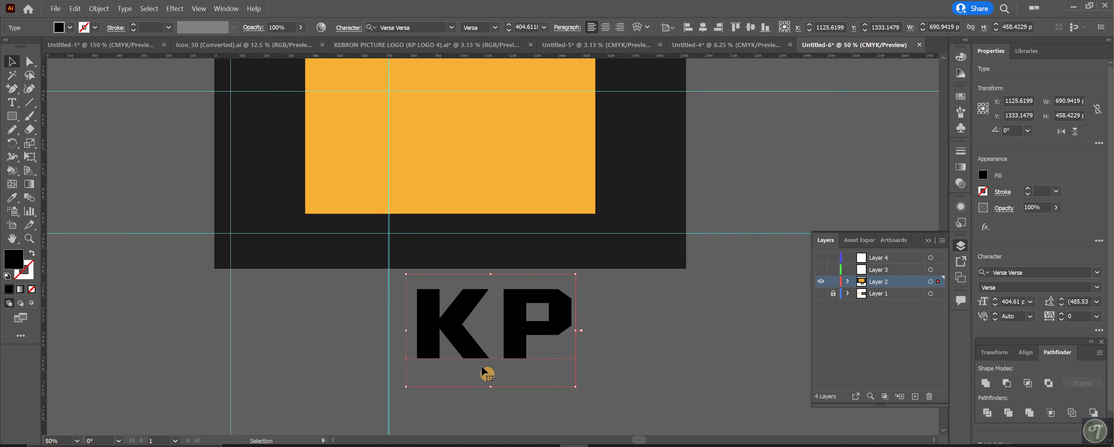
drag(490, 386, 491, 402)
drag(515, 357, 517, 369)
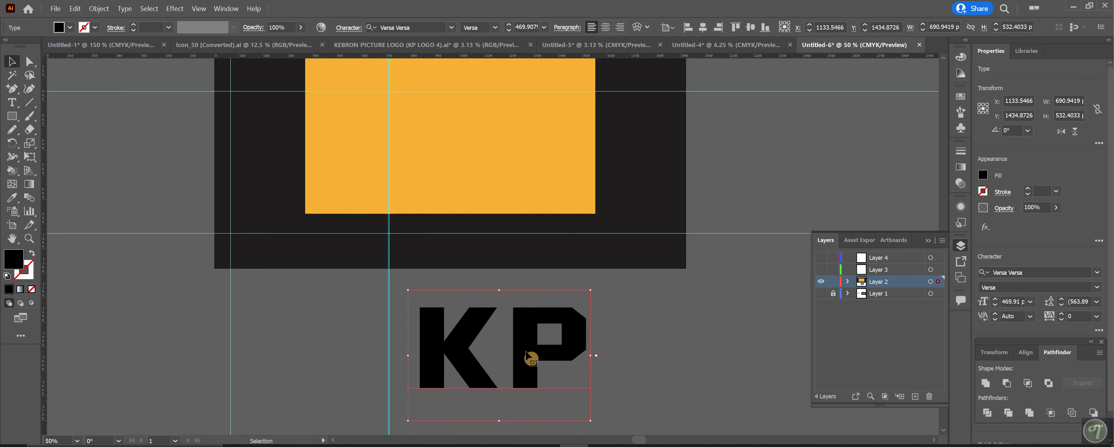
Move the KP text slightly left and up, to about X 1071 px, Y 1411 px
click(30, 61)
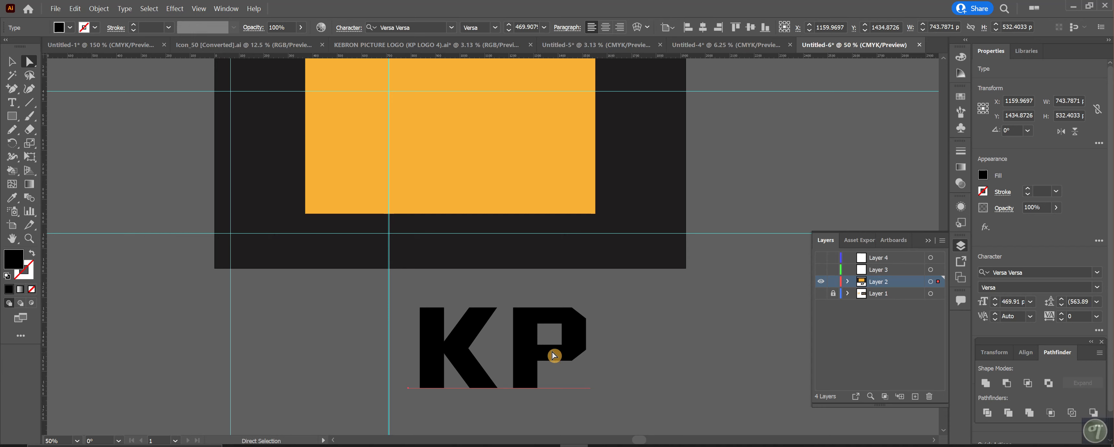
drag(534, 357, 512, 352)
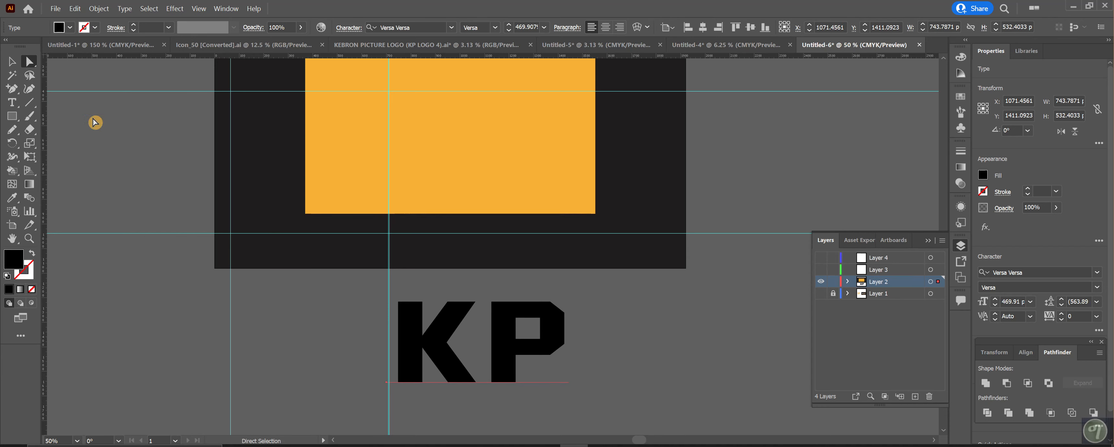
right_click(430, 349)
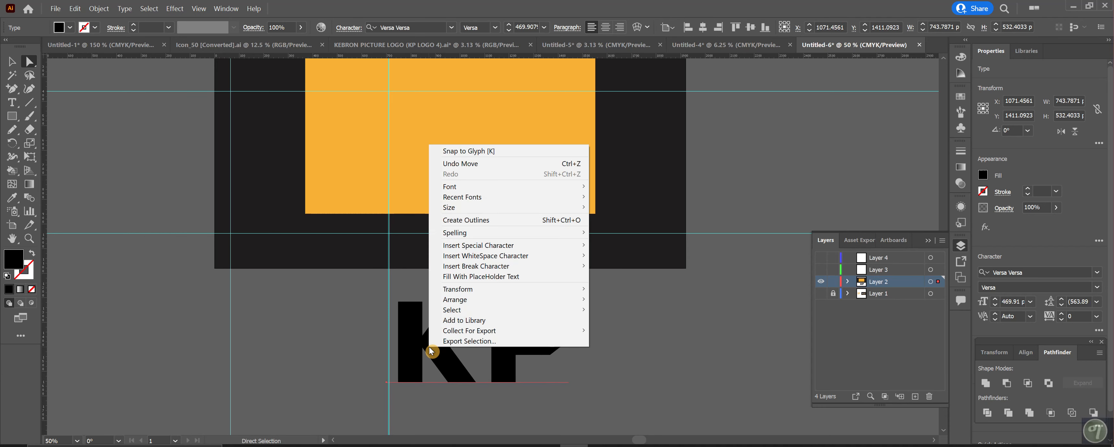
click(11, 61)
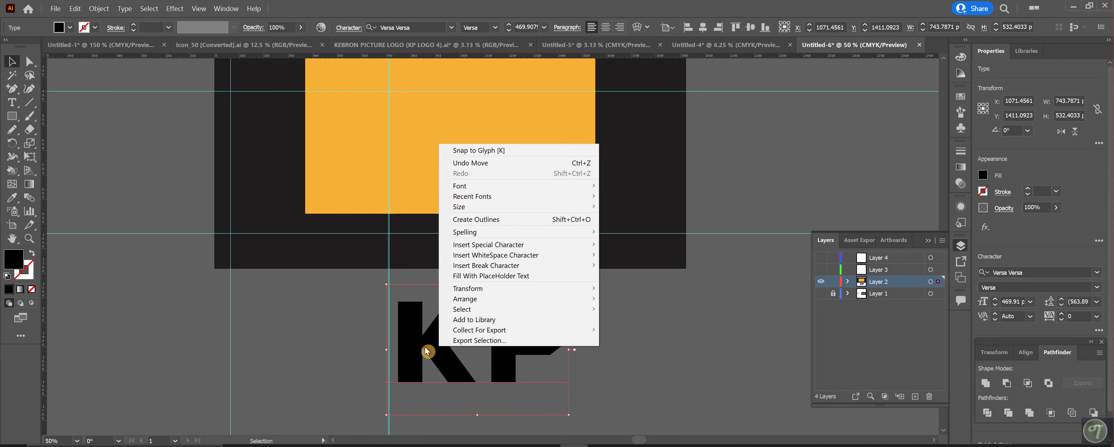
click(440, 350)
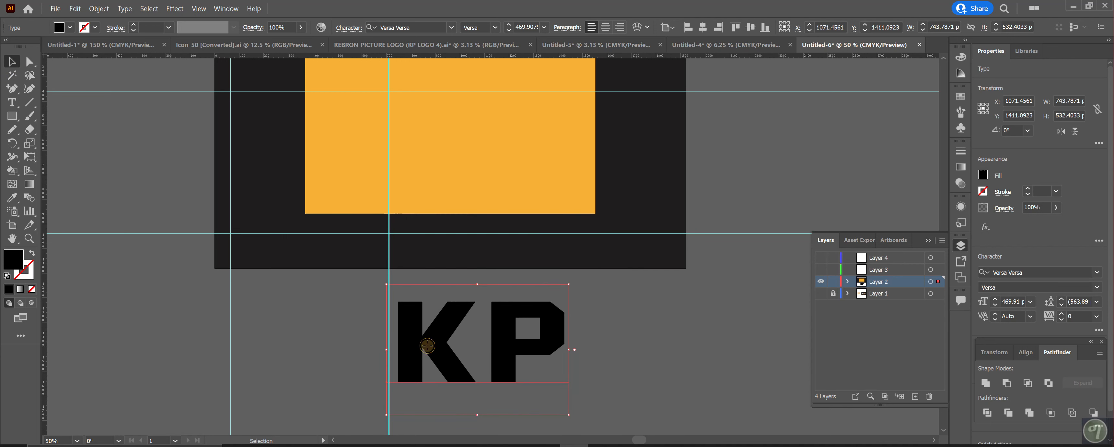
Expand the KP text with both Object and Fill enabled
click(100, 8)
click(123, 117)
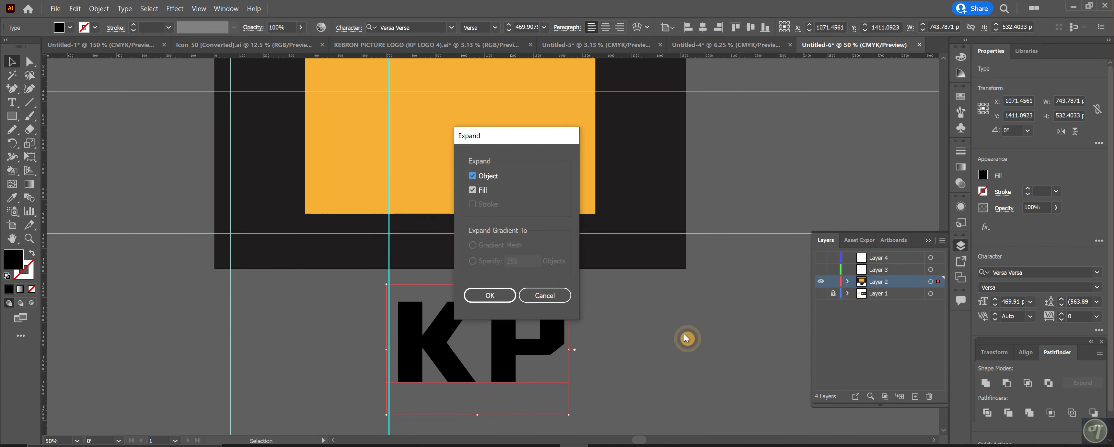
click(473, 191)
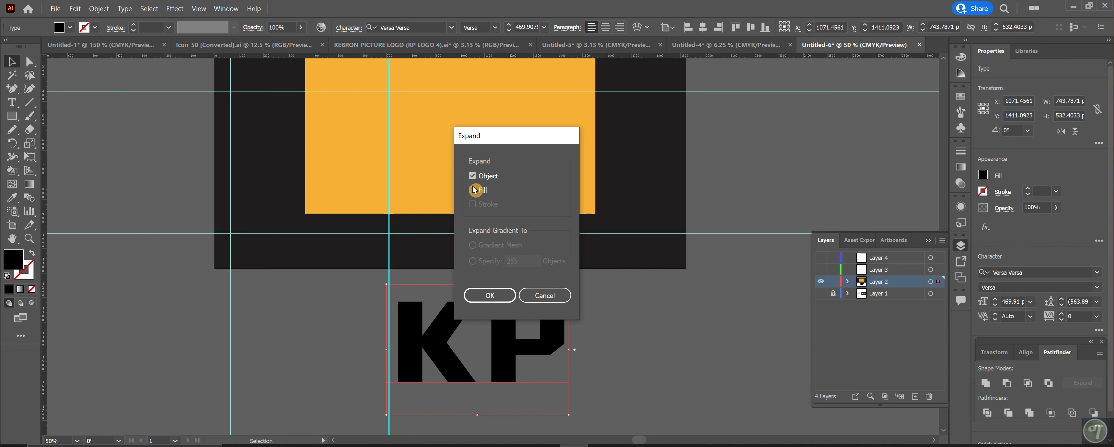
click(473, 190)
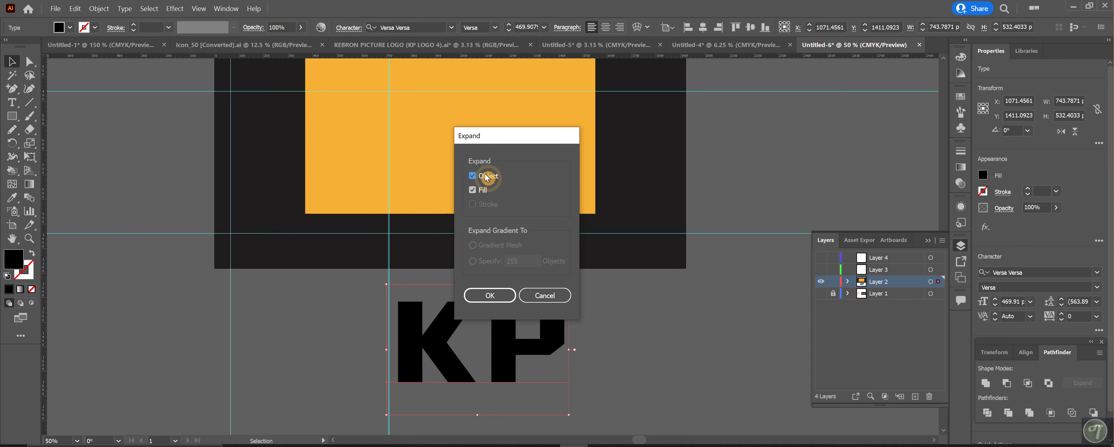
click(493, 295)
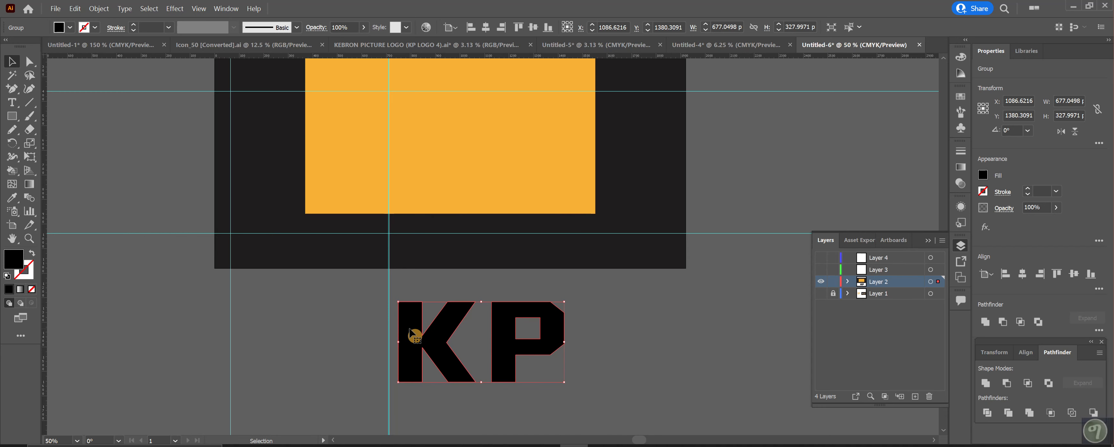
Ungroup the expanded KP lettering and delete the letter K
right_click(500, 338)
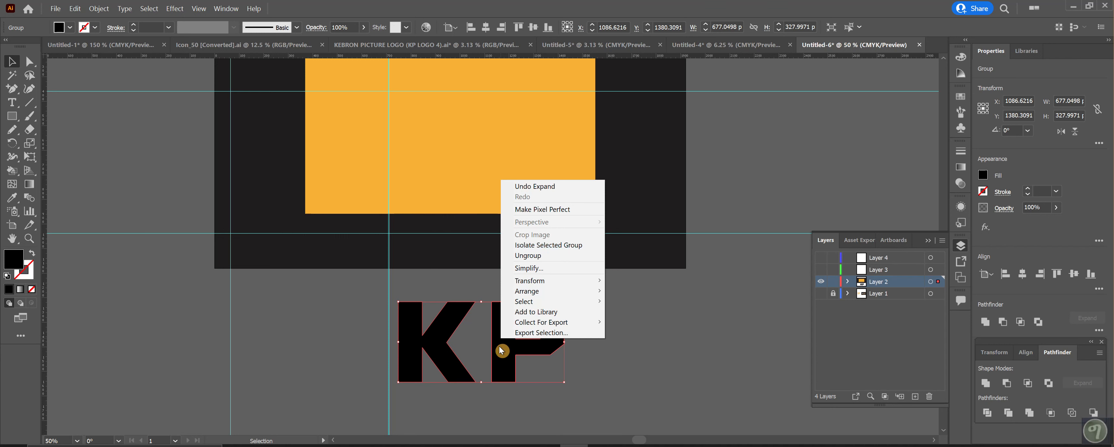
click(541, 255)
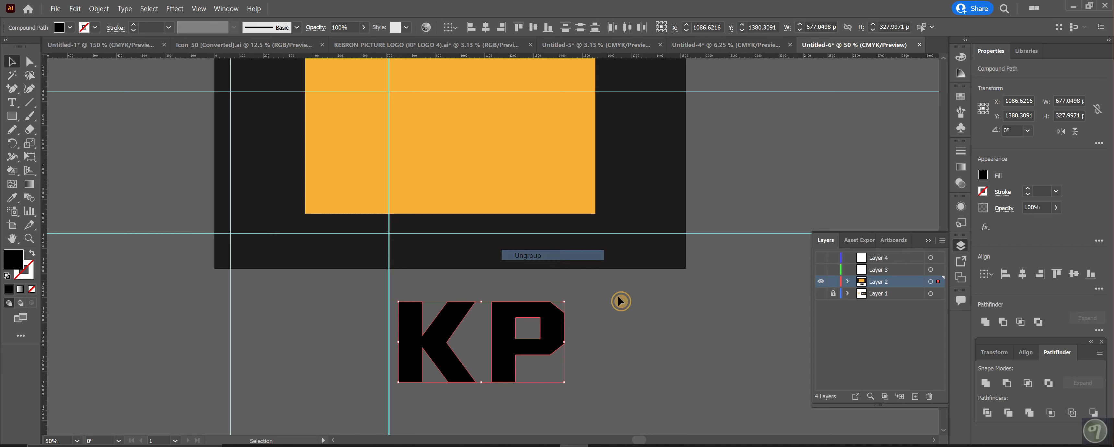
click(566, 363)
click(437, 351)
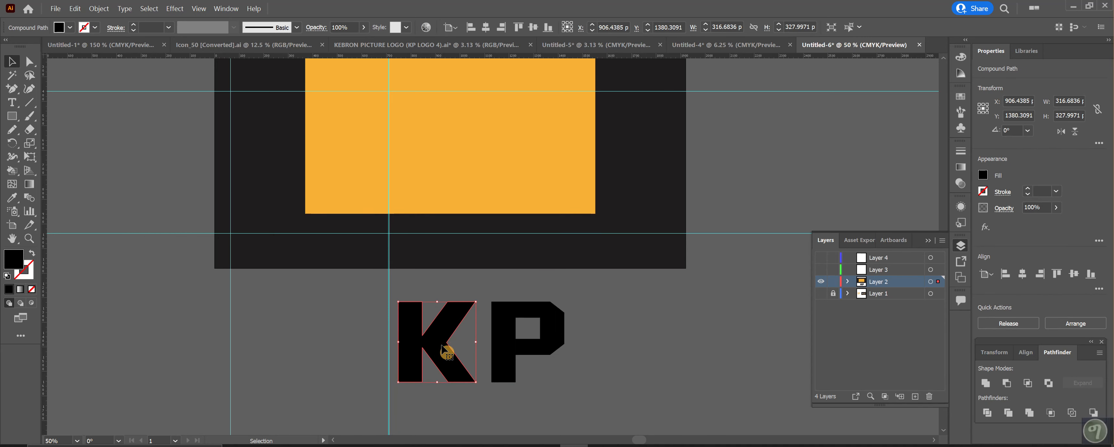
key(Delete)
Place the letter P over the artboard and align two vertical guides to the edges of its stem, the first at about X 653 px
drag(505, 356, 462, 167)
scroll(587, 379, up, 3)
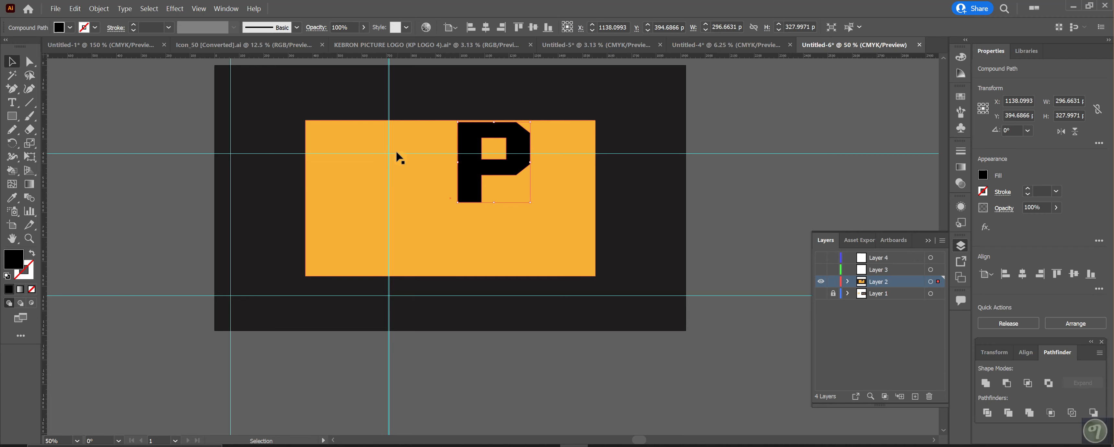
drag(391, 106, 359, 119)
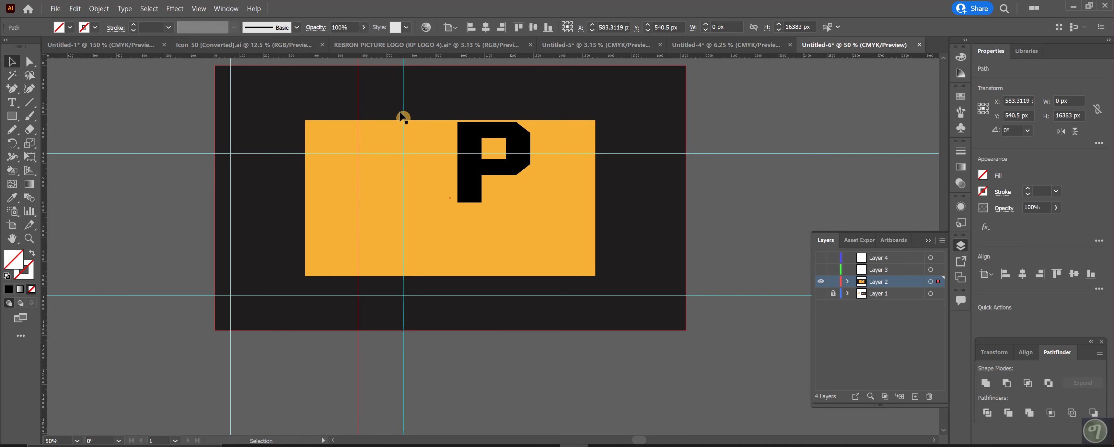
drag(468, 154, 370, 120)
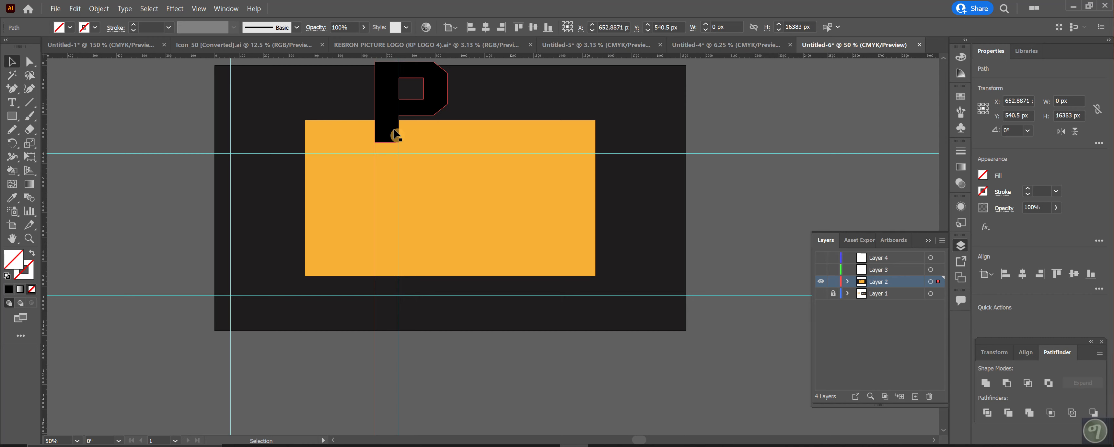
Shrink the orange rectangle from its right and top edges to about 1083 by 606 px
click(596, 196)
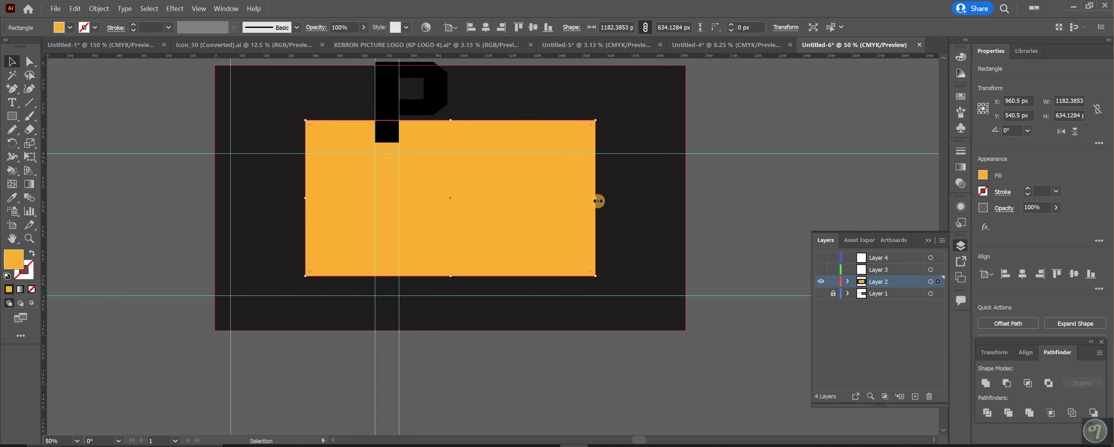
drag(597, 199, 572, 198)
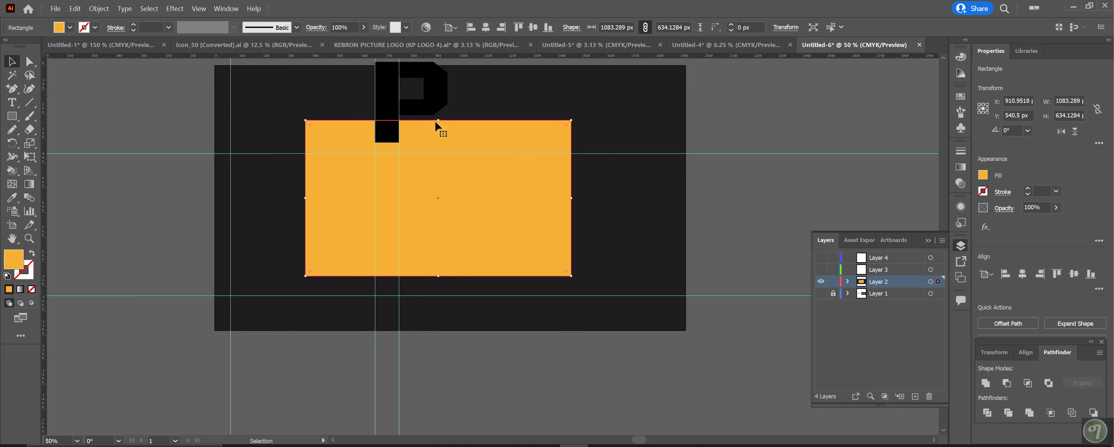
drag(438, 120, 438, 127)
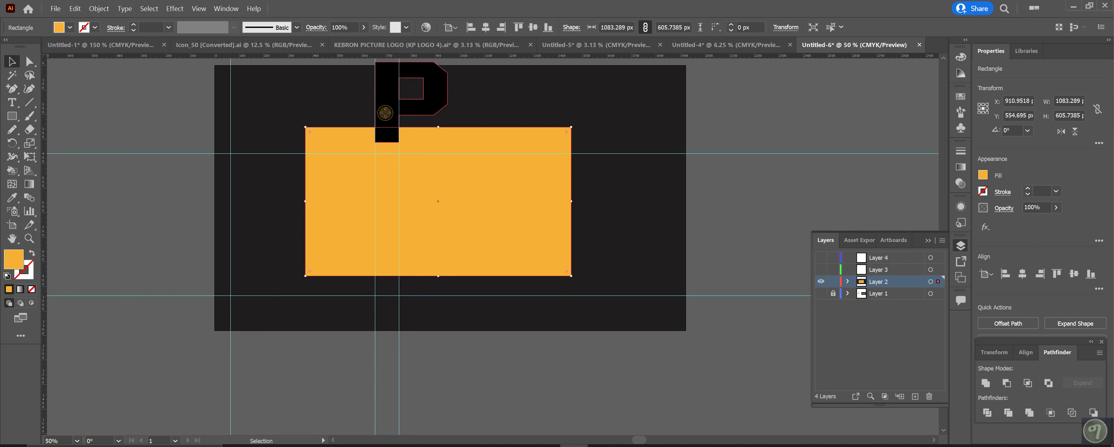
Move the letter P inside the orange rectangle to about X 1065 px, Y 540 px, and compare with the Untitled-4 reference logo
drag(385, 113, 453, 213)
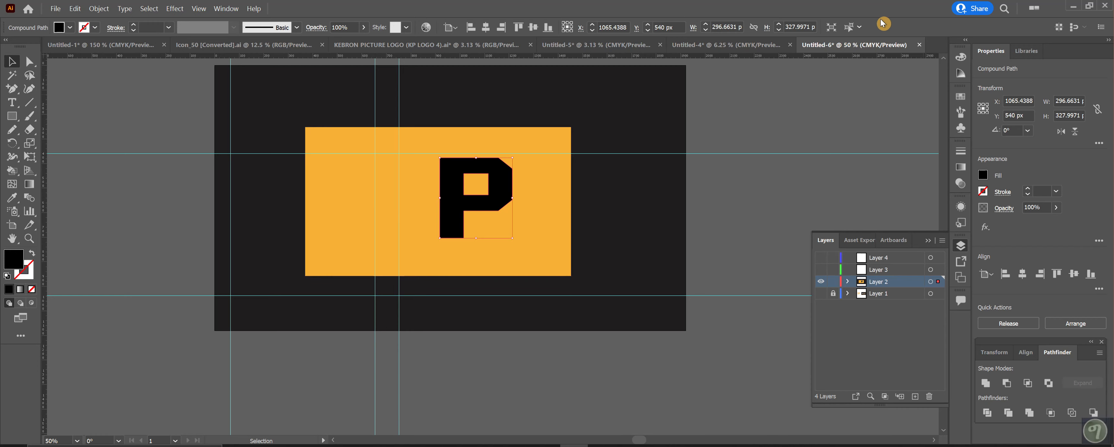
click(761, 45)
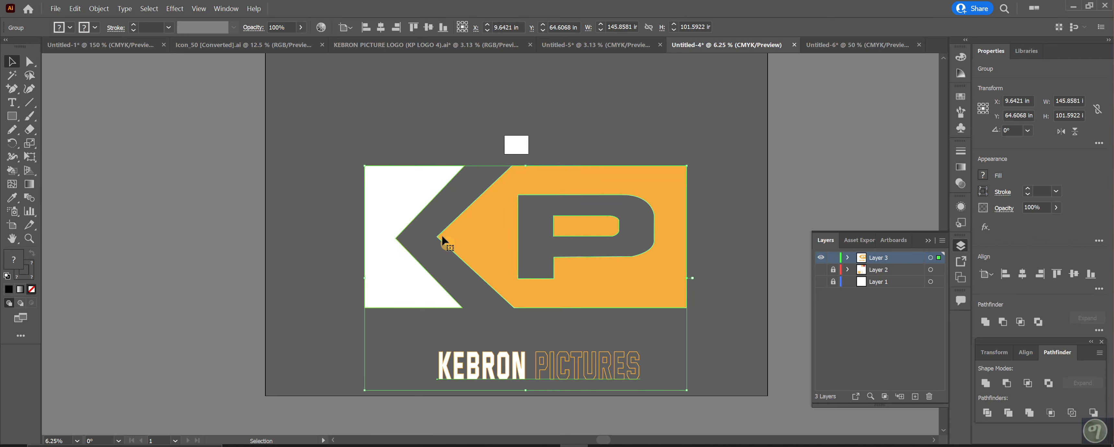
click(808, 49)
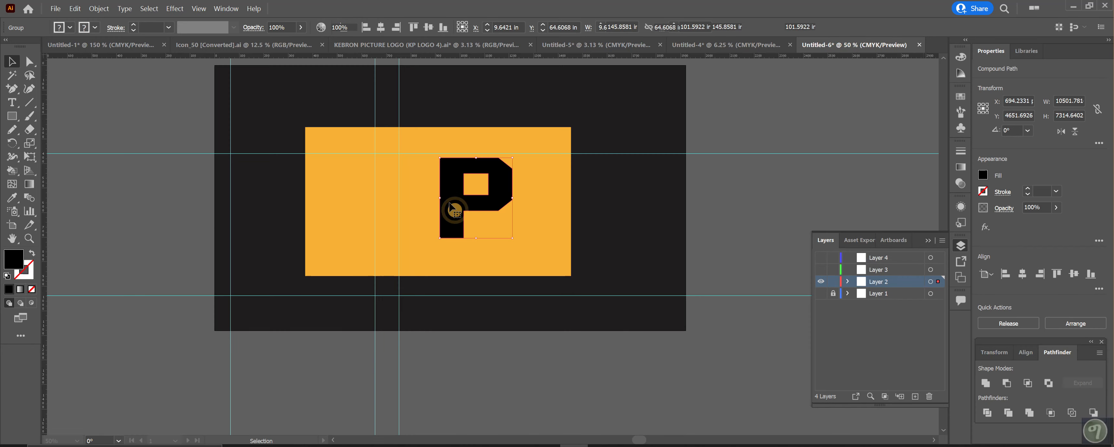
Align the upper horizontal guide with the orange rectangle's vertical centre and compare with the reference logo in Untitled-4
scroll(539, 206, up, 1)
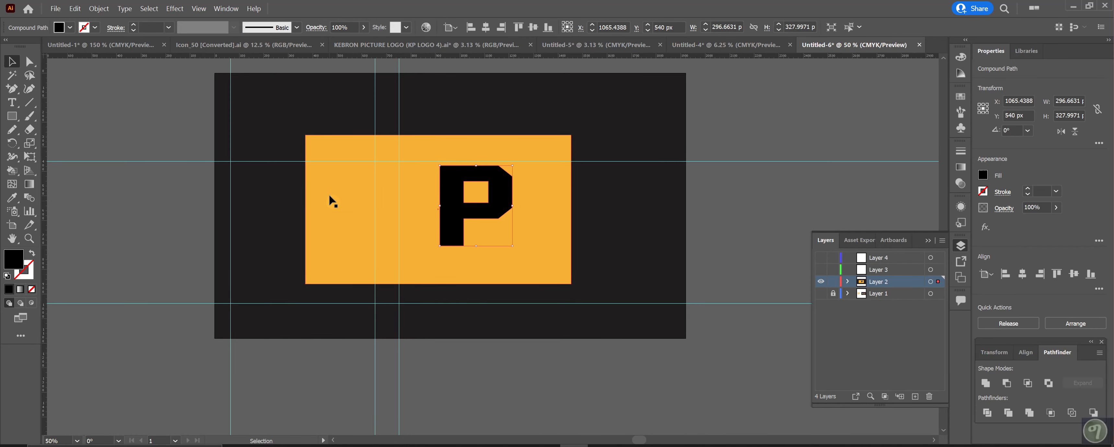
scroll(282, 182, up, 2)
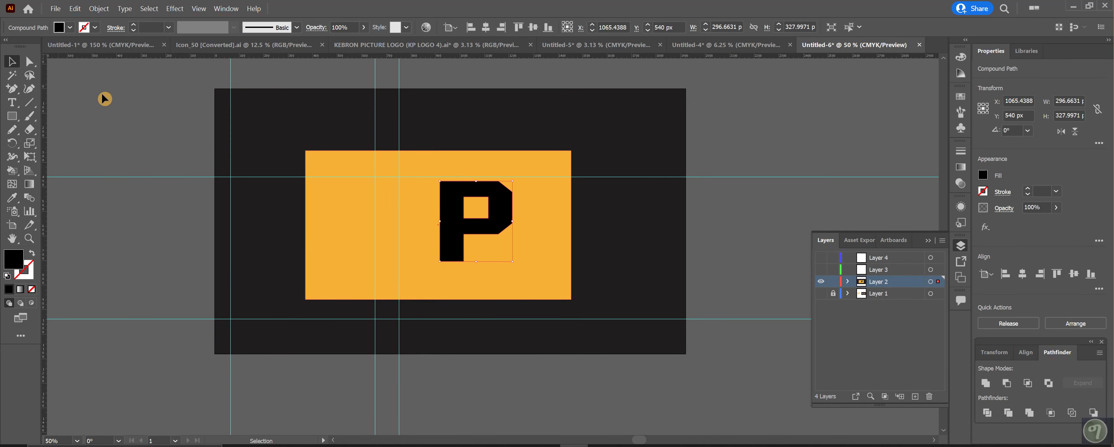
click(356, 217)
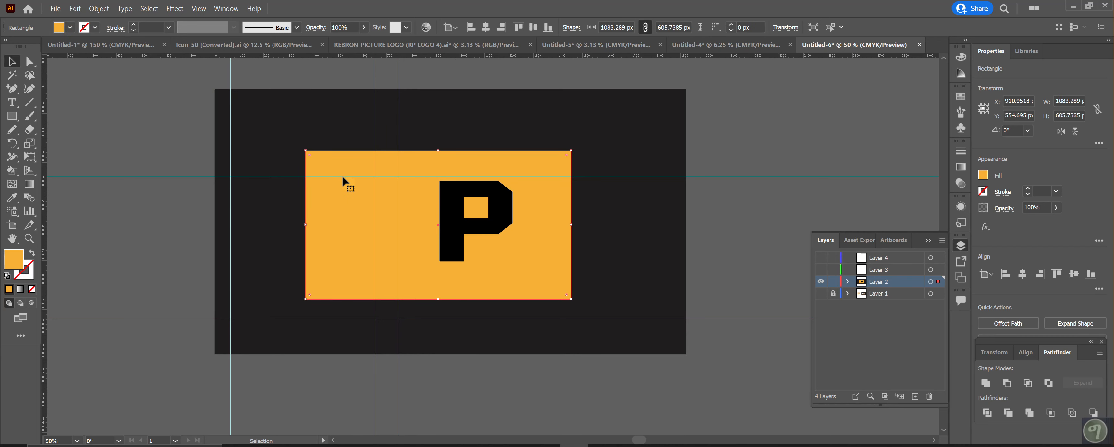
drag(342, 177, 209, 229)
click(322, 233)
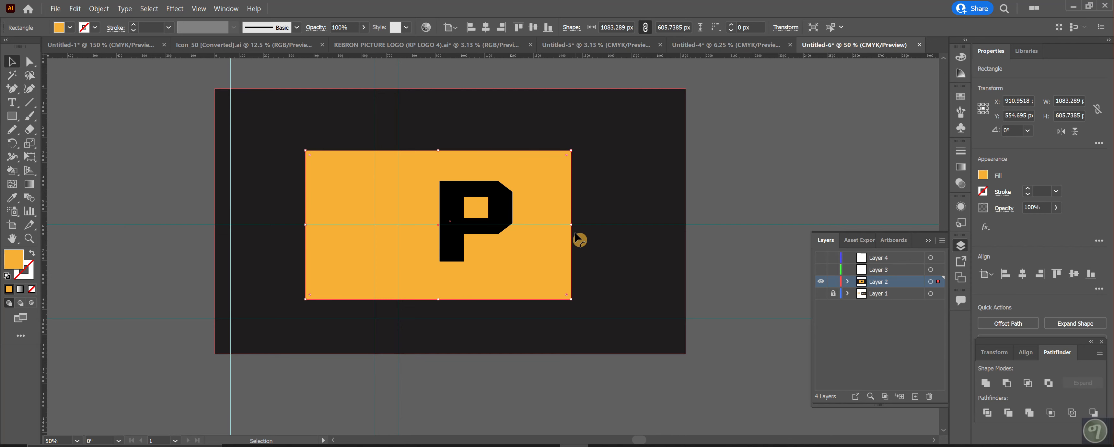
click(742, 44)
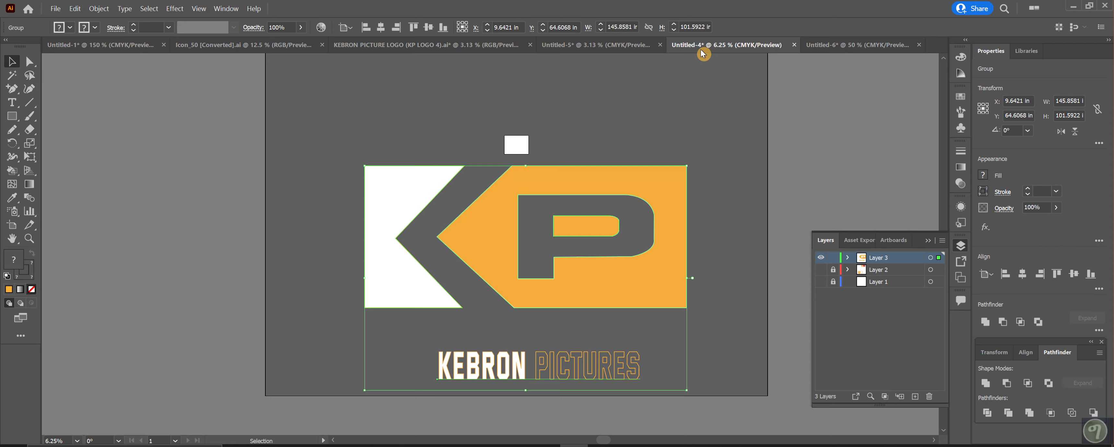
click(848, 45)
click(459, 219)
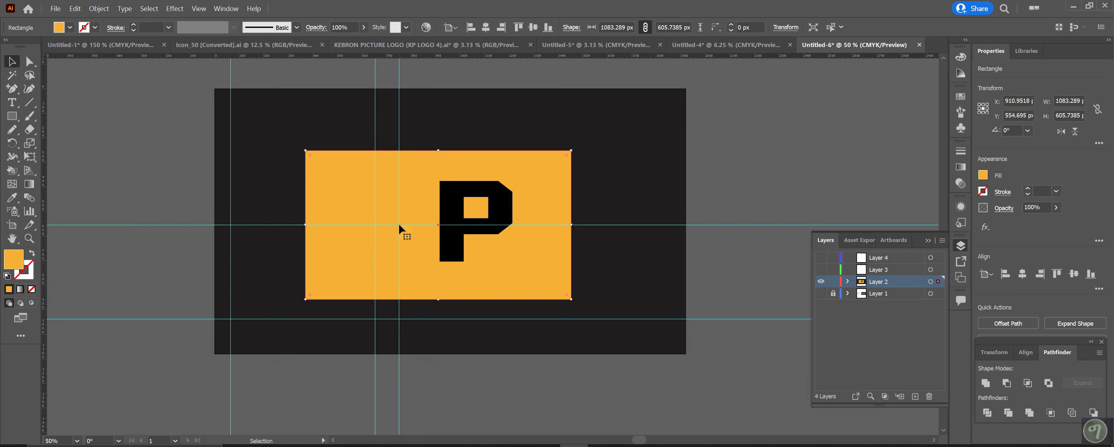
Try to add an anchor point where the first stem guide crosses the horizontal centre guide on the orange rectangle
click(16, 91)
click(57, 91)
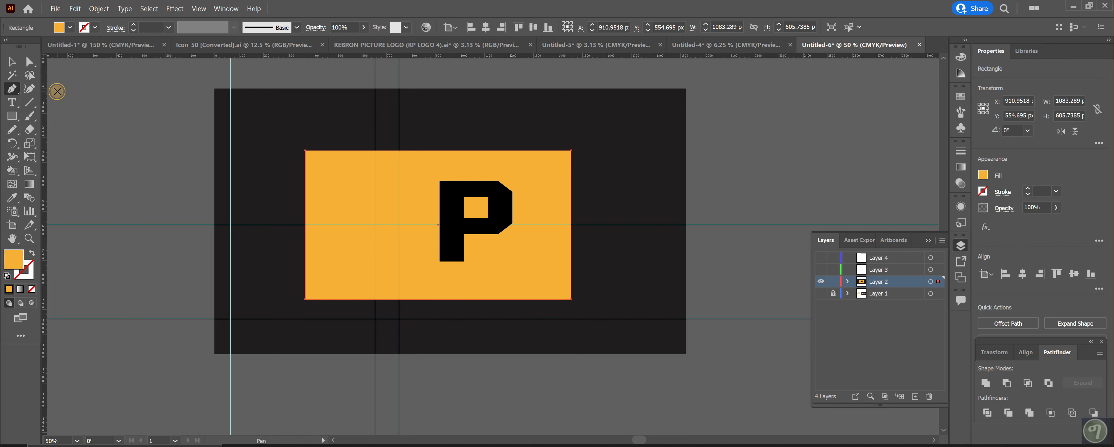
click(12, 89)
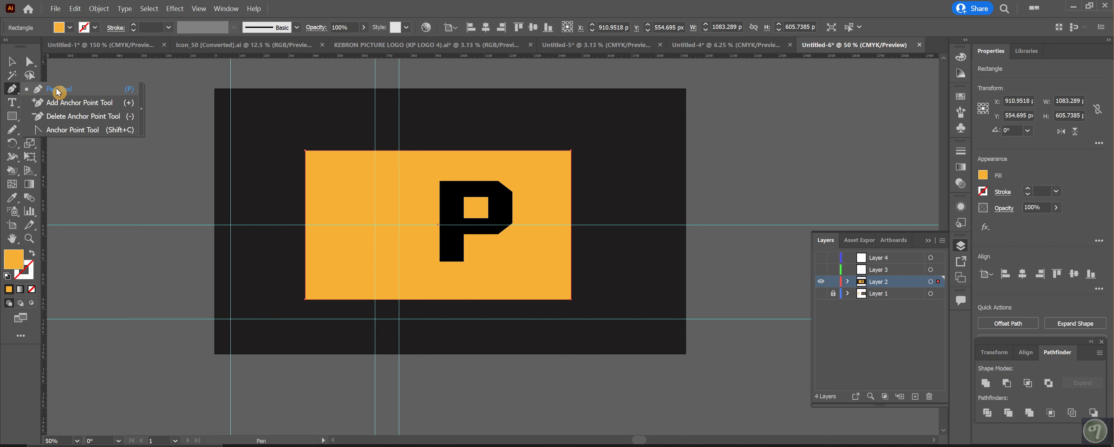
click(64, 102)
click(15, 91)
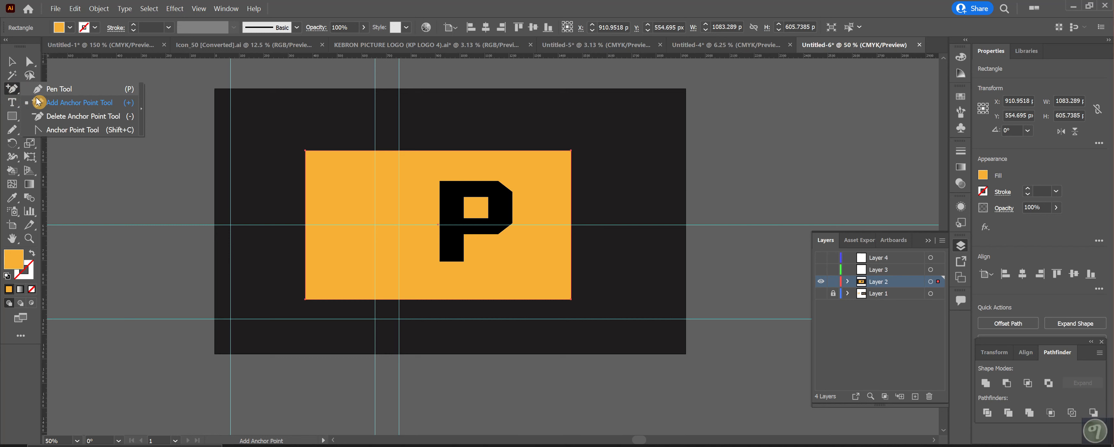
click(72, 106)
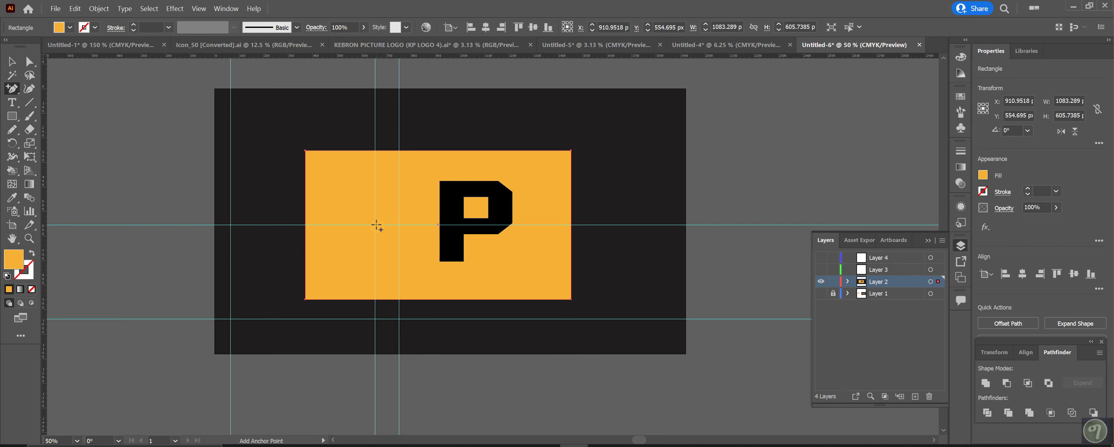
scroll(376, 225, up, 2)
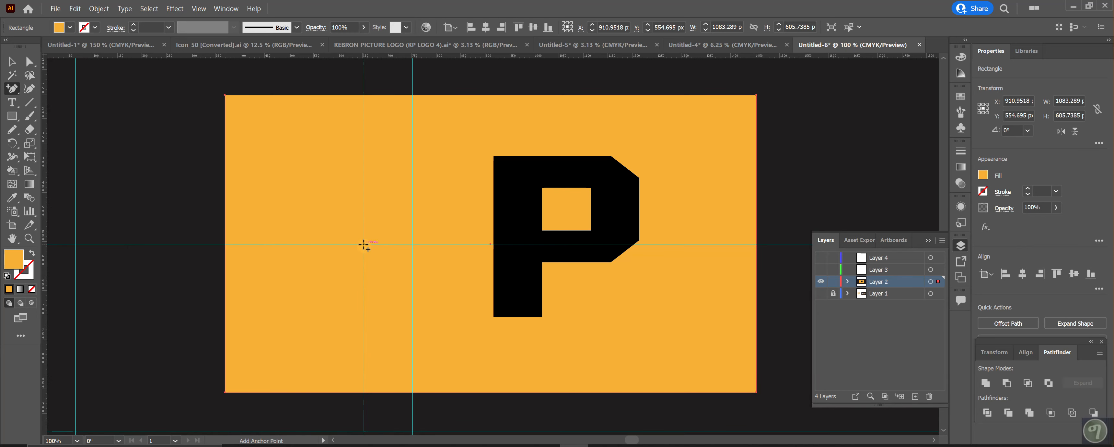
click(363, 244)
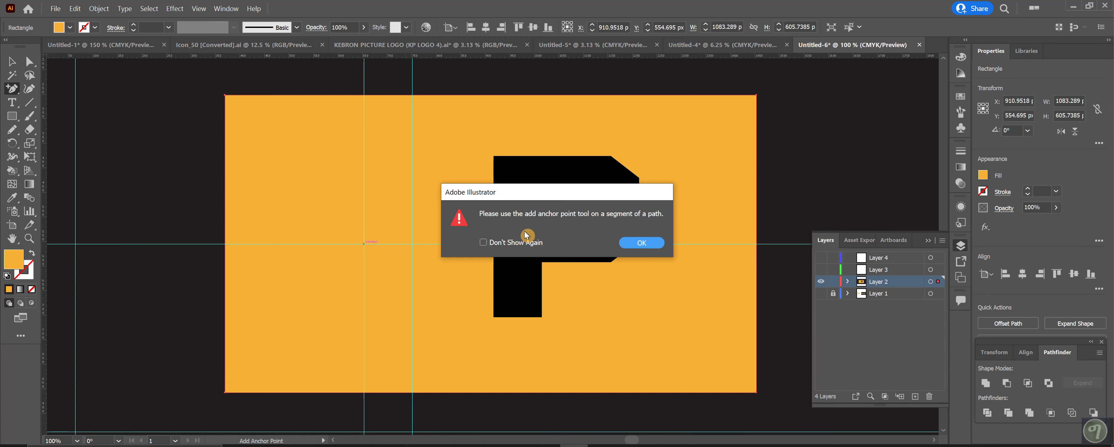
click(486, 243)
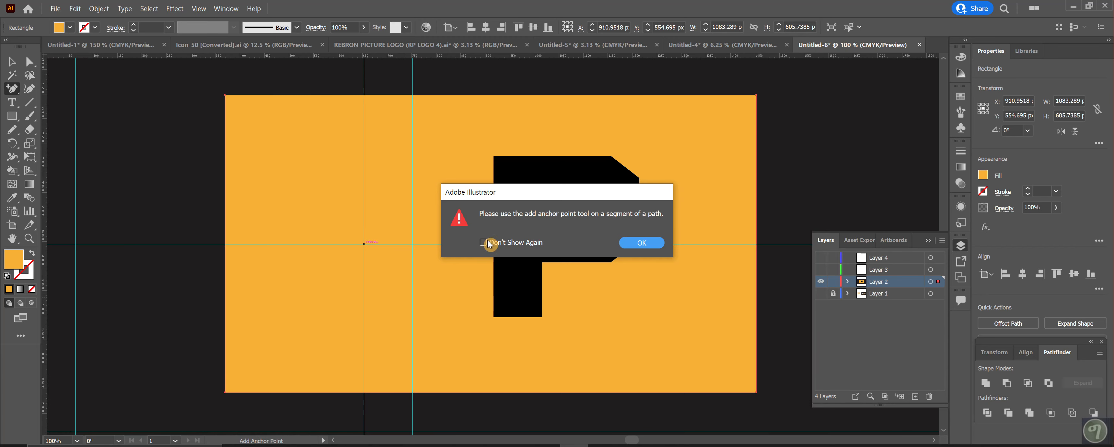
click(642, 243)
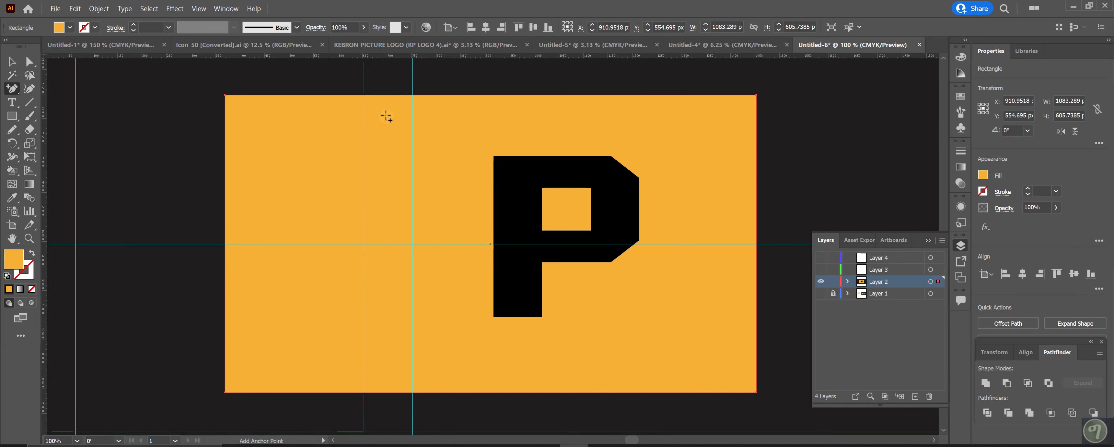
Draw a rectangle about 98 by 606 px between the two stem guides, spanning the orange rectangle's full height
click(12, 115)
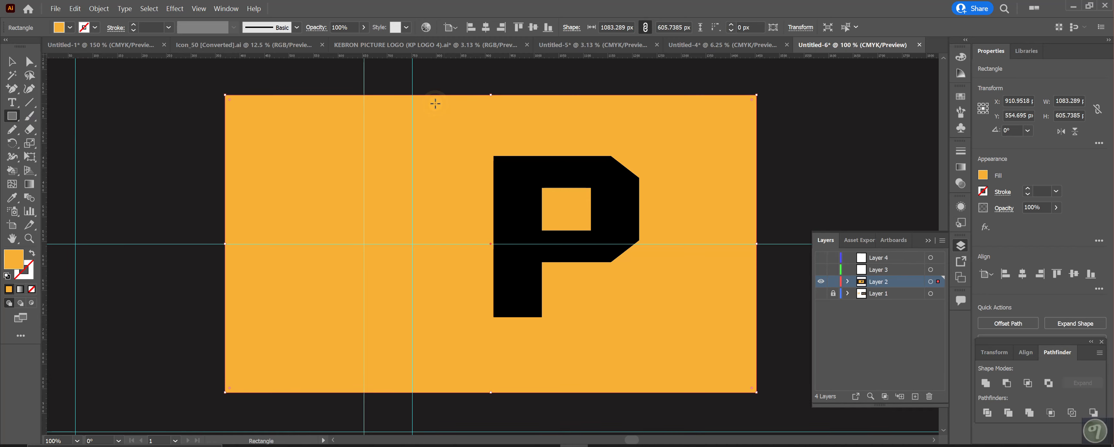
drag(364, 95, 412, 392)
key(v)
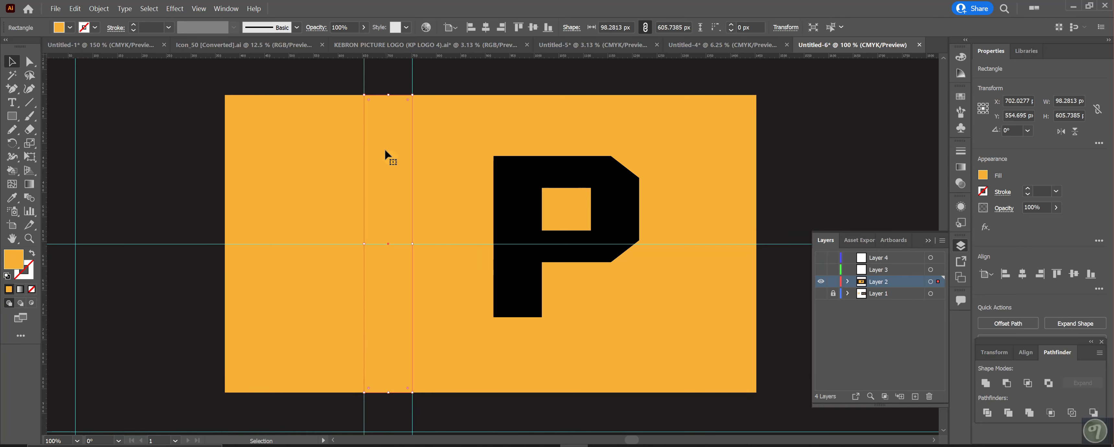
Change the fill of the dark 1920 by 1080 px background rectangle to F9F7F7
click(166, 85)
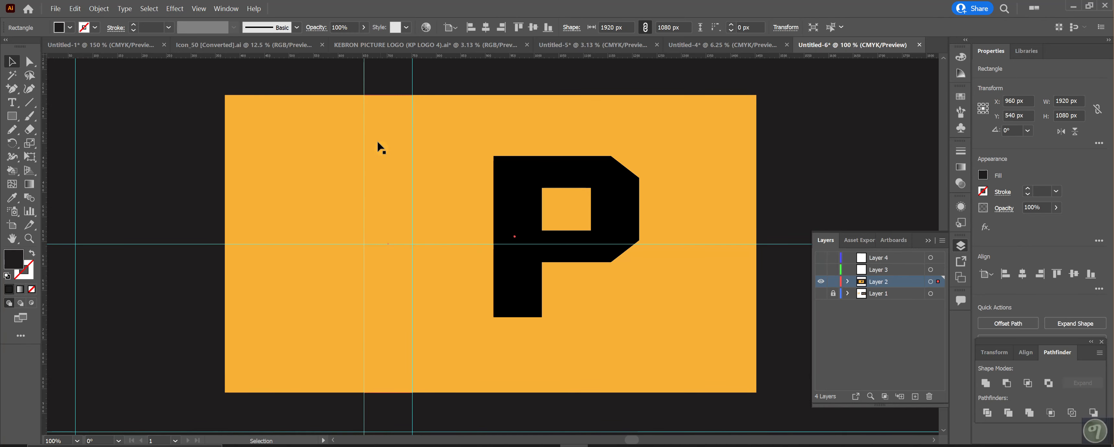
double_click(13, 258)
click(494, 127)
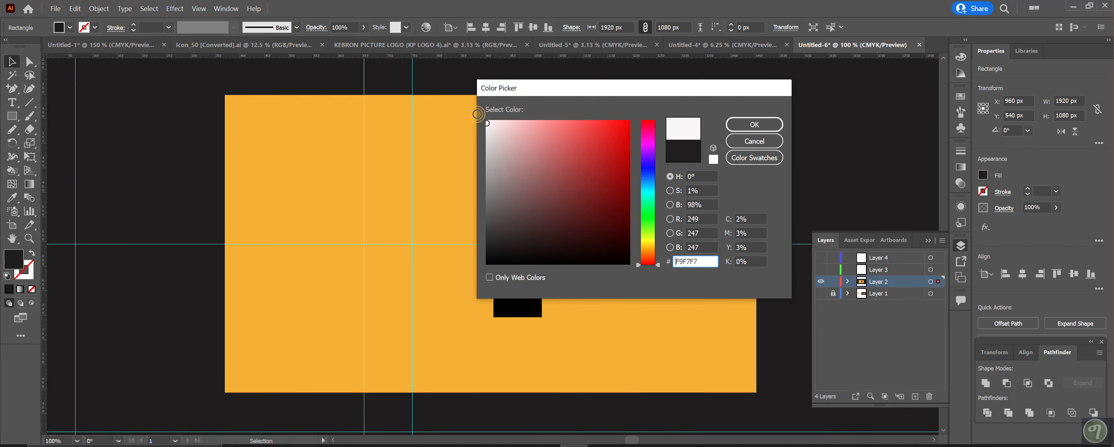
click(754, 124)
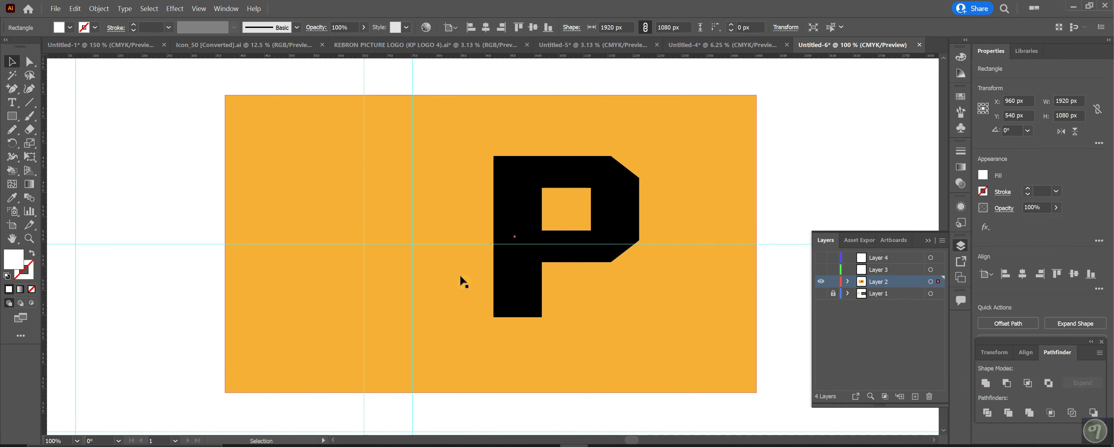
Undo the background's fill change and recolour the narrow rectangle between the stem guides off-white instead
key(ctrl+z)
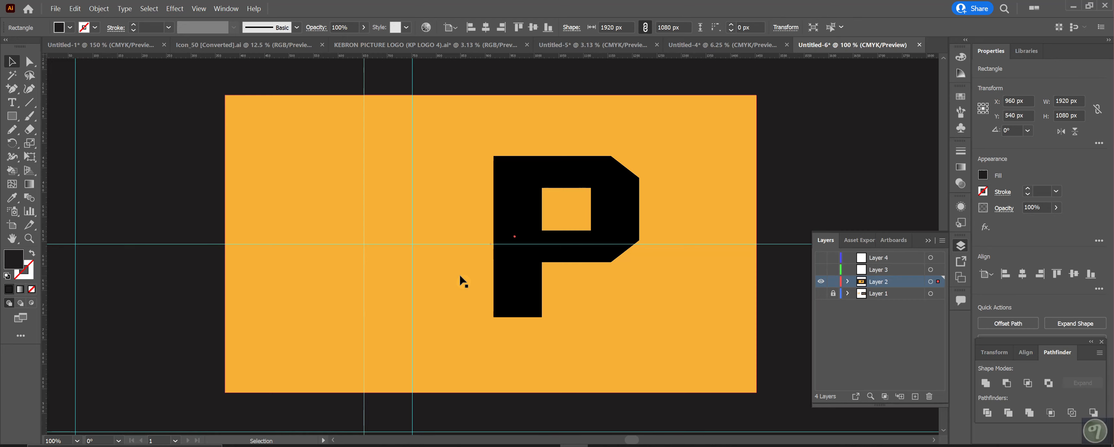
key(ctrl+minus)
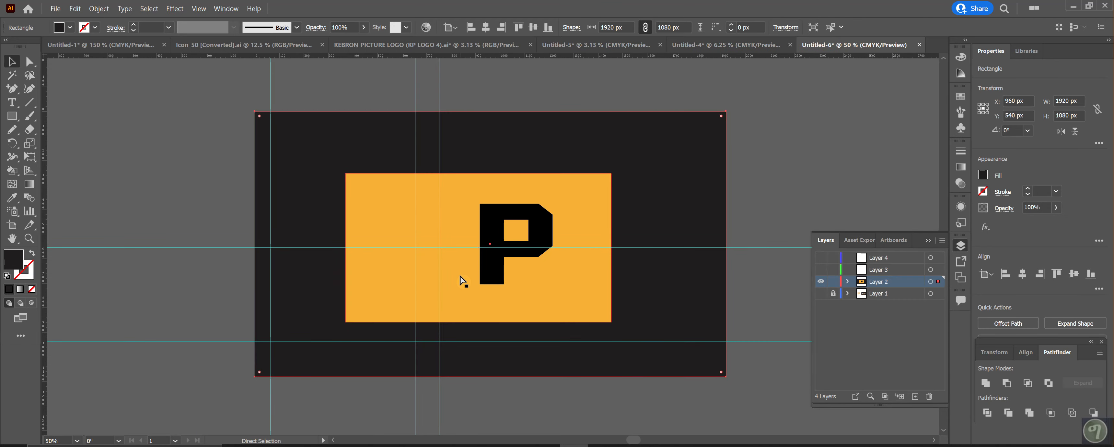
click(431, 247)
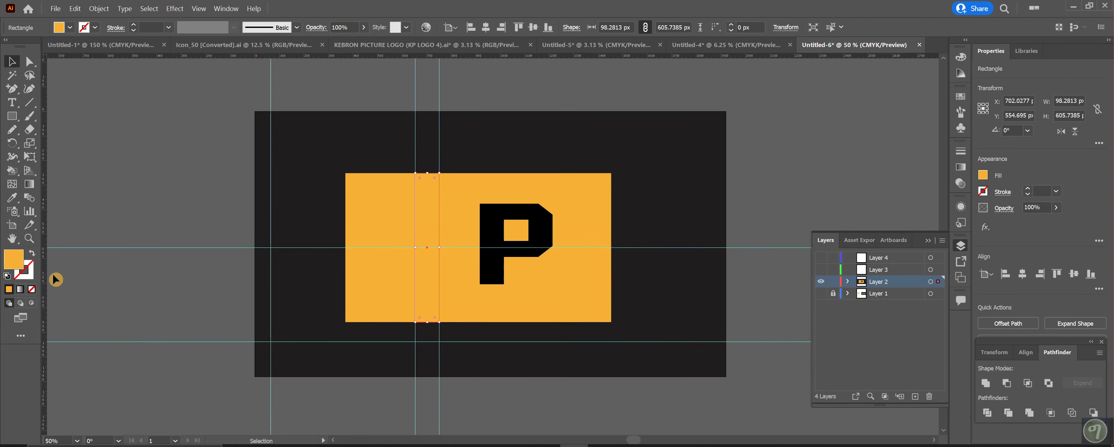
double_click(14, 259)
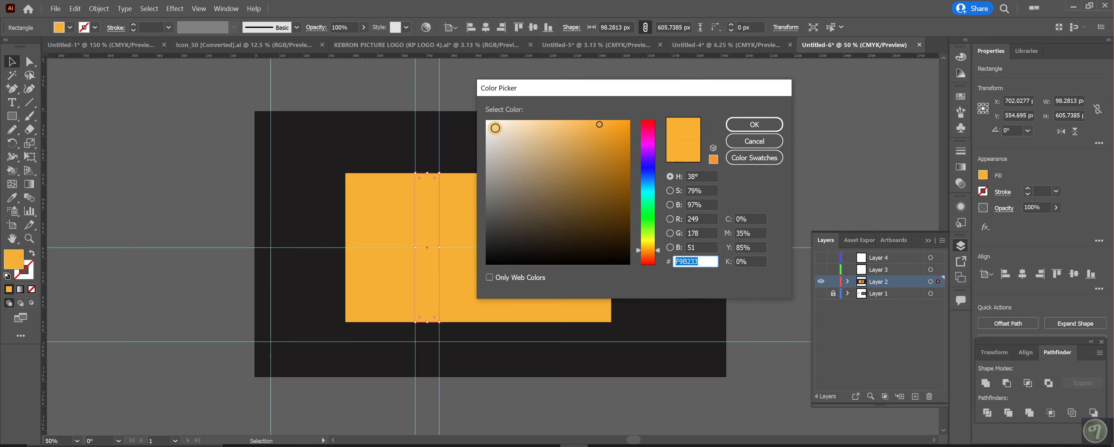
click(494, 126)
click(755, 124)
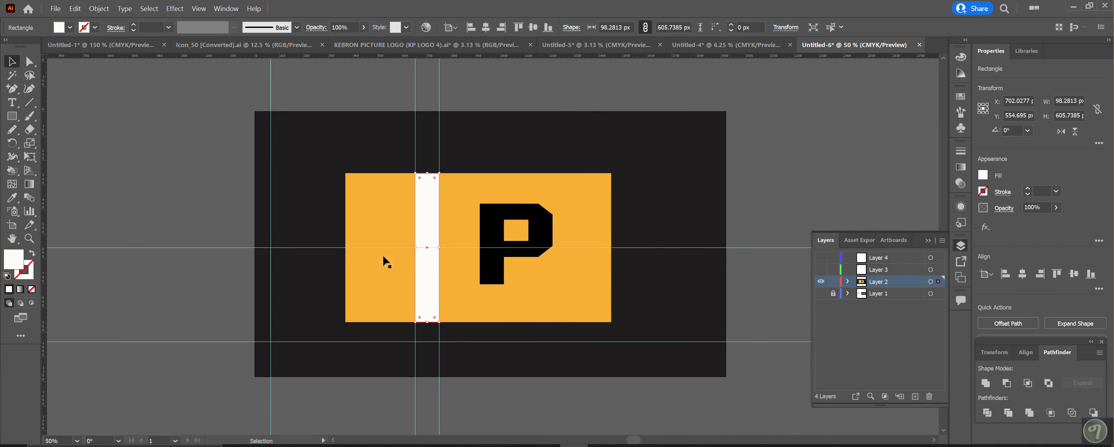
Cut the off-white strip out of the orange rectangle with the Shape Builder, leaving two separate orange pieces
click(388, 219)
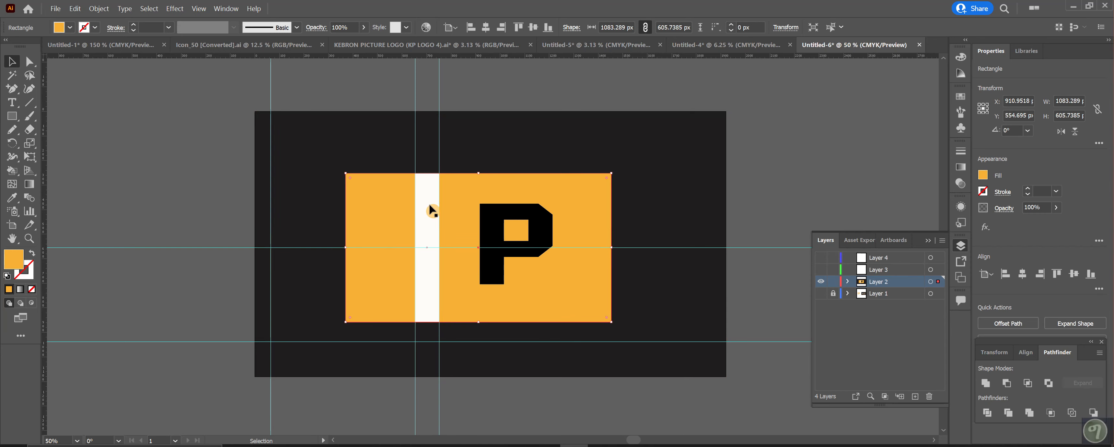
key(Caps_Lock)
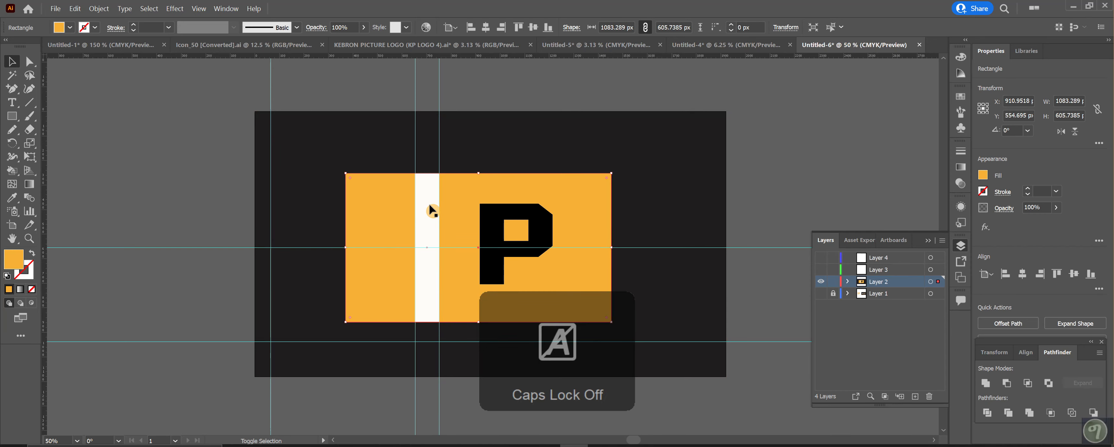
shift+click(430, 207)
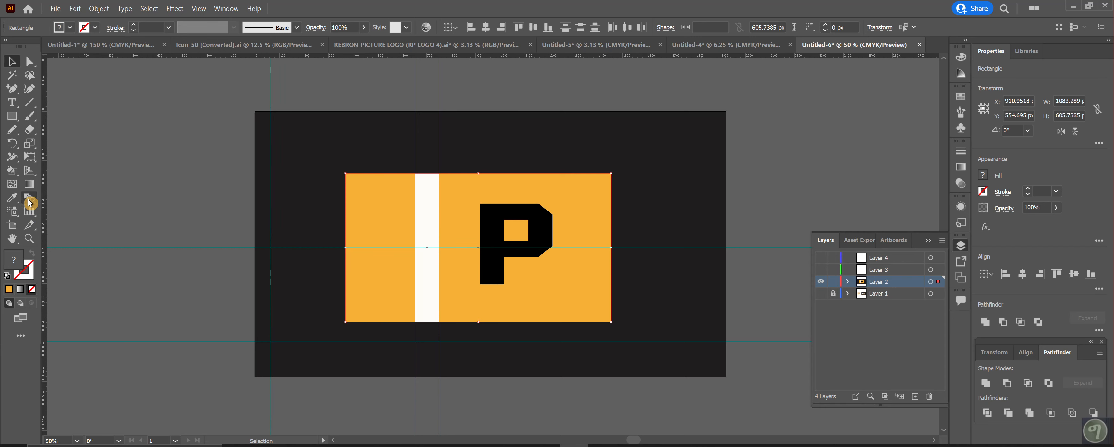
click(15, 173)
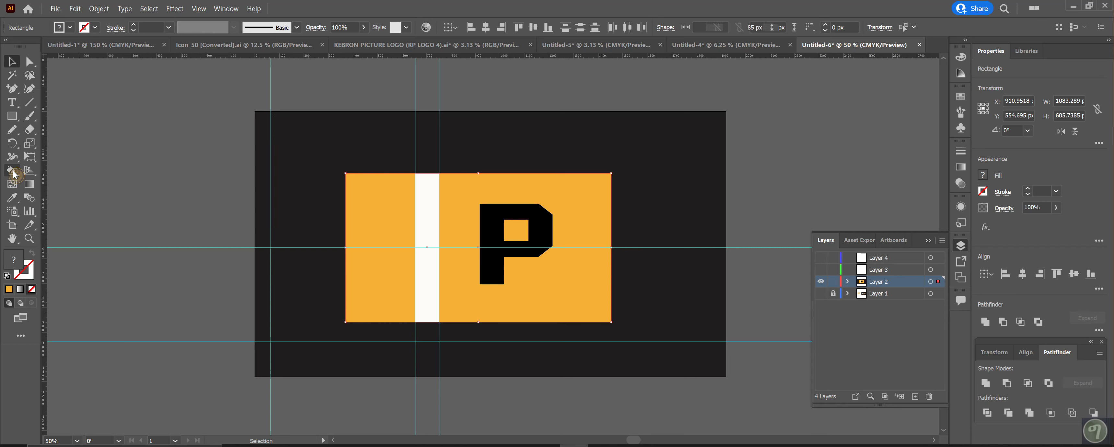
click(41, 171)
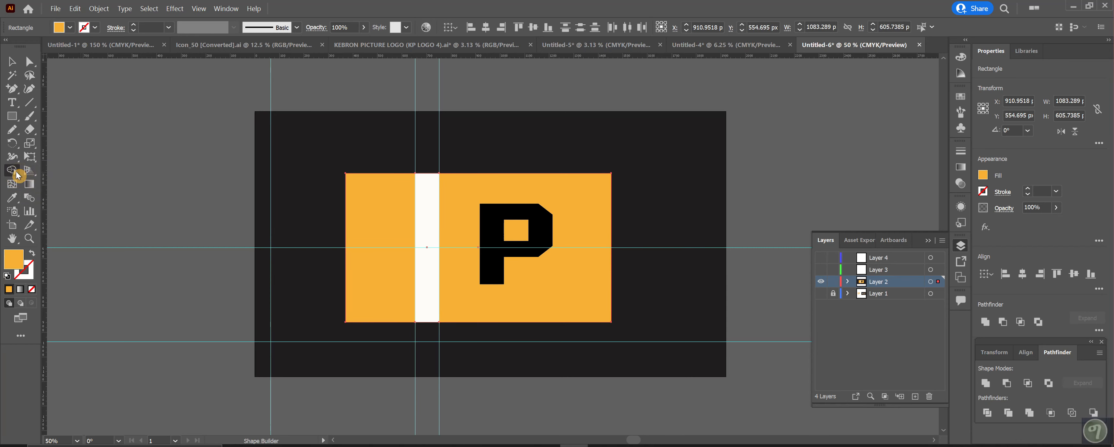
click(10, 172)
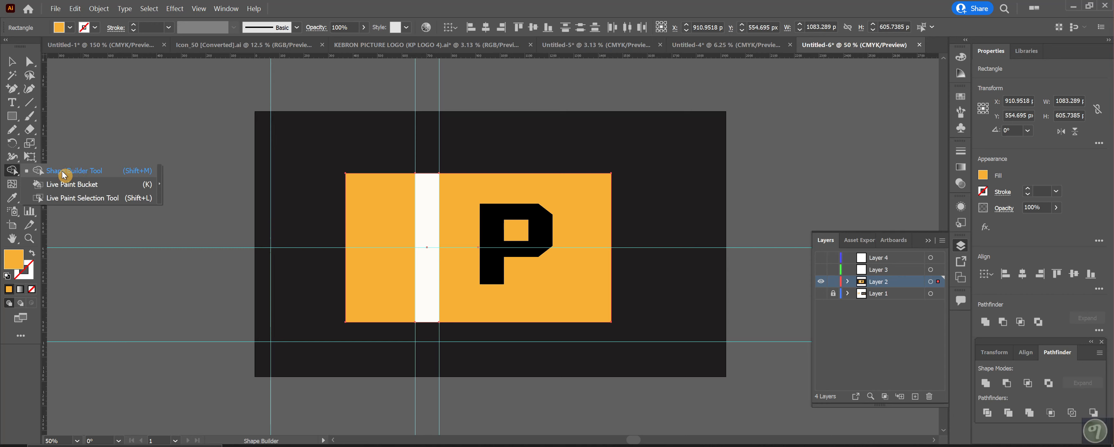
click(86, 173)
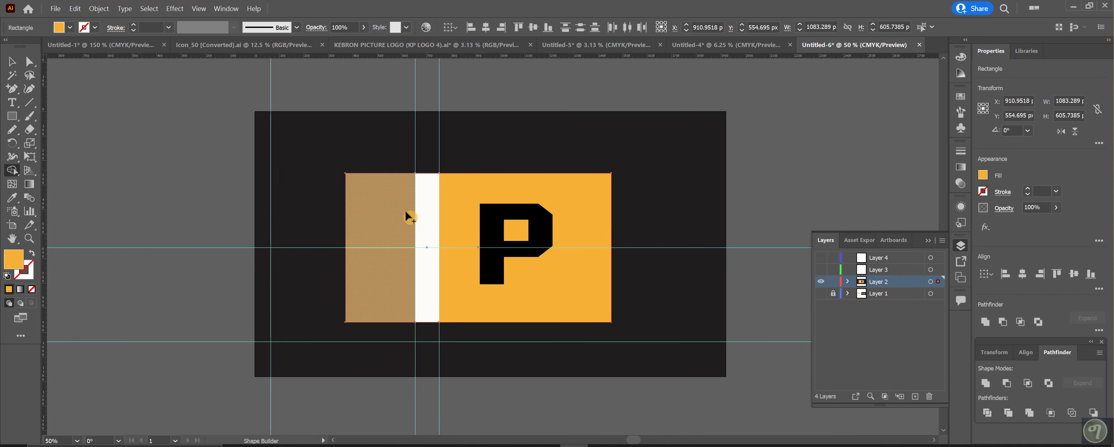
alt+click(426, 224)
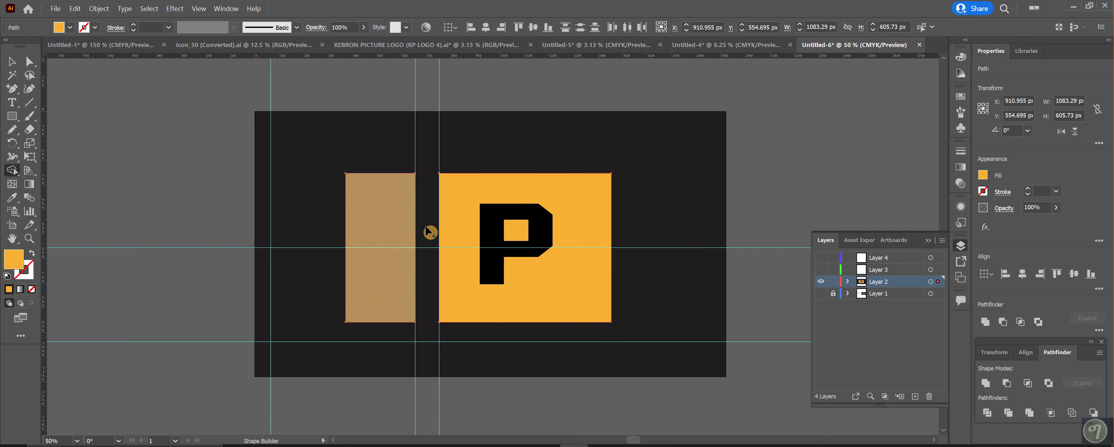
click(12, 66)
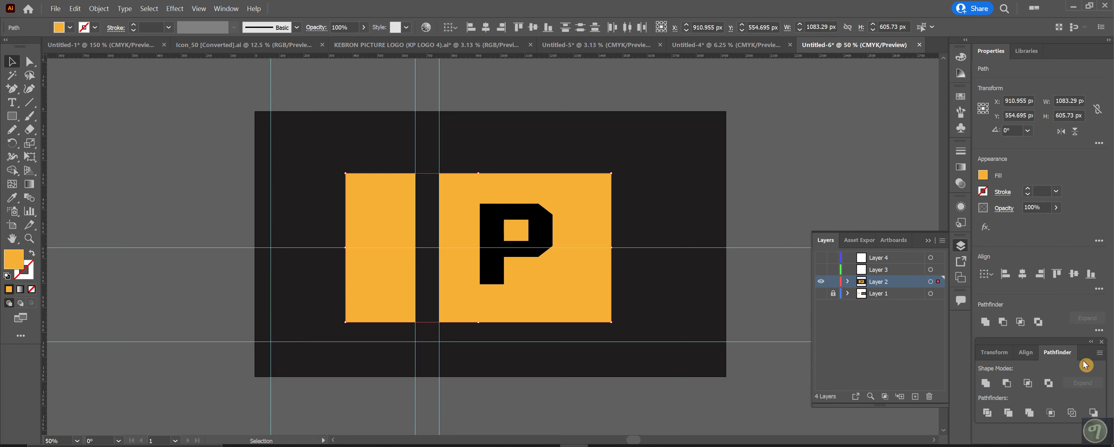
mouse_move(1050, 344)
mouse_down()
mouse_move(1032, 409)
mouse_move(1050, 341)
mouse_up()
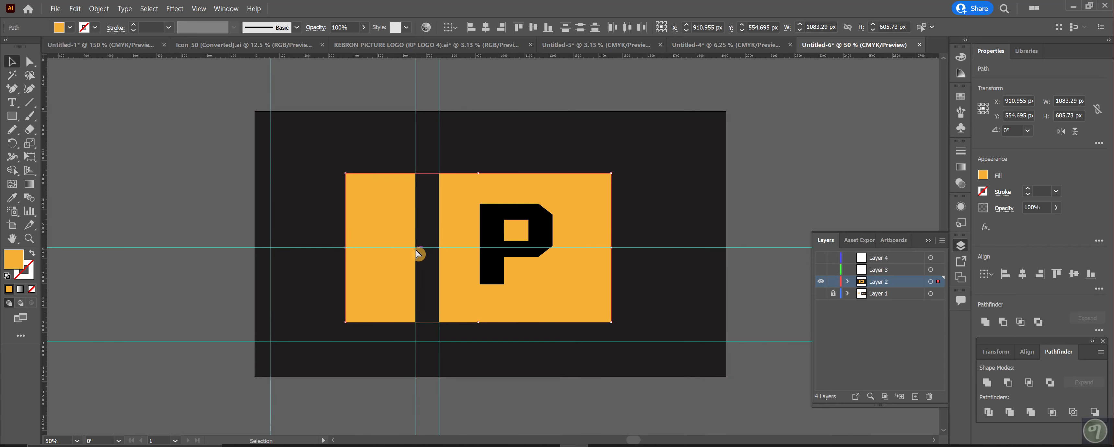
Add an anchor point on each side of the gap where the orange pieces' inner edges meet the horizontal centre guide
key(ctrl+equal)
key(ctrl+equal)
key(ctrl+equal)
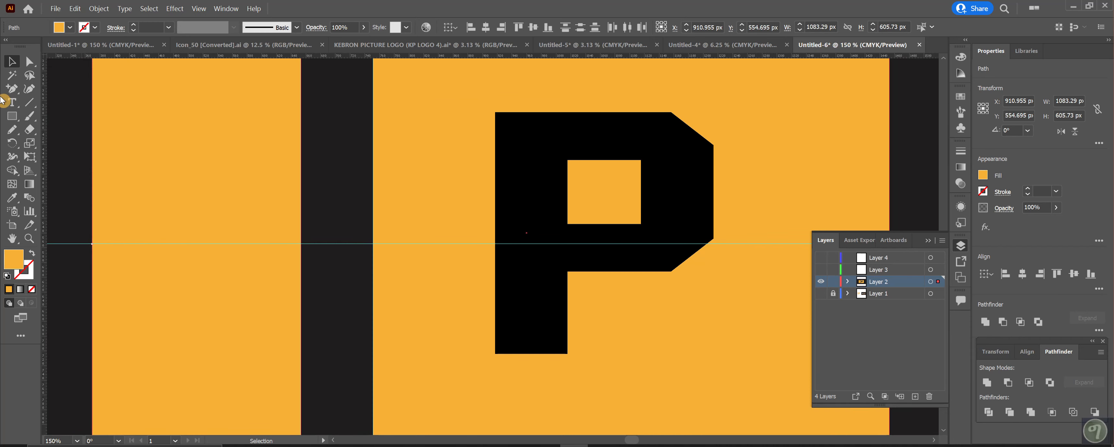
click(15, 92)
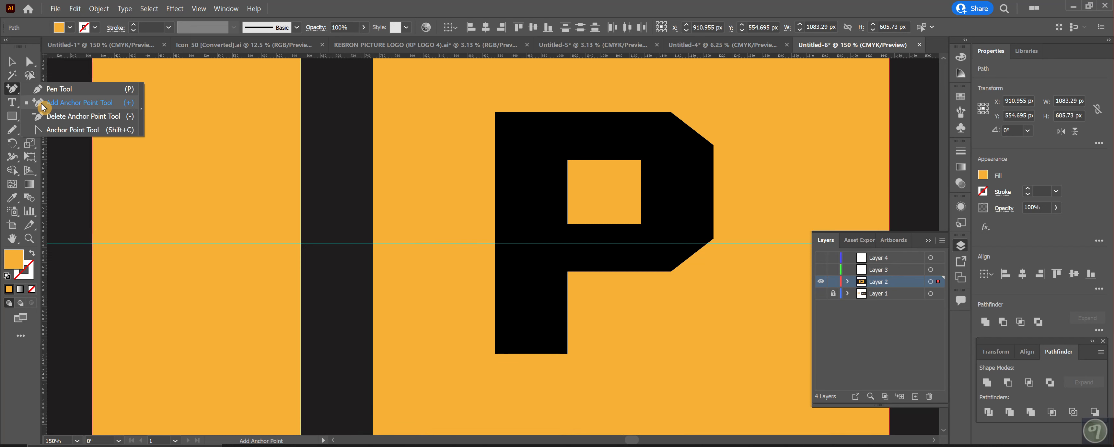
click(67, 105)
click(68, 105)
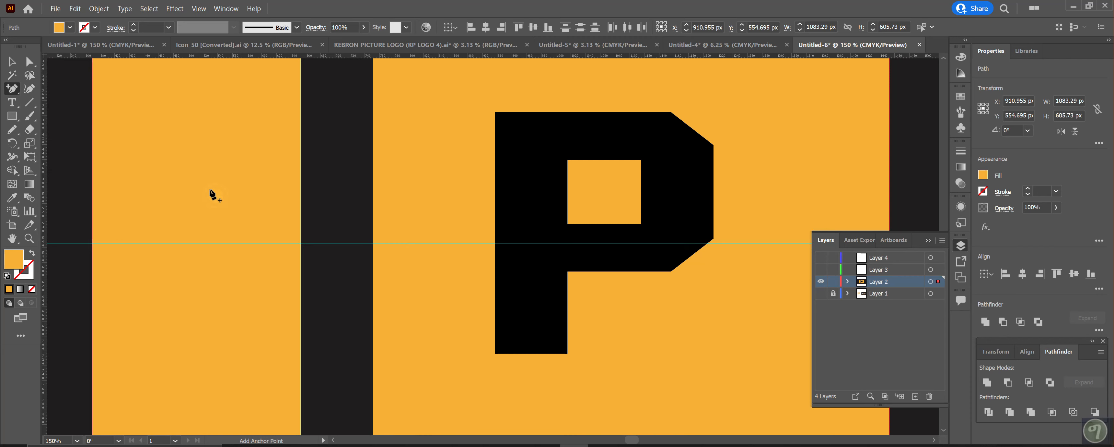
click(301, 244)
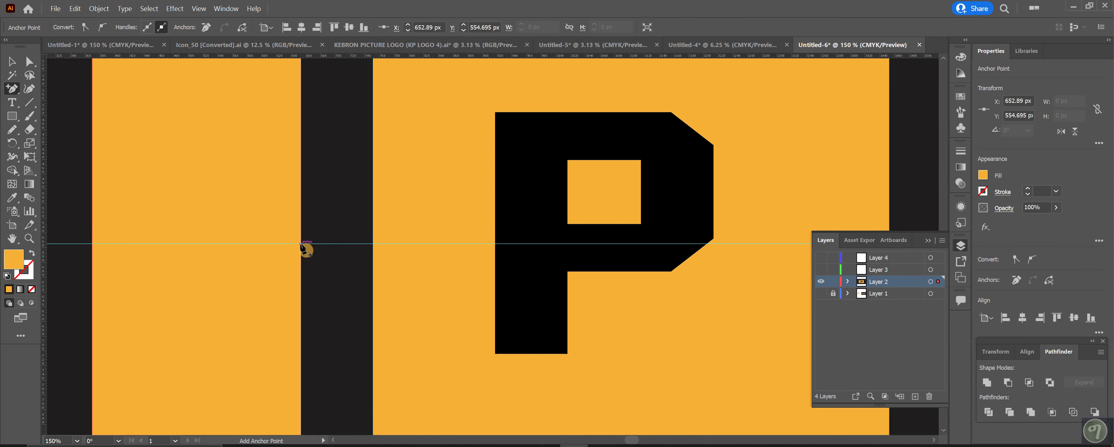
click(374, 246)
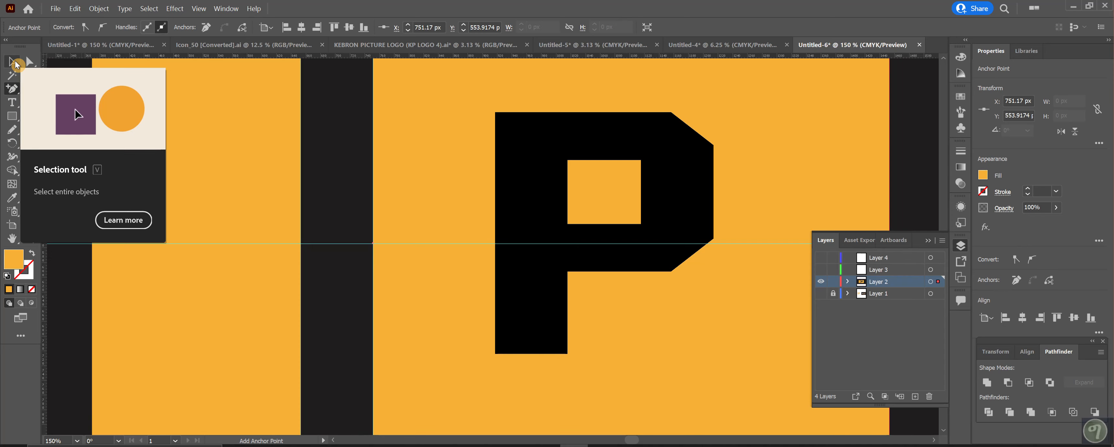
click(14, 63)
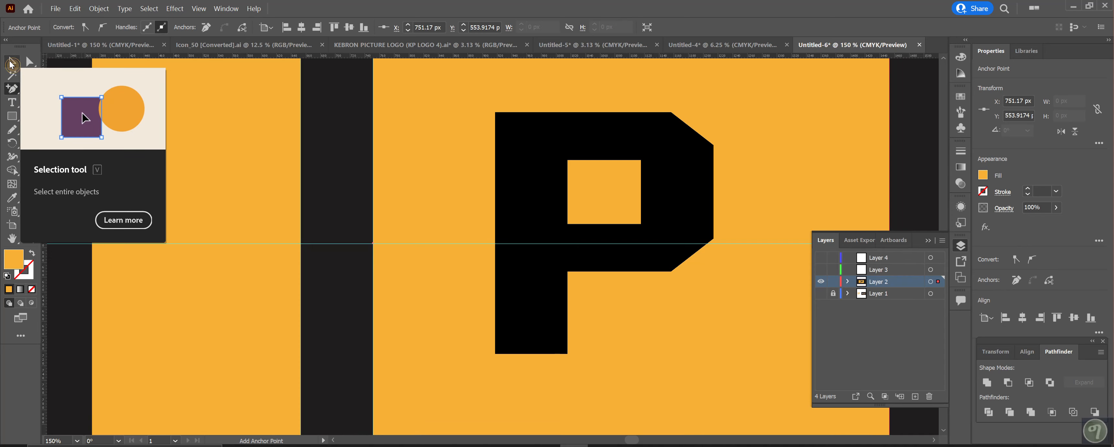
click(306, 251)
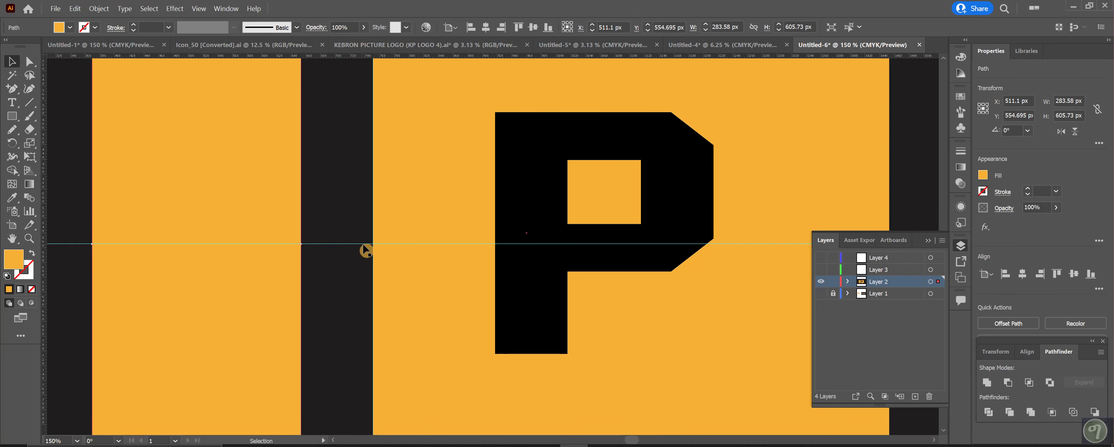
click(373, 245)
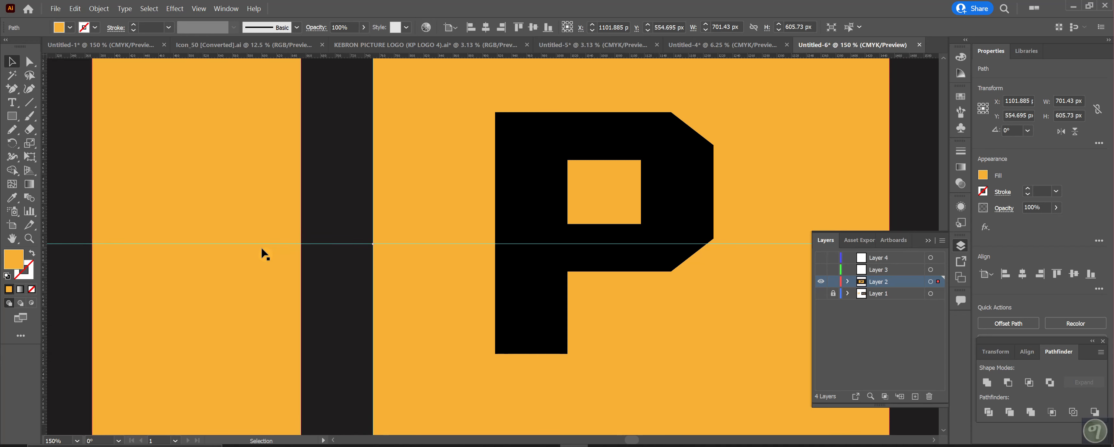
Move both new centre anchor points together horizontally to the left, bending the gap into the K's chevron
click(31, 65)
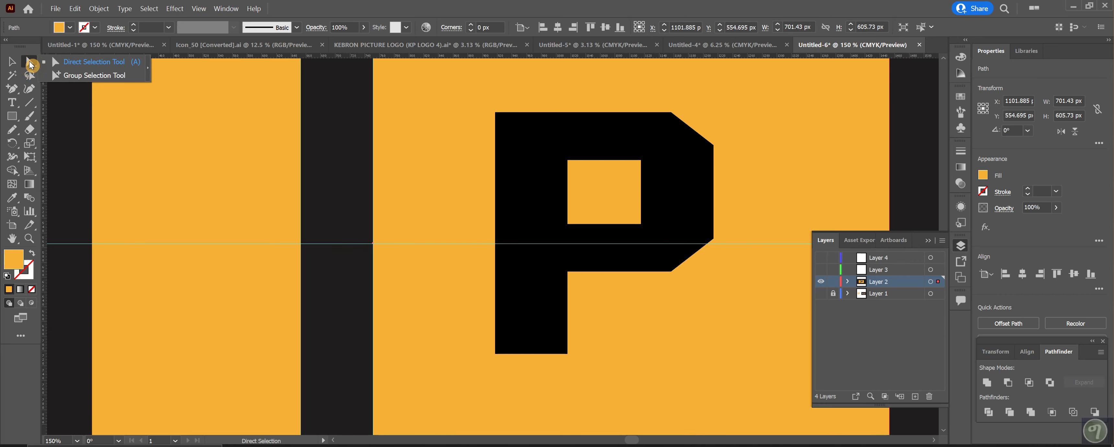
click(81, 66)
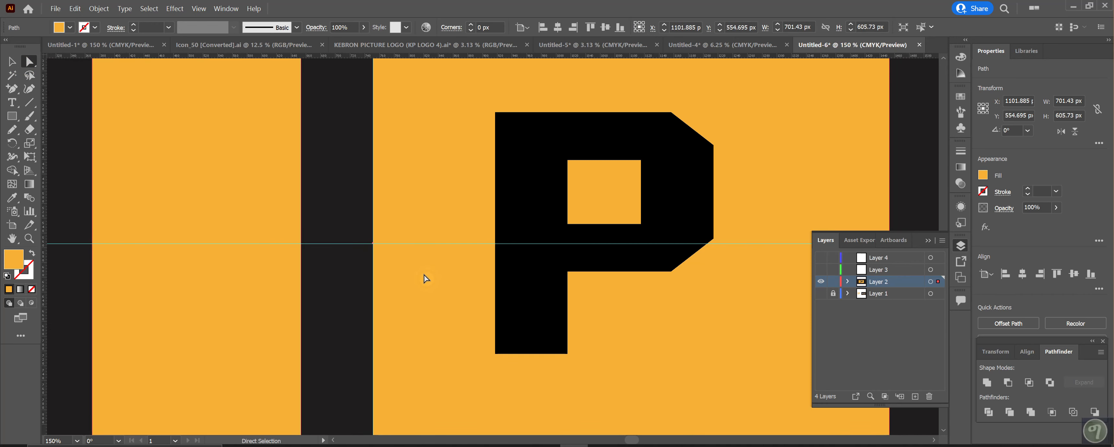
click(301, 244)
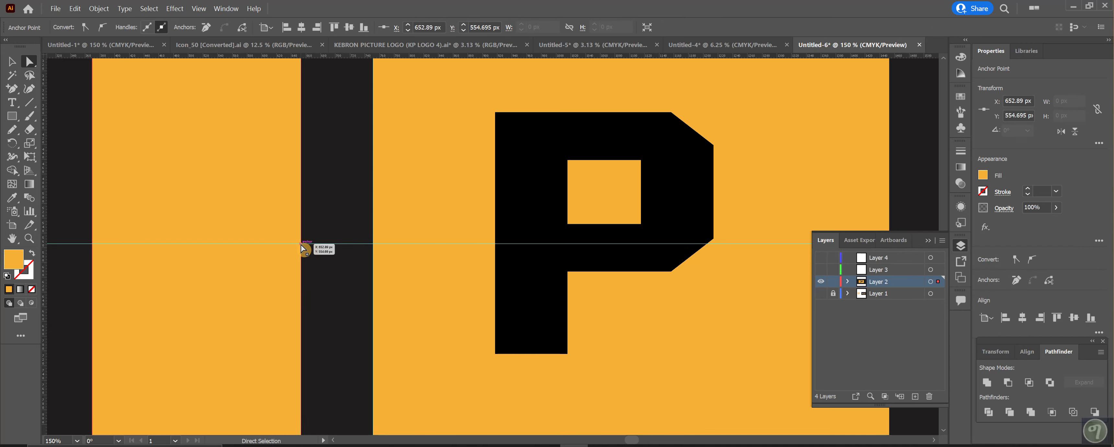
click(374, 244)
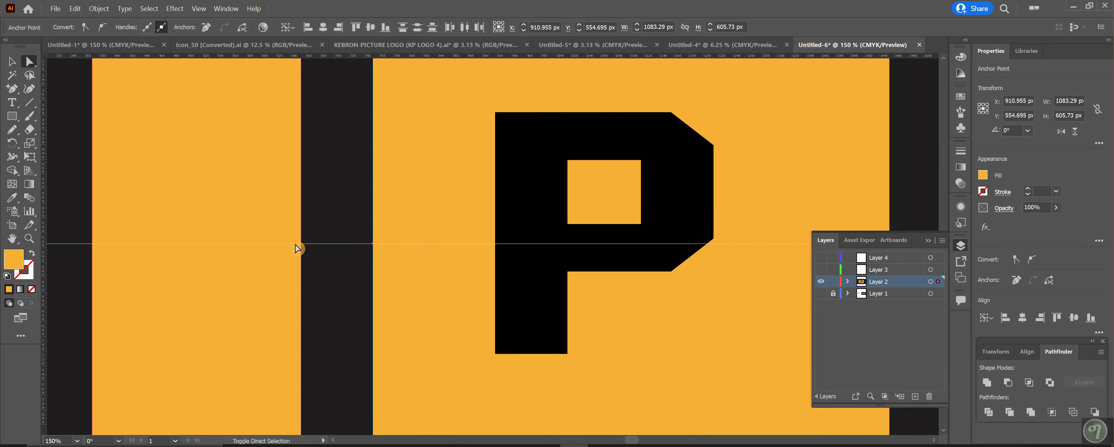
shift+click(302, 245)
drag(301, 245, 215, 244)
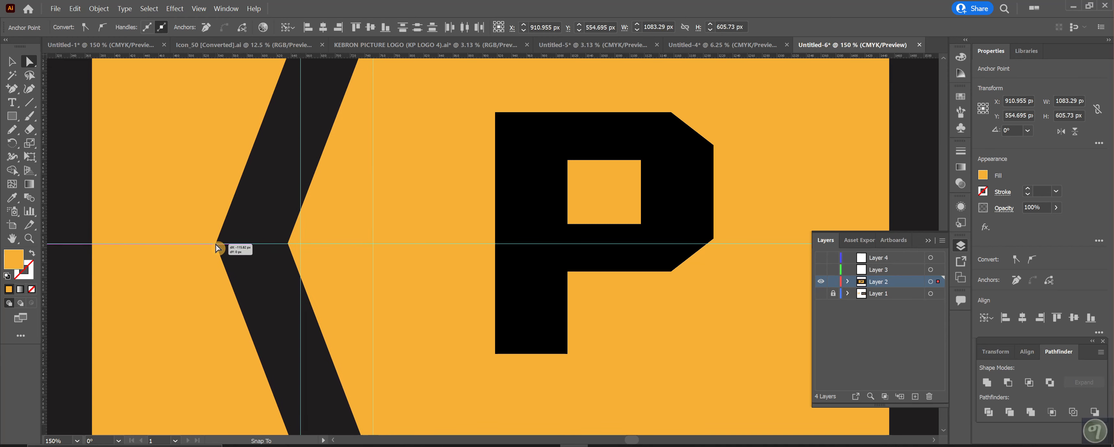
drag(216, 244, 198, 244)
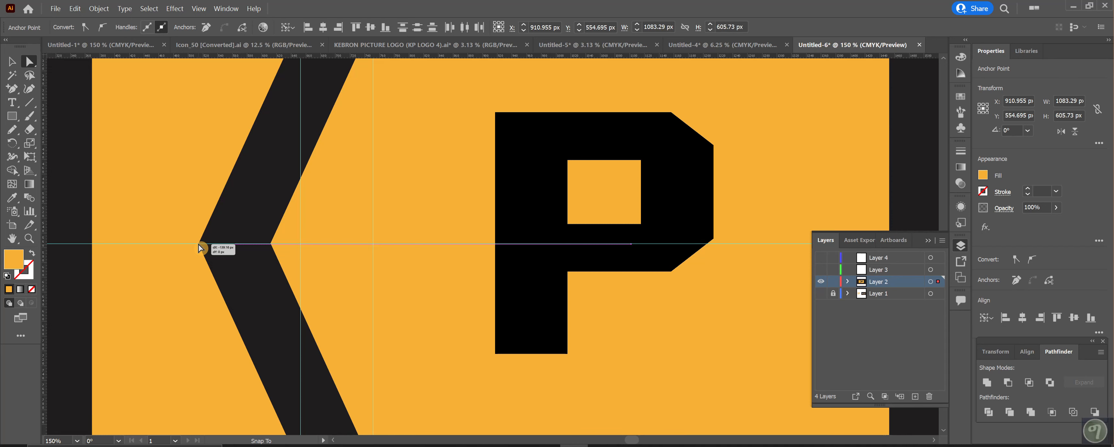
drag(199, 244, 187, 245)
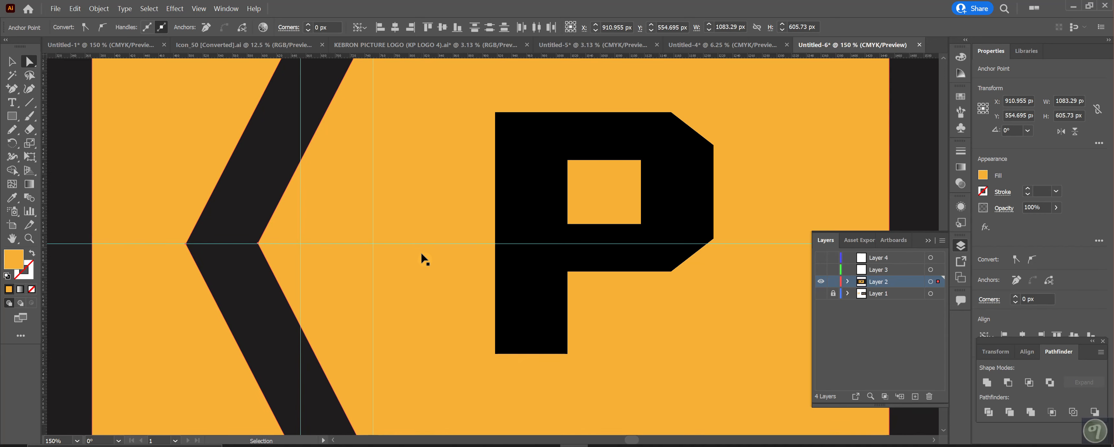
key(ctrl+minus)
key(ctrl+minus)
key(ctrl+minus)
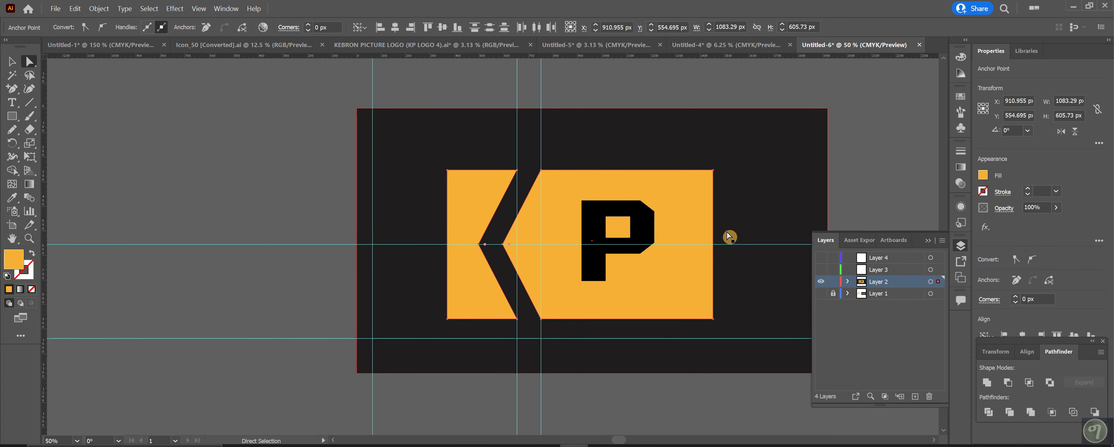
Select the left orange K piece and examine the corresponding shape and colour in the reference logo in Untitled-4
click(12, 62)
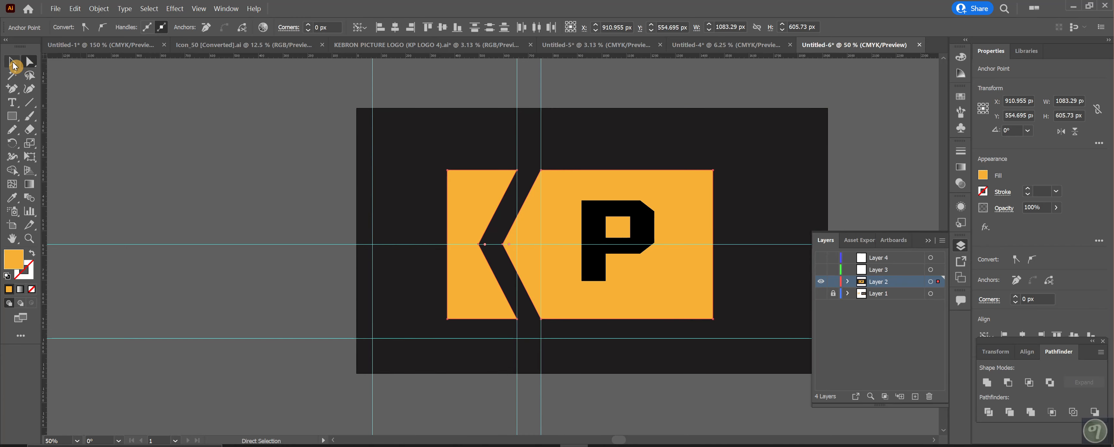
click(192, 146)
click(476, 204)
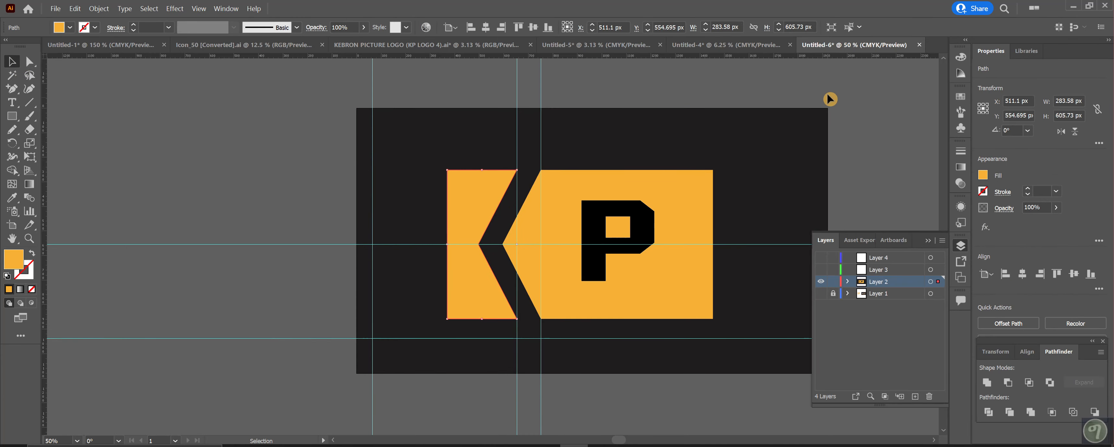
click(771, 45)
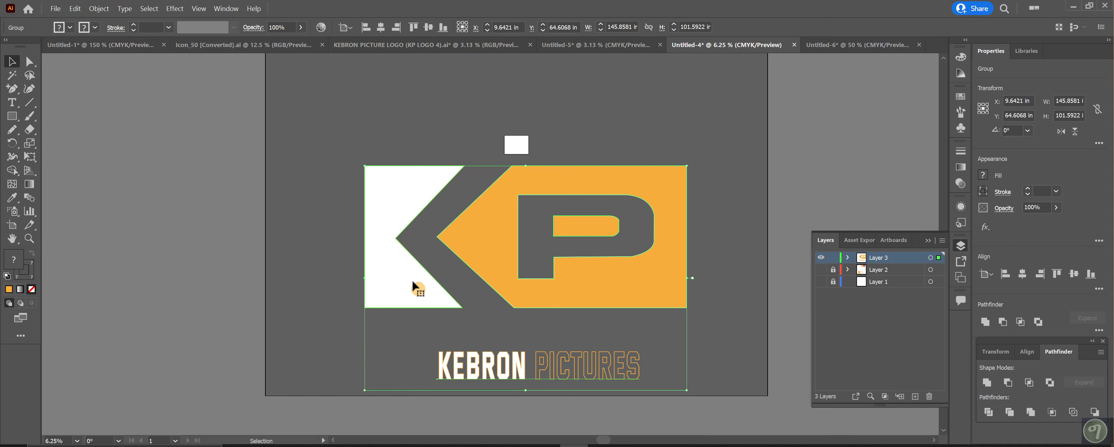
click(649, 130)
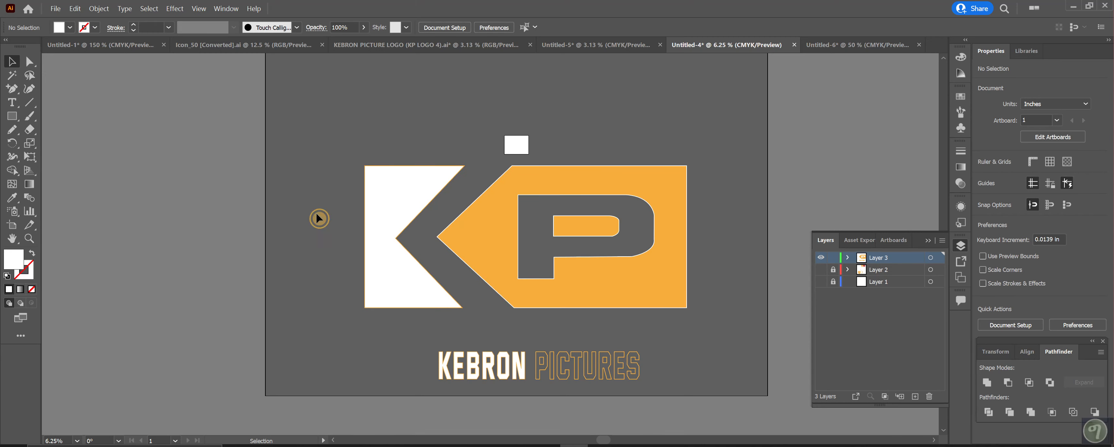
Compare the reference logo's white K, then return to Untitled-6 and fill the left K piece with white
click(380, 191)
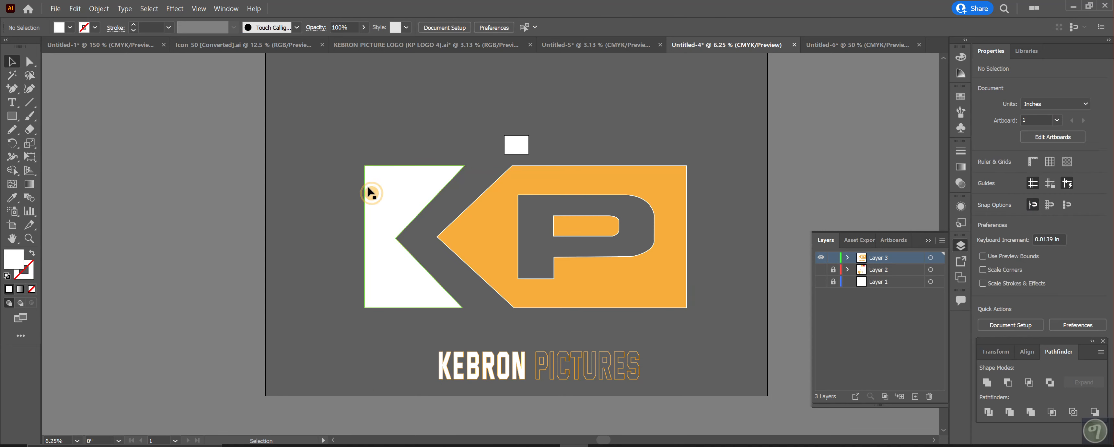
click(315, 187)
click(850, 44)
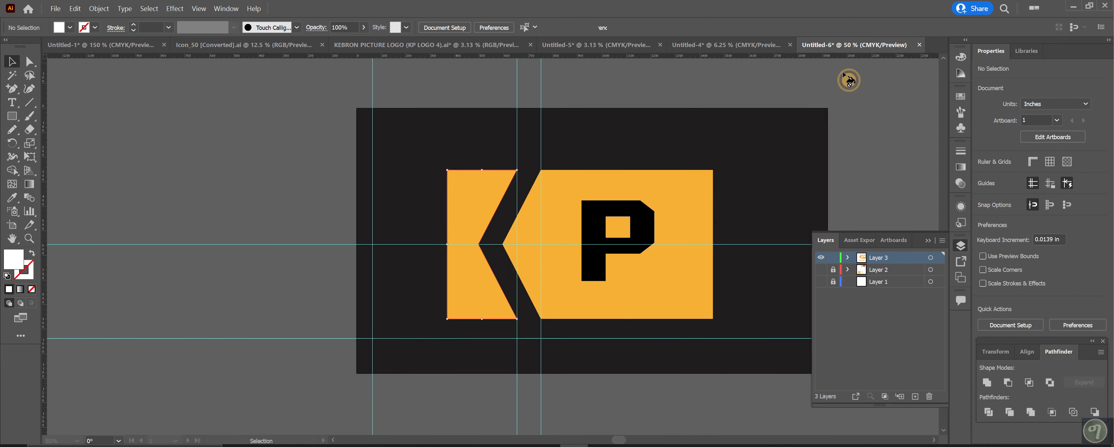
click(465, 200)
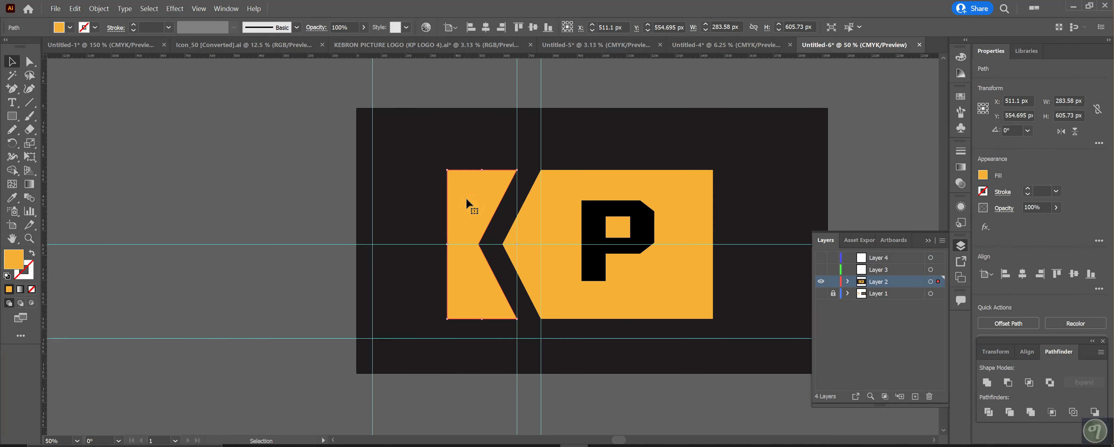
double_click(16, 263)
click(489, 121)
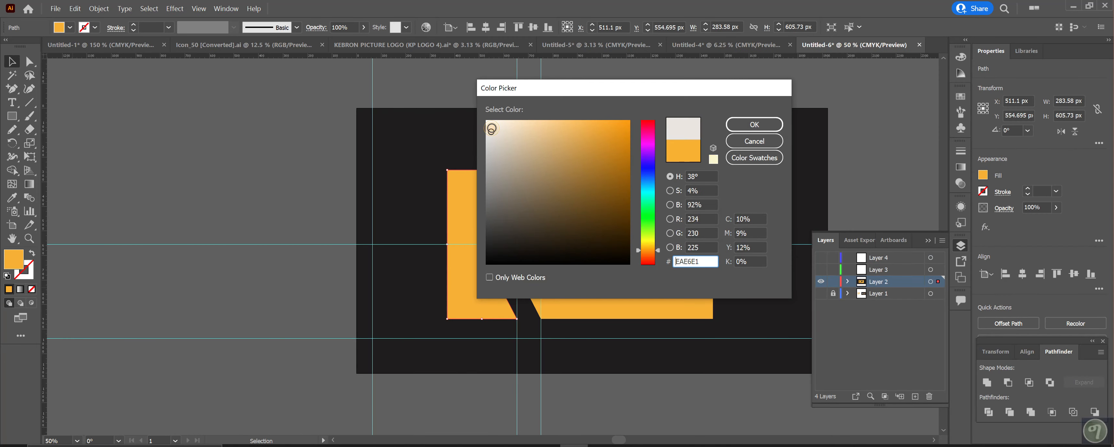
click(737, 128)
click(280, 201)
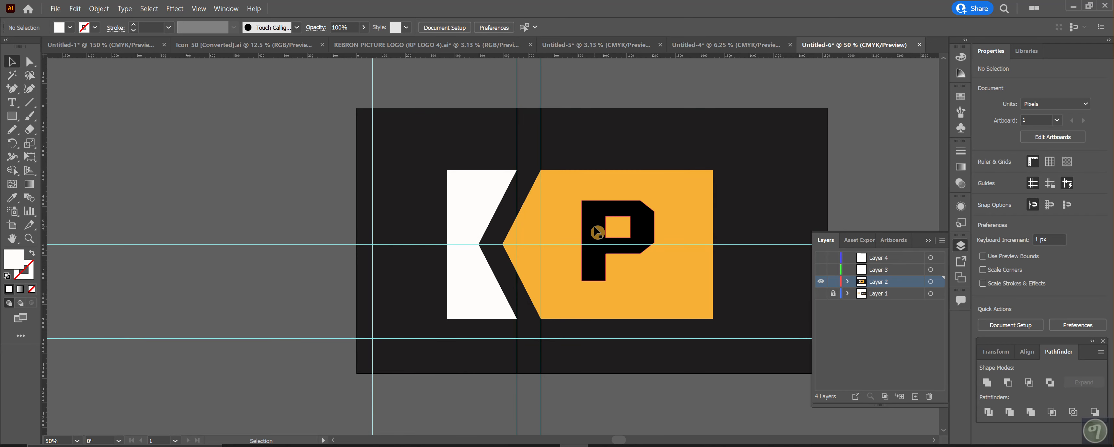
Shift the black P slightly within the orange block and stretch it to about 317.5 px wide and 416 px high
key(ctrl+plus)
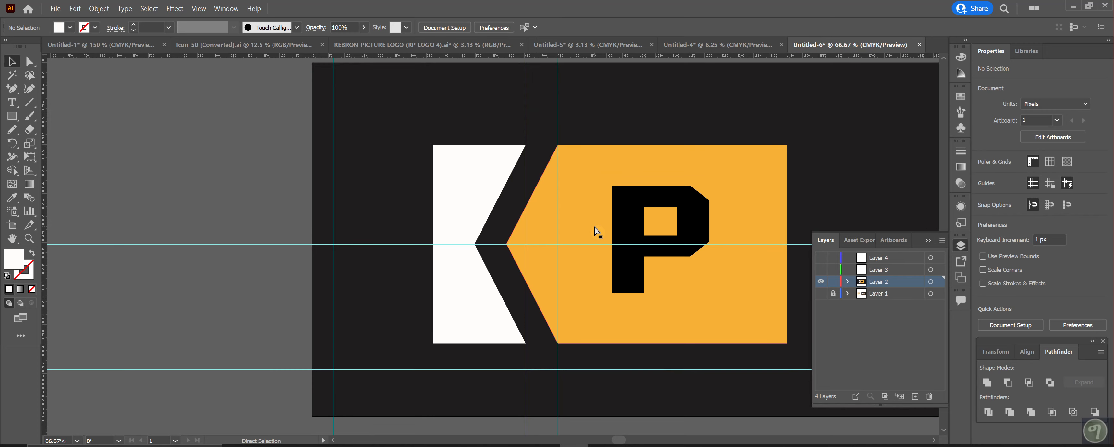
drag(617, 440, 627, 439)
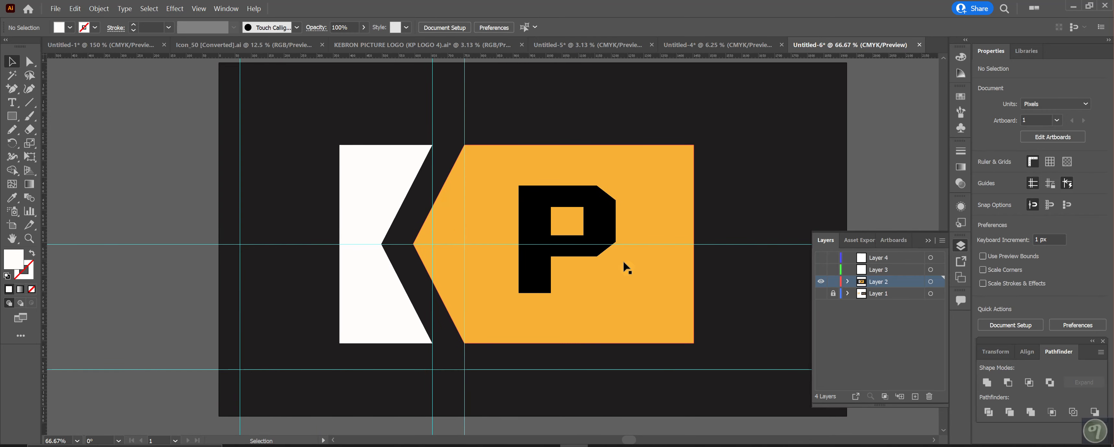
drag(536, 237, 545, 240)
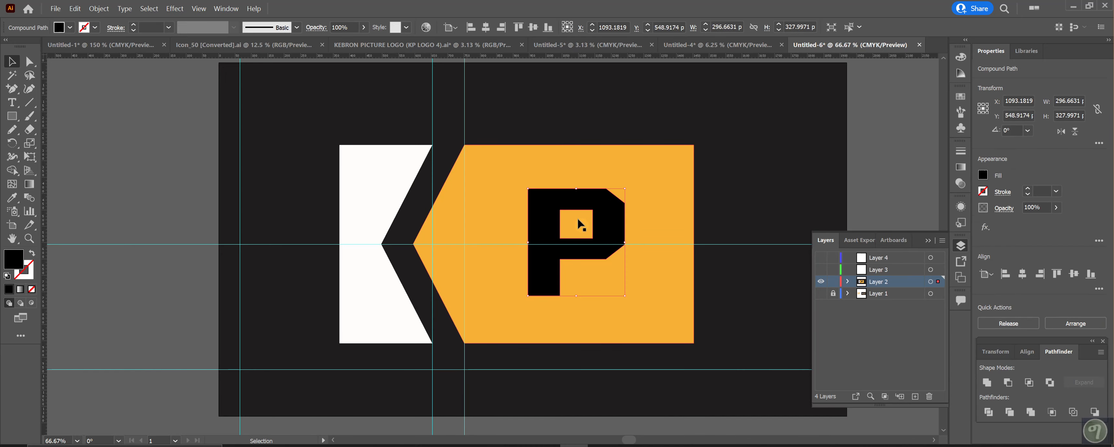
drag(578, 189, 578, 174)
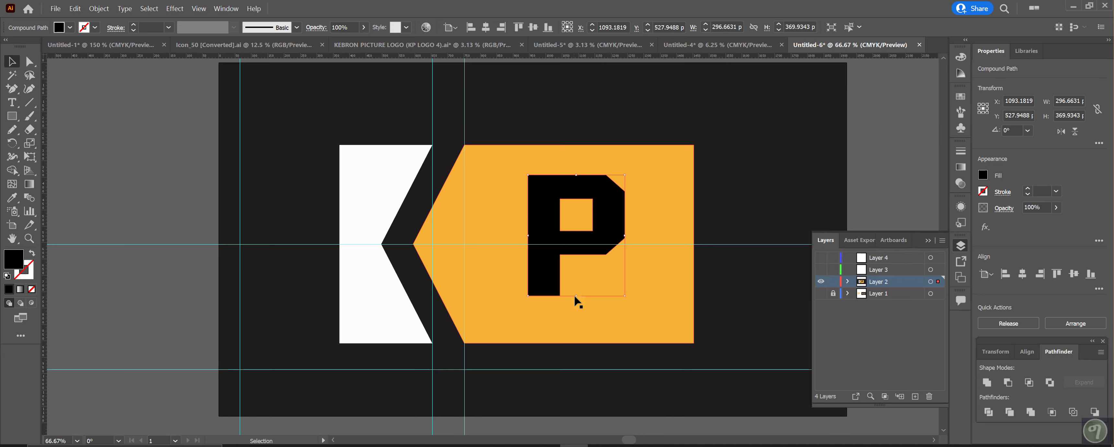
click(575, 299)
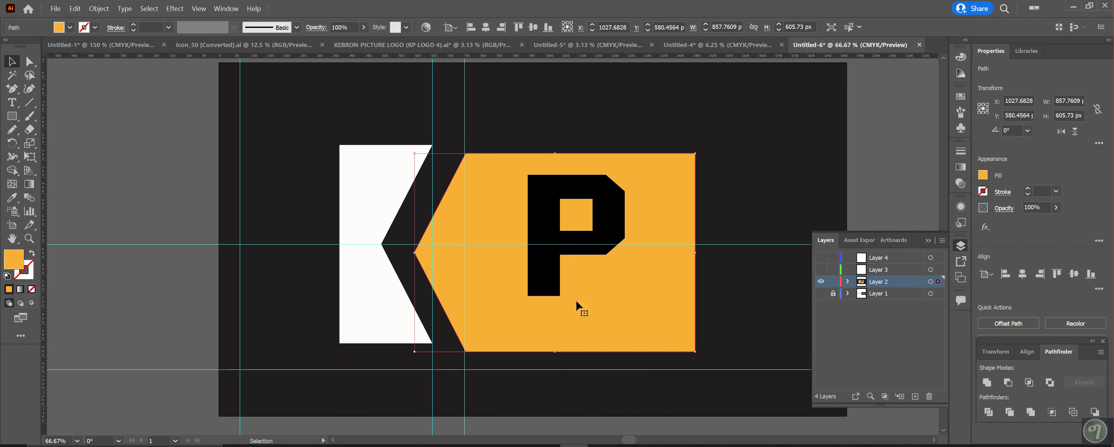
click(553, 290)
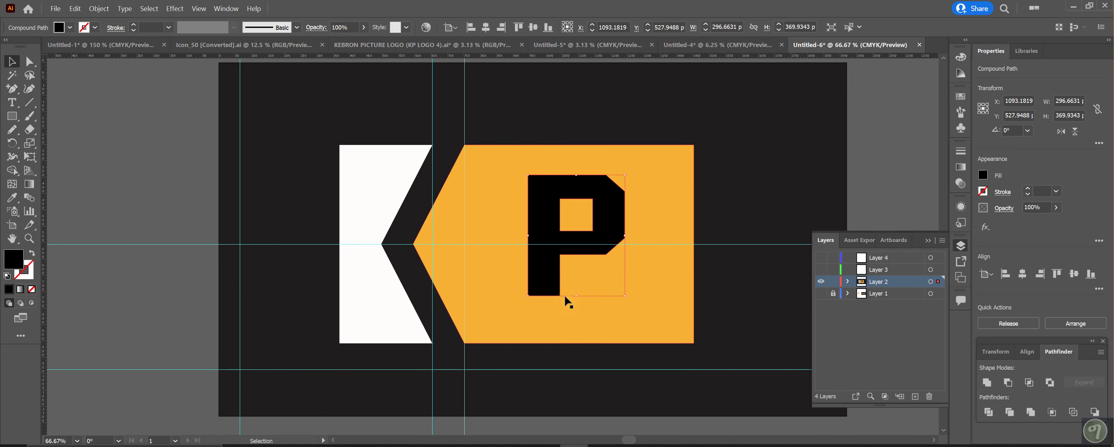
drag(578, 297, 576, 311)
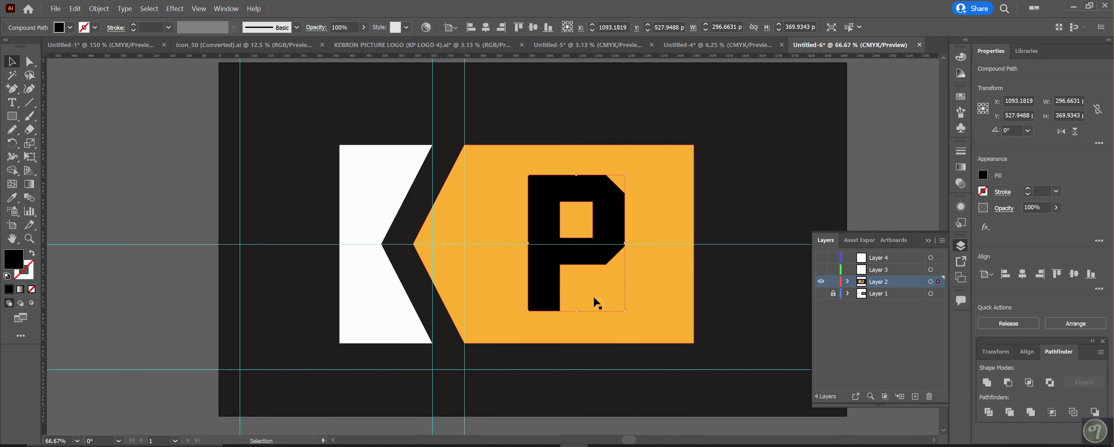
drag(625, 242, 632, 242)
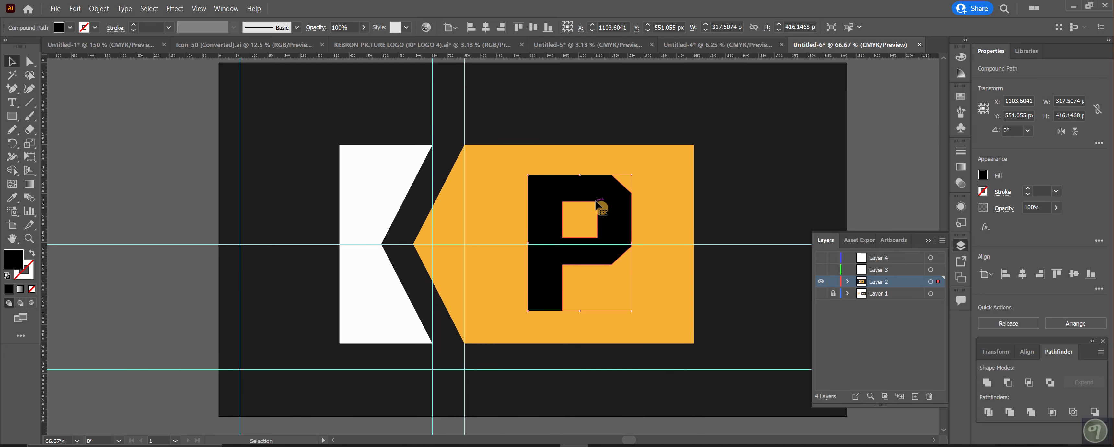
Draw a black rectangle about 193 × 605 px between the block's vertical guide and the P, and copy it to the block's right edge
click(10, 117)
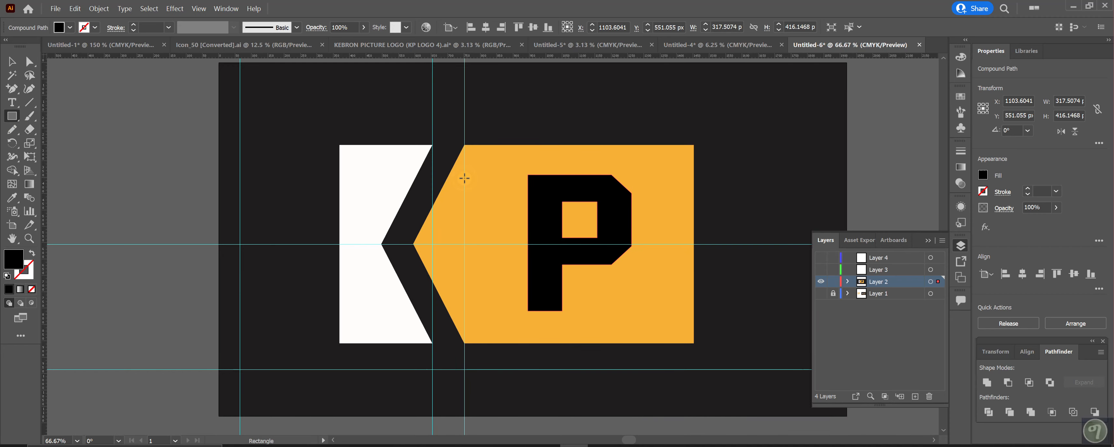
drag(465, 147, 527, 345)
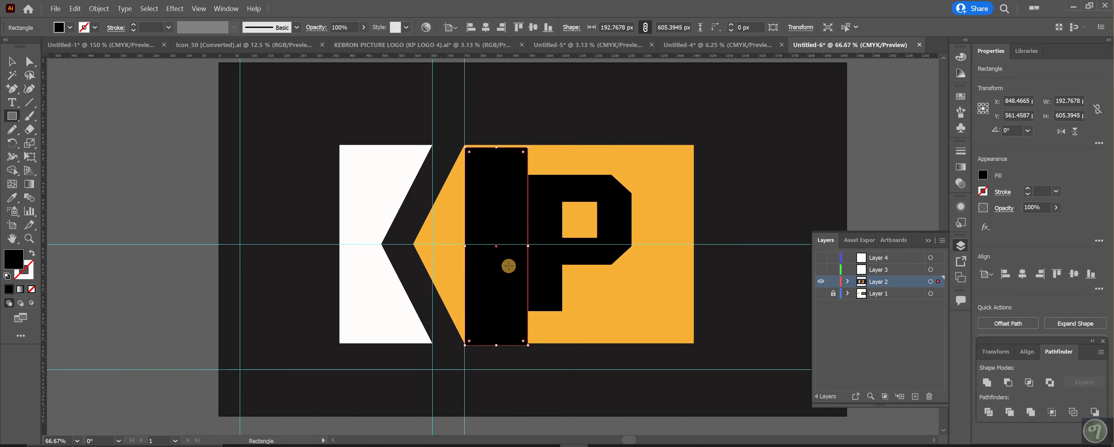
key(v)
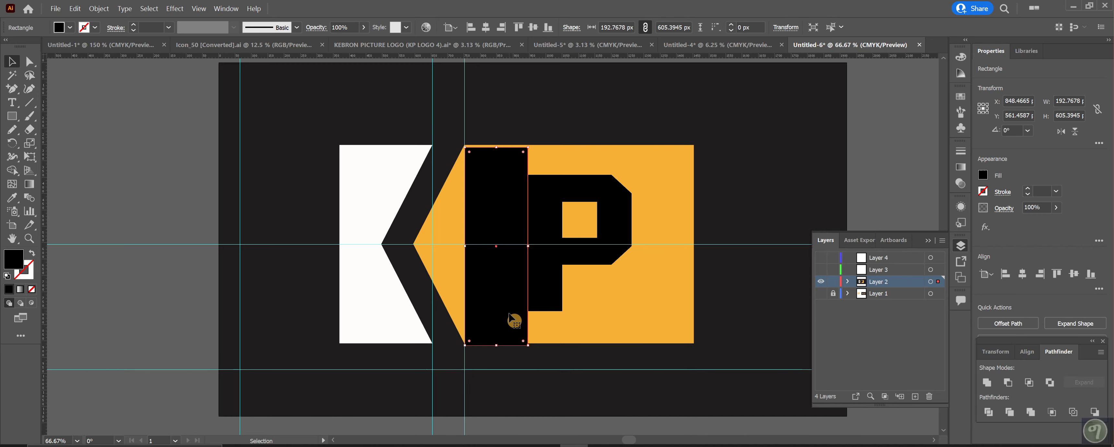
drag(509, 320, 667, 318)
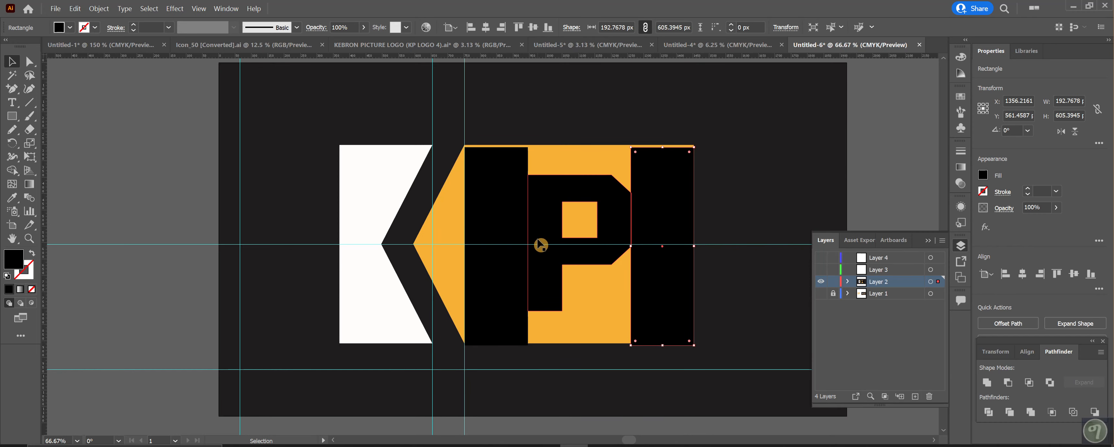
Narrow the P to about 315 px wide to meet the right spacer rectangle, and copy that rectangle over the white K piece
click(603, 242)
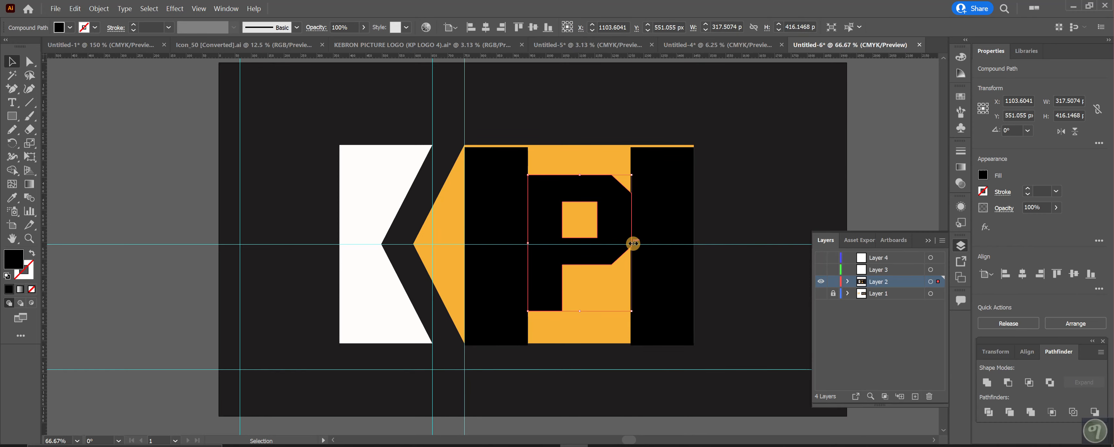
drag(632, 243, 630, 244)
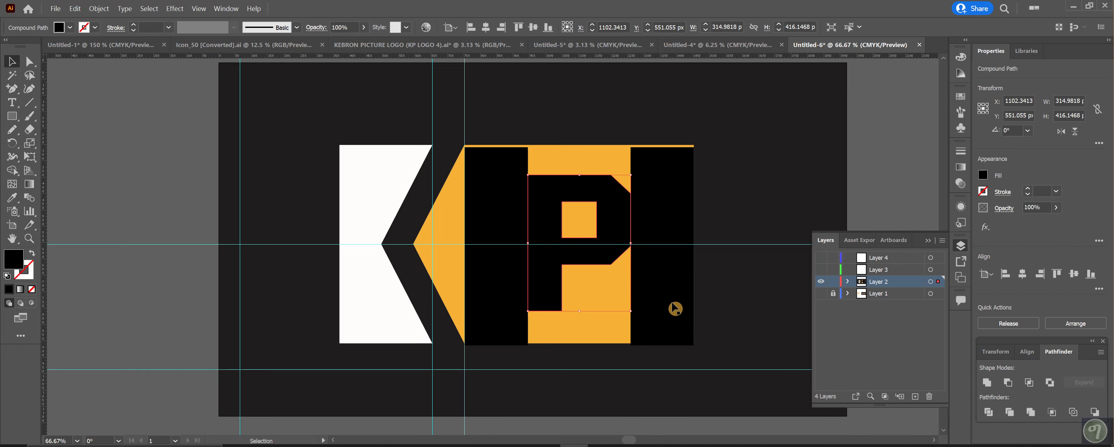
drag(677, 306, 387, 311)
right_click(388, 310)
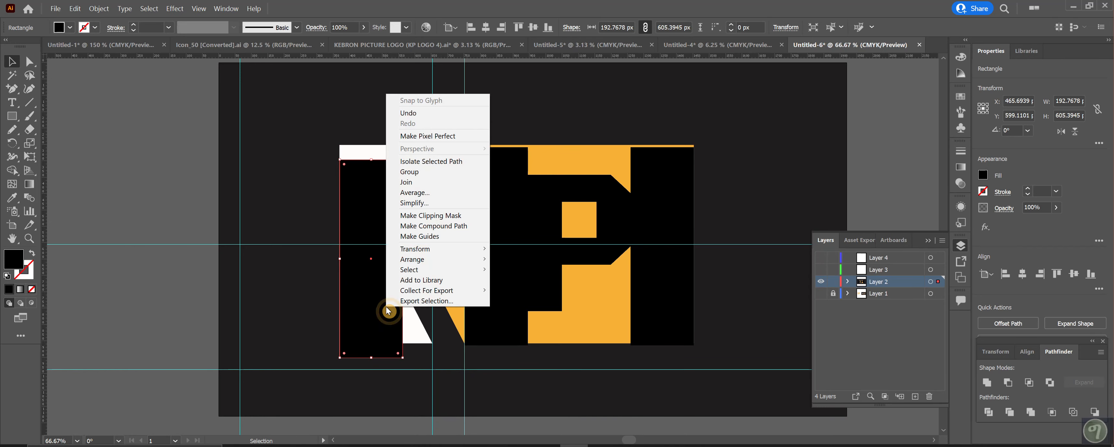
mouse_move(431, 250)
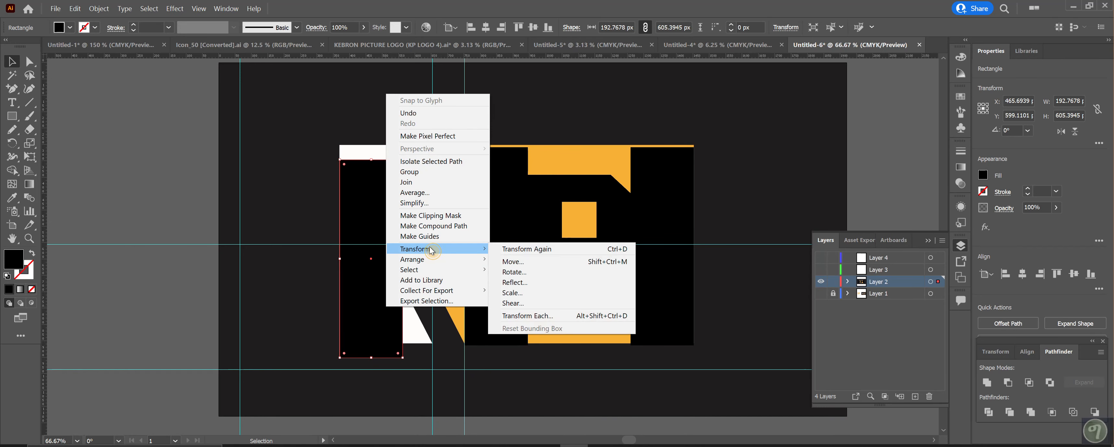
click(519, 283)
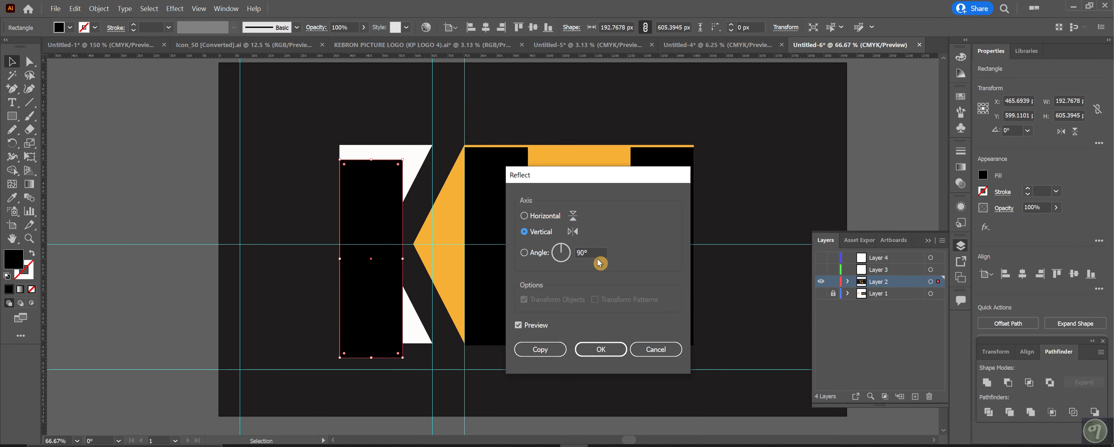
drag(561, 248, 558, 255)
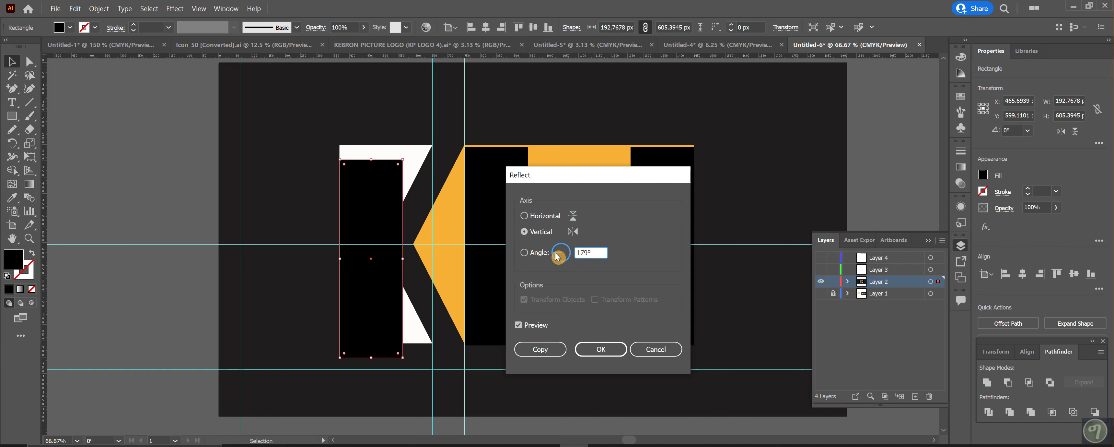
mouse_move(558, 256)
mouse_down()
mouse_move(564, 266)
mouse_move(575, 255)
mouse_up()
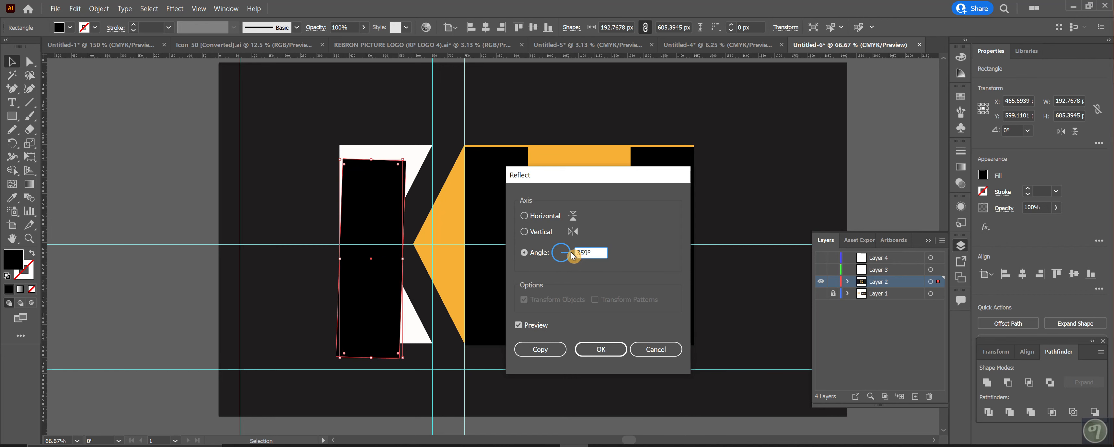
click(655, 350)
Reflect the black rectangle over the white K piece across the vertical axis
right_click(369, 289)
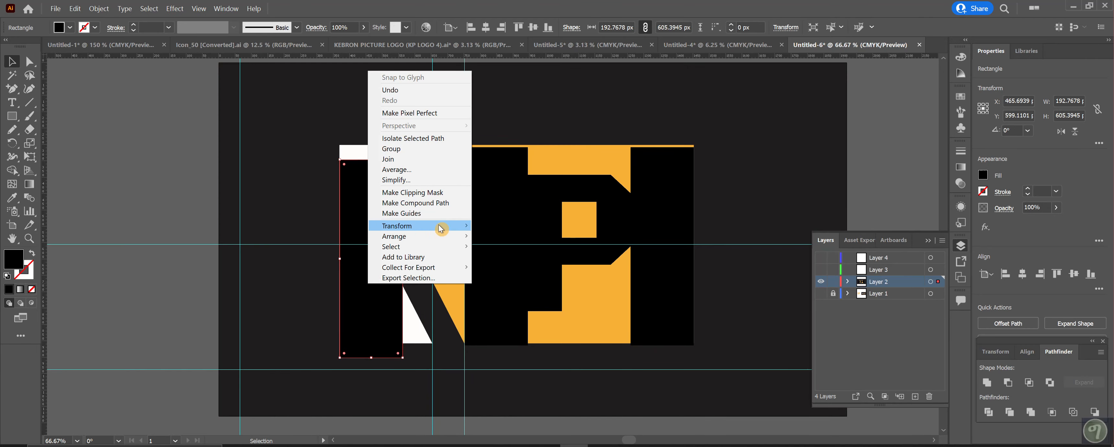
mouse_move(445, 230)
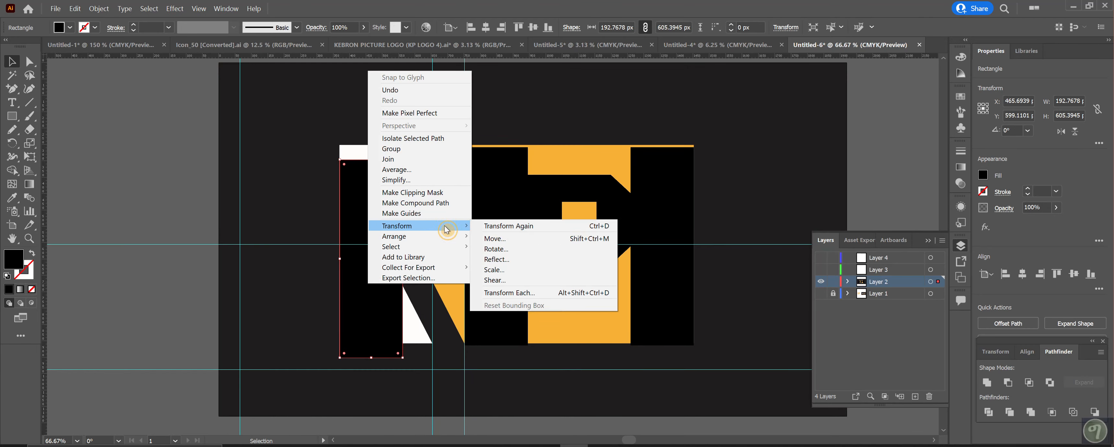
click(517, 259)
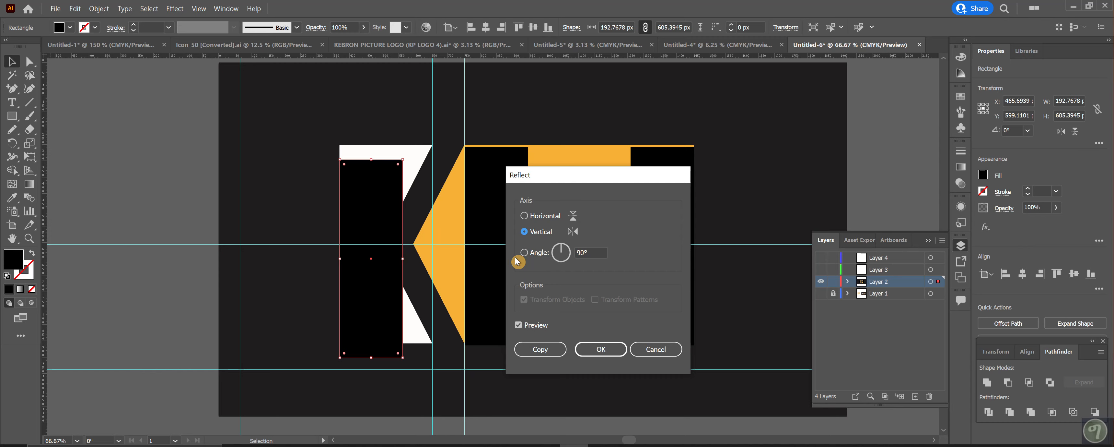
click(606, 350)
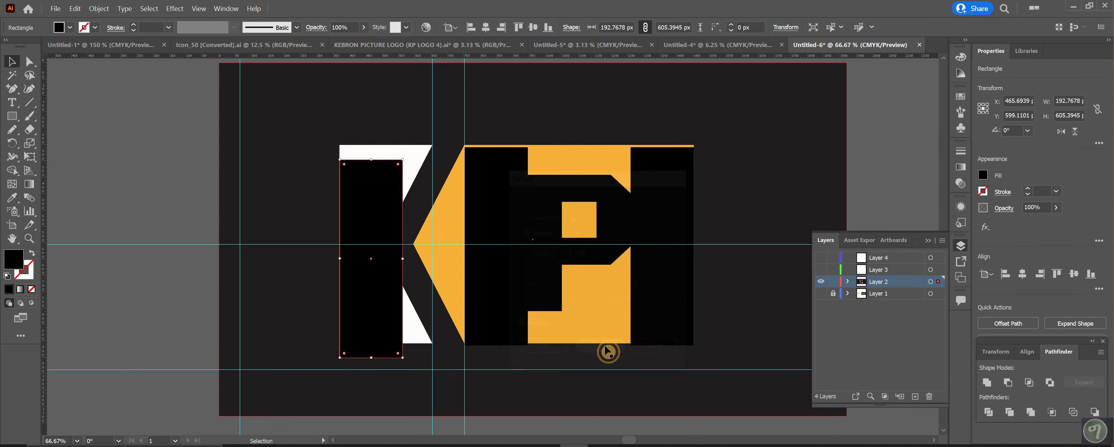
Reflect the same black rectangle across the horizontal axis
right_click(383, 306)
mouse_move(433, 252)
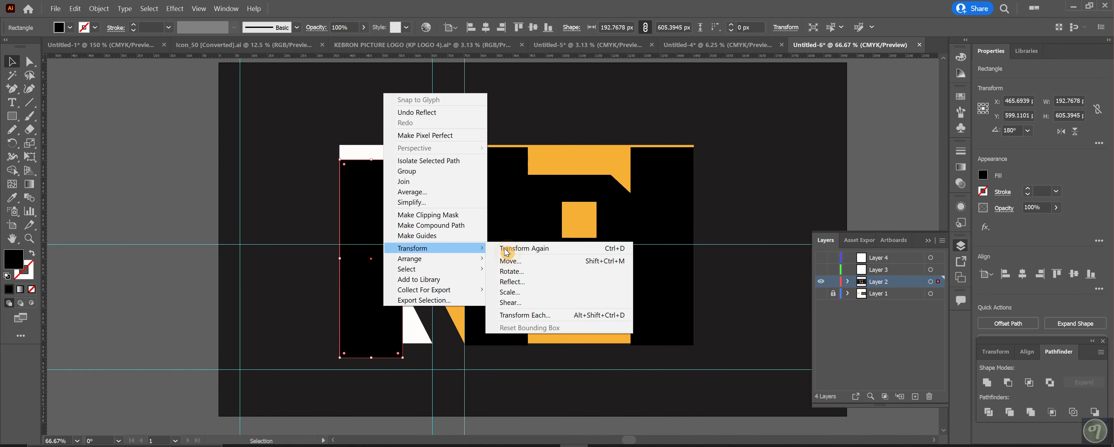
click(525, 282)
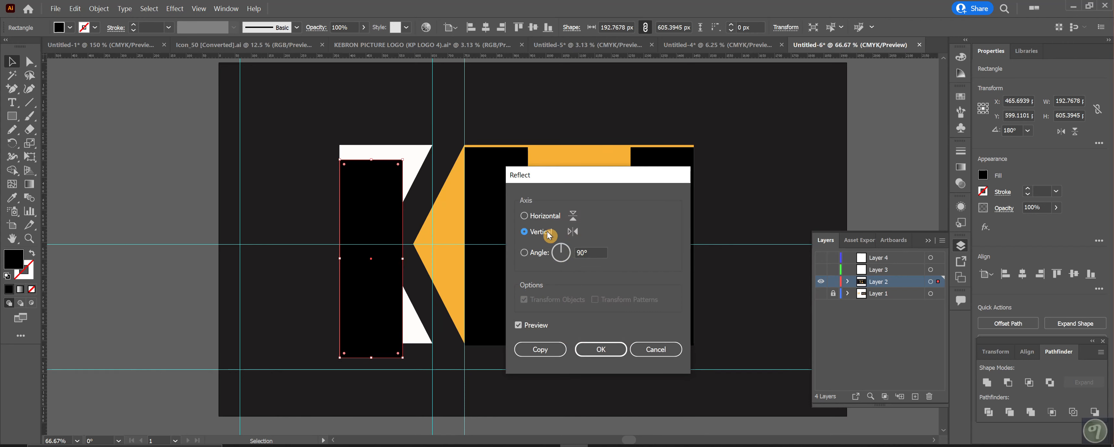
click(528, 216)
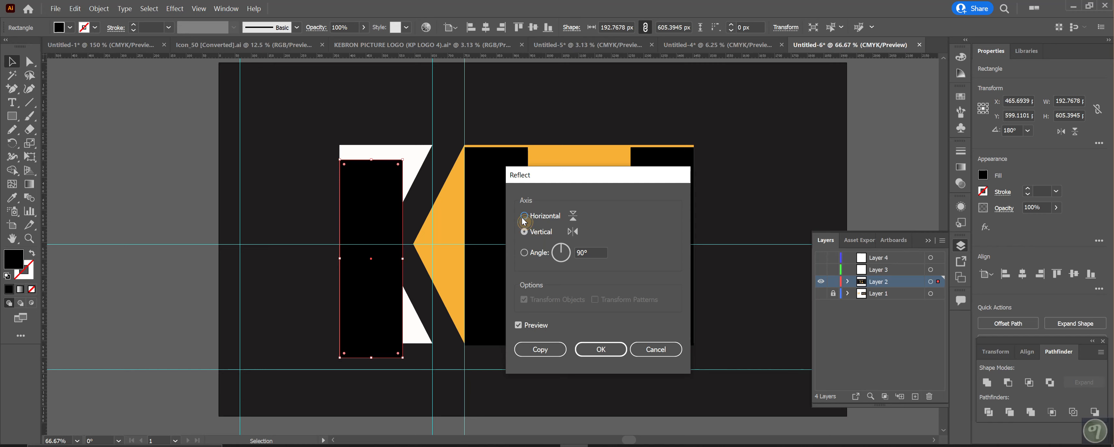
click(602, 349)
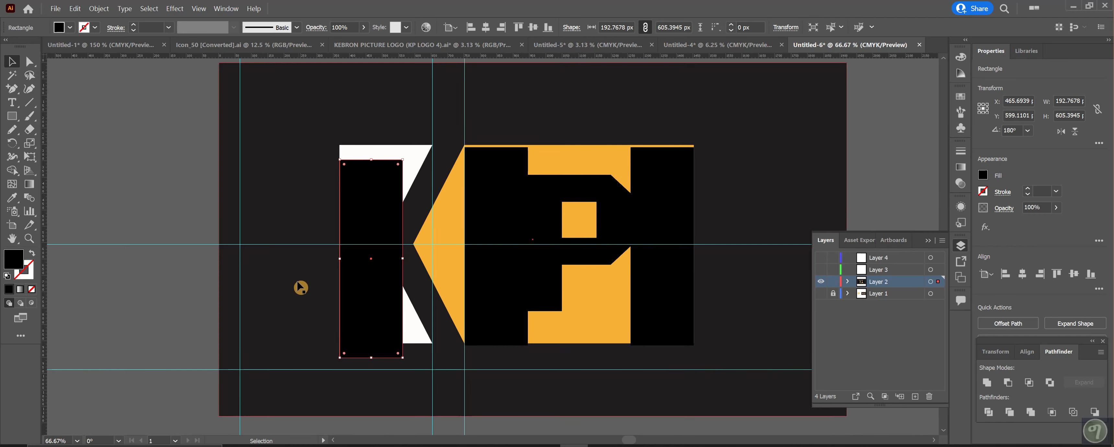
Reflect the black rectangle over the white K piece about an axis angled at 180°
right_click(356, 274)
mouse_move(400, 216)
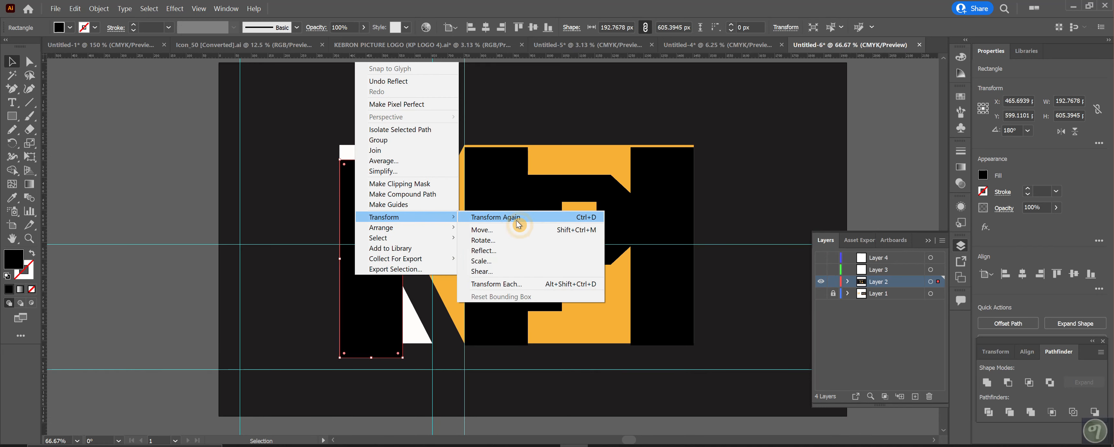
click(488, 251)
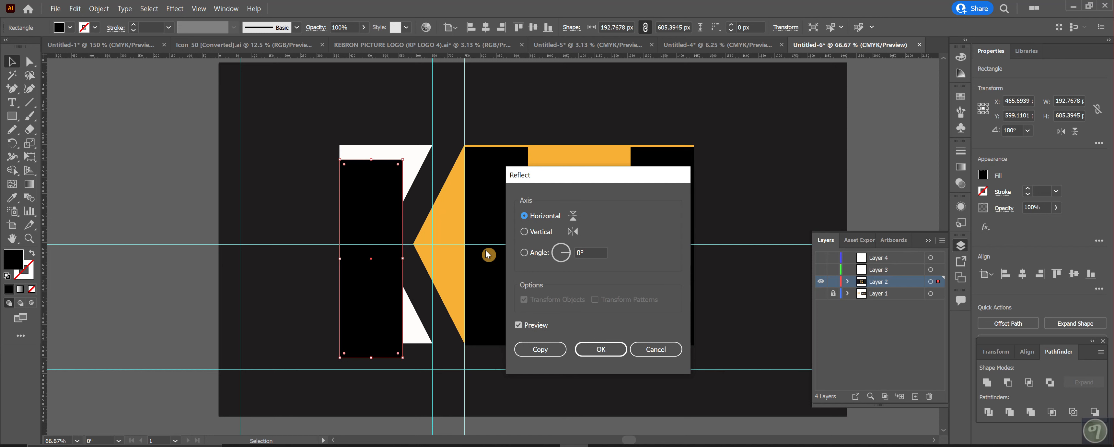
click(580, 253)
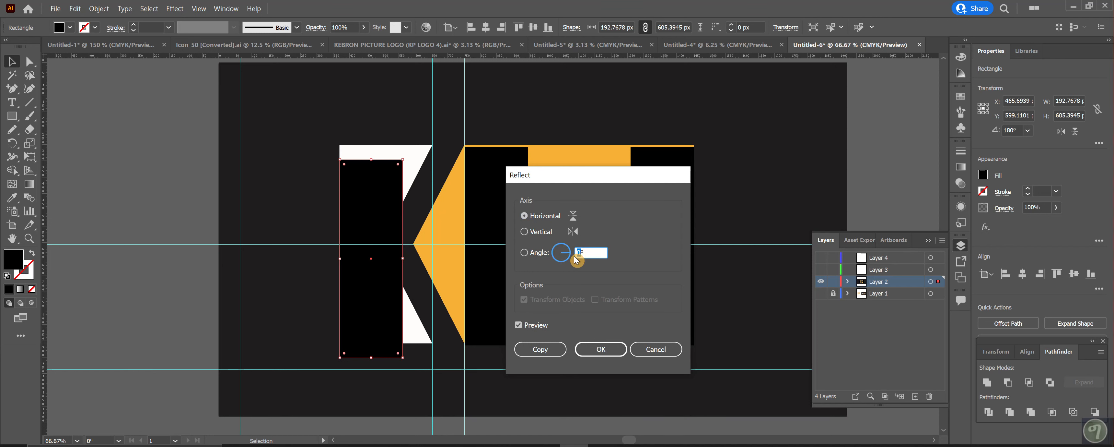
text(180)
click(601, 348)
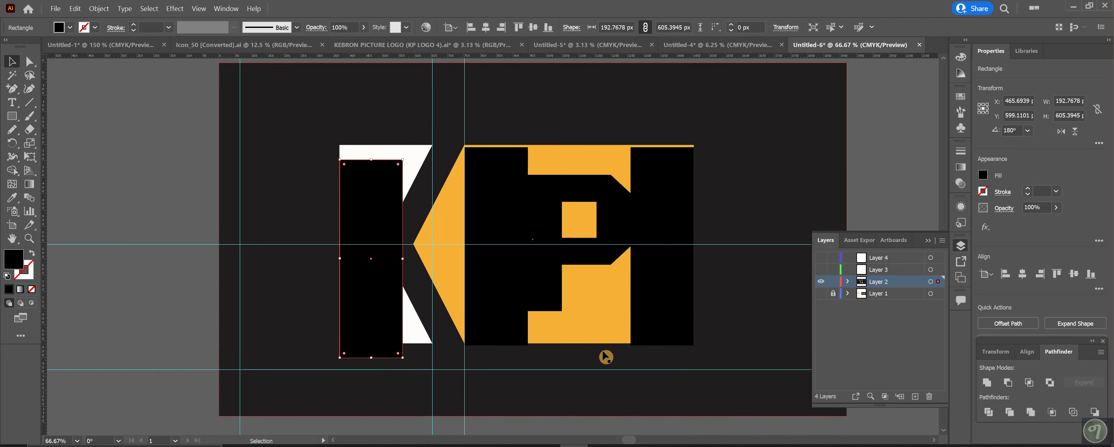
Rotate the black rectangle over the white K piece by 280°, then turn it freehand until it lies horizontal
right_click(370, 285)
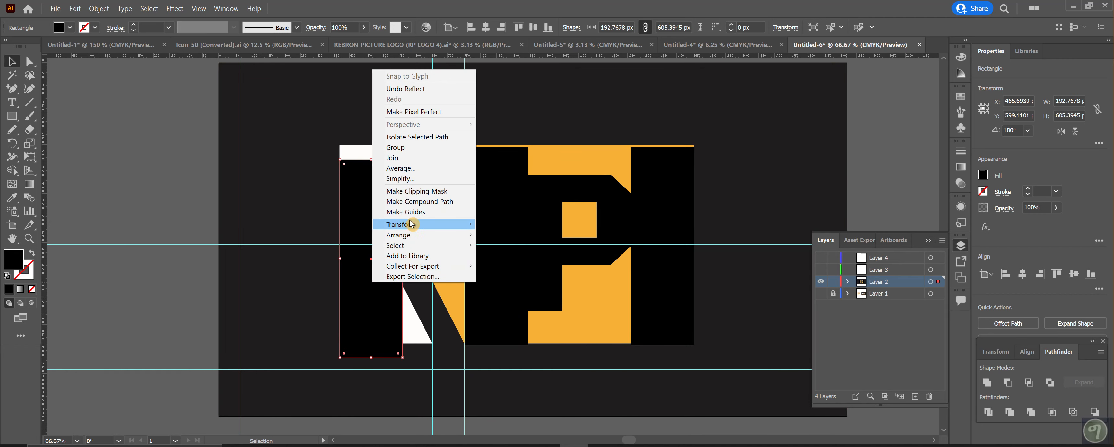
mouse_move(411, 224)
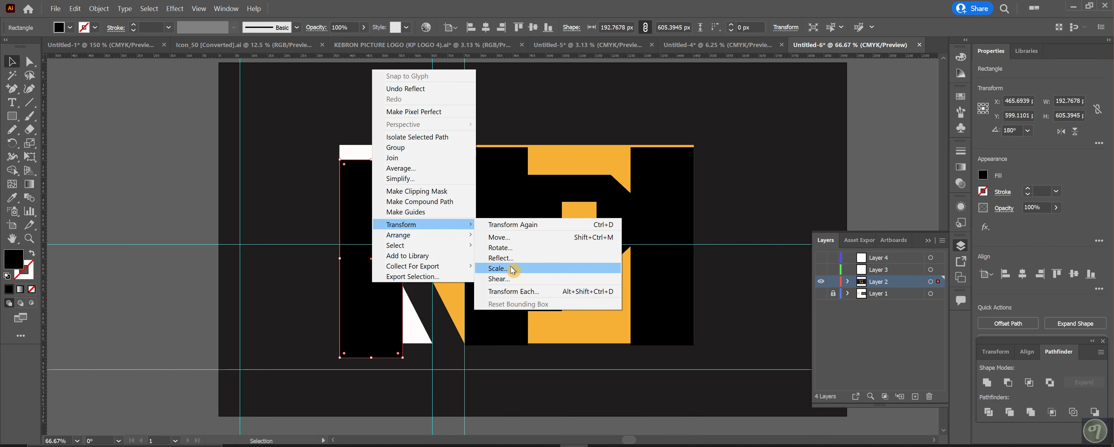
click(514, 248)
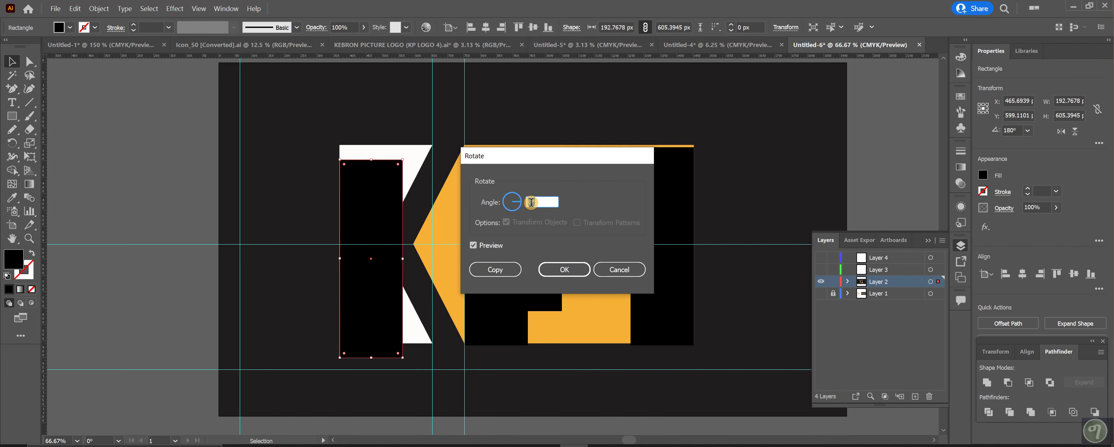
drag(520, 205, 515, 216)
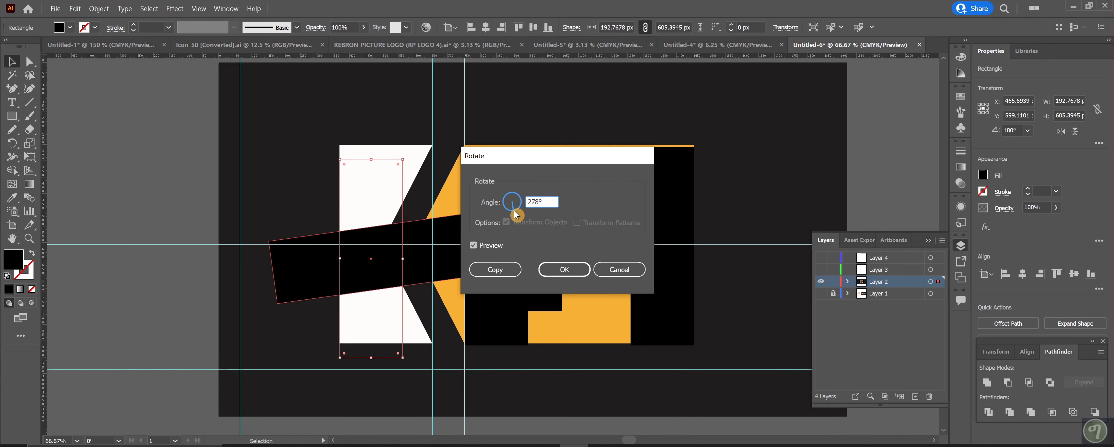
drag(539, 205, 526, 204)
text(280)
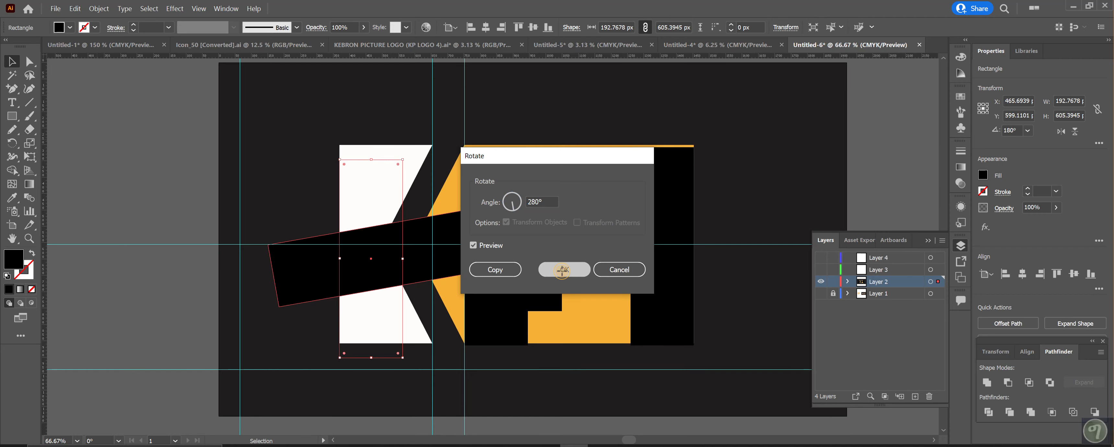
click(565, 270)
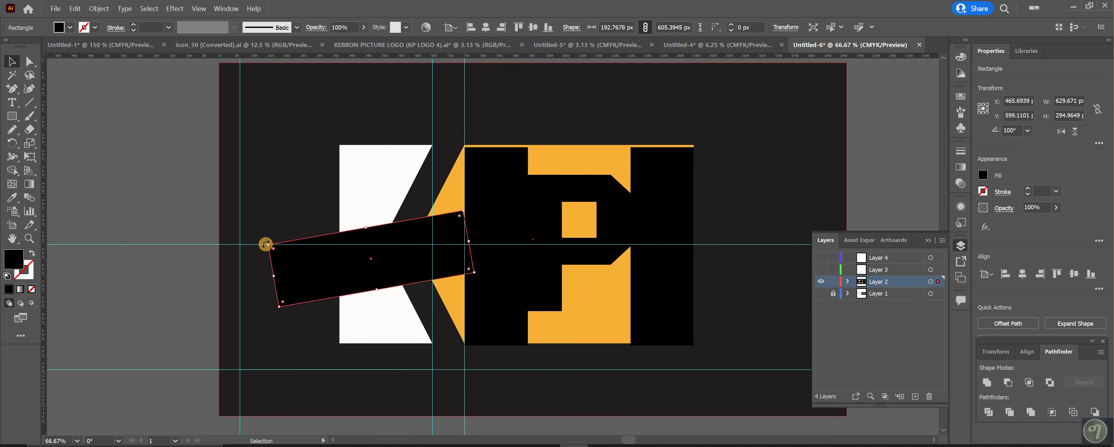
drag(265, 245, 274, 226)
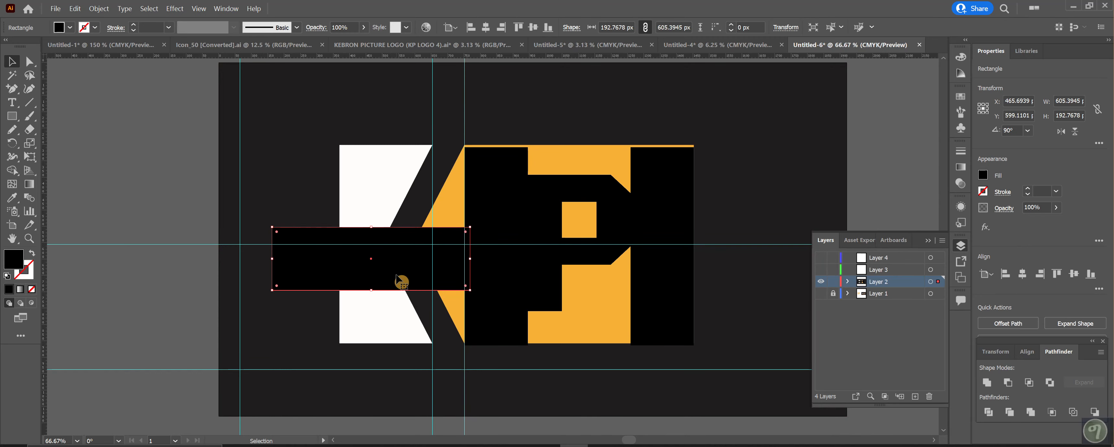
Rotate the horizontal black rectangle by 90° so it stands upright over the white K piece
right_click(397, 274)
mouse_move(439, 220)
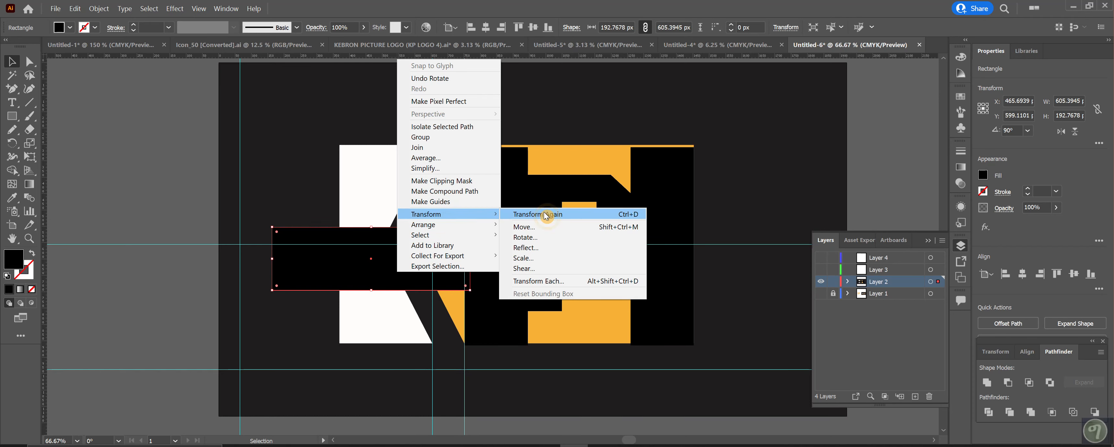
click(537, 237)
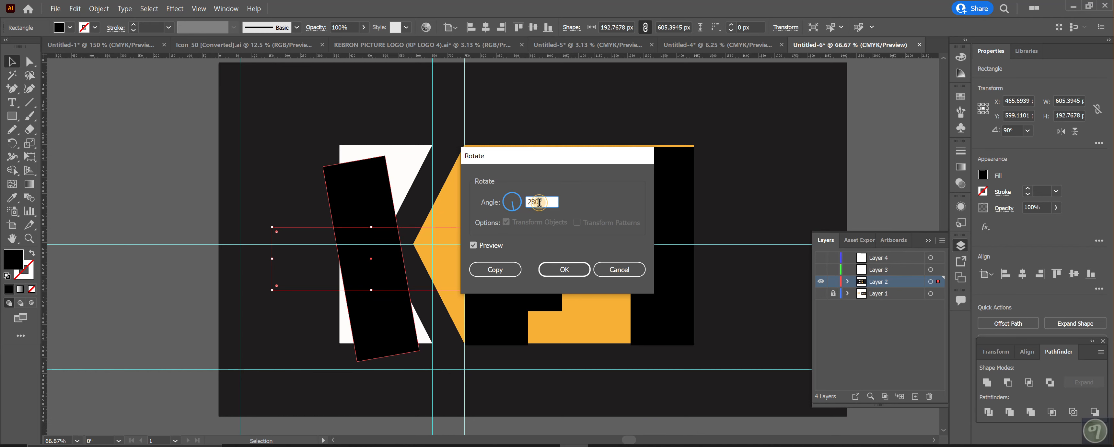
text(90)
click(570, 270)
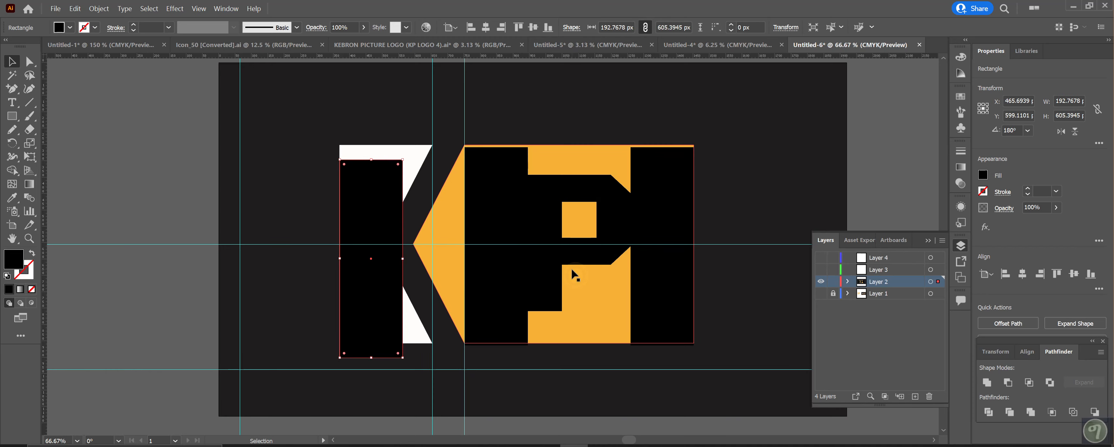
Rotate the upright black rectangle over the white K piece by 180°
right_click(357, 310)
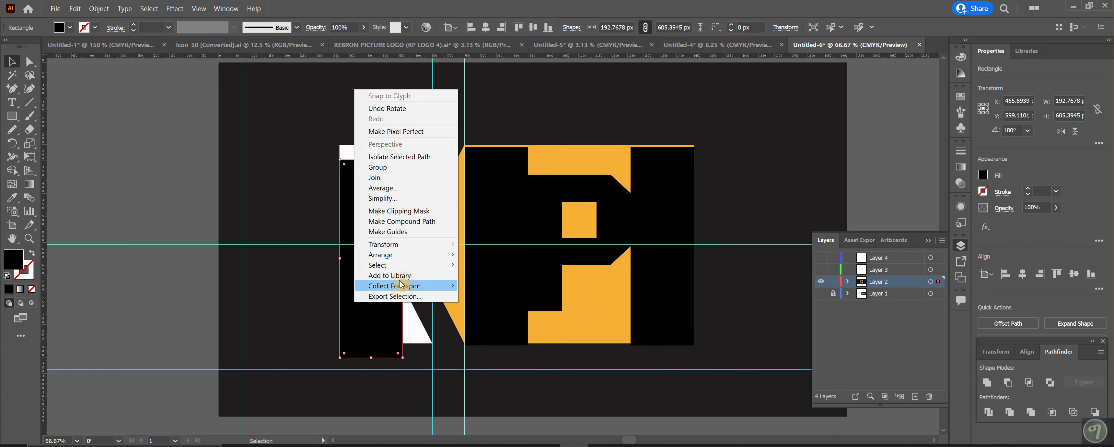
mouse_move(420, 244)
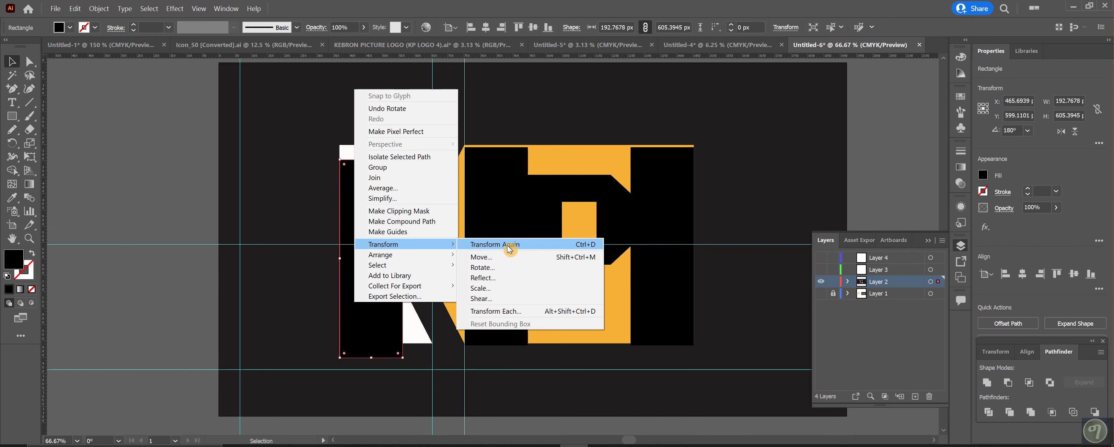
click(497, 268)
click(529, 203)
key(BackSpace)
text(180)
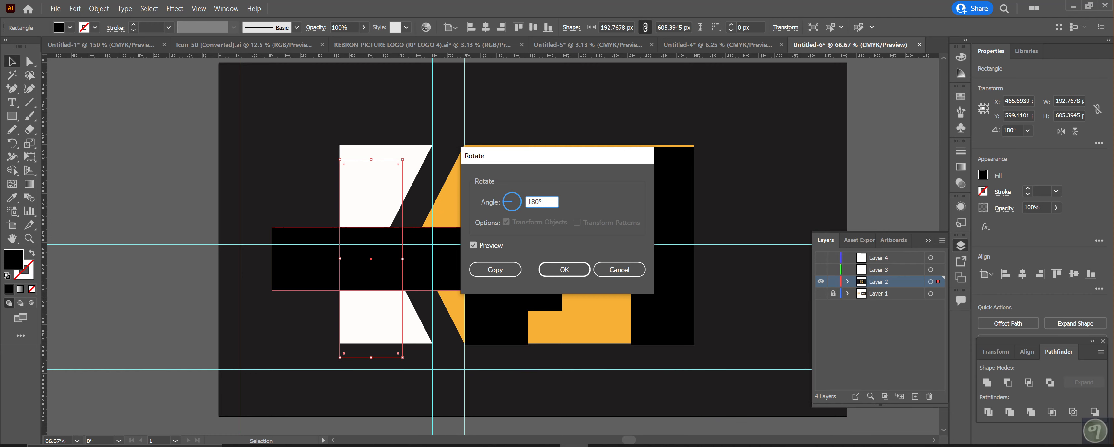
click(565, 270)
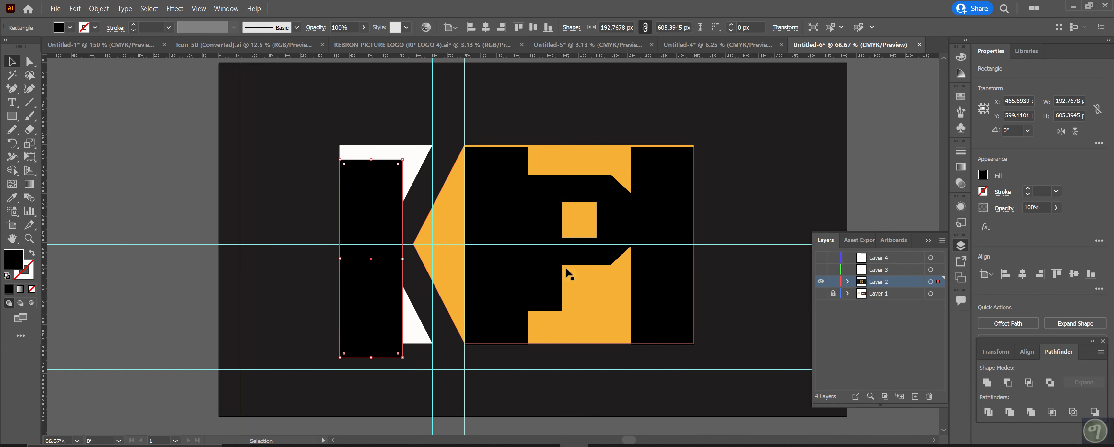
right_click(361, 283)
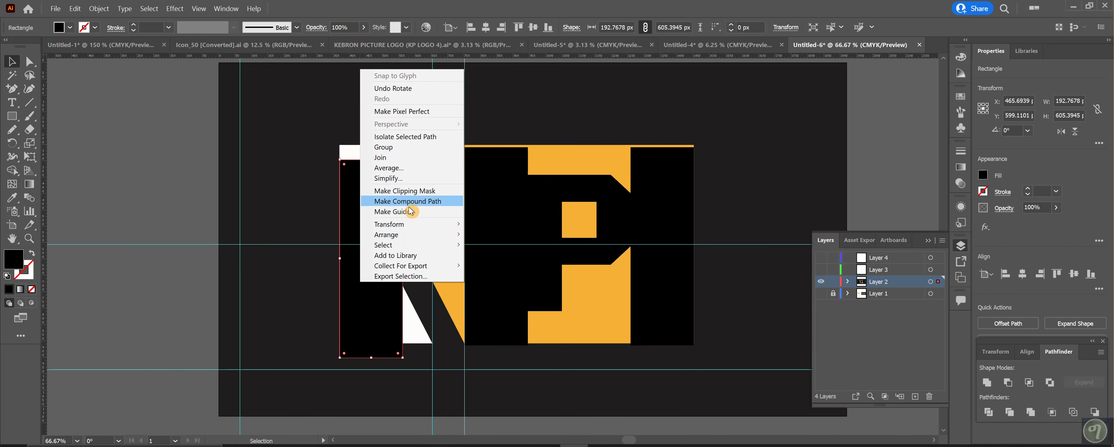
mouse_move(405, 225)
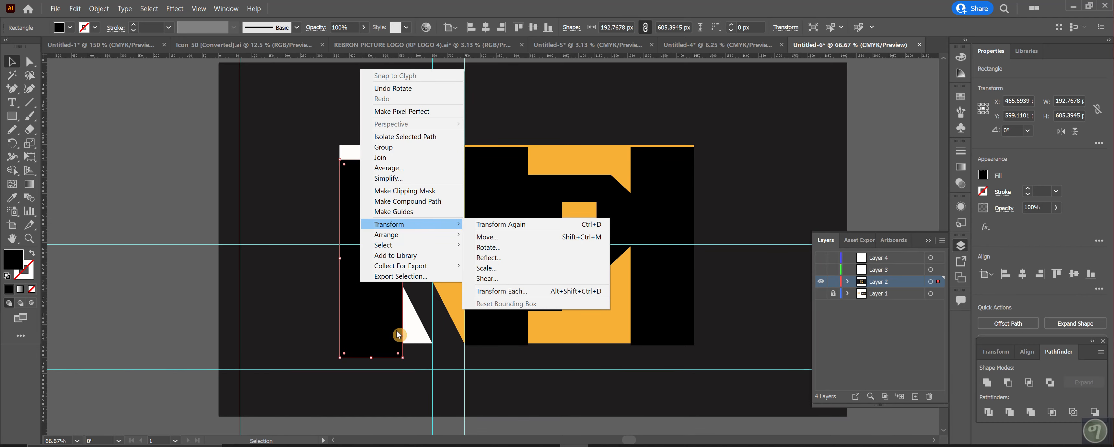
click(378, 327)
Turn the black rectangle horizontal and fit it between the orange block's upper edge and the P, about 605 × 91 px
drag(384, 322, 401, 306)
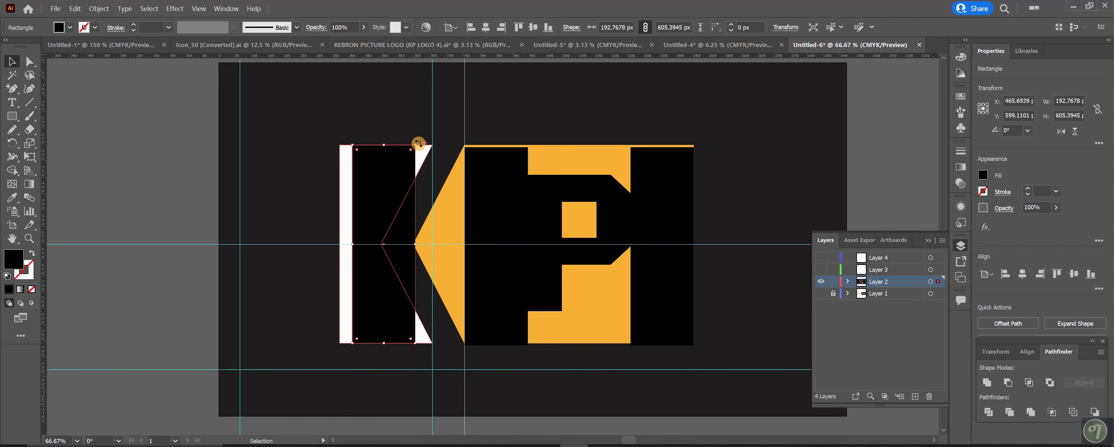
drag(418, 145, 242, 199)
drag(377, 267, 611, 175)
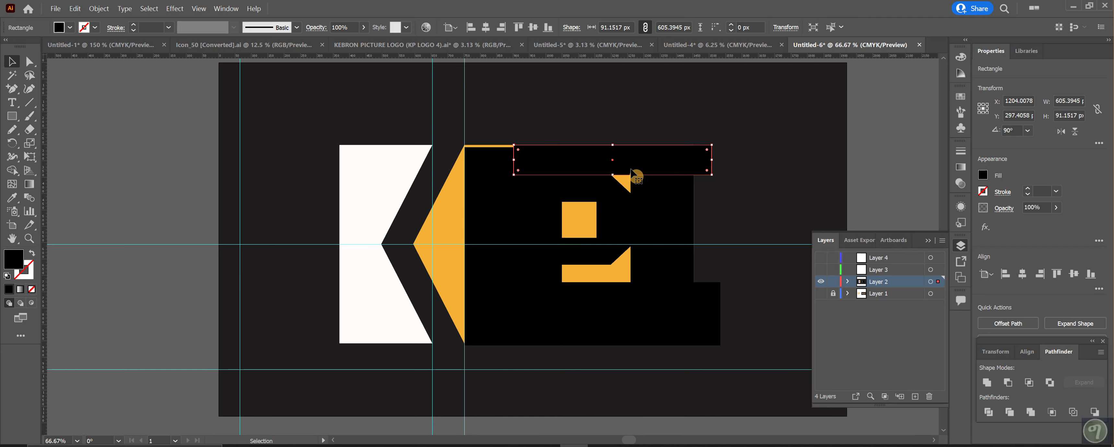
Delete the thick horizontal rectangle at the block's lower edge and copy the thin upper spacer rectangle there
click(613, 328)
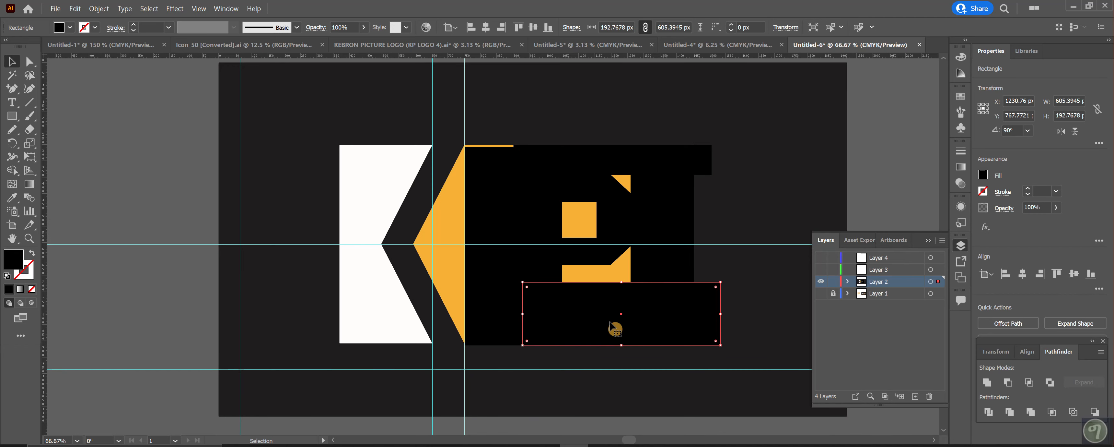
key(Delete)
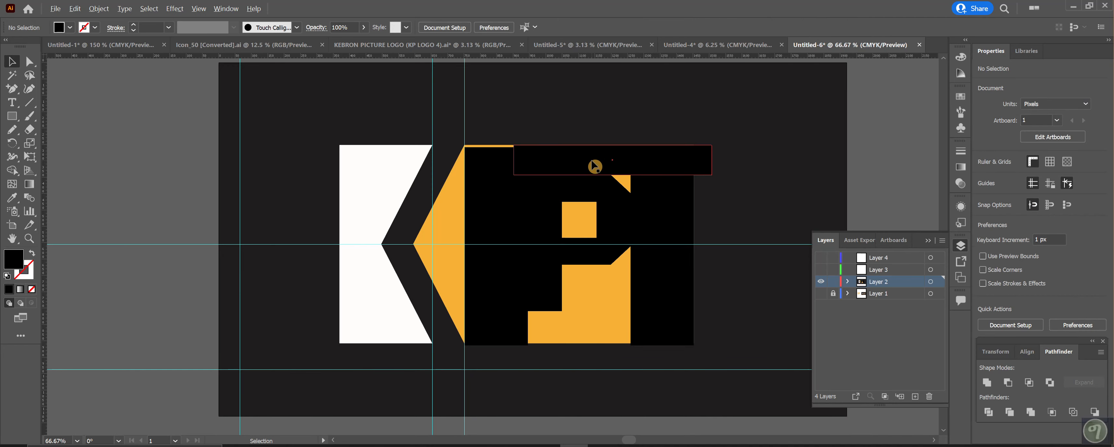
drag(595, 167, 596, 339)
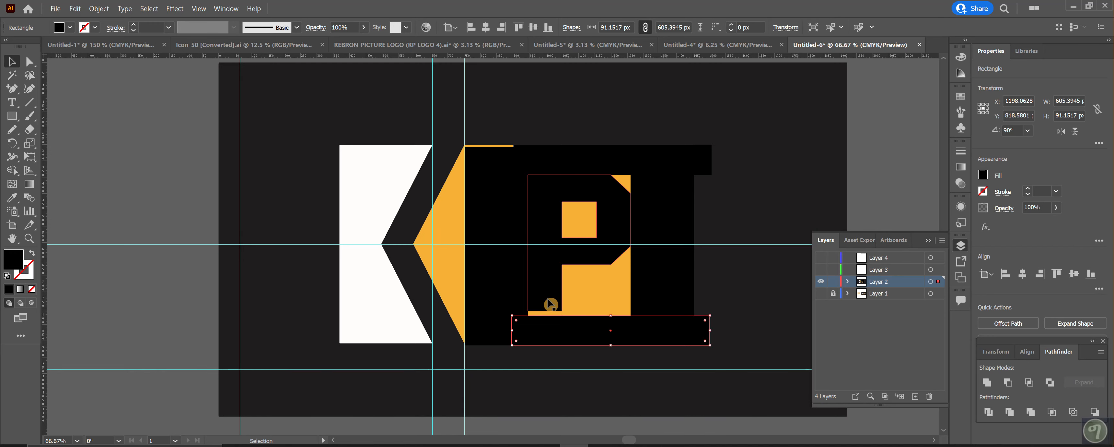
Nudge the P down to about Y 559 px so it sits midway between the upper and lower spacer rectangles
click(792, 284)
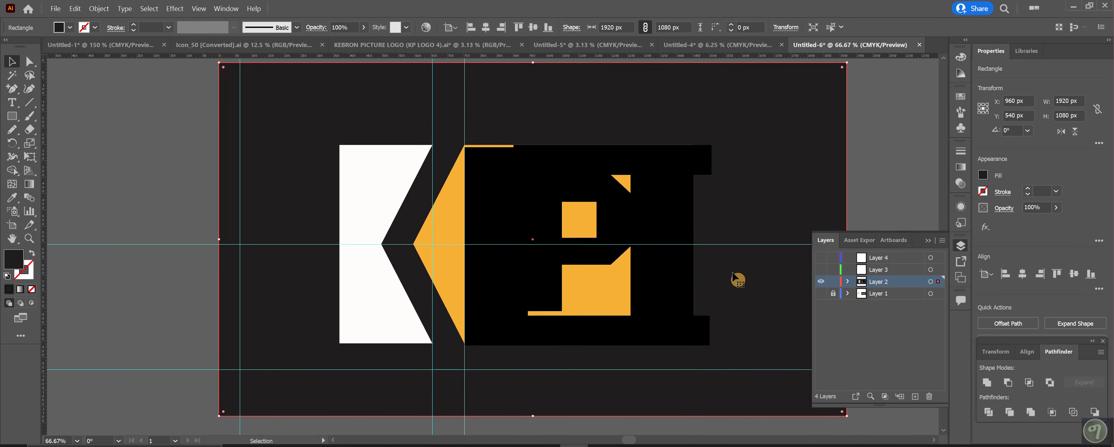
click(636, 331)
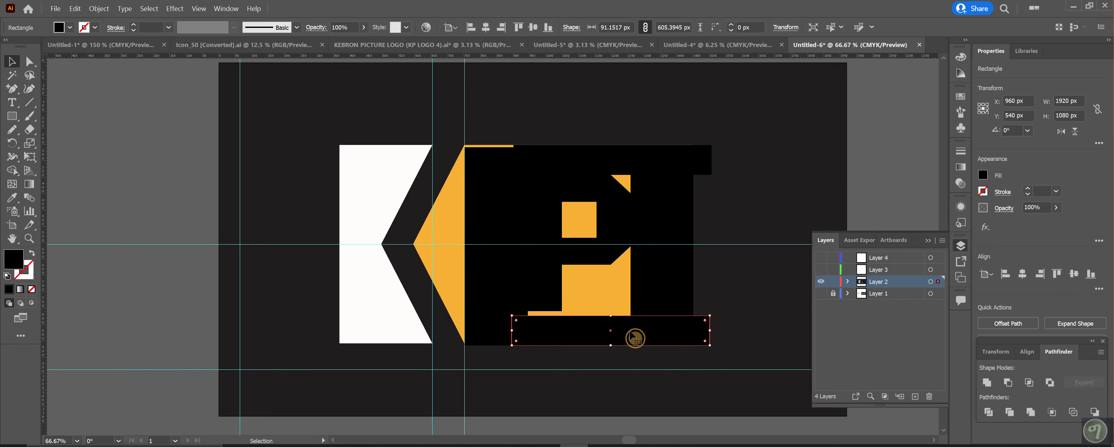
click(539, 289)
key(Down)
key(Down)
key(Down)
key(Down)
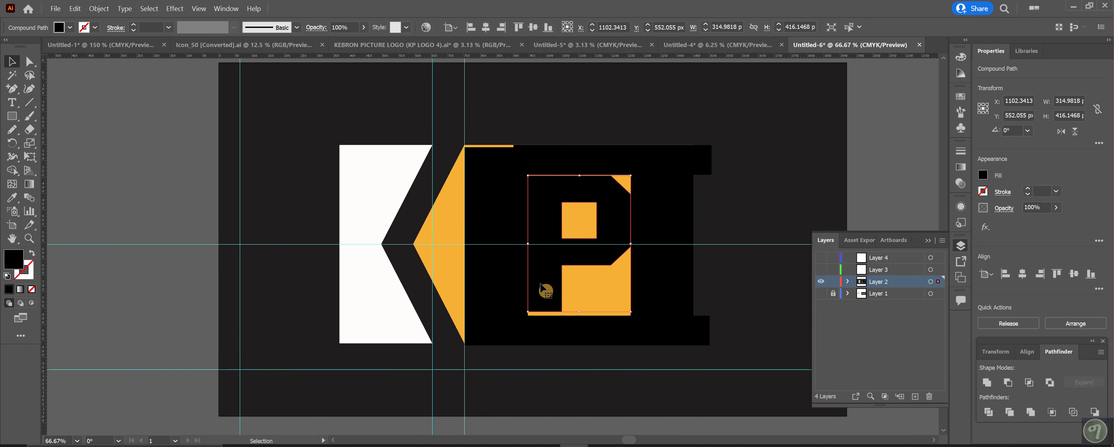
key(Down)
key(Down)
key(Down)
key(Down)
key(Down)
key(Down)
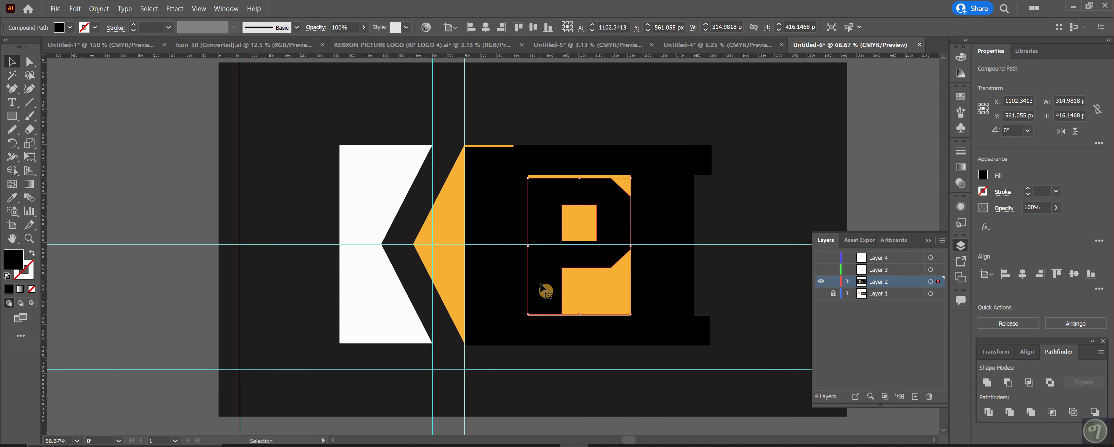
key(Down)
key(Up)
key(Up)
key(Up)
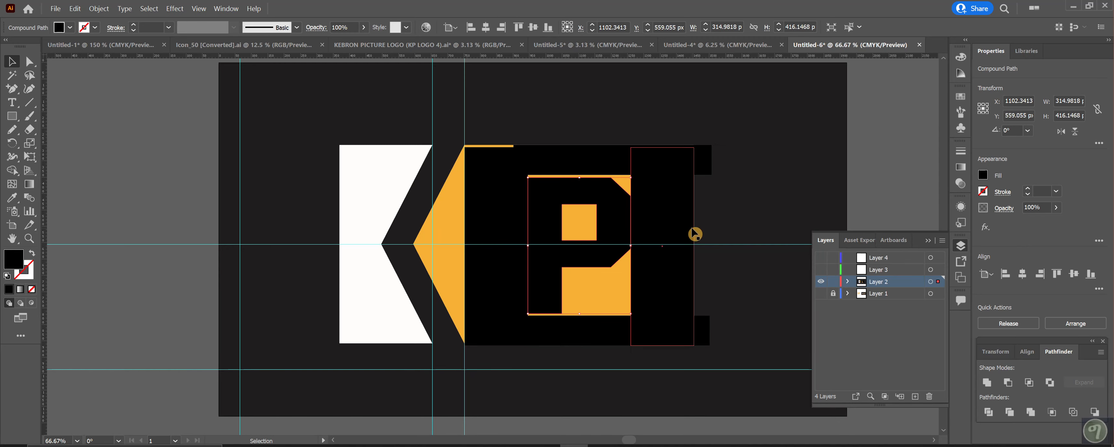
Delete all four black spacer rectangles around the P
click(740, 229)
click(668, 242)
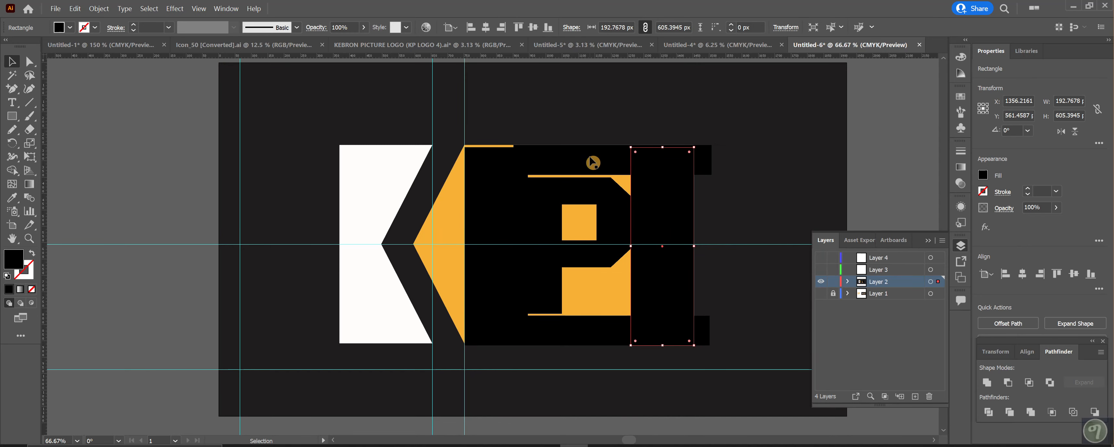
shift+click(579, 164)
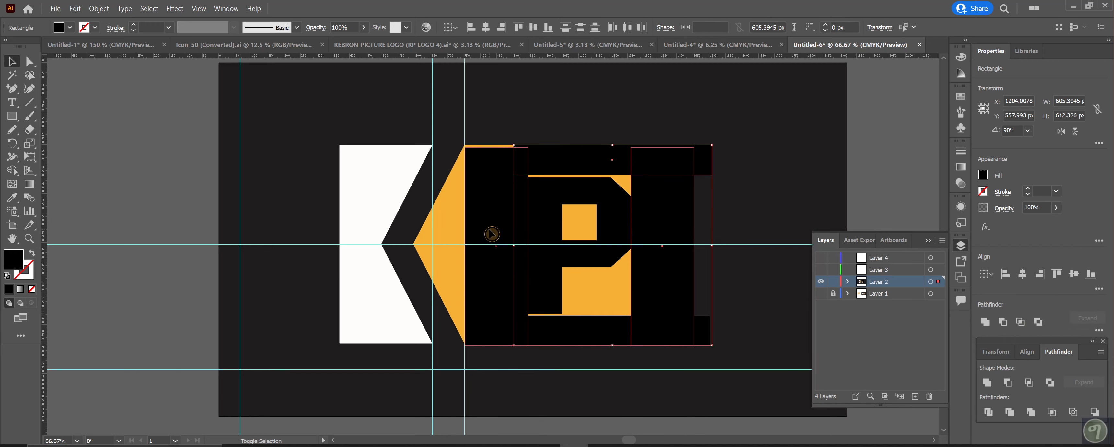
shift+click(490, 235)
shift+click(608, 329)
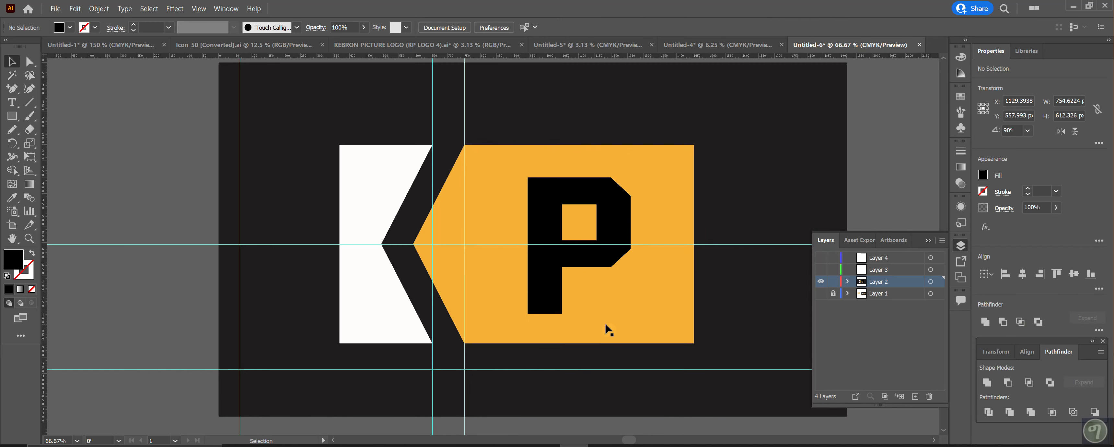
key(Delete)
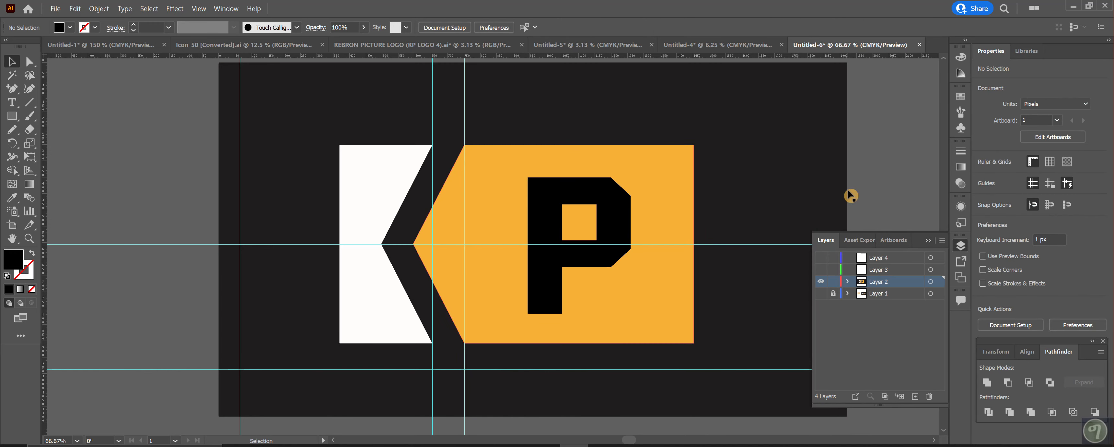
Cut the P out of the orange block with the Shape Builder, keeping the small orange square of its counter
click(664, 155)
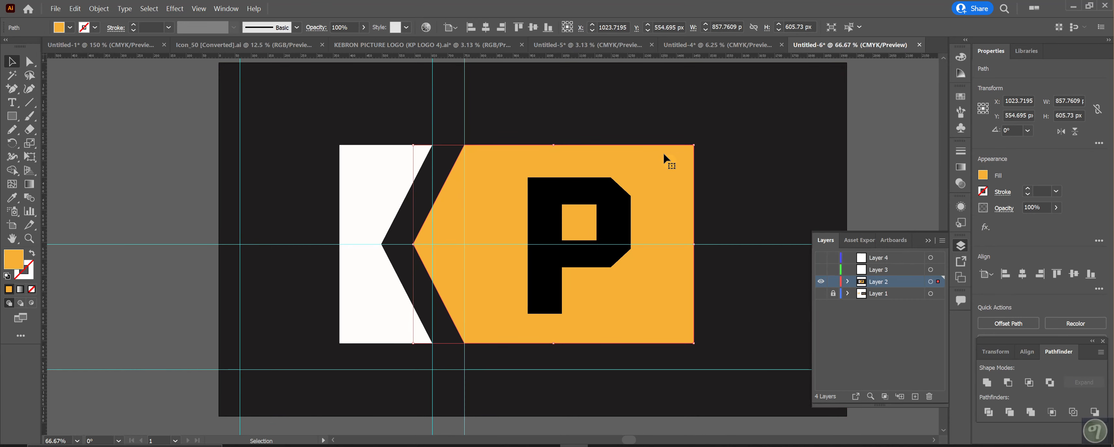
shift+click(553, 212)
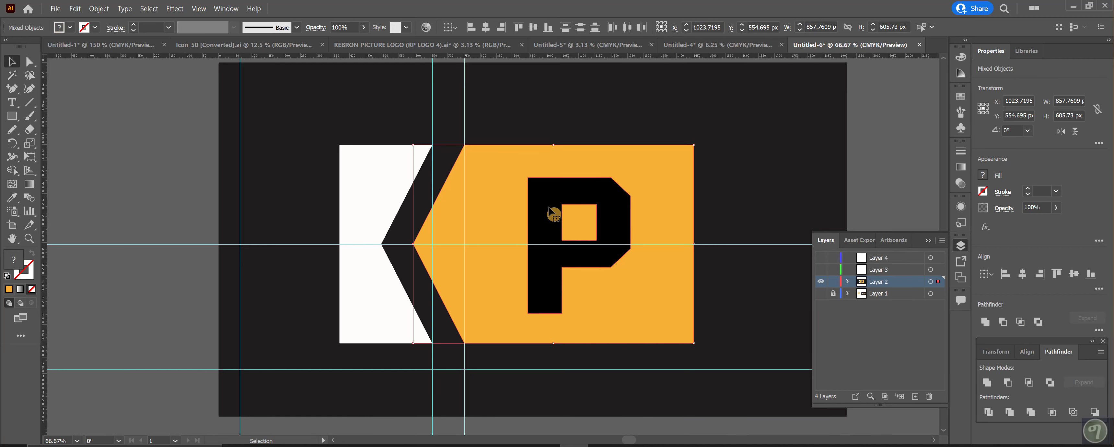
click(13, 173)
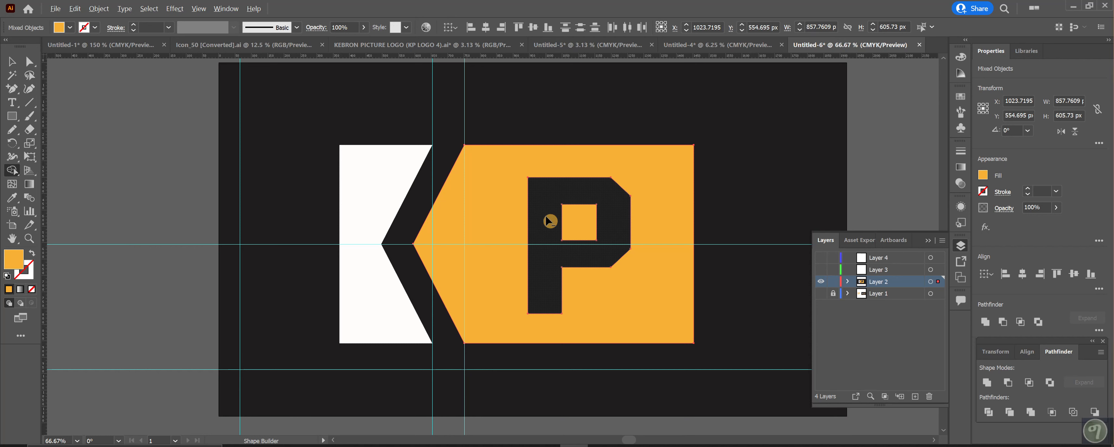
click(548, 221)
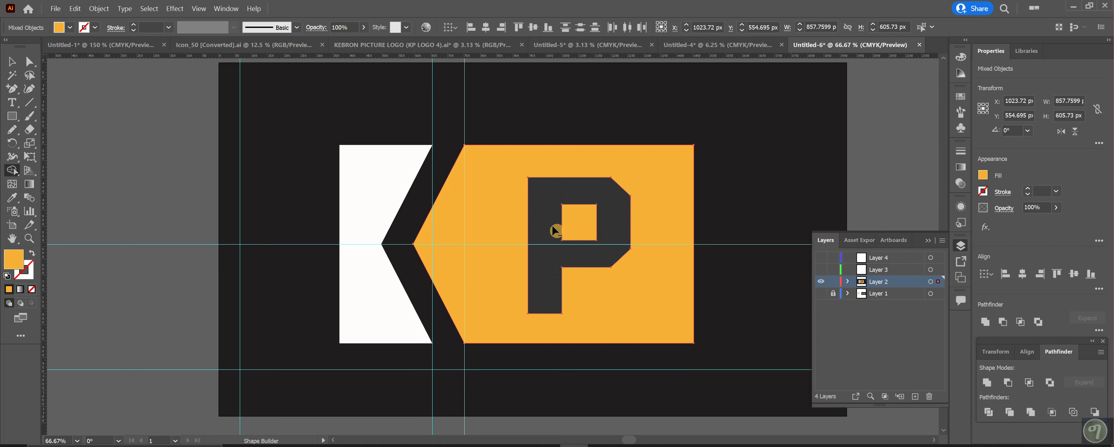
click(12, 61)
click(791, 139)
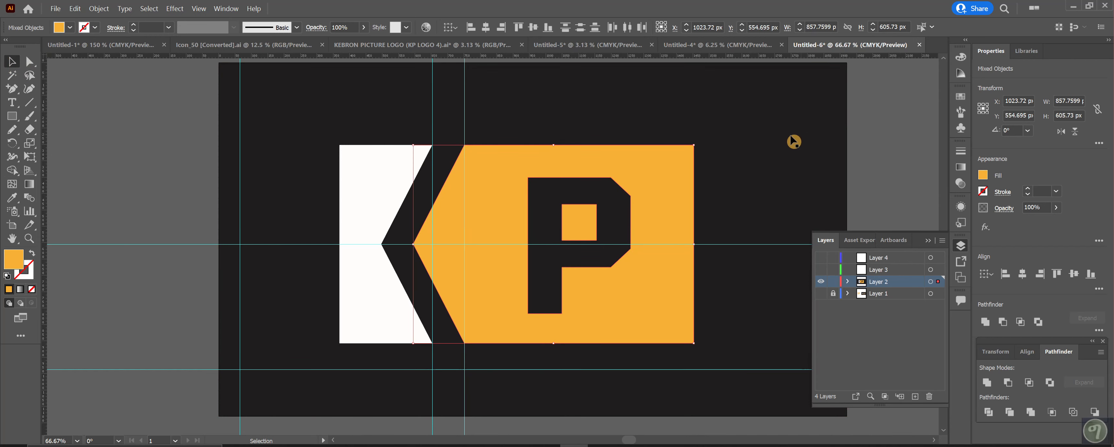
mouse_move(665, 165)
mouse_down()
mouse_move(700, 128)
mouse_move(663, 177)
mouse_move(617, 145)
mouse_move(659, 172)
mouse_up()
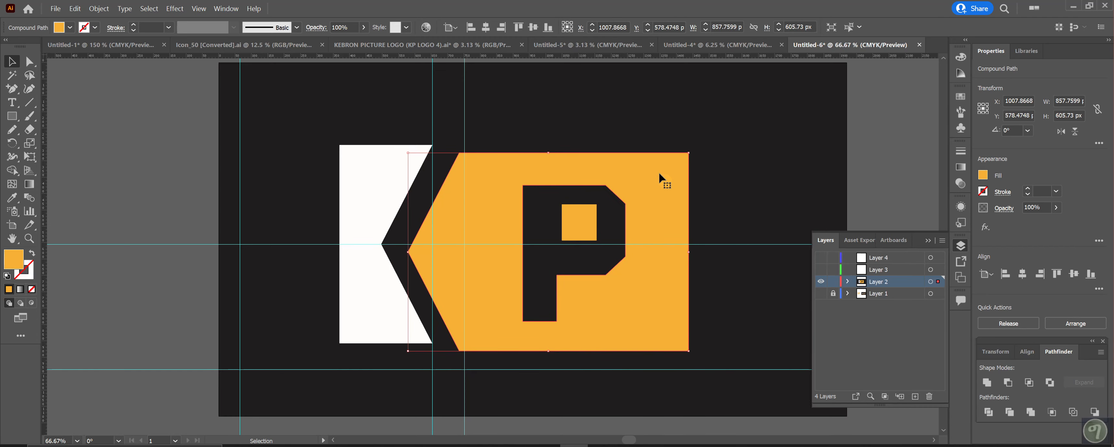
key(ctrl+z)
click(726, 182)
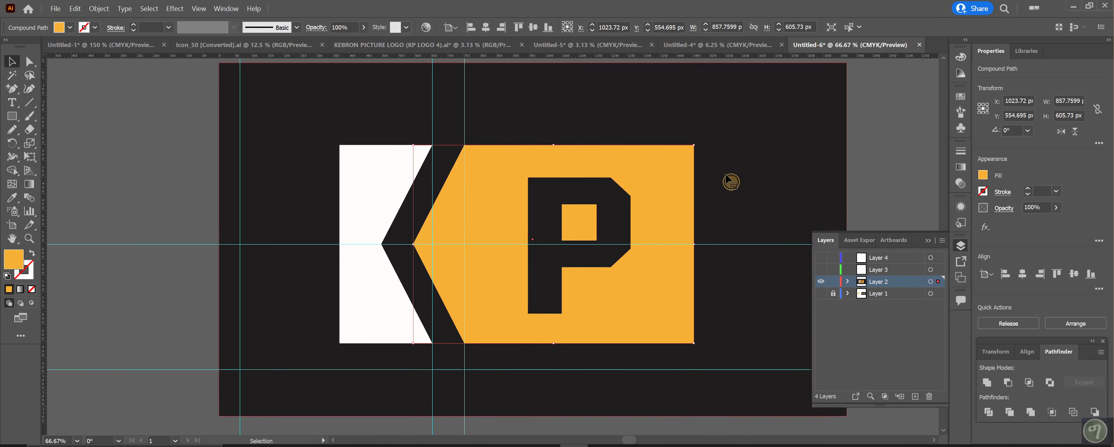
Group the small orange square inside the P with the pointed orange block, and undo the trial move of the group
click(584, 221)
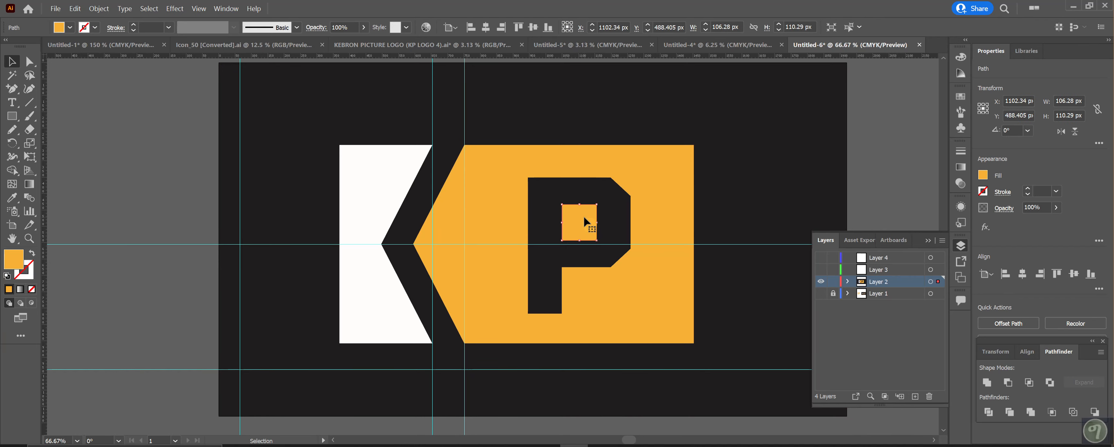
click(699, 192)
click(677, 207)
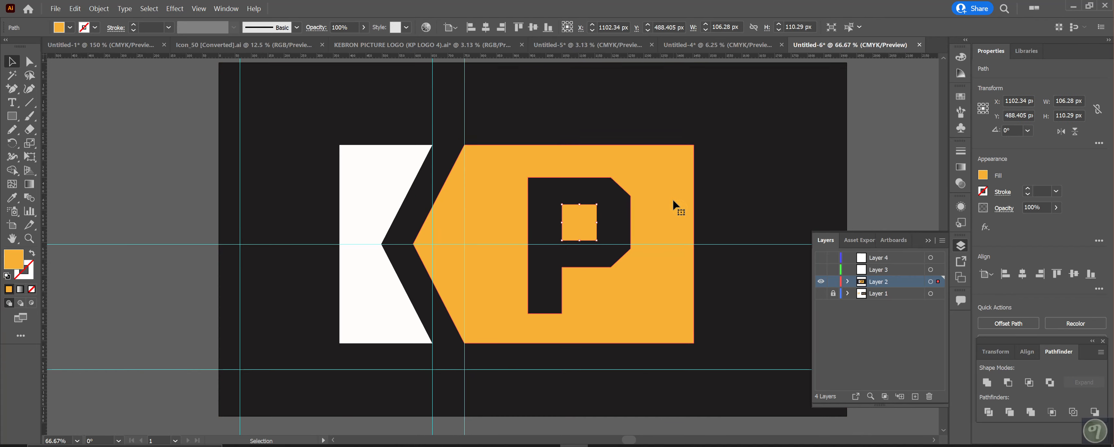
click(589, 224)
shift+click(666, 168)
right_click(665, 164)
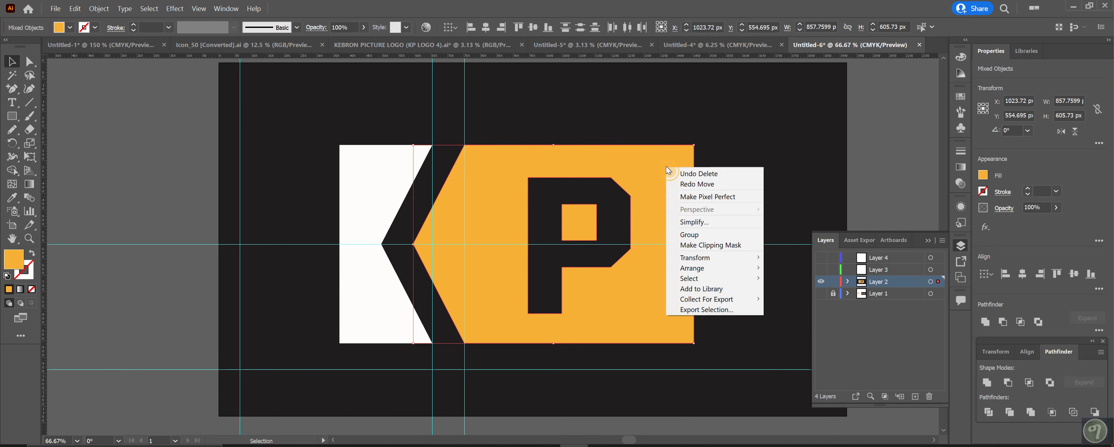
click(681, 248)
drag(627, 234, 668, 216)
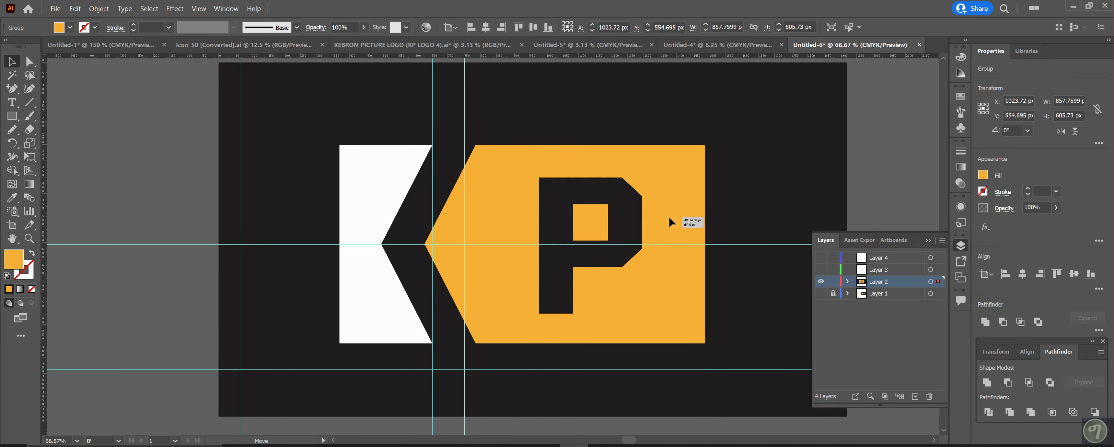
key(ctrl+z)
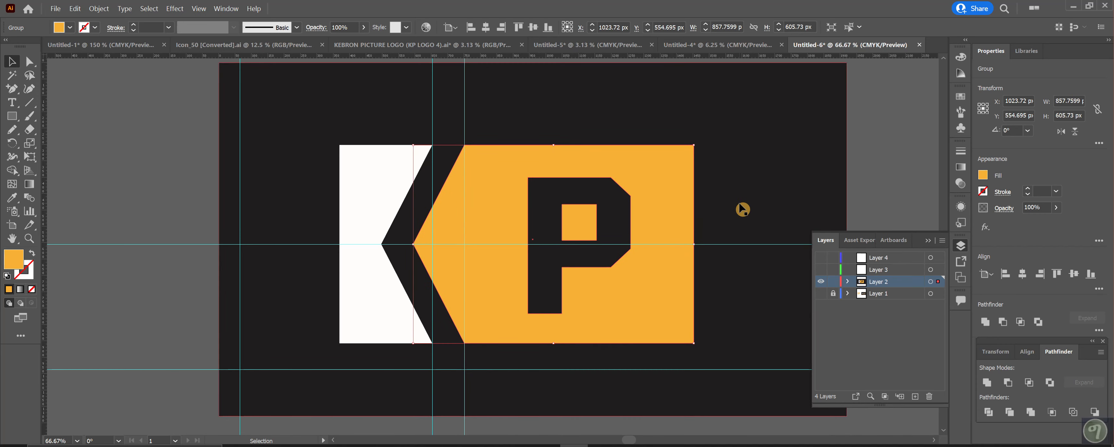
Hide all guides in the document
right_click(244, 247)
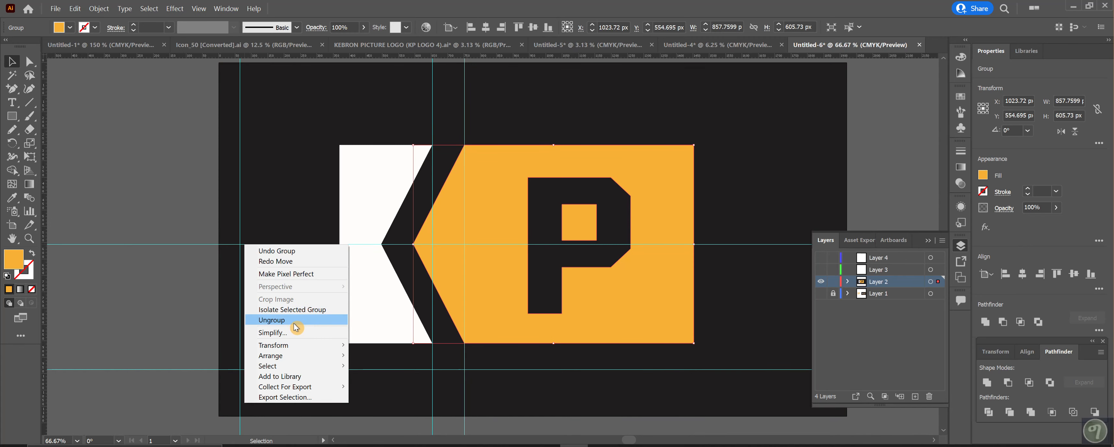
click(207, 244)
right_click(207, 245)
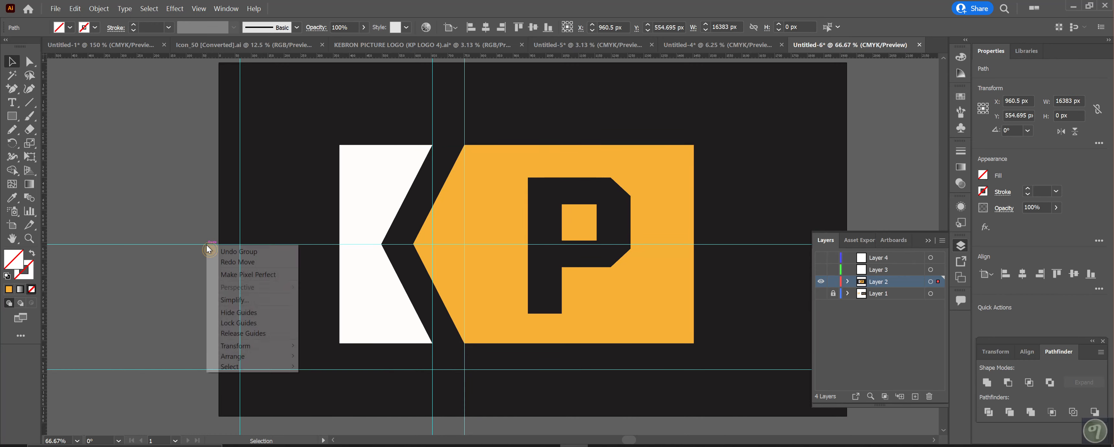
click(238, 314)
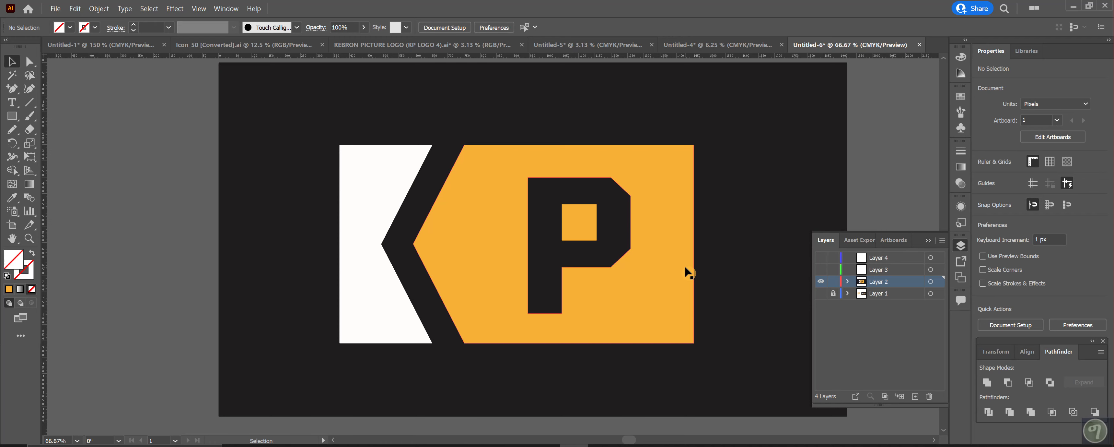
Scale the K and the orange block together to about 654 × 318 px and move them to about X 960, Y 371 px
key(ctrl+minus)
key(ctrl+minus)
key(ctrl+minus)
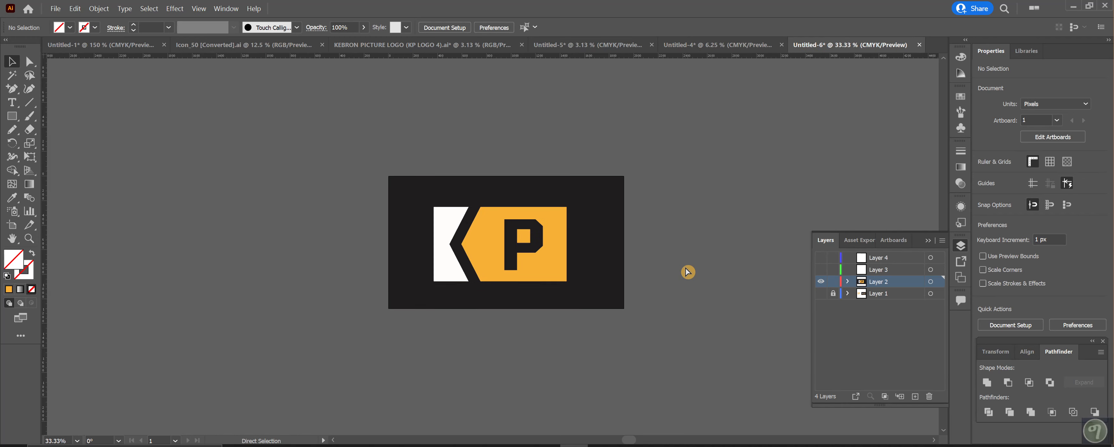
click(446, 244)
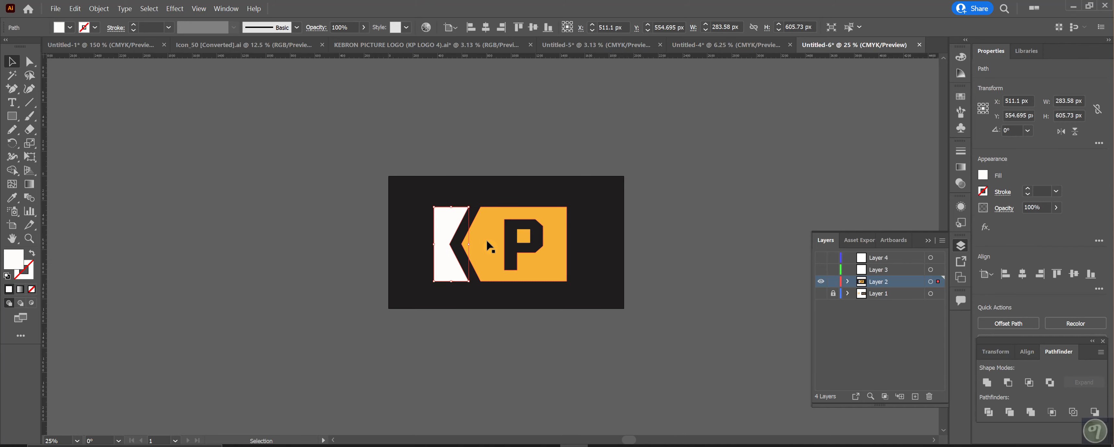
shift+click(487, 242)
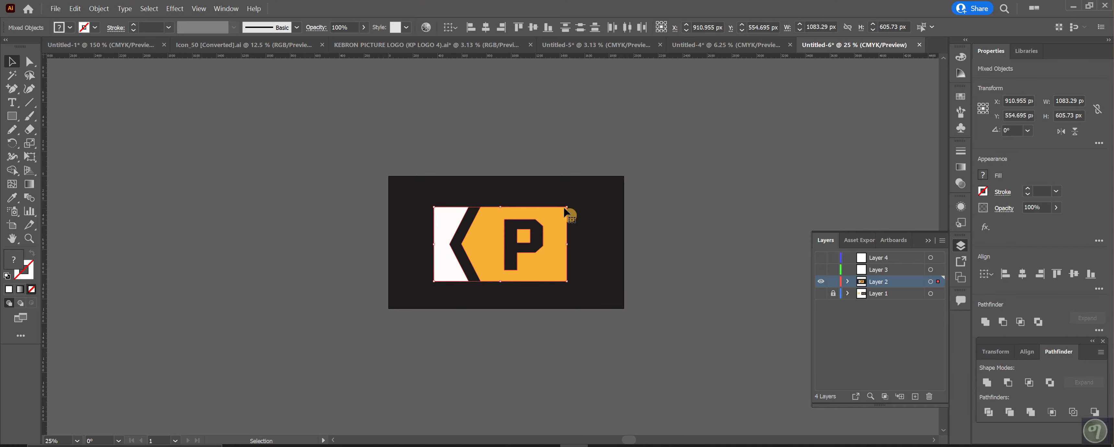
drag(567, 208, 514, 242)
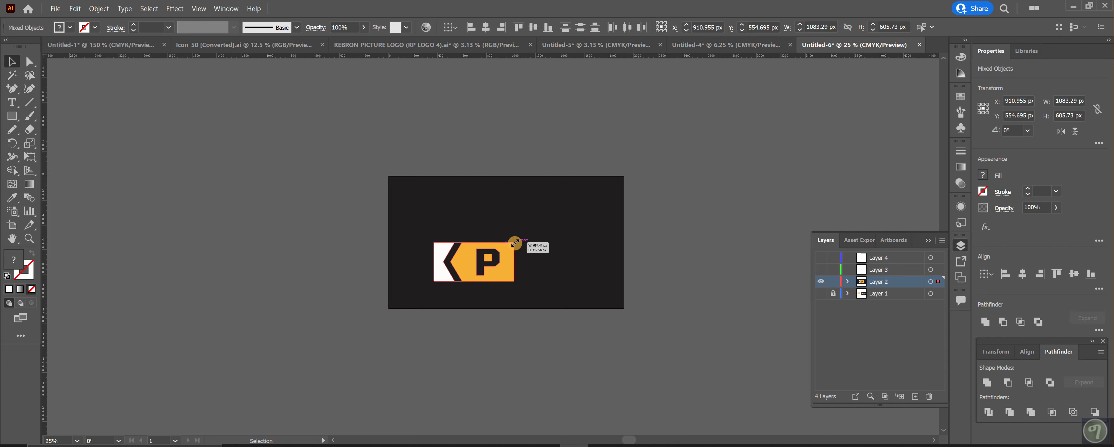
drag(480, 266, 512, 225)
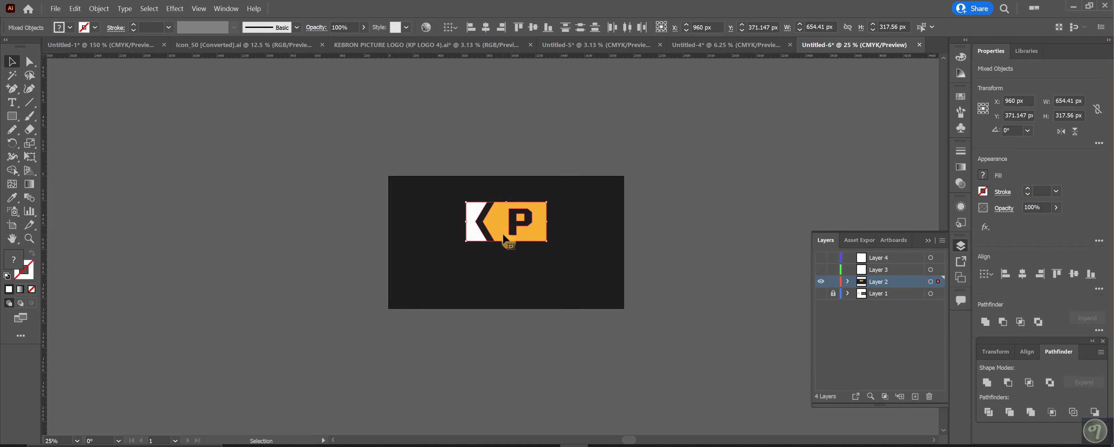
click(509, 243)
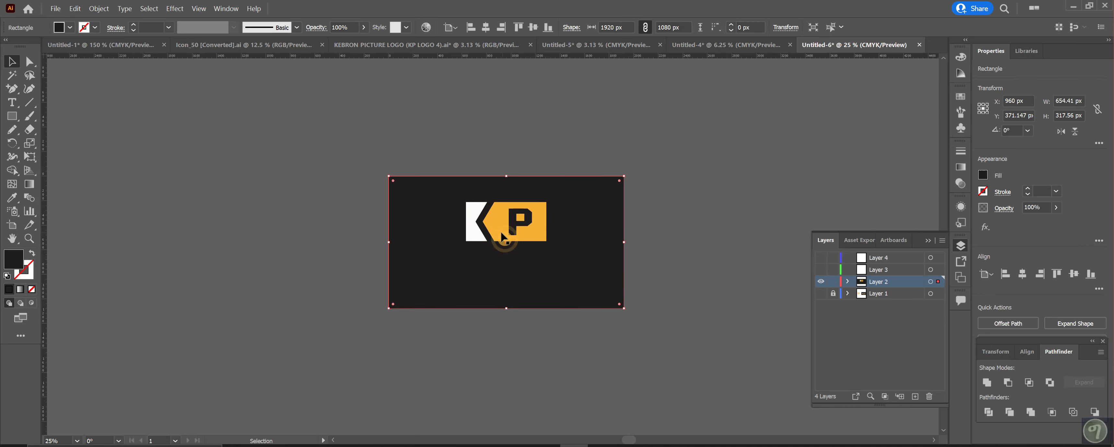
Check the reference logo in the Untitled-4 document, and give the white K in Untitled-6 an orange 4 pt stroke
click(764, 45)
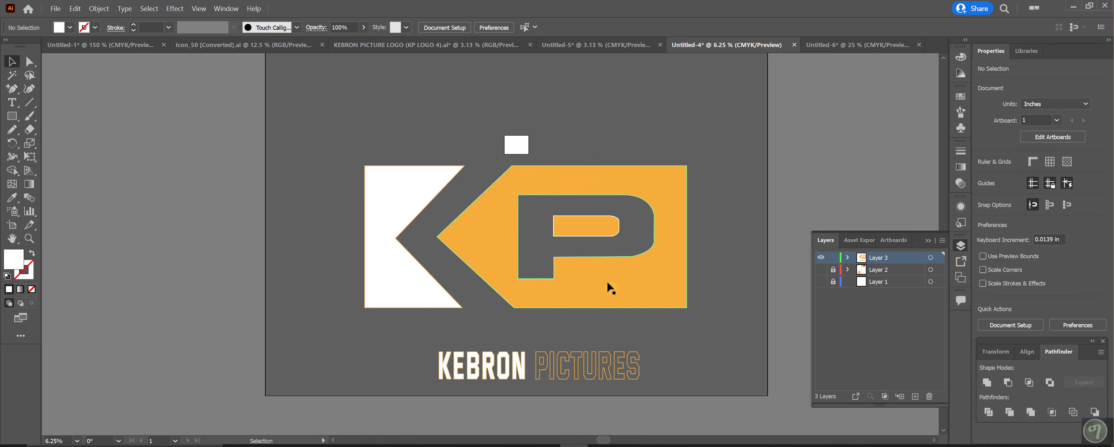
click(843, 47)
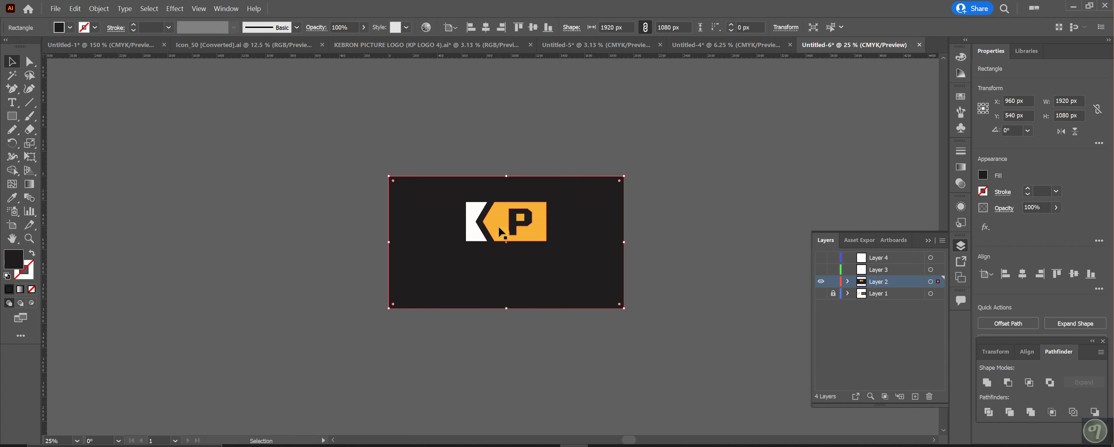
click(471, 230)
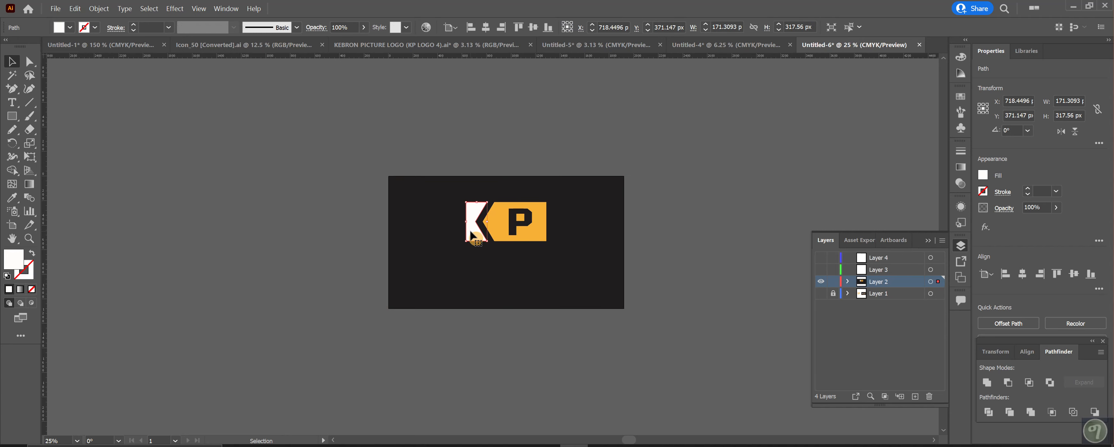
click(95, 27)
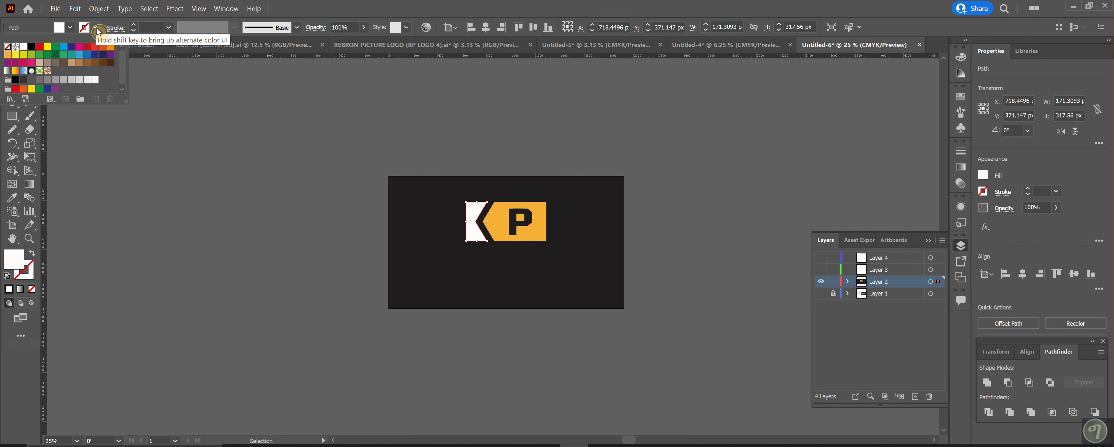
click(6, 56)
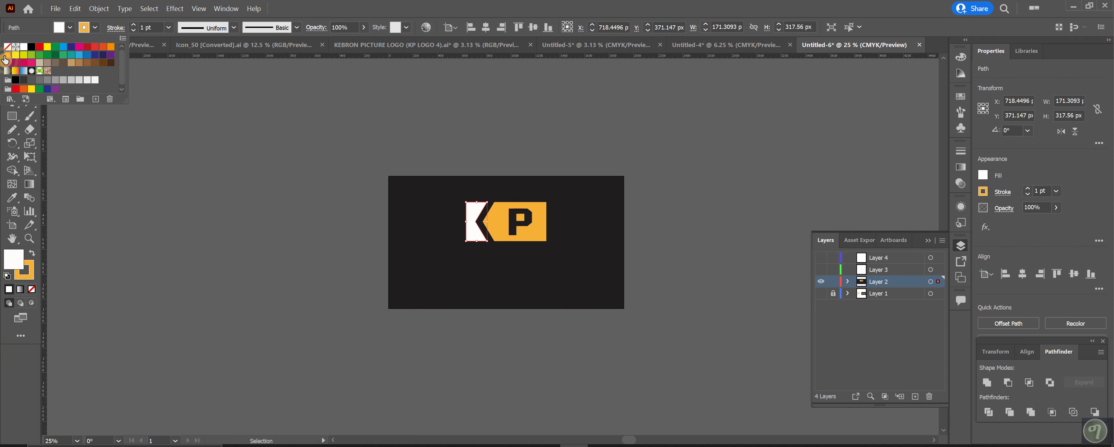
click(144, 27)
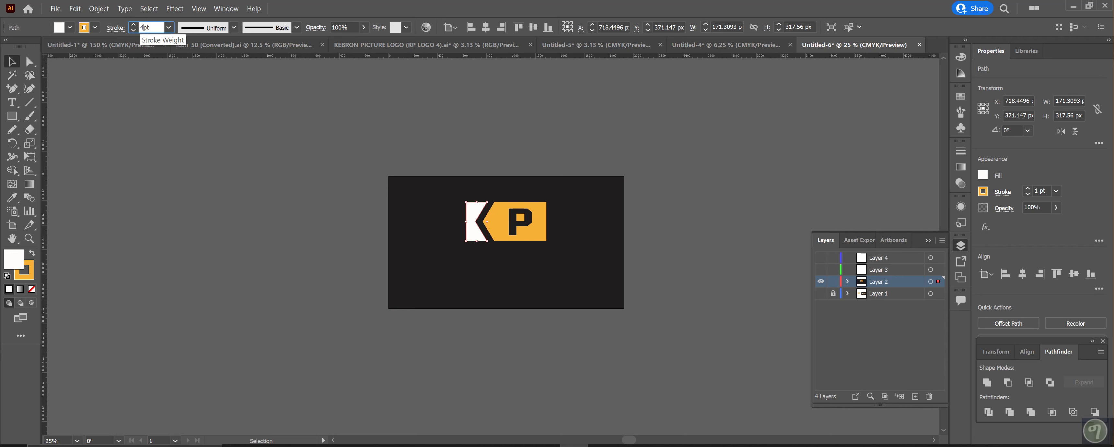
text(4)
Remove the fill of the orange block group and give it a white 1 pt stroke
click(498, 222)
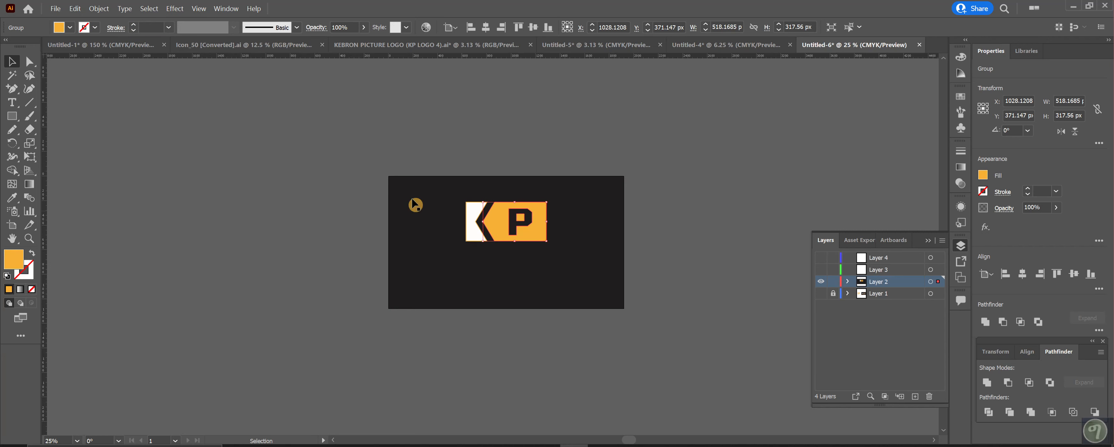
click(70, 27)
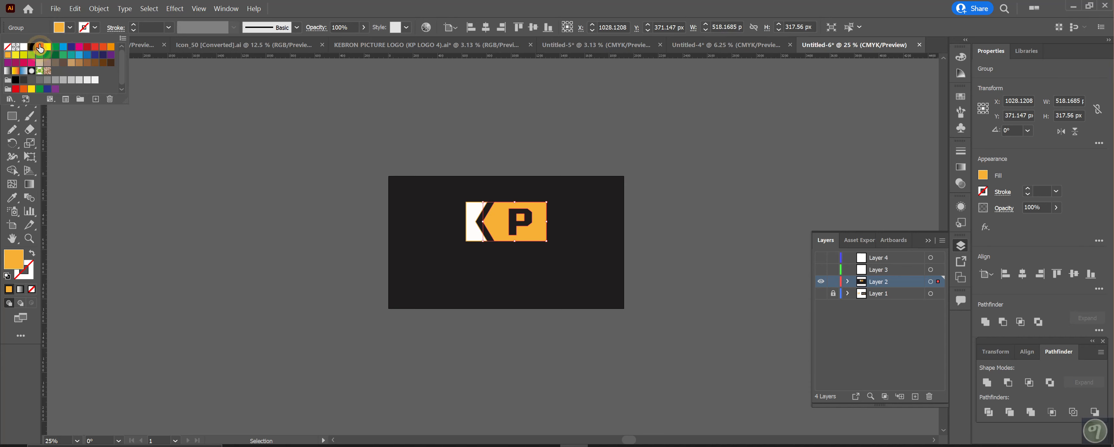
click(7, 48)
click(89, 27)
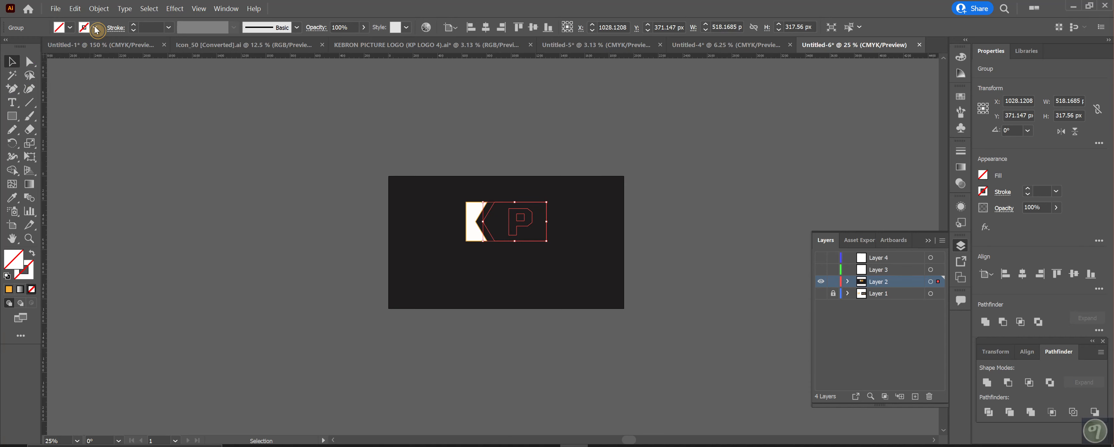
click(96, 29)
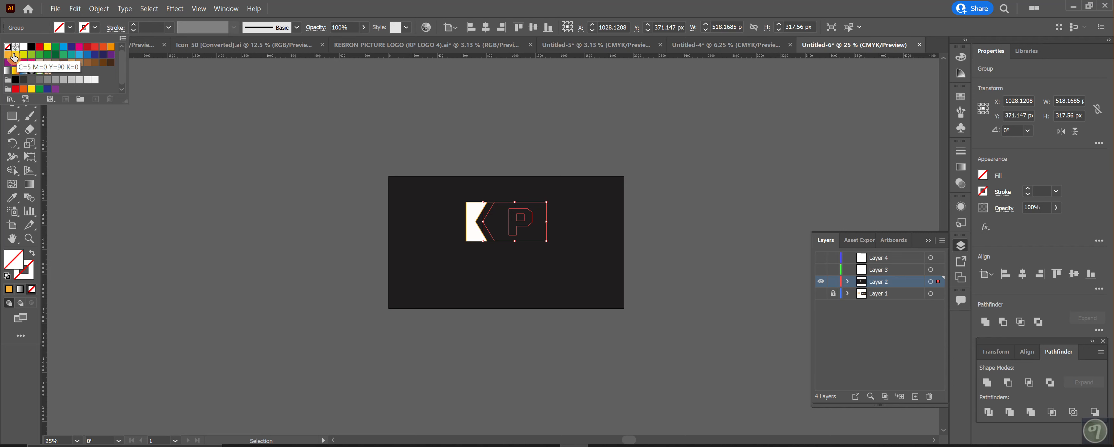
click(22, 48)
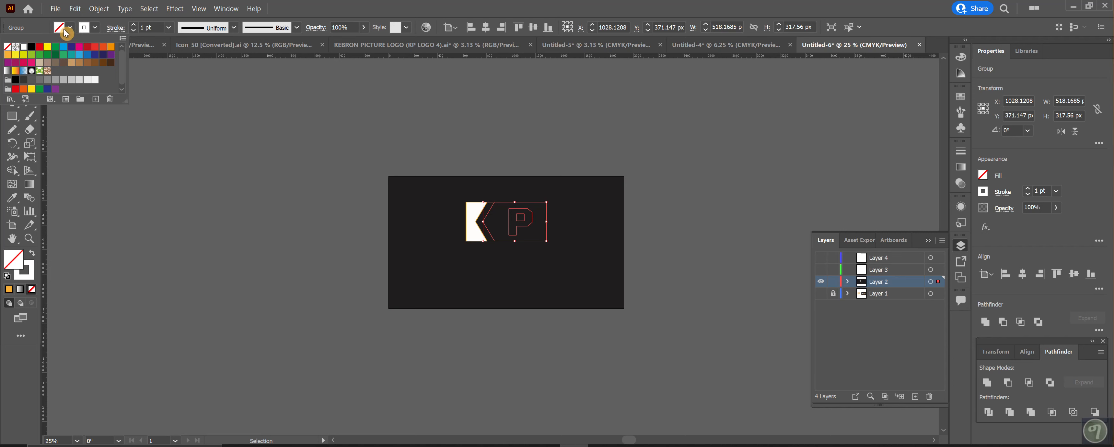
Set the block group's fill back to orange
click(58, 27)
click(58, 27)
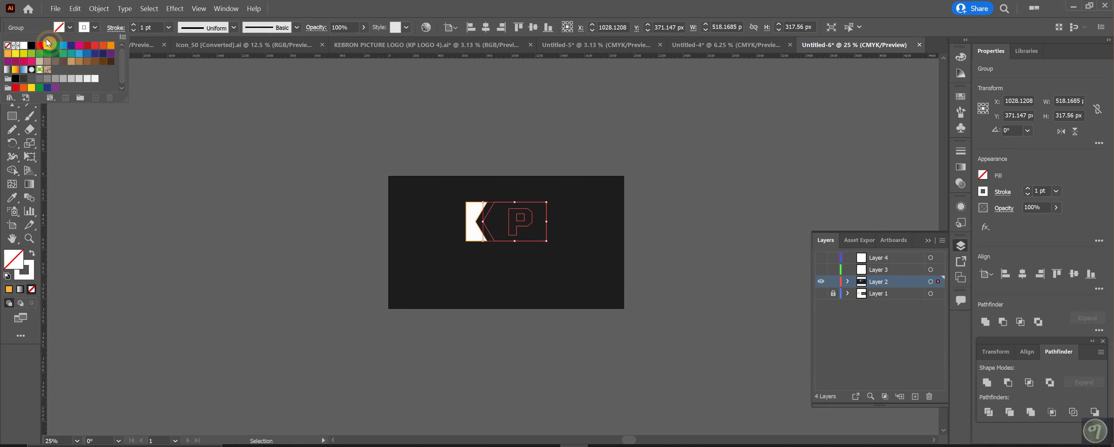
click(7, 54)
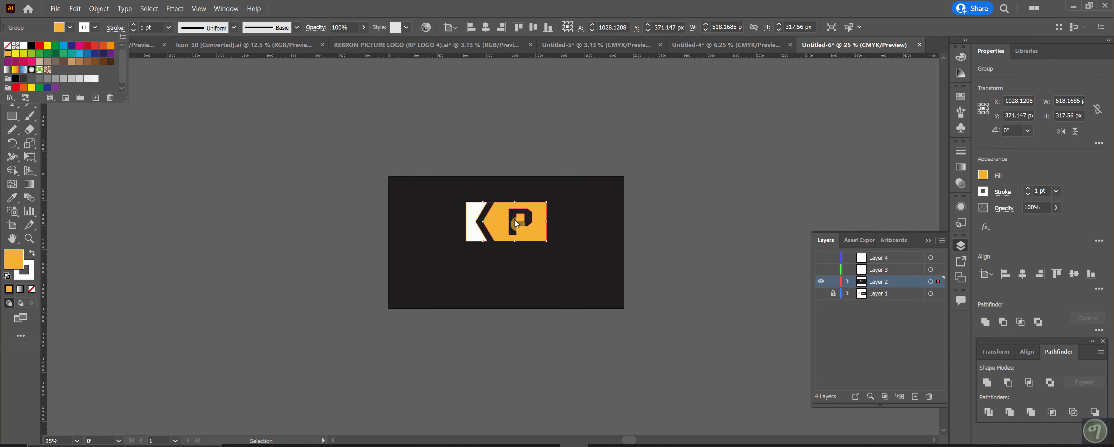
click(569, 218)
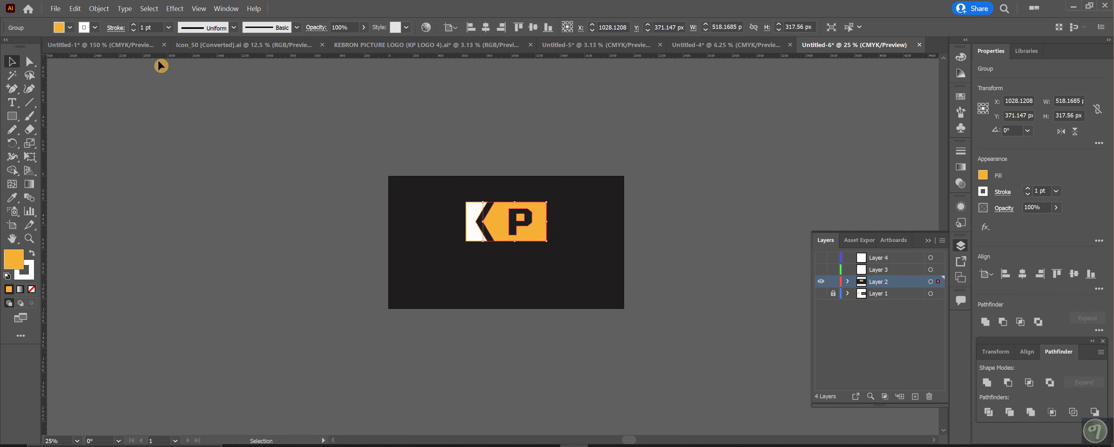
Increase the white stroke weight of the orange block group so its outline matches the K's outline
double_click(144, 29)
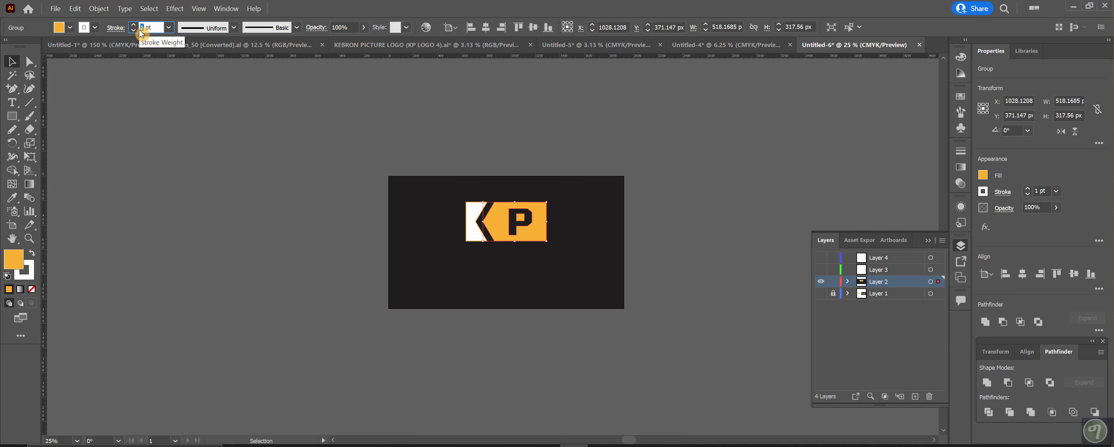
click(602, 257)
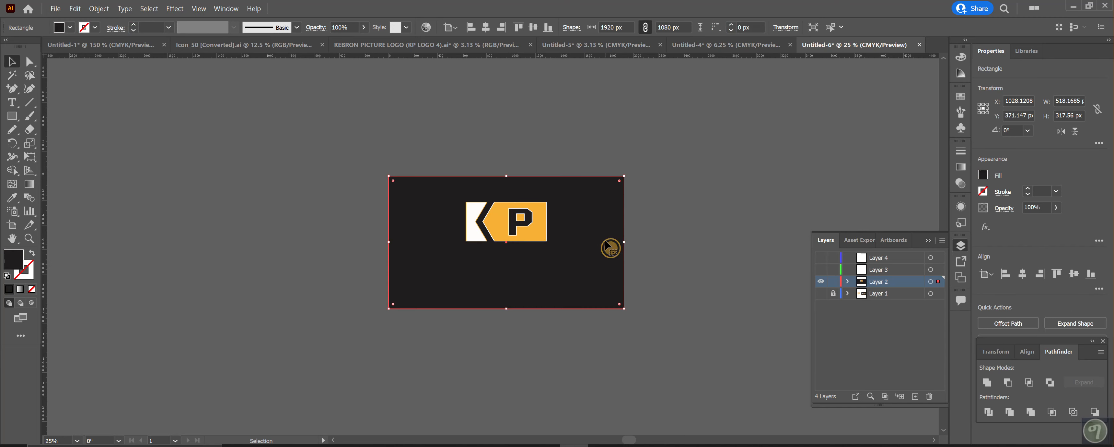
key(ctrl+1)
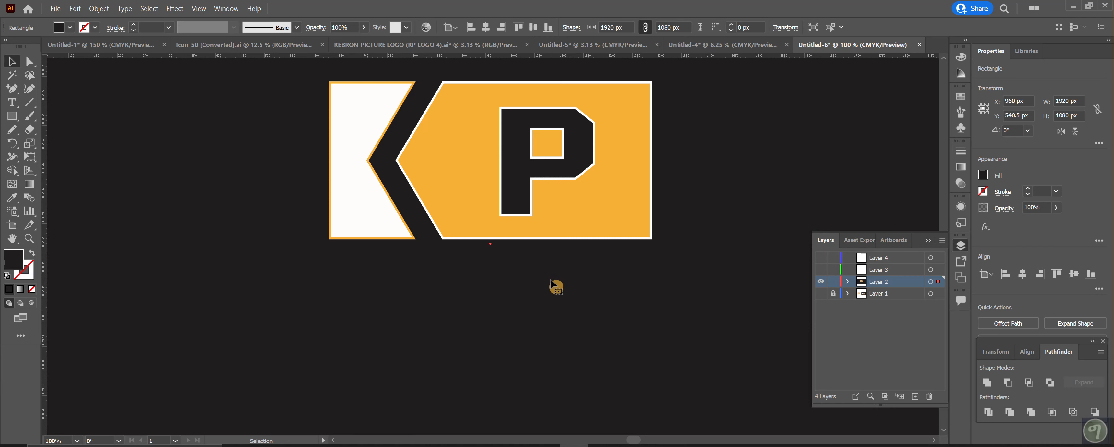
scroll(553, 282, up, 2)
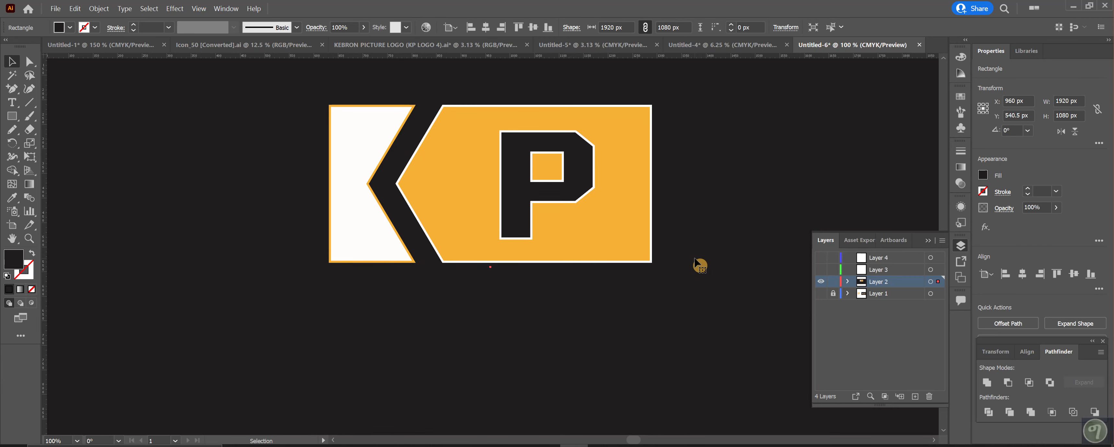
Check the reference wordmark in the Untitled-4 document, and add the text KEBRON PICTURES in capitals below the logo in Untitled-6
click(775, 45)
scroll(621, 322, down, 1)
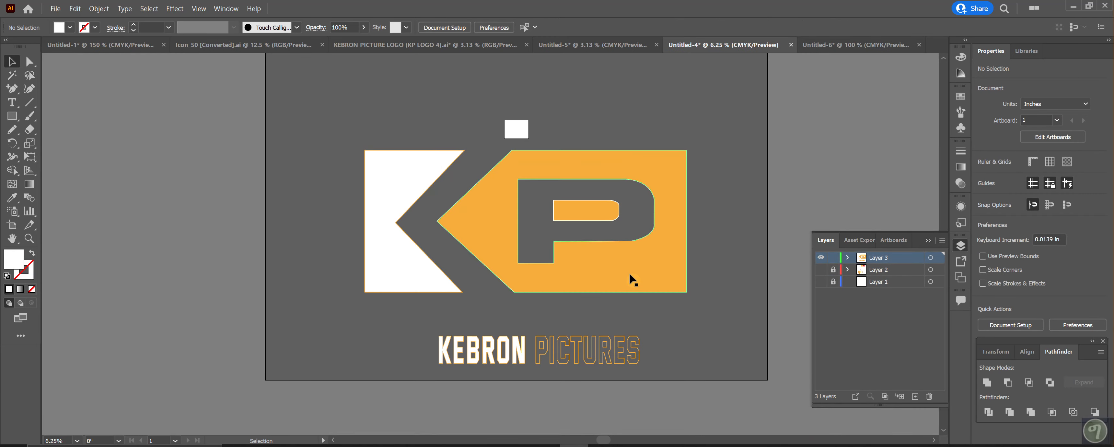
mouse_move(560, 365)
mouse_down()
mouse_move(579, 372)
mouse_move(552, 365)
mouse_up()
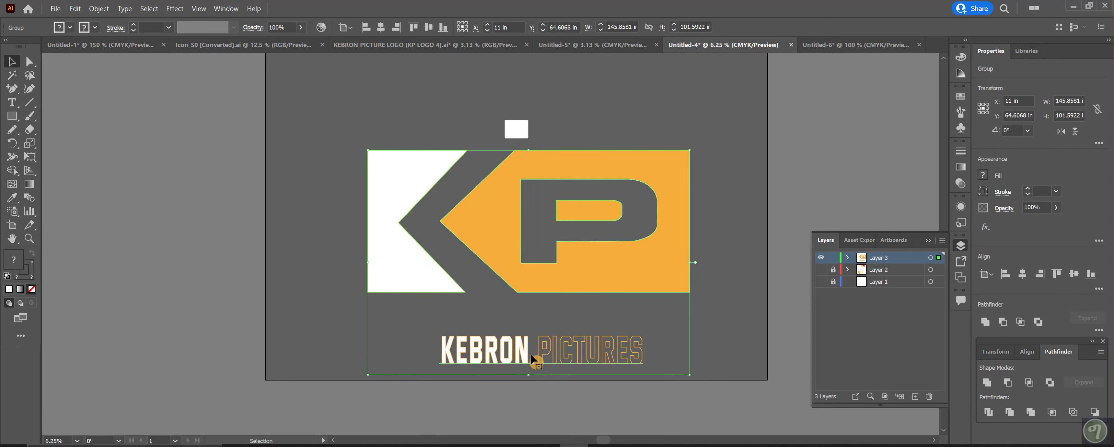
click(860, 51)
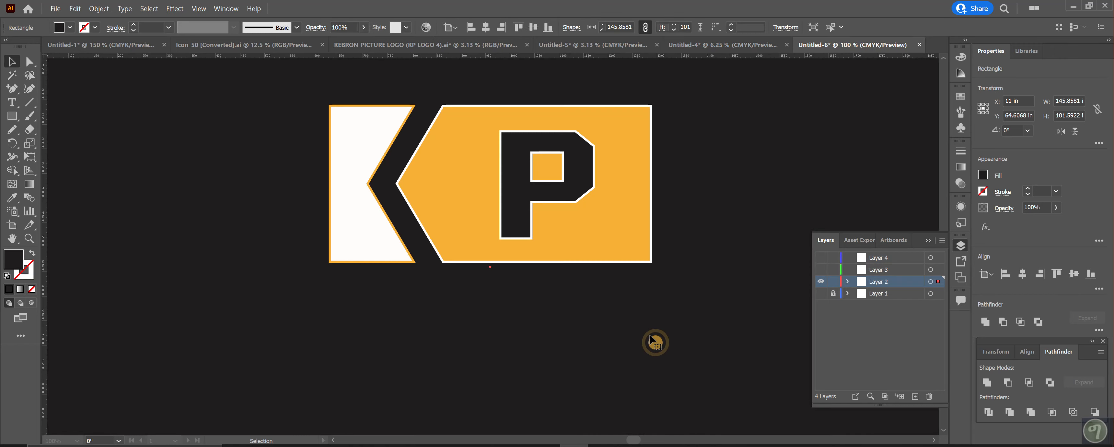
click(12, 103)
click(383, 327)
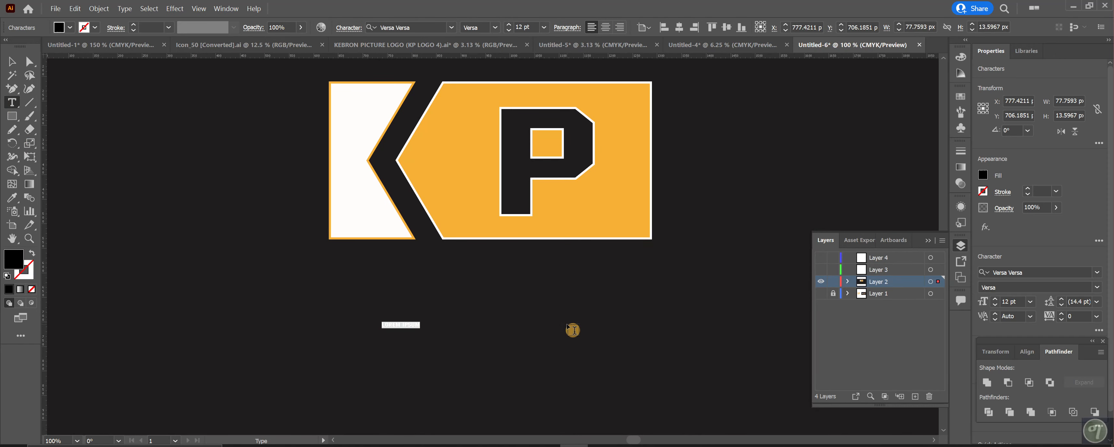
key(Caps_Lock)
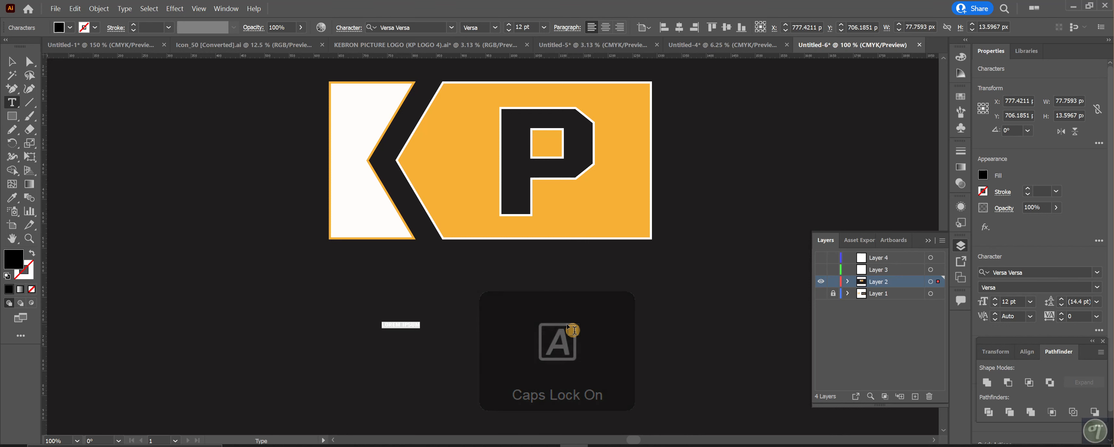
text(KEBRON PICTURES)
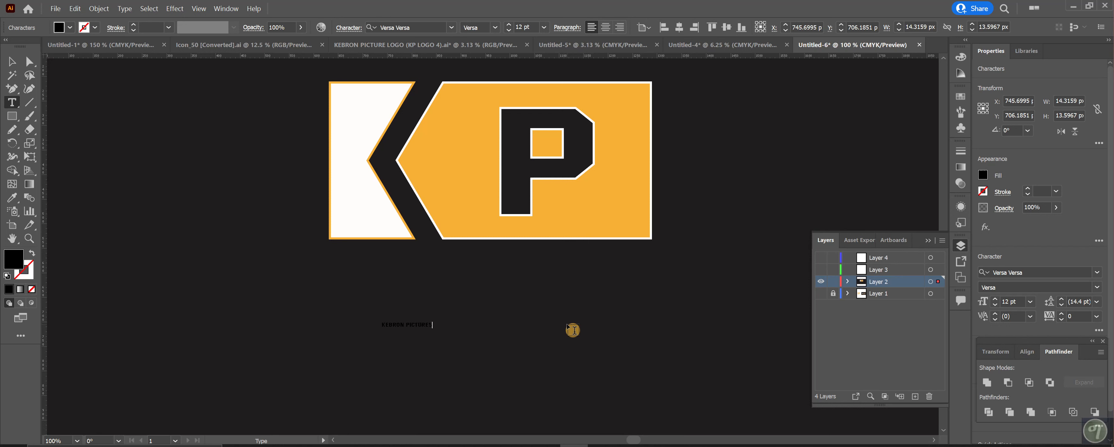
Set the fill of the whole KEBRON PICTURES text to white
key(ctrl+a)
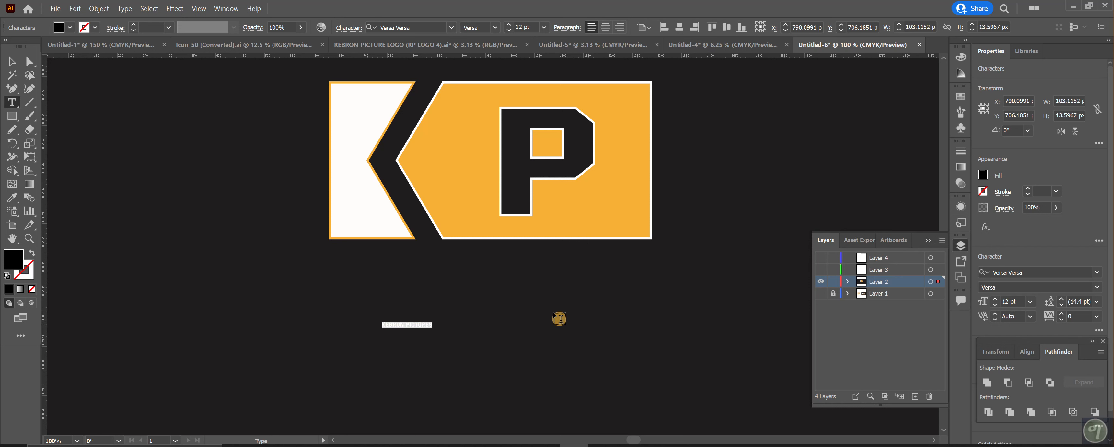
double_click(15, 263)
click(486, 121)
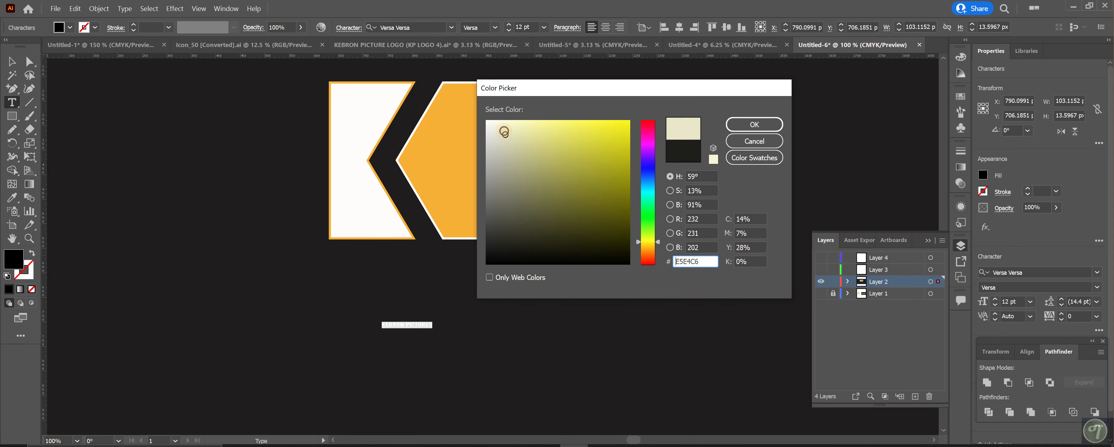
click(746, 125)
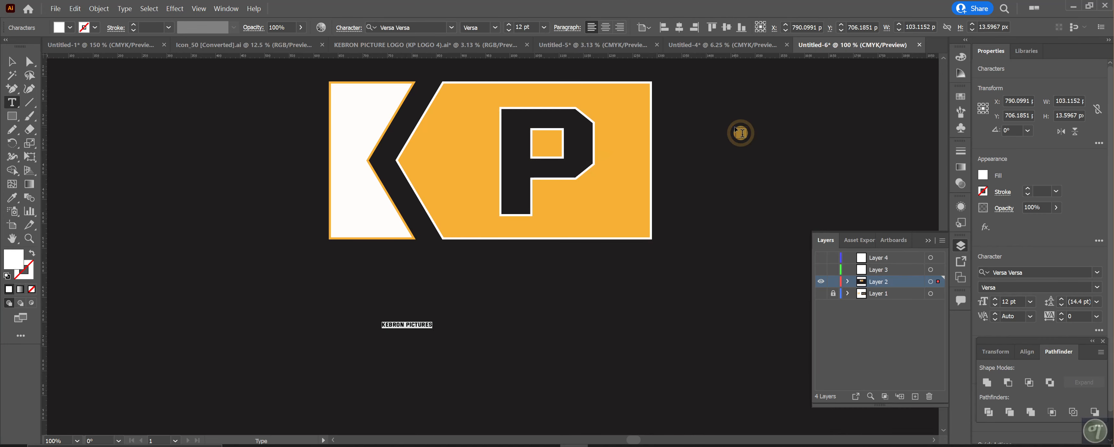
Scale the KEBRON PICTURES text up to about 419 × 132 px and place it below the logo at about X 905, Y 698 px
click(16, 66)
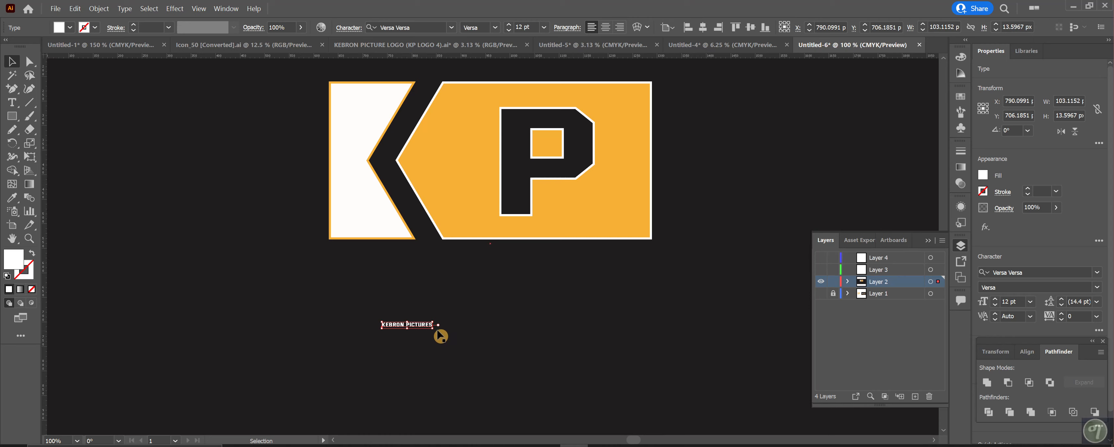
drag(434, 328, 579, 388)
drag(513, 367, 498, 344)
Check the wordmark's styling in Untitled-4, and give the word PICTURES in Untitled-6 no fill and an orange 1 pt stroke
click(744, 45)
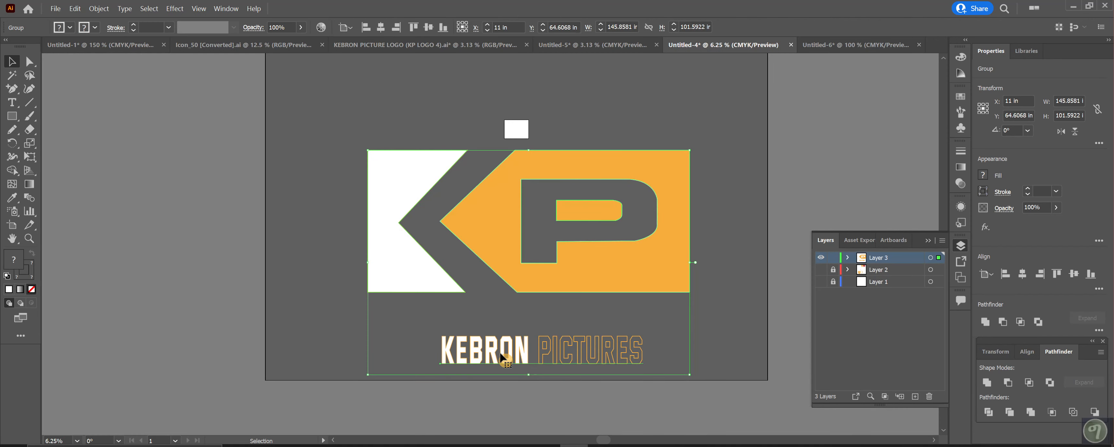
scroll(501, 357, up, 2)
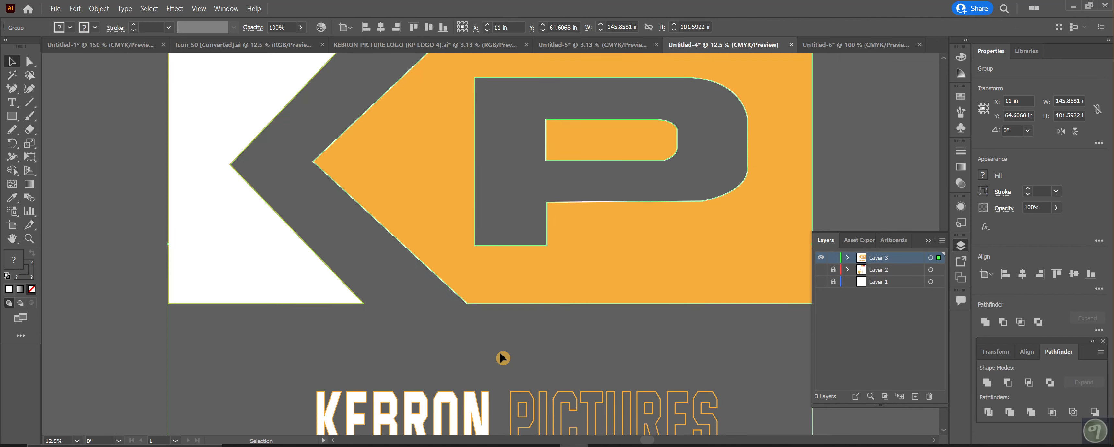
scroll(498, 355, down, 2)
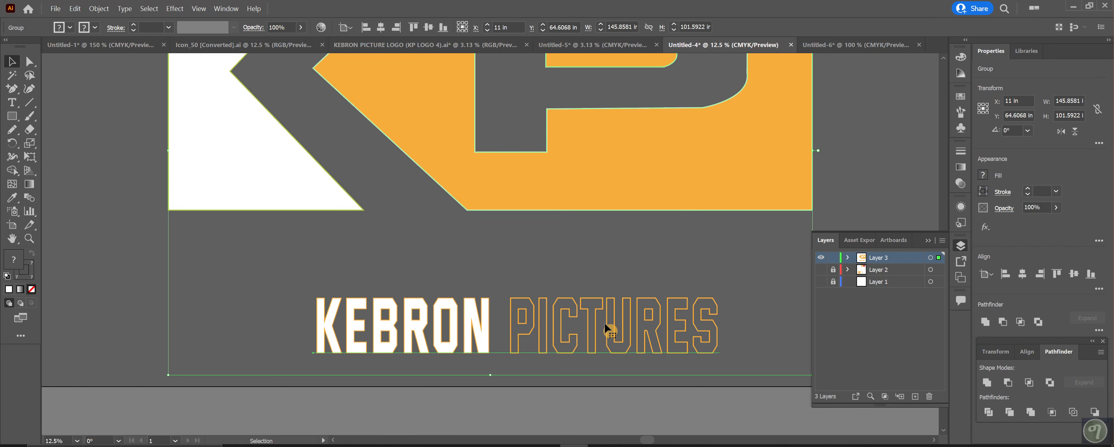
click(855, 44)
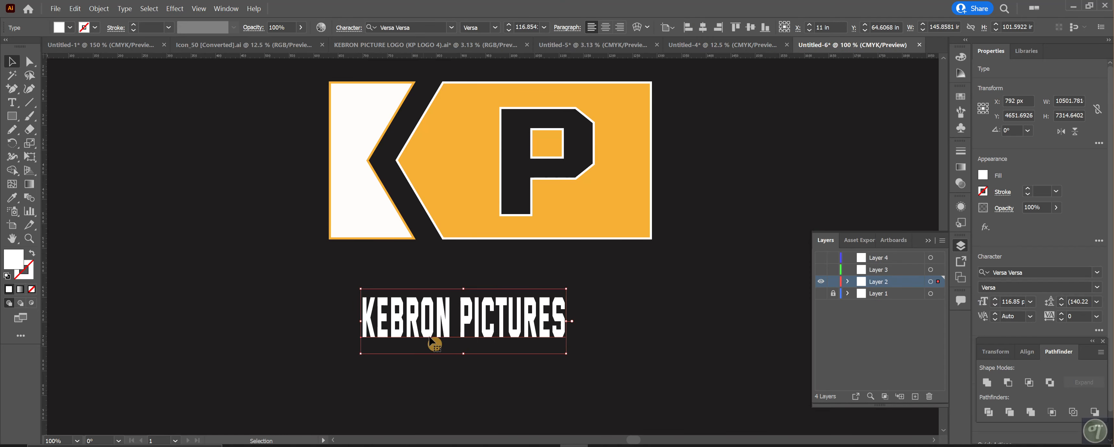
double_click(467, 318)
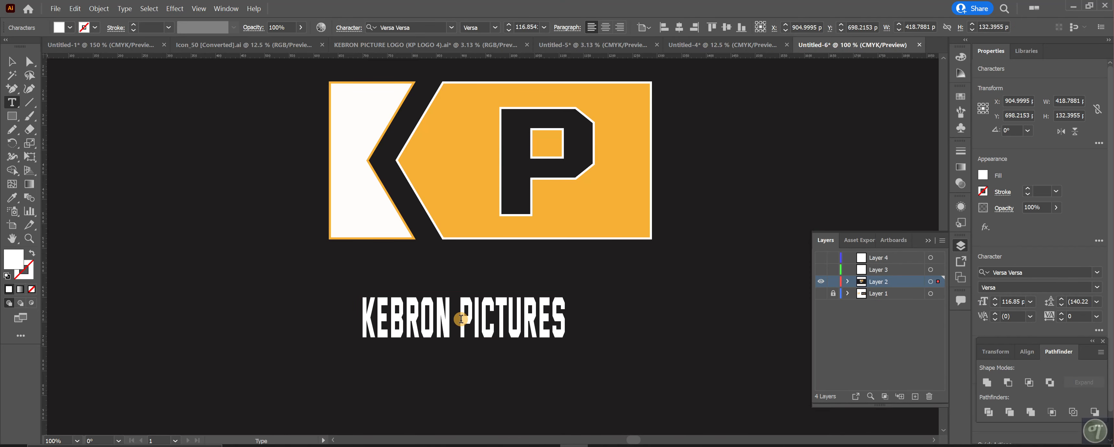
drag(458, 318, 612, 332)
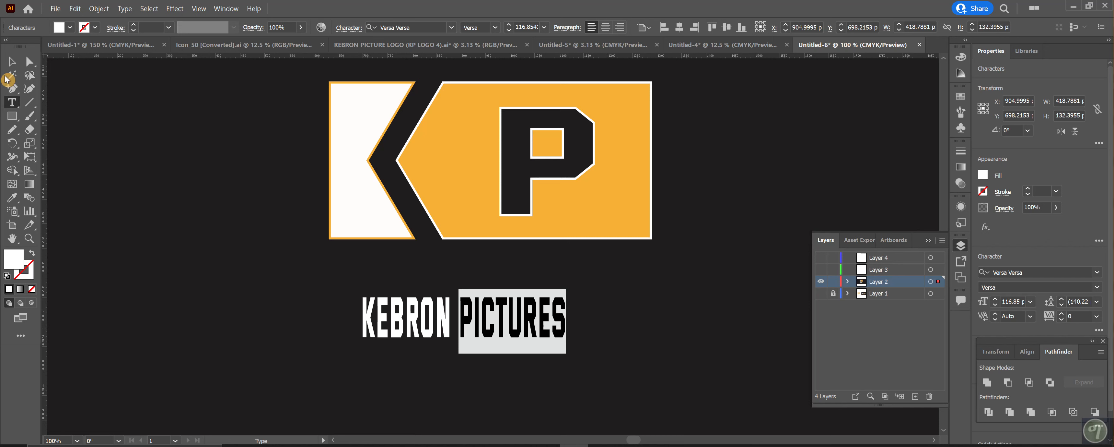
click(70, 28)
click(7, 47)
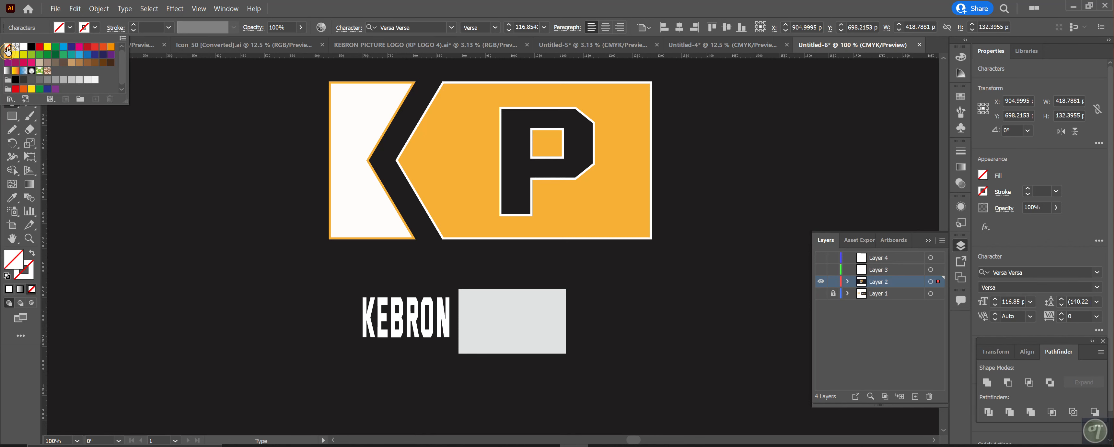
click(97, 29)
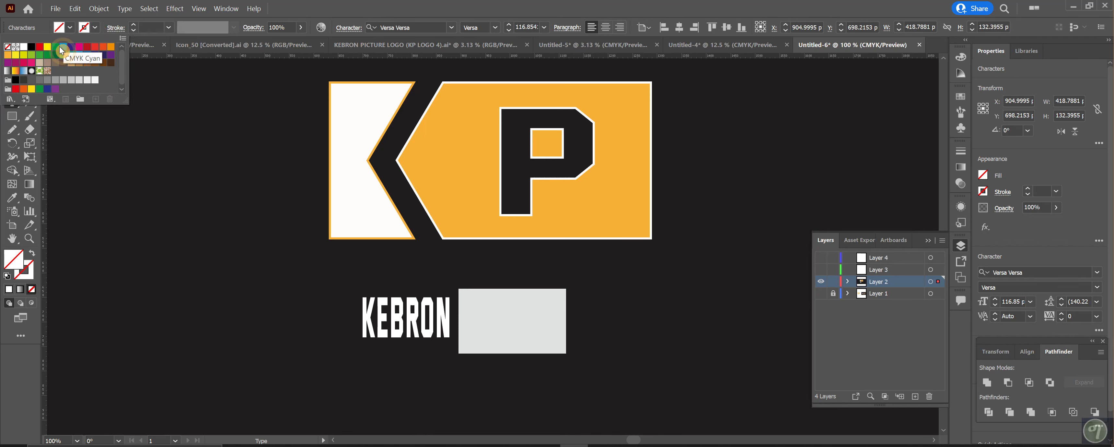
click(7, 57)
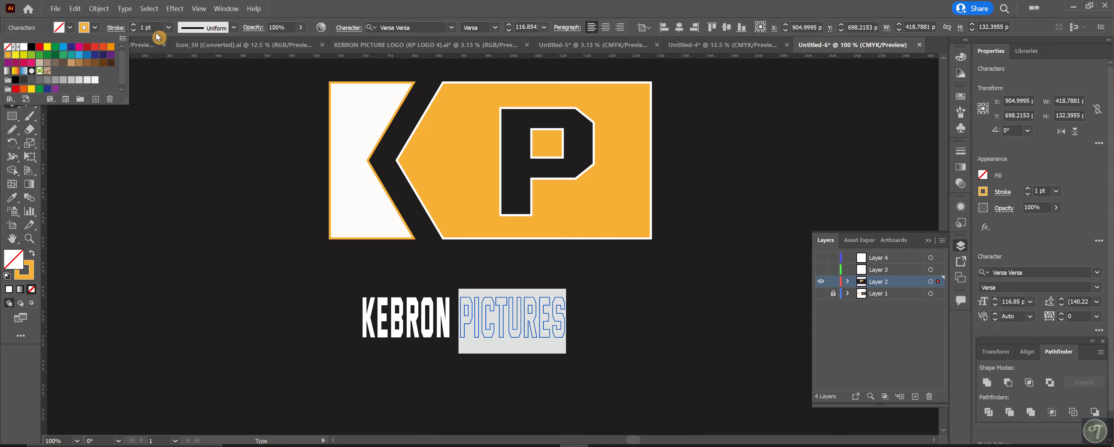
click(479, 305)
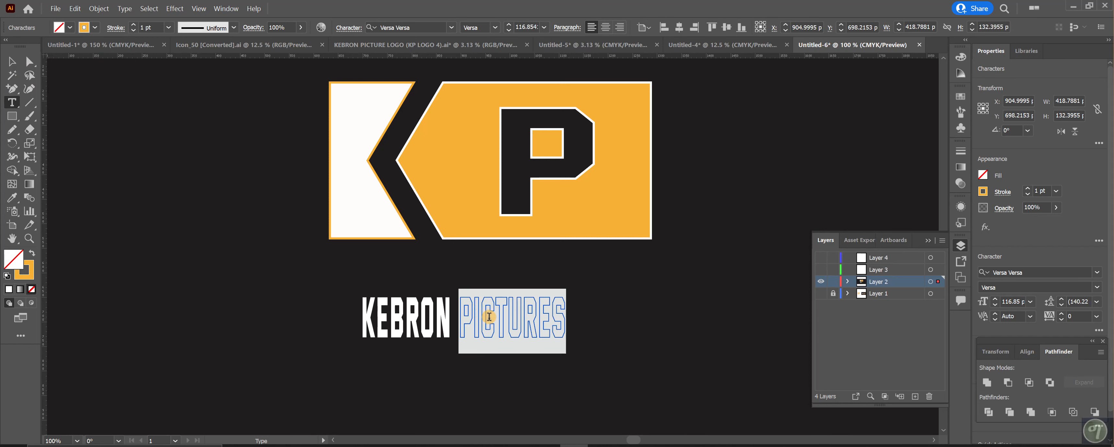
click(489, 317)
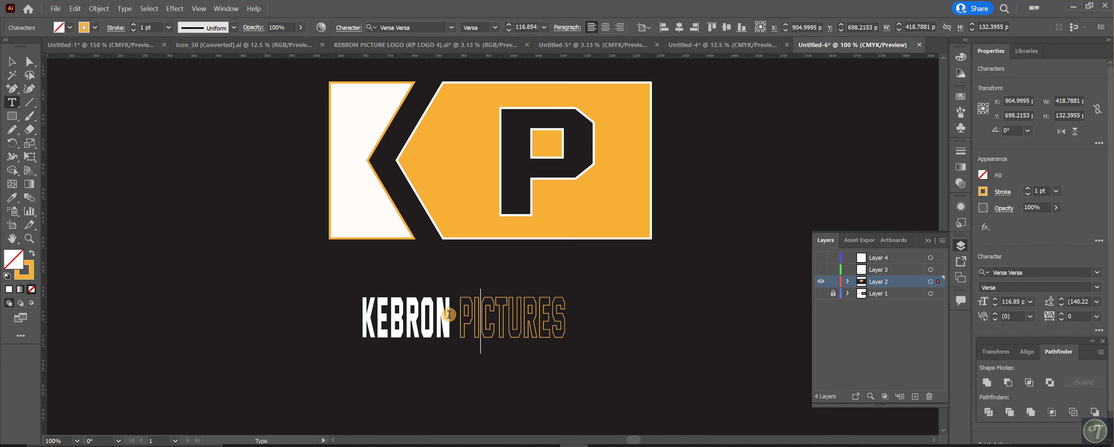
Compare with the reference in Untitled-4, and add an orange 1 pt stroke to the word KEBRON in Untitled-6
click(753, 45)
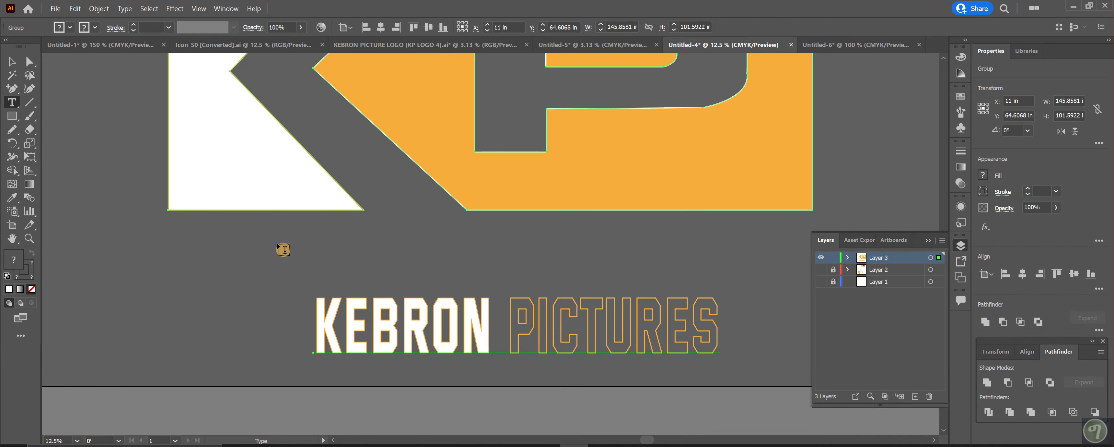
click(850, 45)
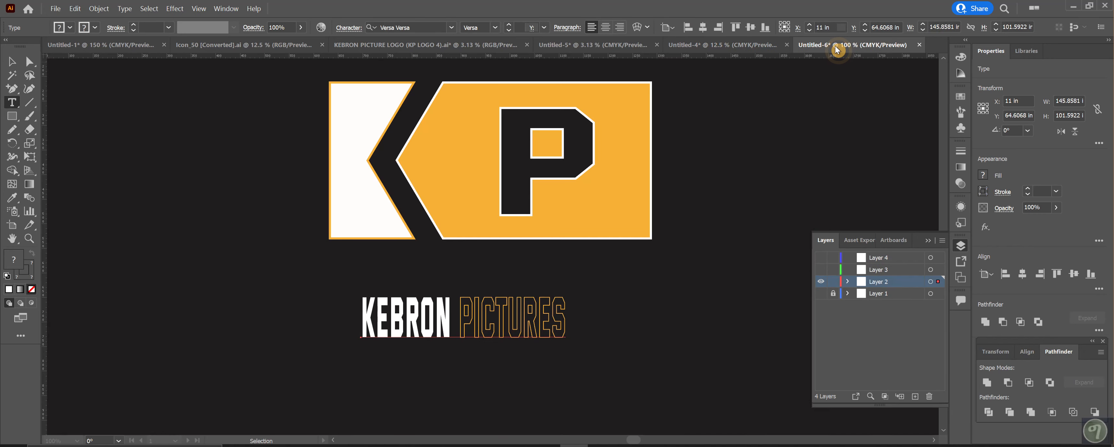
drag(448, 320, 324, 318)
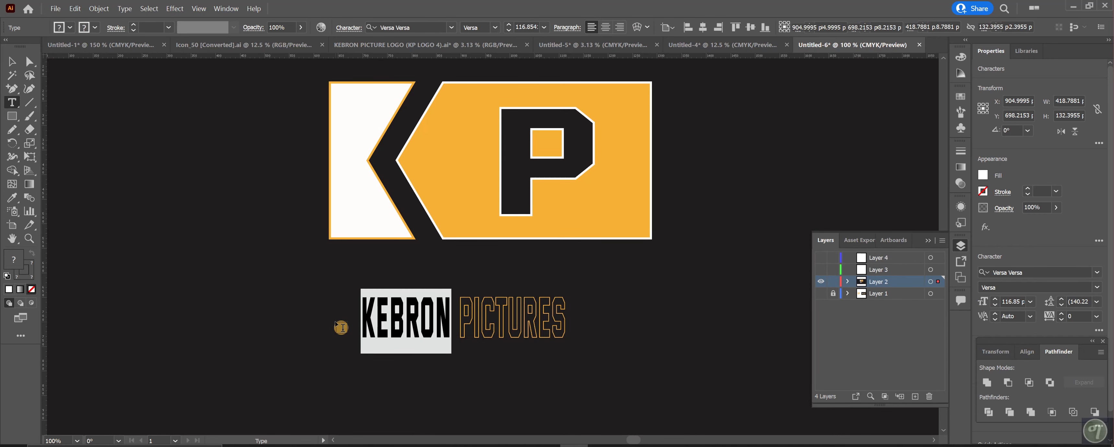
click(95, 27)
click(7, 60)
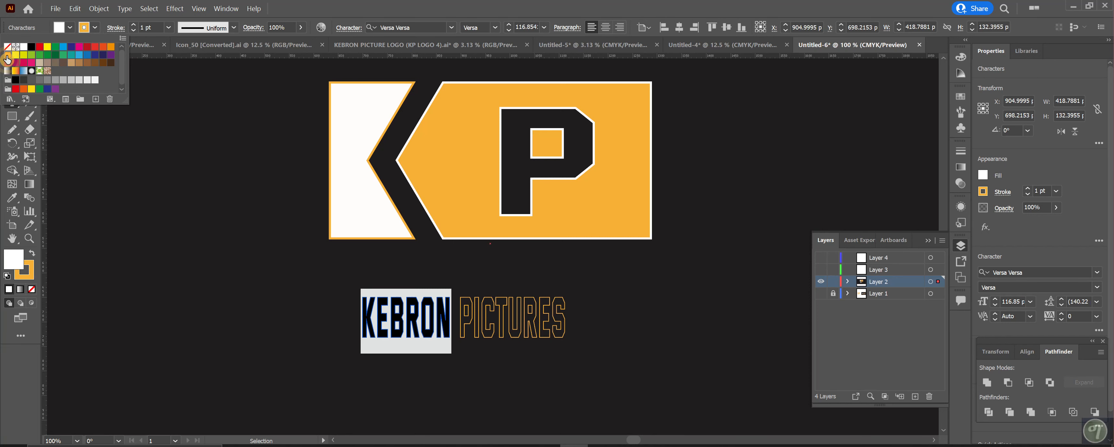
click(407, 316)
click(407, 321)
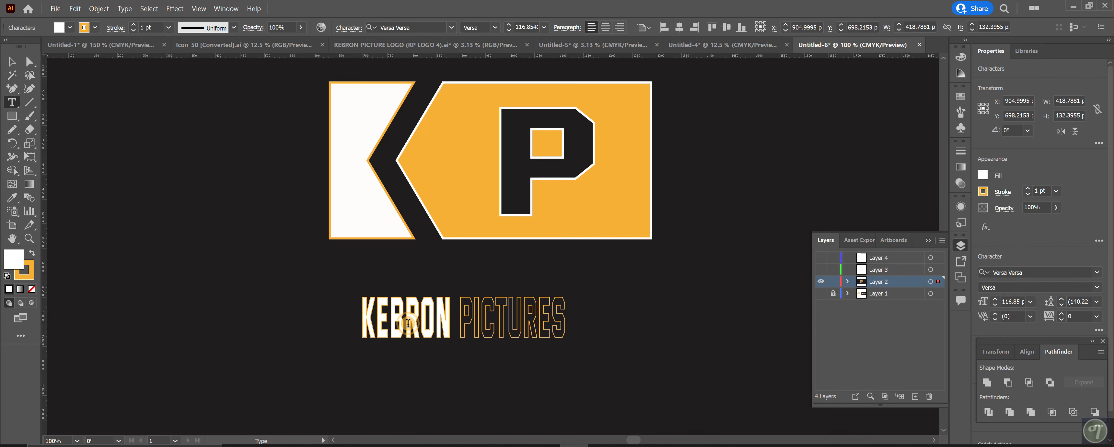
Reduce the wordmark's height to about 111 px and center it under the logo at about X 958, Y 690 px
key(Escape)
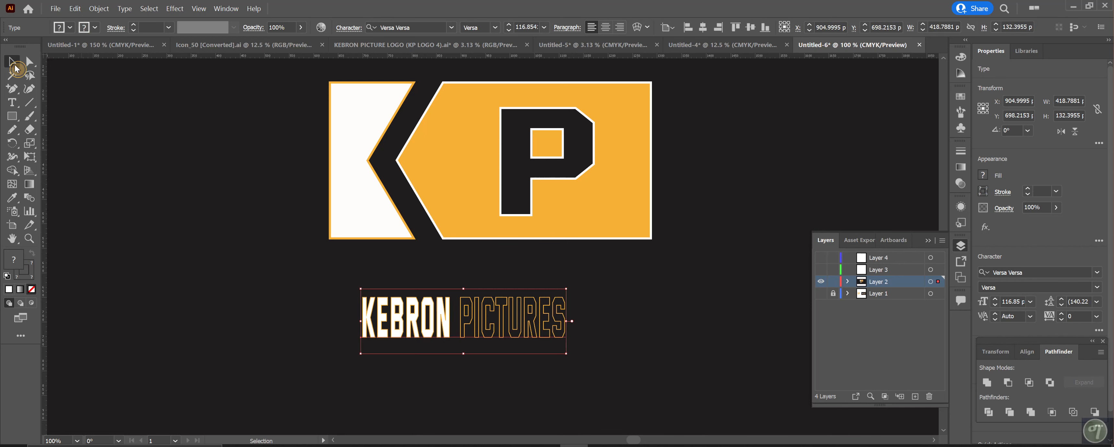
drag(520, 319, 543, 306)
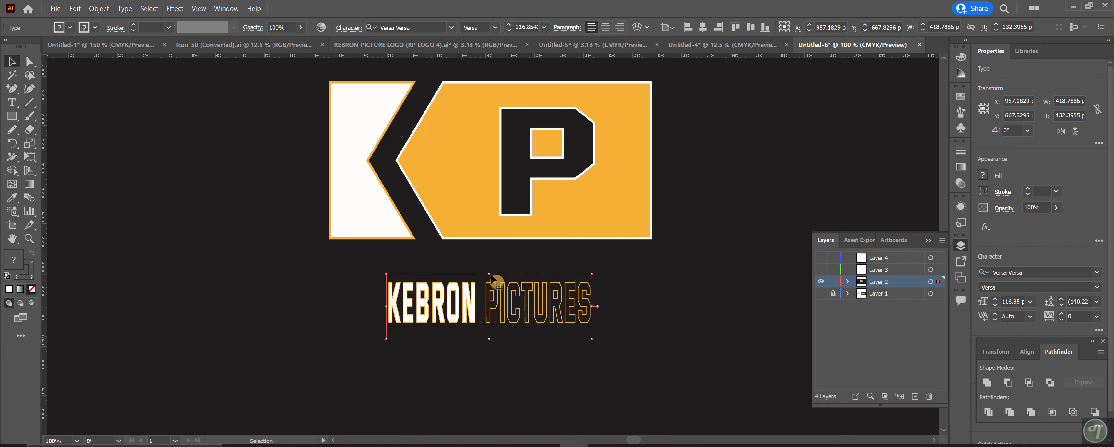
drag(490, 275, 490, 284)
drag(495, 311, 489, 290)
drag(489, 343, 489, 347)
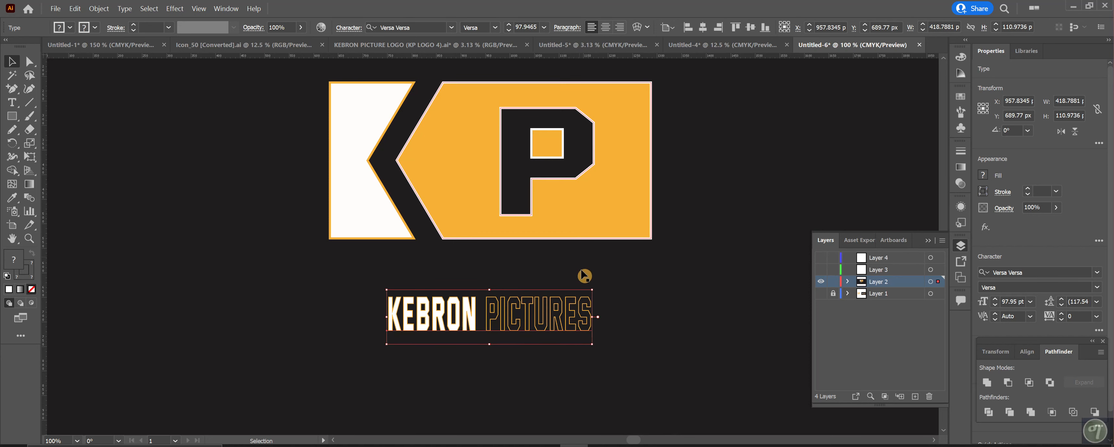
Give the word PICTURES an orange fill and a near-white FCFCFC 1 pt stroke
triple_click(524, 309)
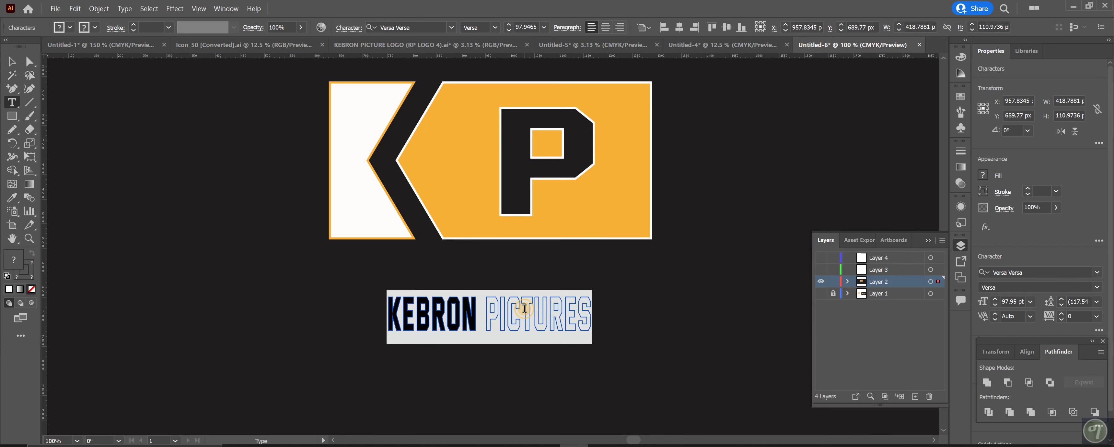
click(575, 311)
drag(485, 311, 592, 315)
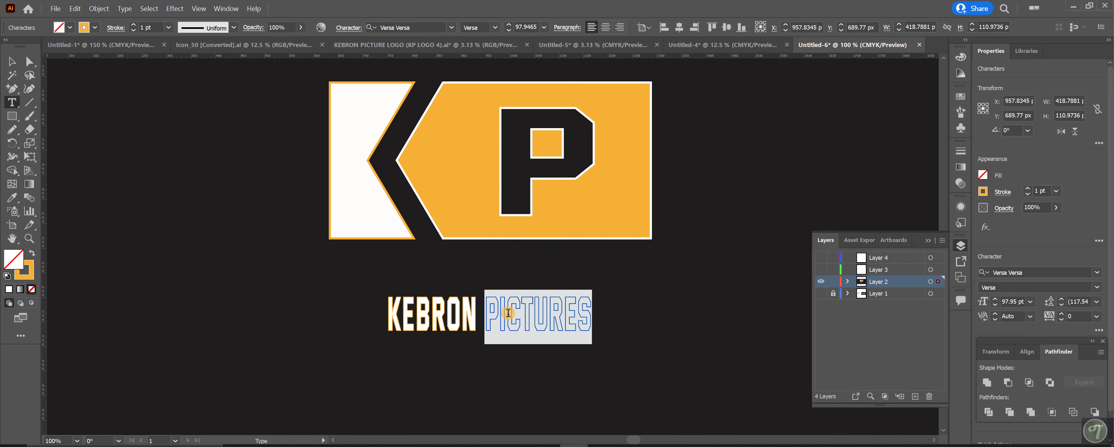
click(31, 256)
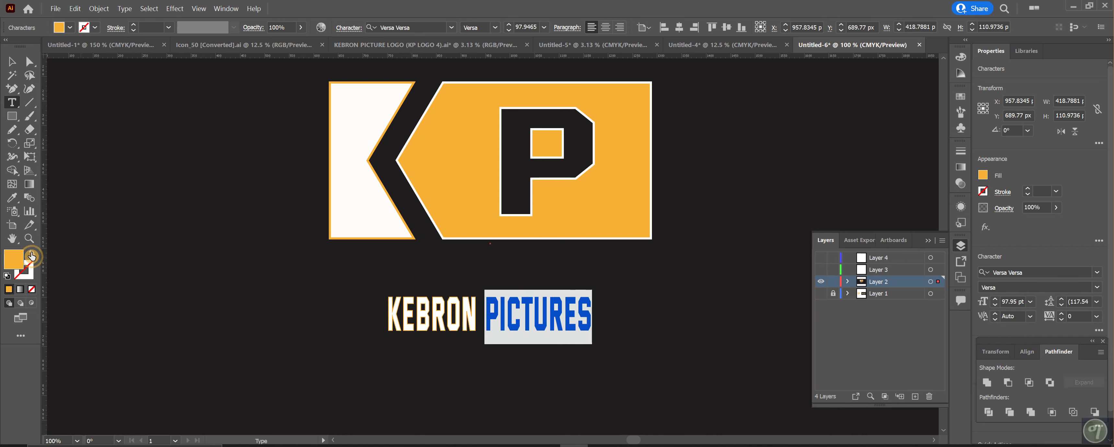
double_click(33, 273)
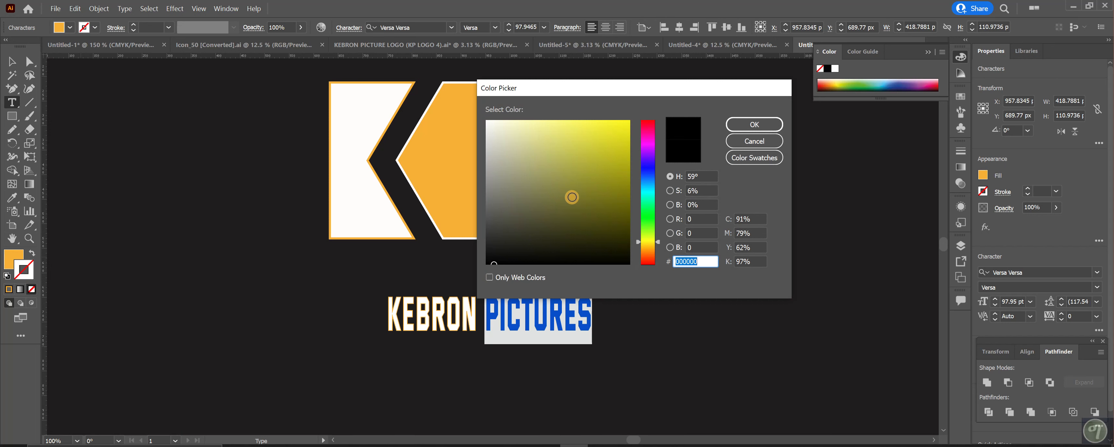
click(487, 123)
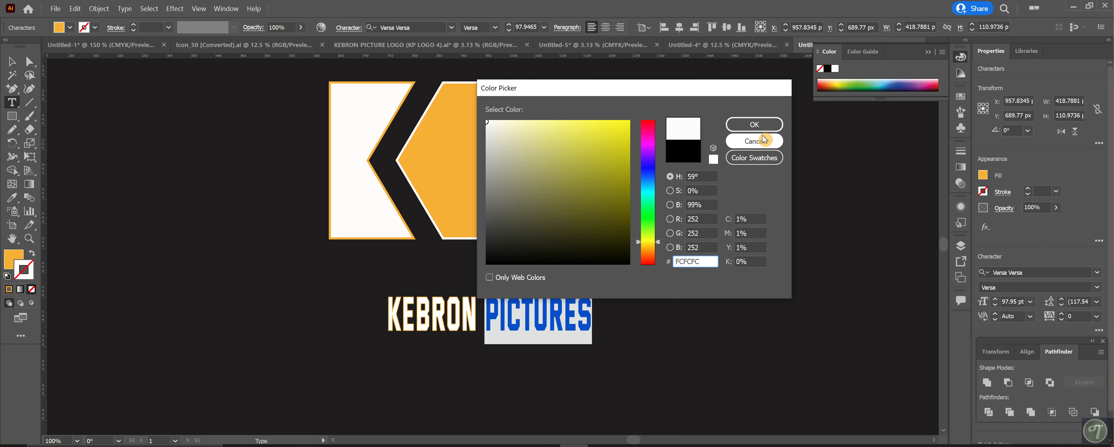
click(758, 125)
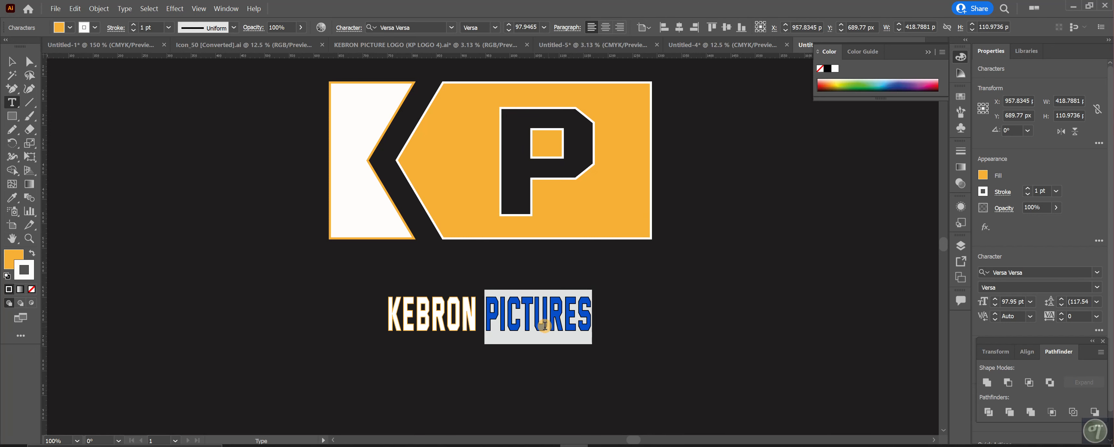
click(511, 318)
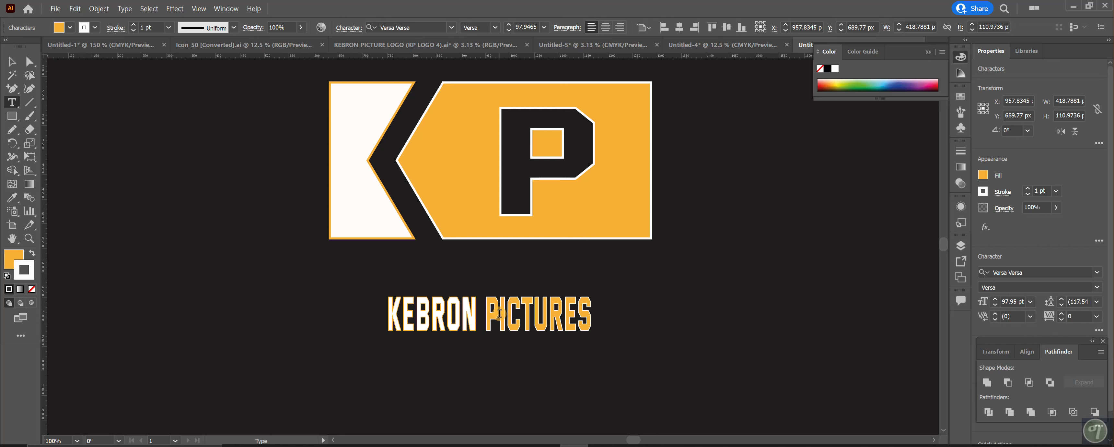
Set the word PICTURES back to no fill with an orange 1 pt stroke
drag(485, 313, 630, 320)
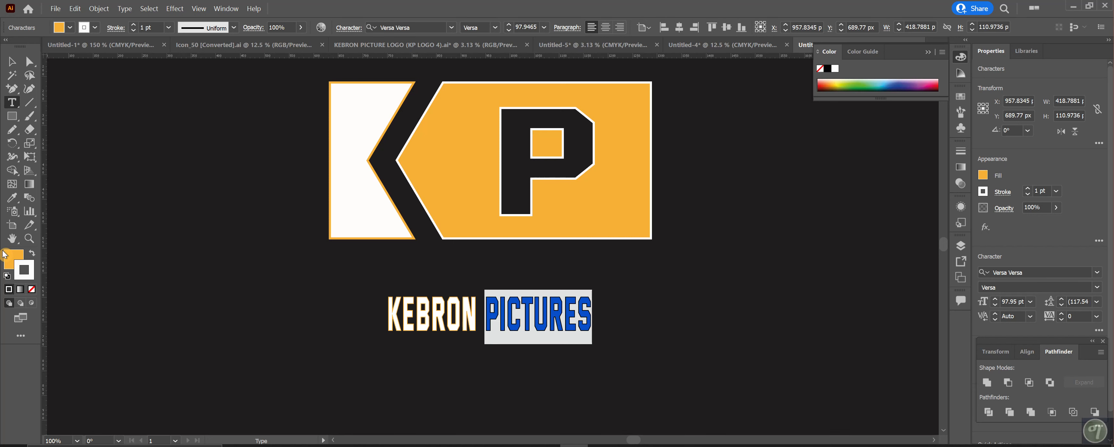
click(17, 259)
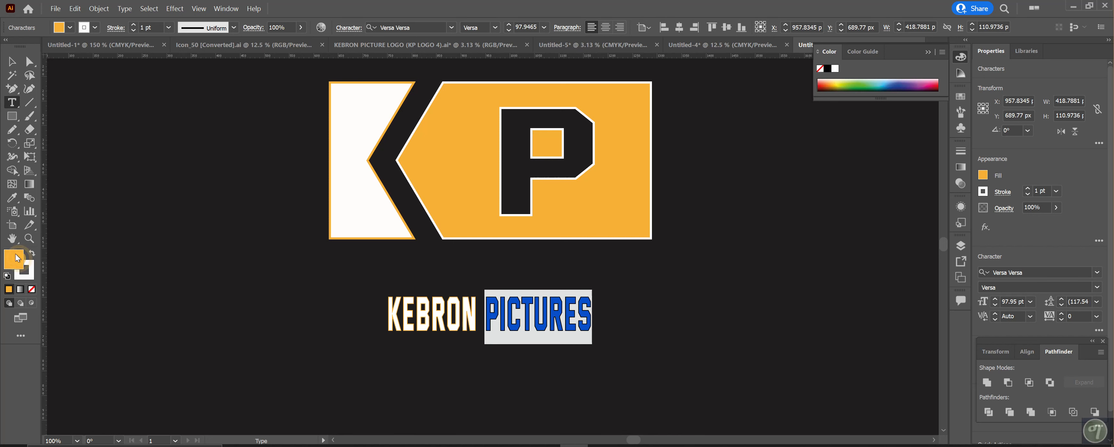
click(70, 27)
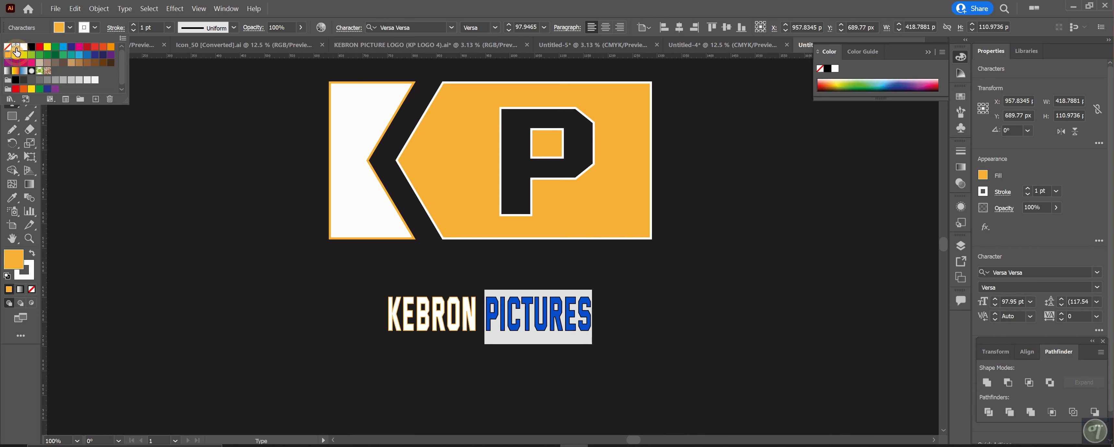
click(10, 52)
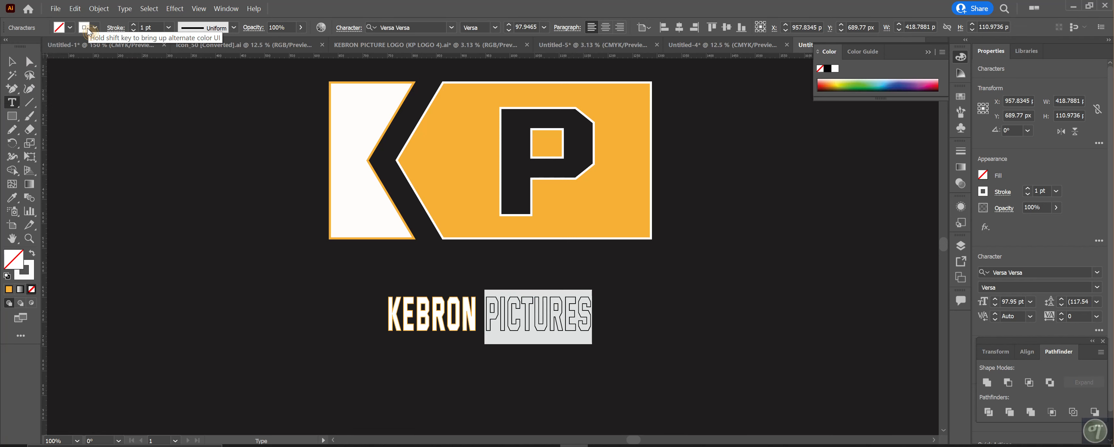
click(87, 30)
click(7, 53)
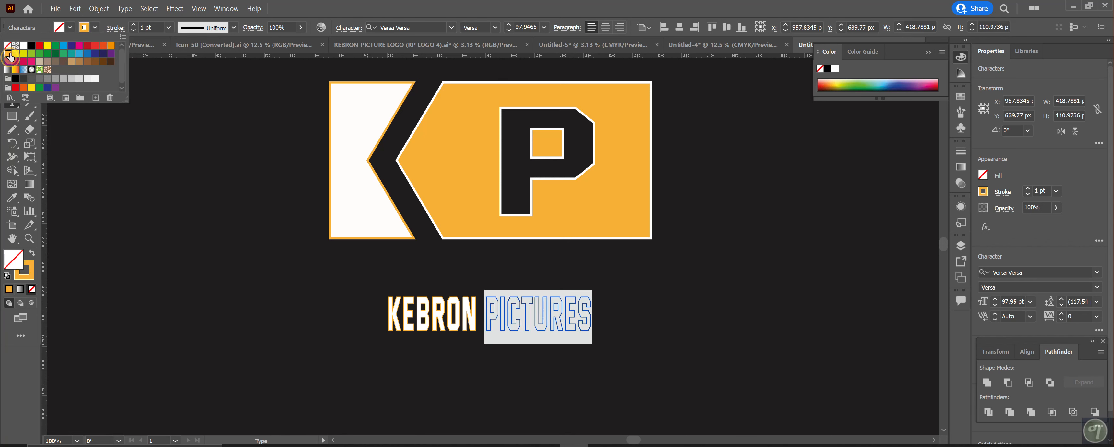
click(571, 315)
click(561, 311)
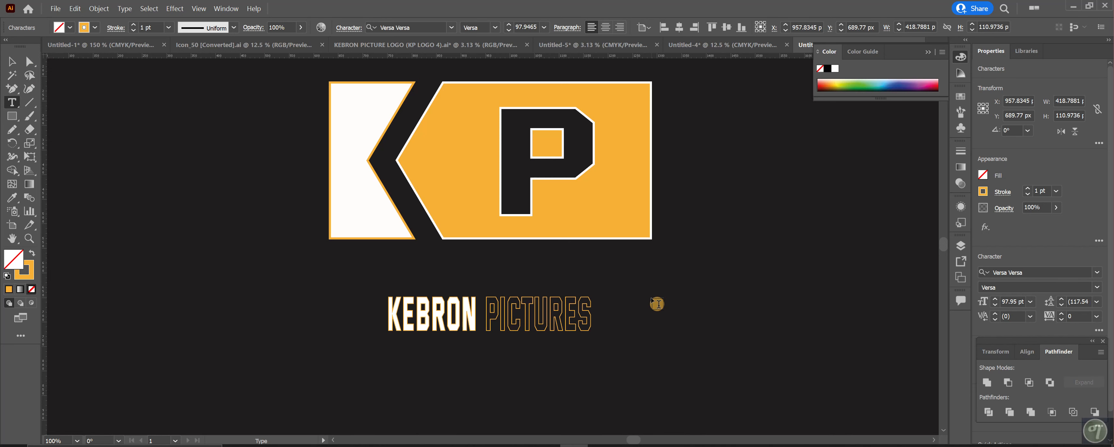
key(ctrl+minus)
key(ctrl+minus)
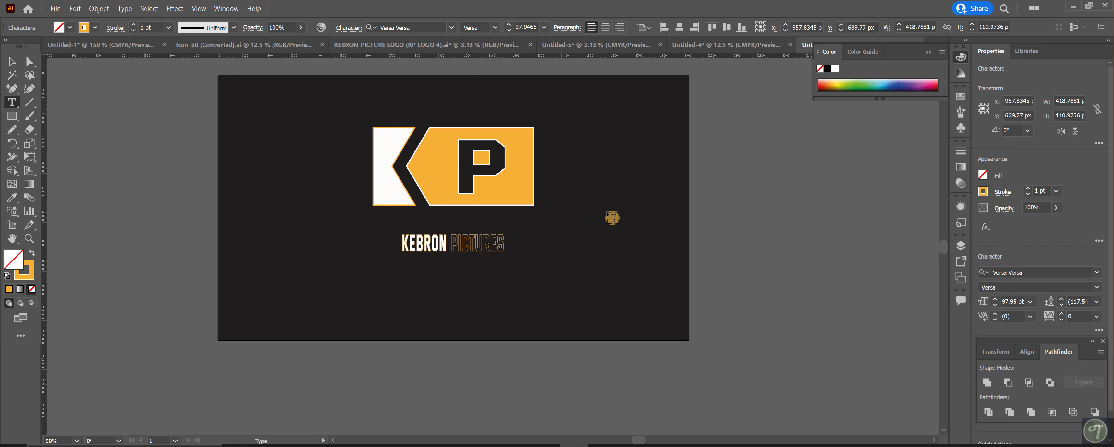
click(12, 61)
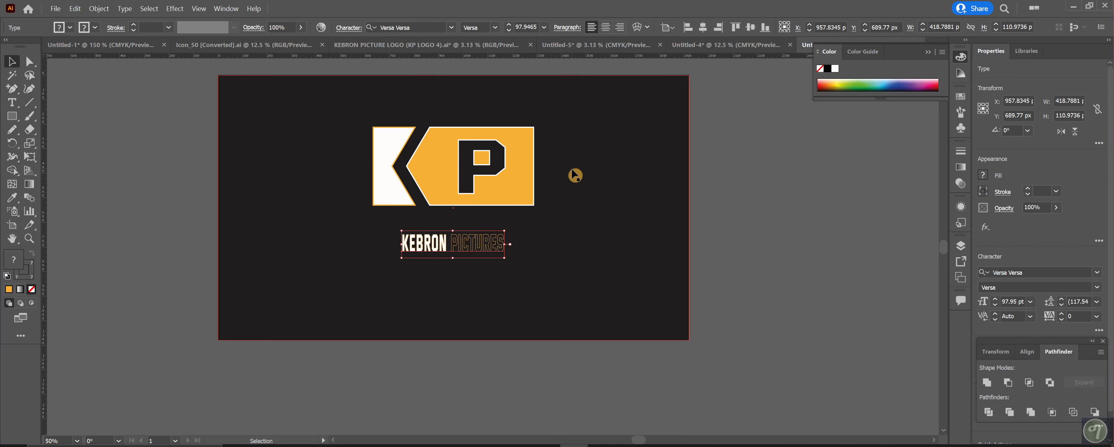
drag(574, 174, 448, 262)
key(ctrl+z)
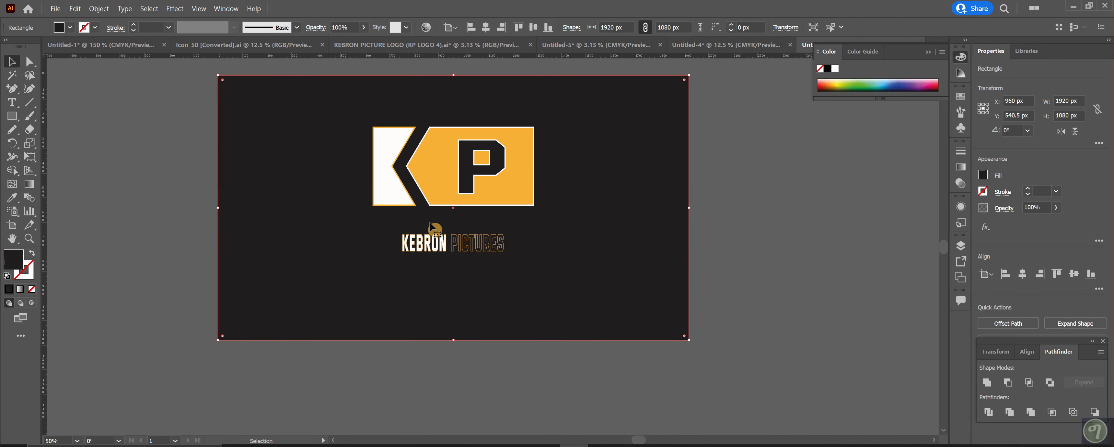
Group the K, the P block and the wordmark, and move the group to about X 1054, Y 429 px
click(433, 245)
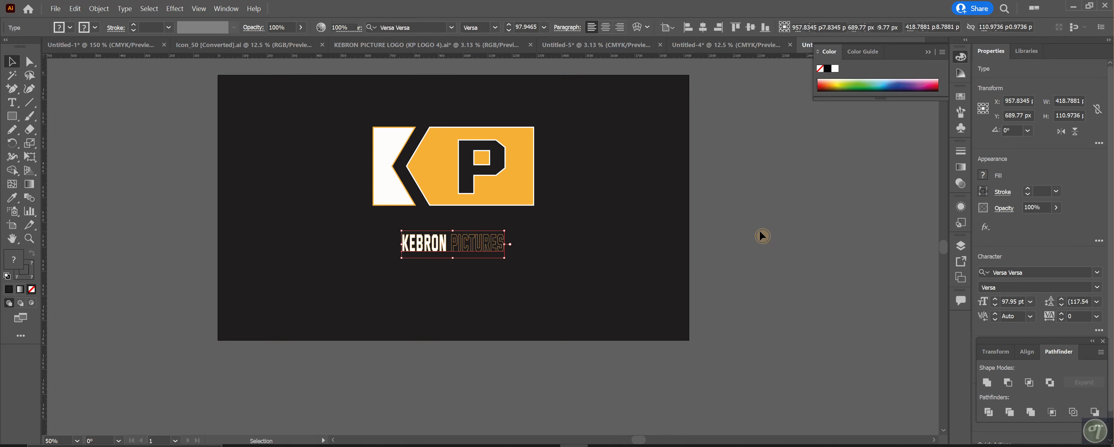
click(470, 201)
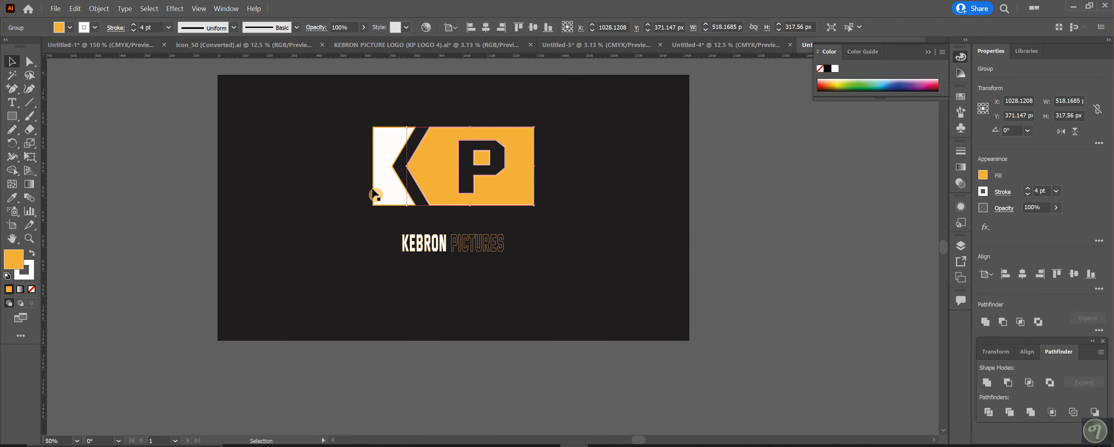
key(Caps_Lock)
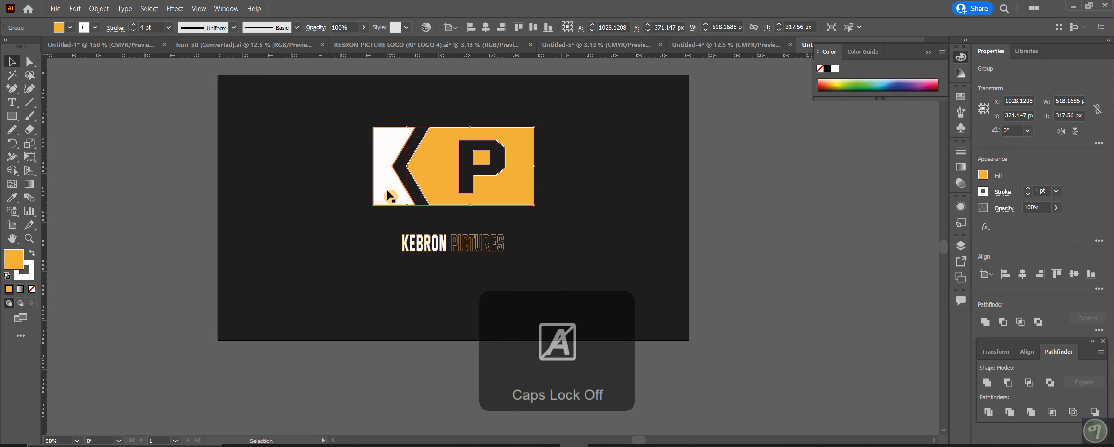
shift+click(390, 196)
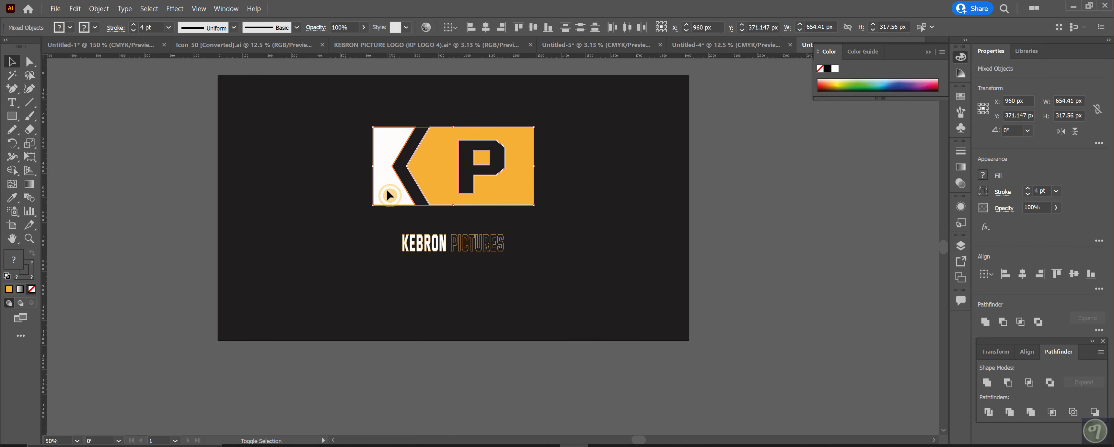
shift+click(428, 243)
right_click(427, 238)
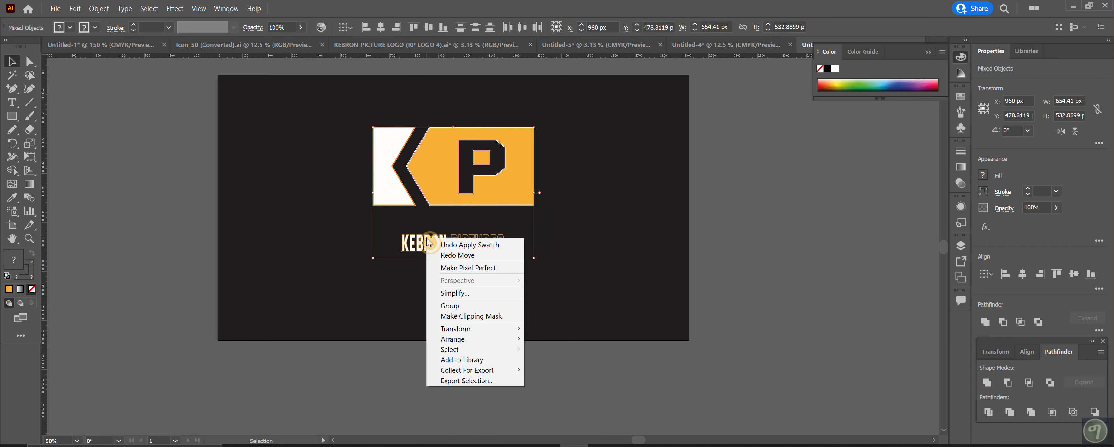
click(458, 309)
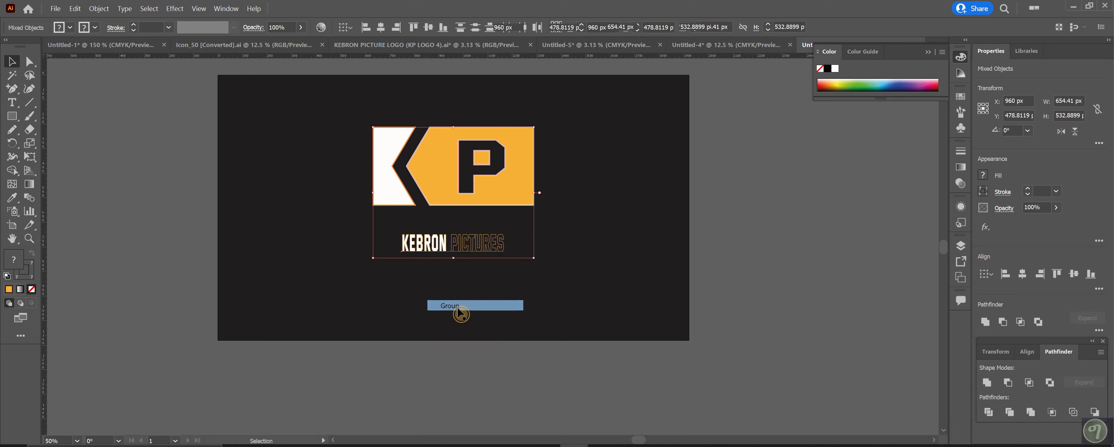
click(524, 220)
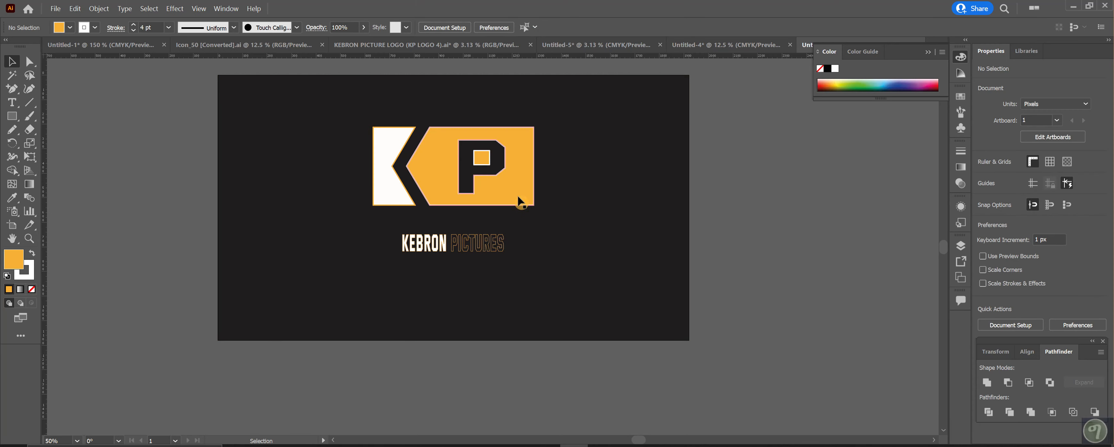
drag(511, 202, 553, 200)
mouse_move(430, 169)
mouse_down()
mouse_move(385, 174)
mouse_move(447, 176)
mouse_move(449, 167)
mouse_up()
click(879, 215)
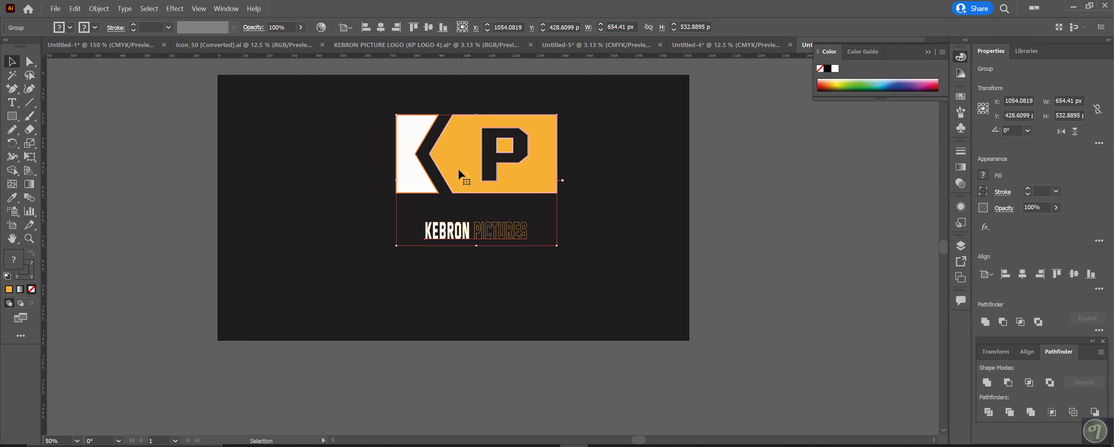
Ungroup the logo and move the KEBRON PICTURES wordmark up closer to the K and P shapes
right_click(463, 227)
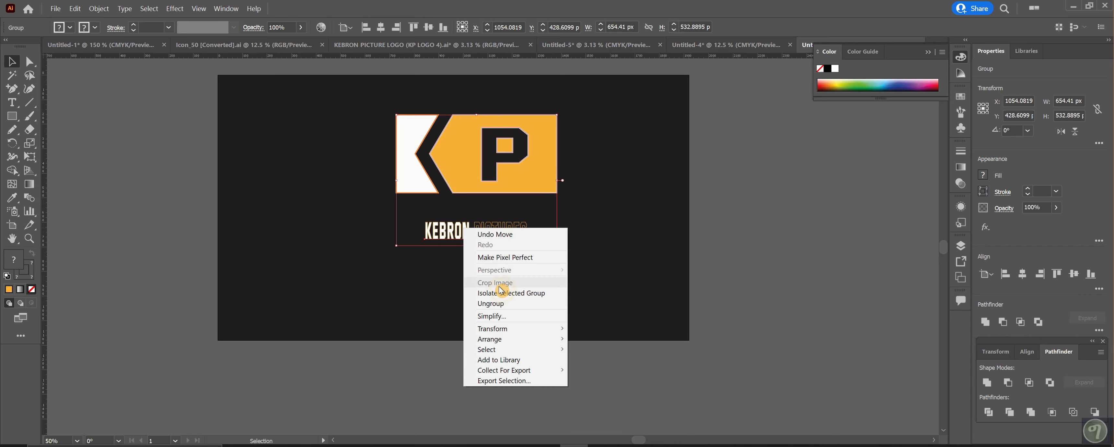
click(495, 305)
click(813, 202)
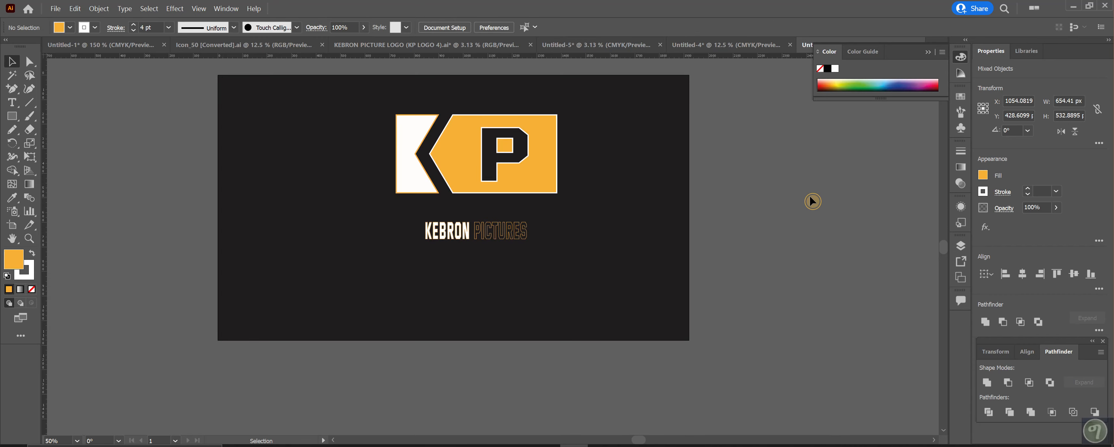
drag(478, 234, 471, 217)
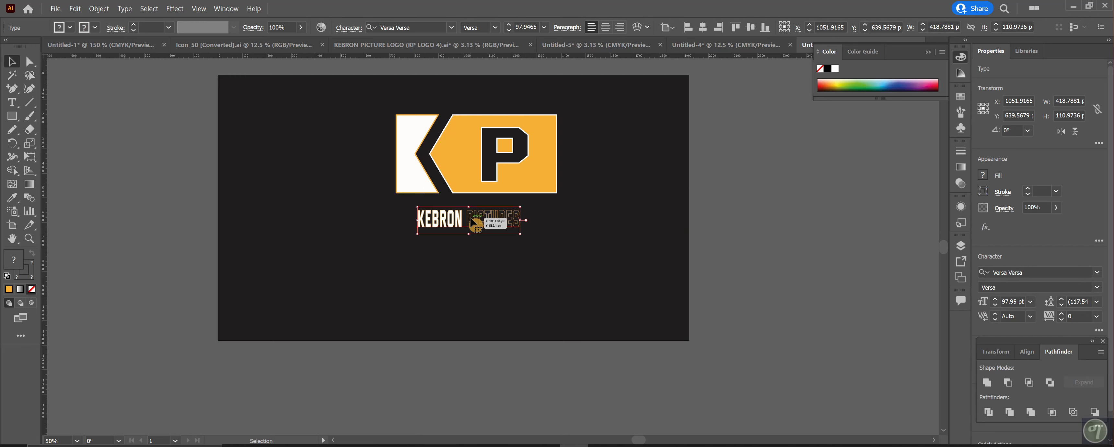
Group the K, P block and wordmark again, and move the group off the artboard to about X -394, Y 449 px
click(463, 167)
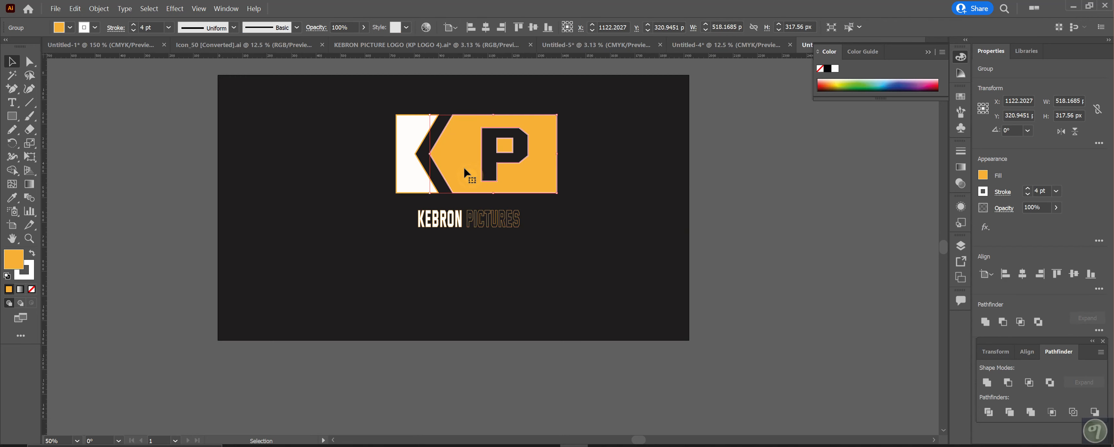
click(406, 174)
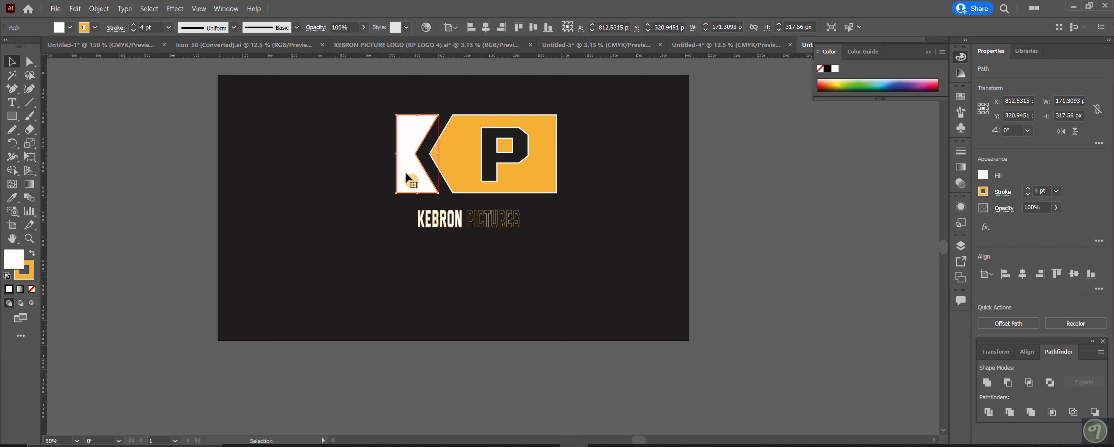
shift+click(452, 163)
shift+click(461, 220)
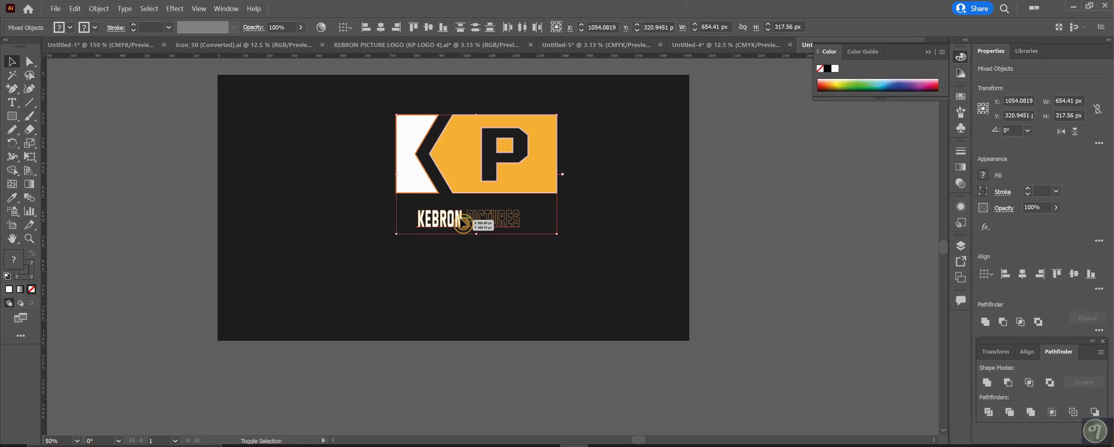
right_click(460, 219)
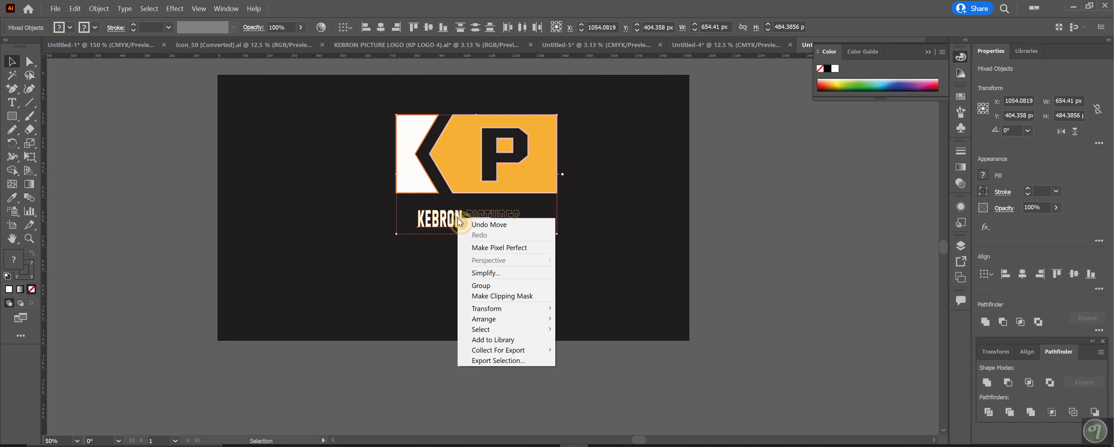
click(490, 285)
drag(468, 174, 111, 186)
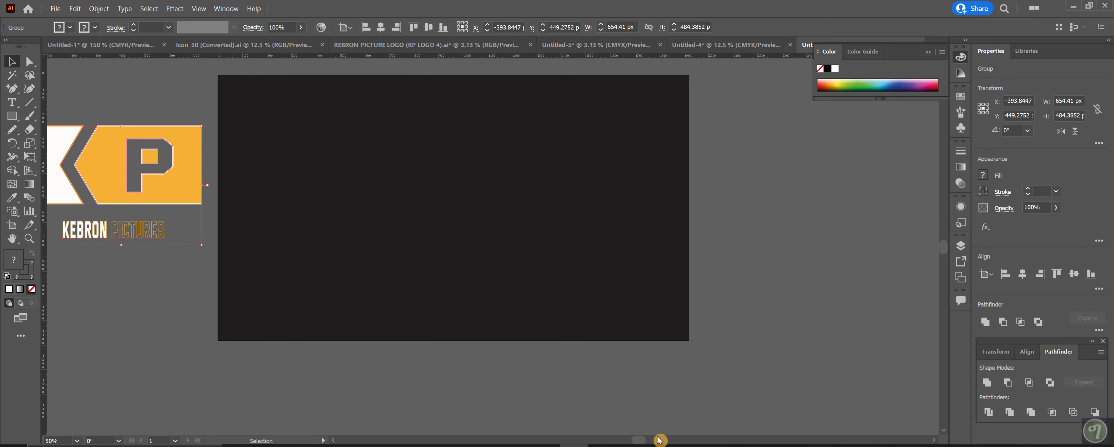
drag(644, 441, 628, 443)
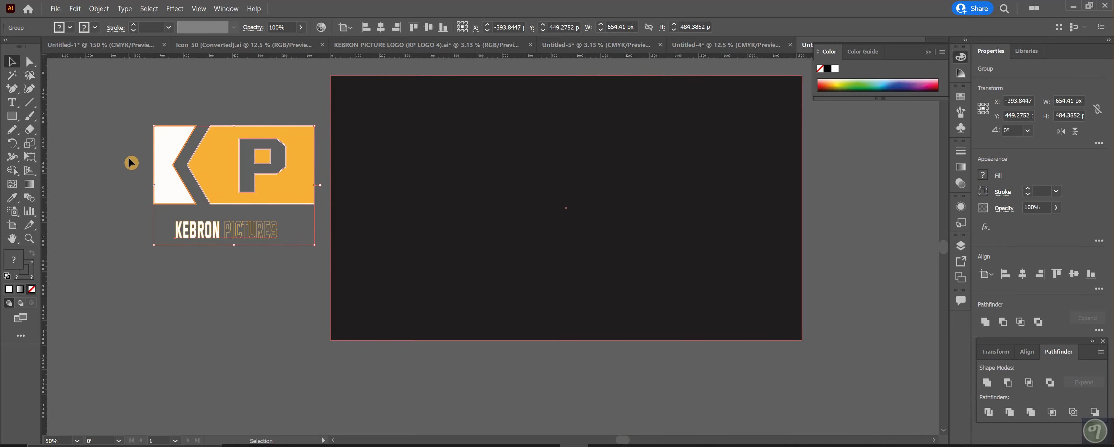
Examine the pill-shaped KP logo and its KEBRON PICTURES wordmark in the KEBRON PICTURE LOGO reference document
click(423, 46)
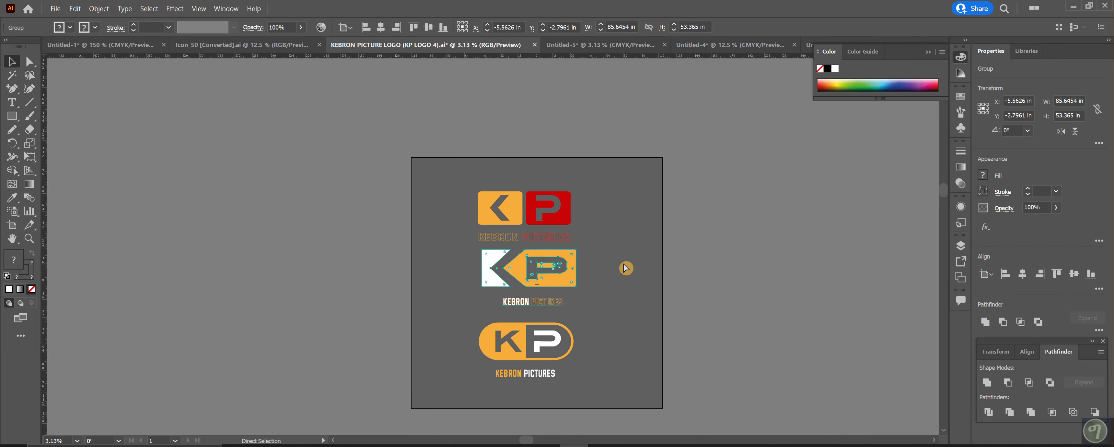
scroll(626, 269, up, 4)
scroll(623, 267, down, 2)
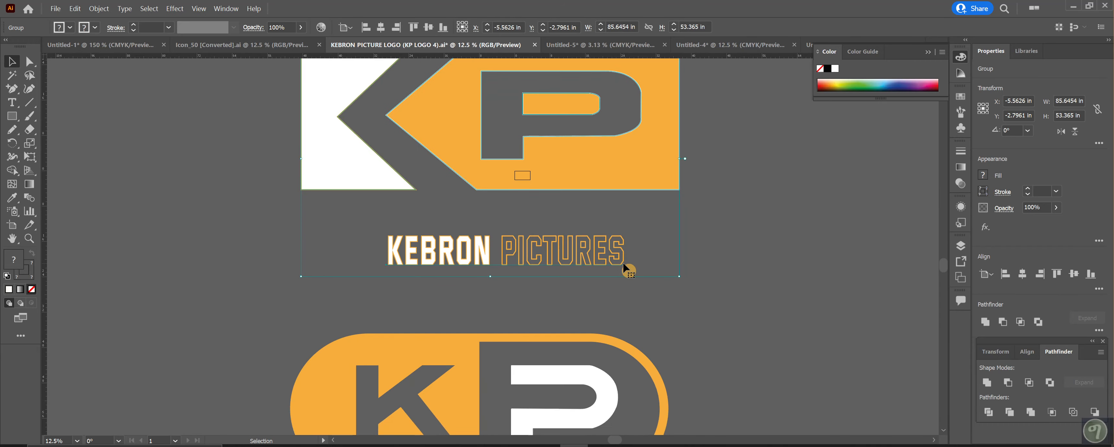
scroll(624, 265, down, 5)
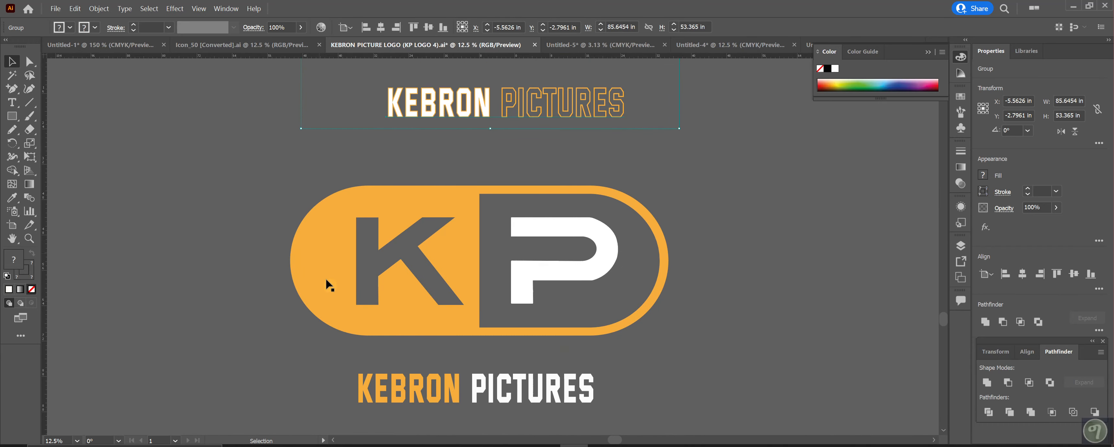
scroll(897, 221, up, 1)
click(898, 222)
scroll(870, 252, down, 3)
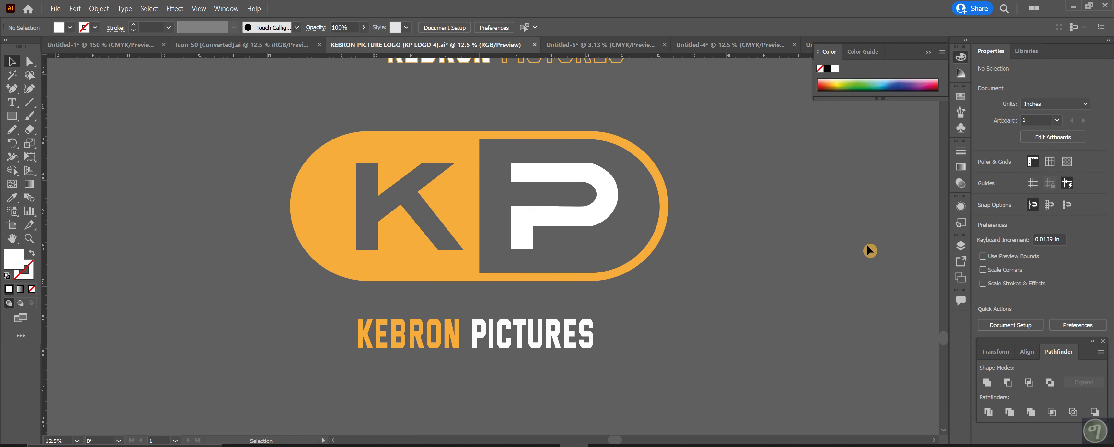
scroll(568, 284, down, 1)
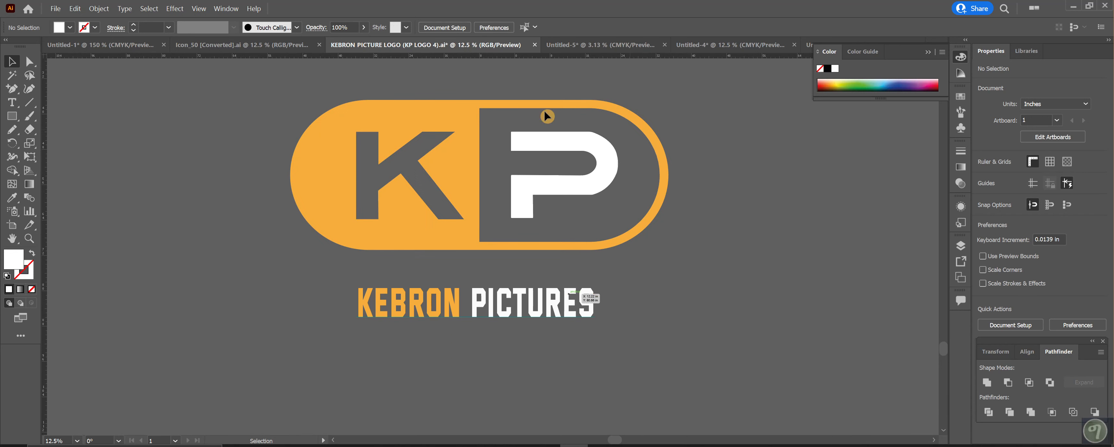
scroll(498, 312, down, 1)
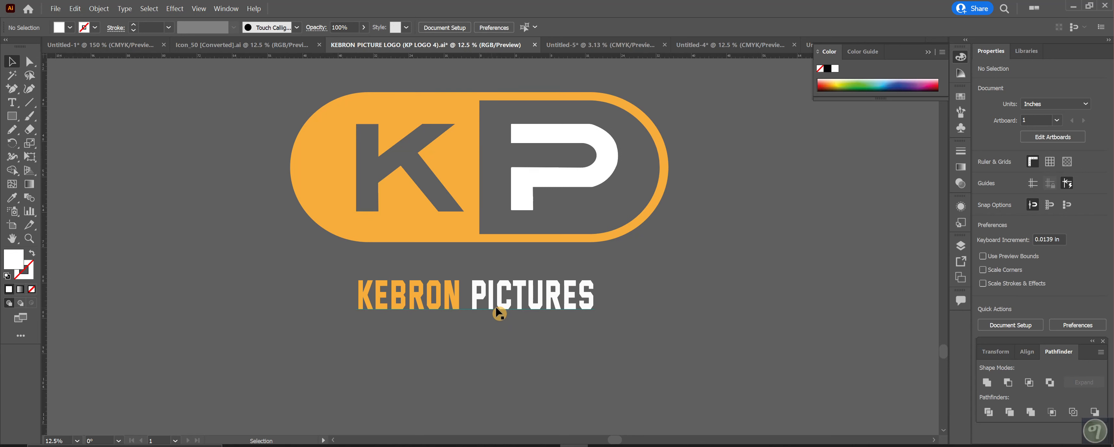
scroll(643, 289, up, 1)
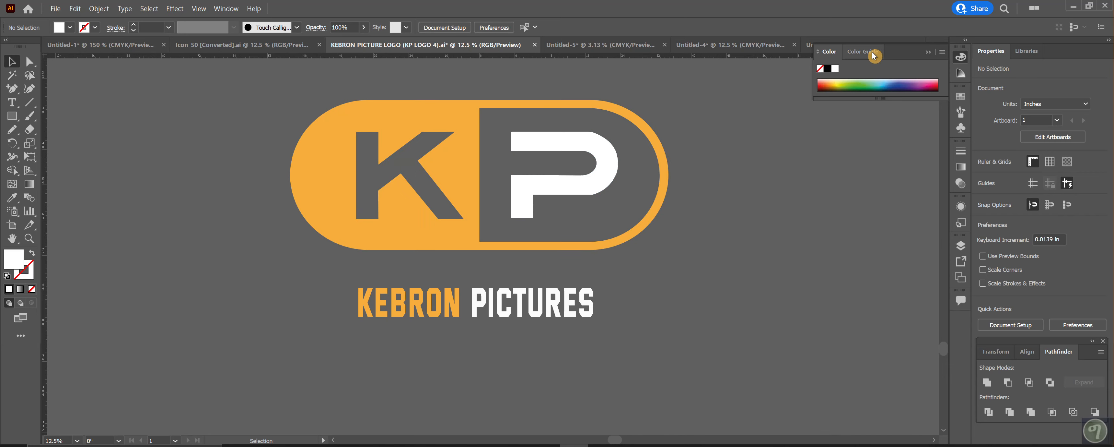
Collapse the floating Color panel and reorder the open documents so KEBRON PICTURE LOGO sits directly before Untitled-6
click(927, 51)
click(847, 44)
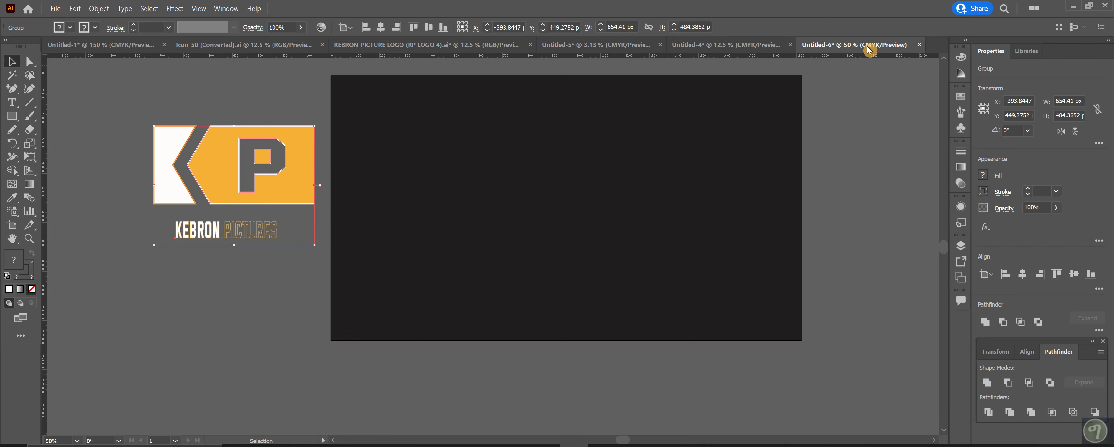
click(13, 117)
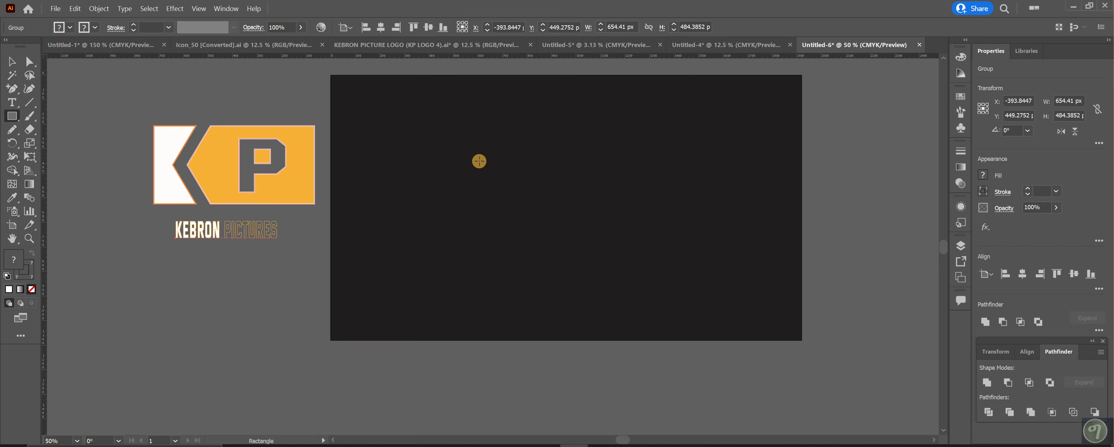
click(599, 47)
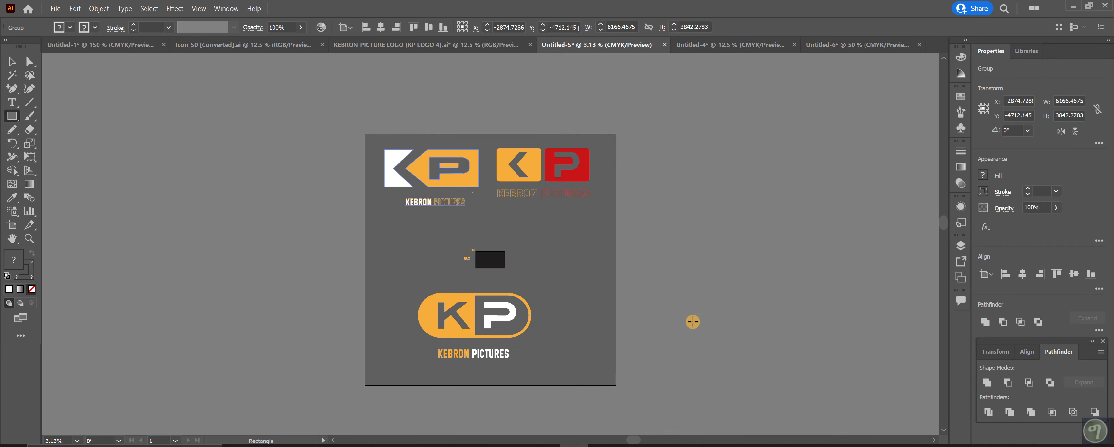
click(752, 45)
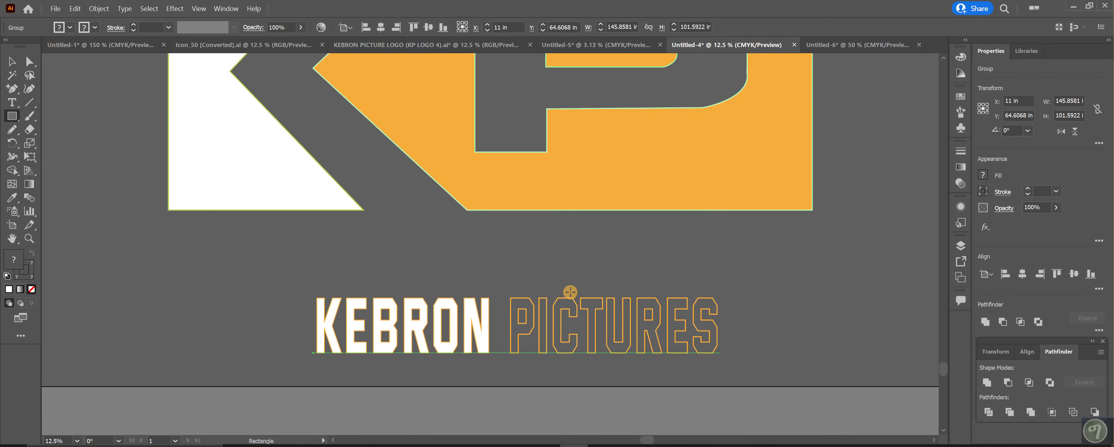
click(497, 45)
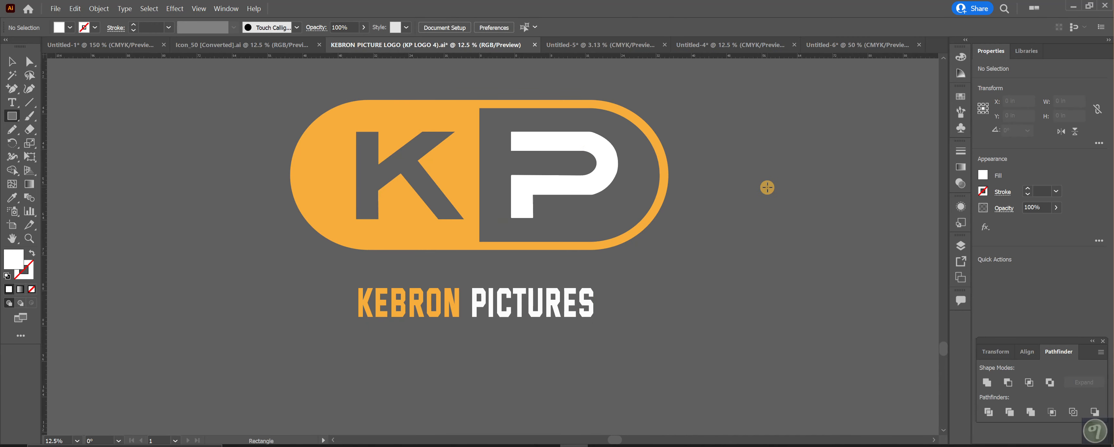
drag(471, 47, 732, 51)
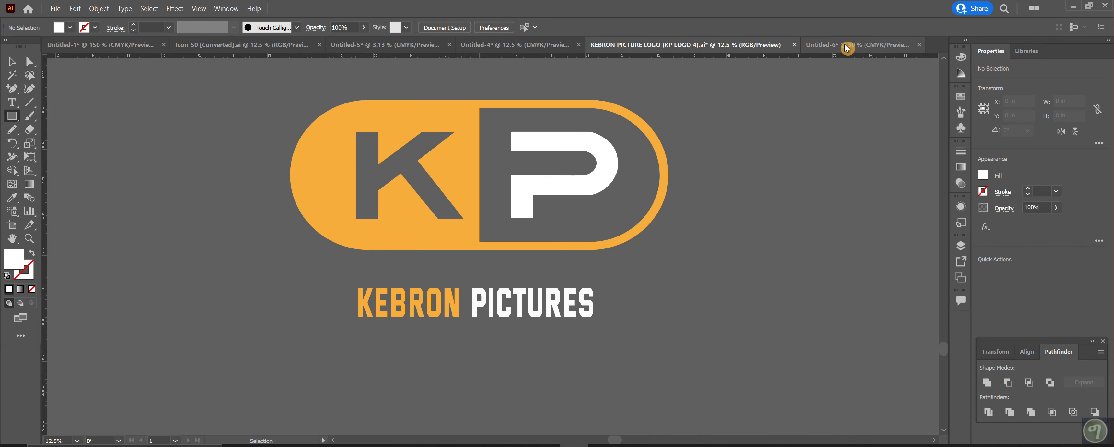
Select the reference logo group with the orange K tile, red P tile and outlined KEBRON PICTURES wordmark
scroll(731, 209, up, 10)
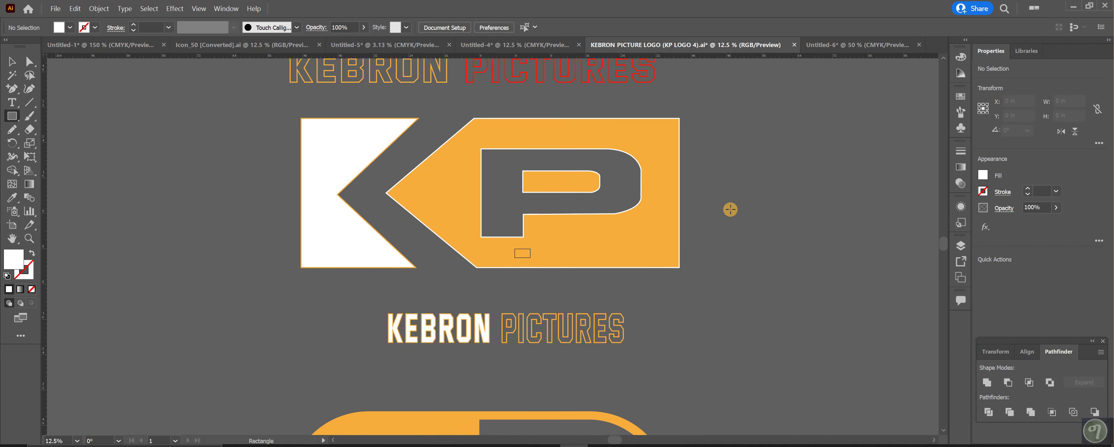
scroll(618, 249, up, 4)
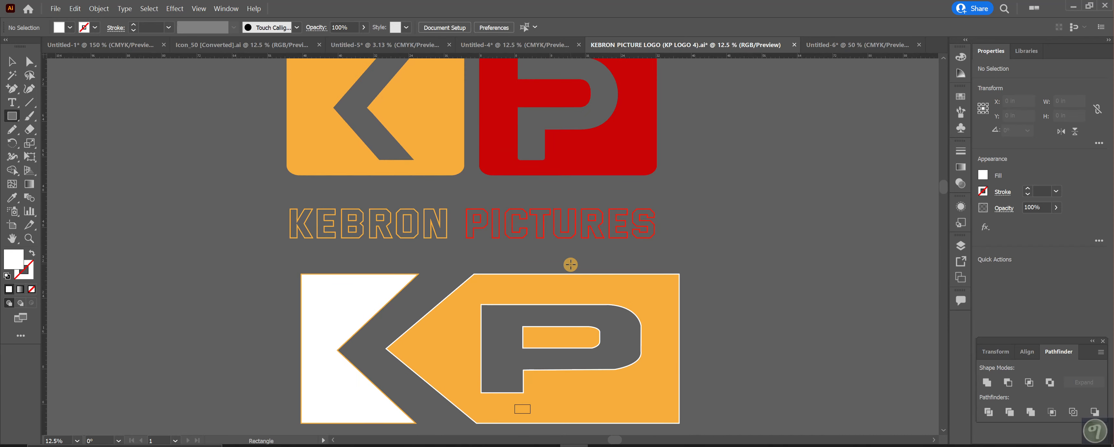
scroll(603, 239, up, 4)
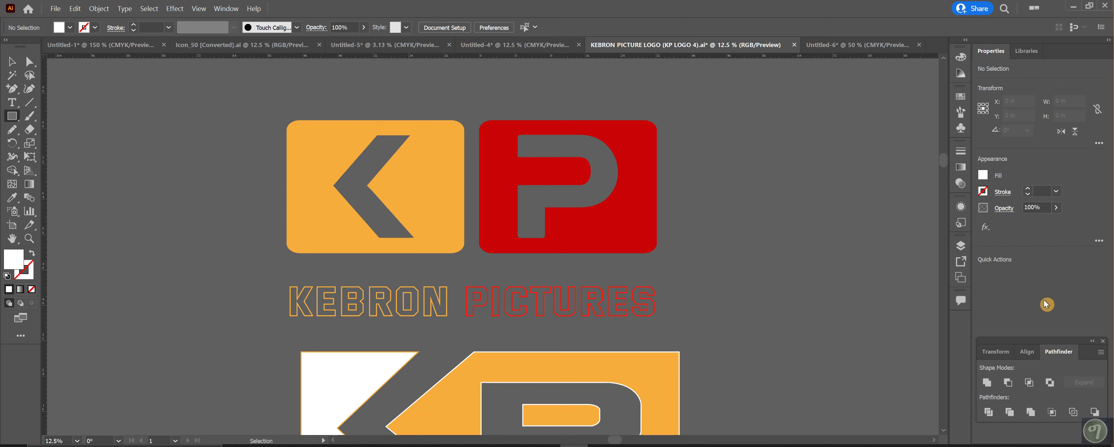
click(12, 62)
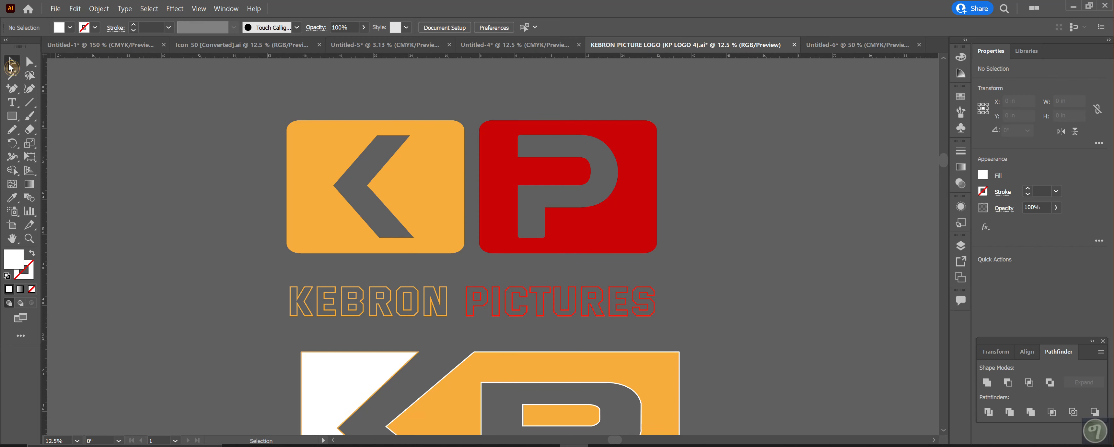
click(402, 310)
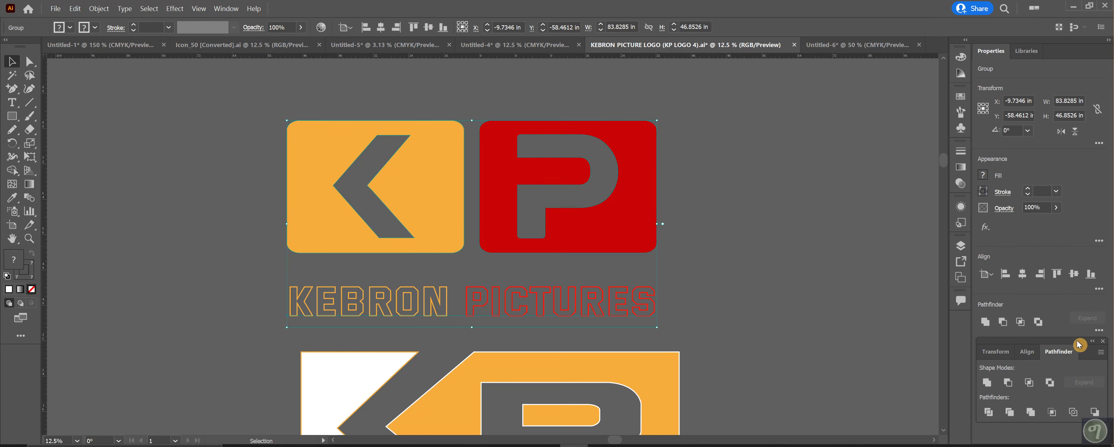
Show the document's layer list and close the floating Pathfinder panel
drag(1051, 343, 1056, 236)
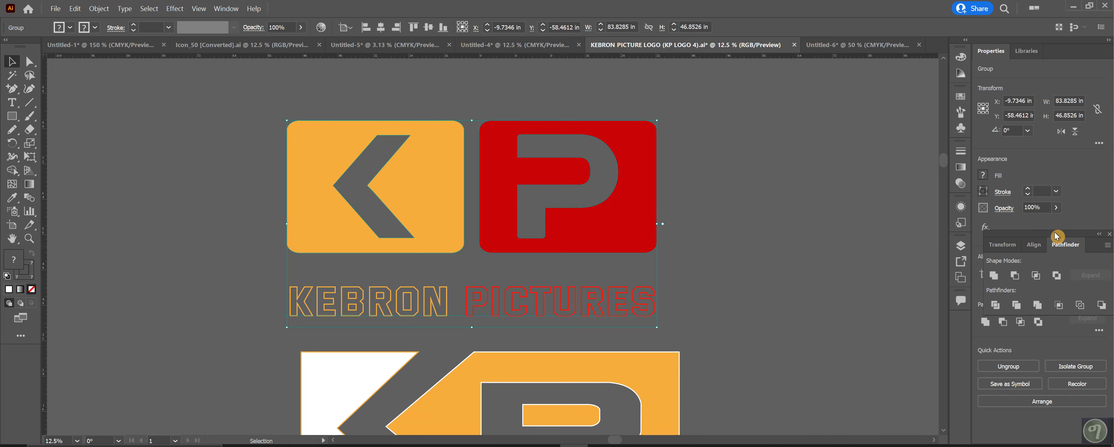
click(960, 246)
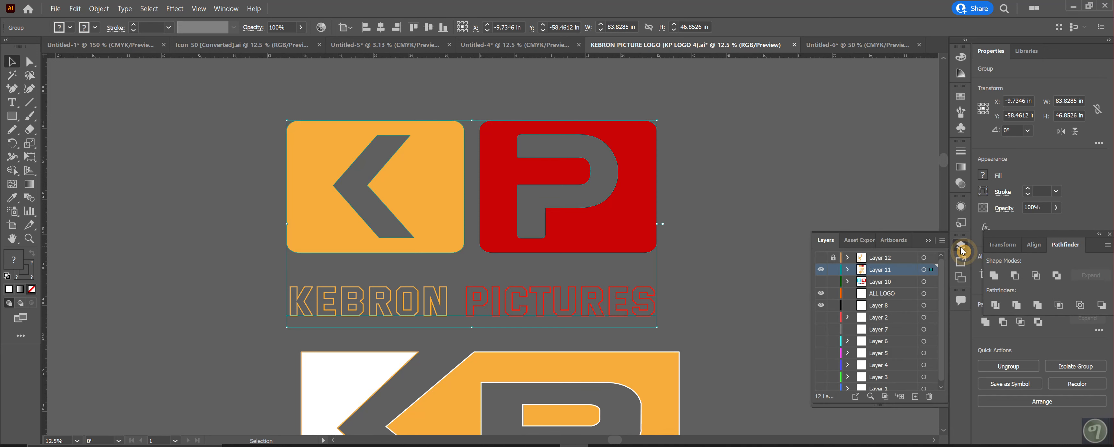
click(1006, 245)
click(1081, 243)
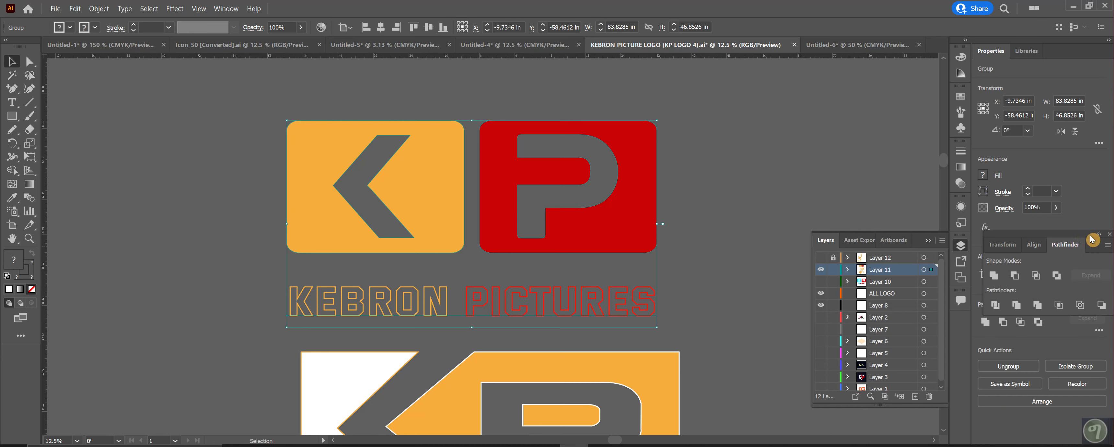
click(1110, 236)
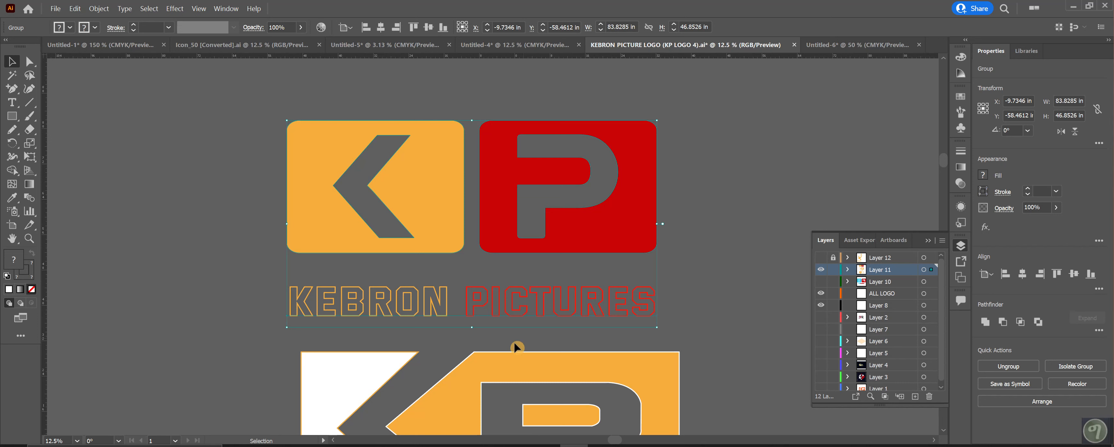
Ungroup the orange and red KP logo and select only its KEBRON PICTURES wordmark
right_click(511, 310)
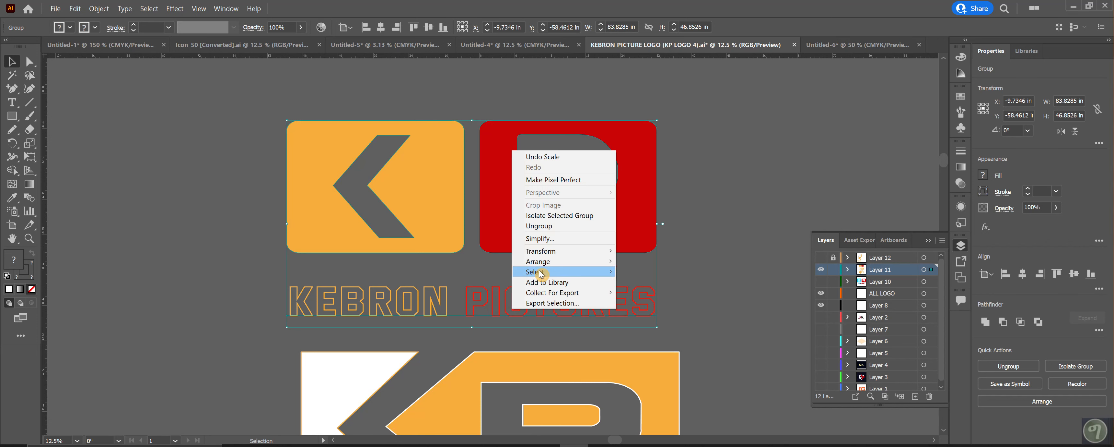
click(538, 226)
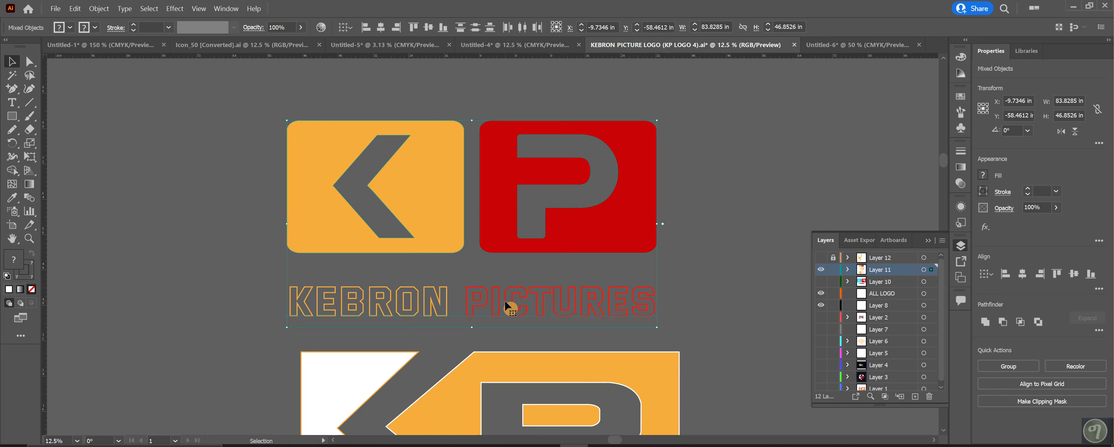
click(774, 239)
click(573, 306)
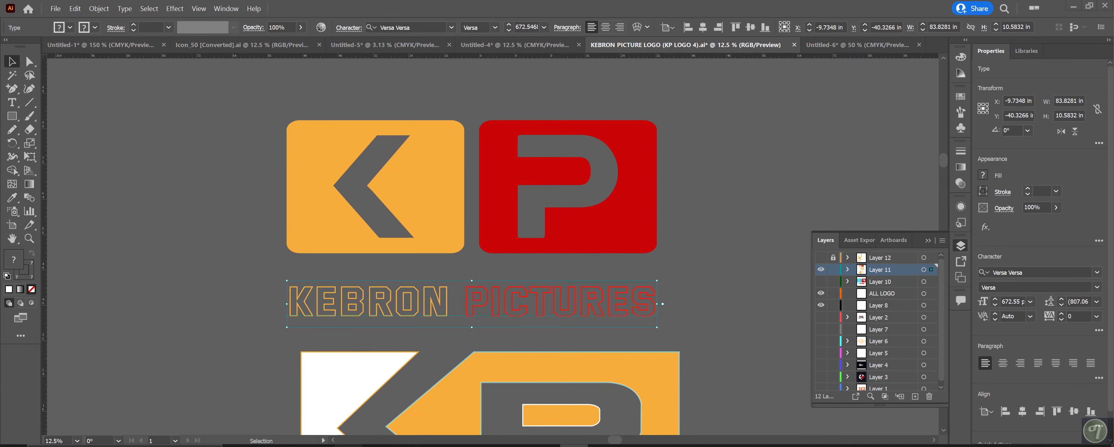
Switch to Google Chrome, replace the car logos image search with a new tab, and search Google for dafont
click(349, 446)
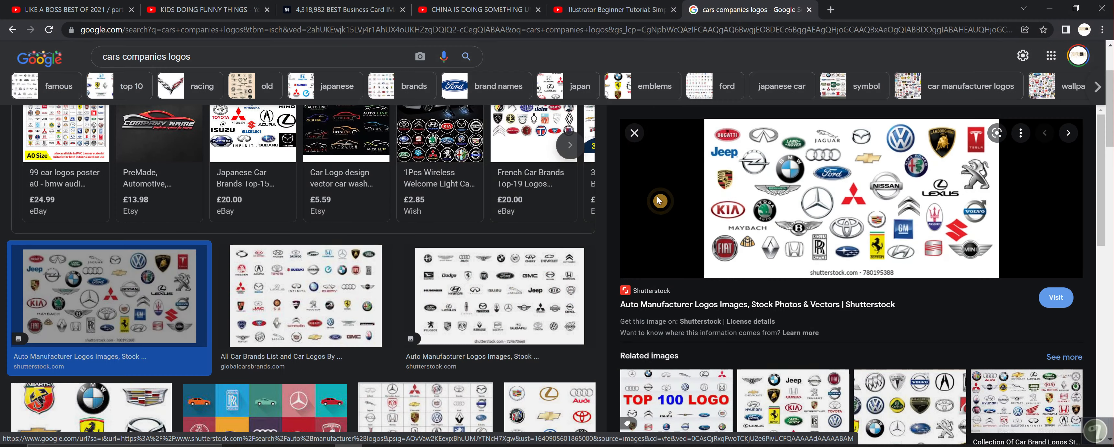
click(809, 10)
click(697, 9)
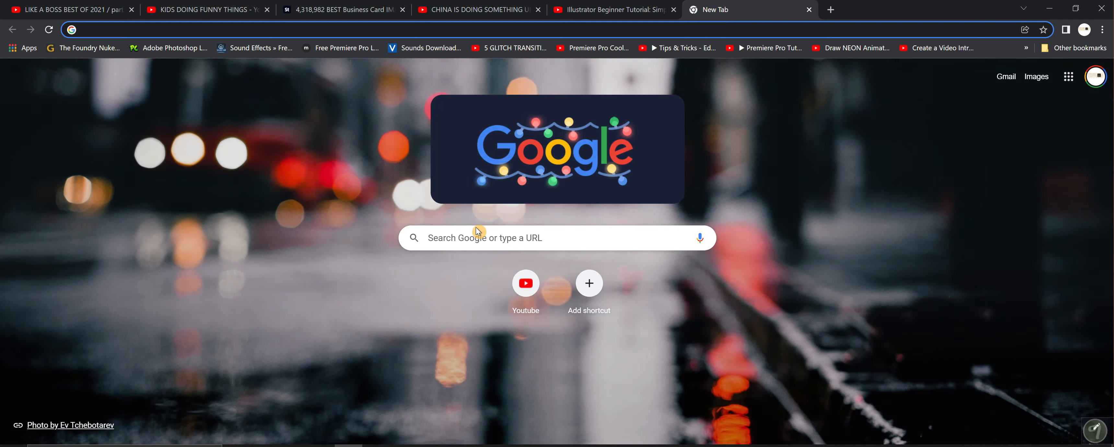
click(449, 238)
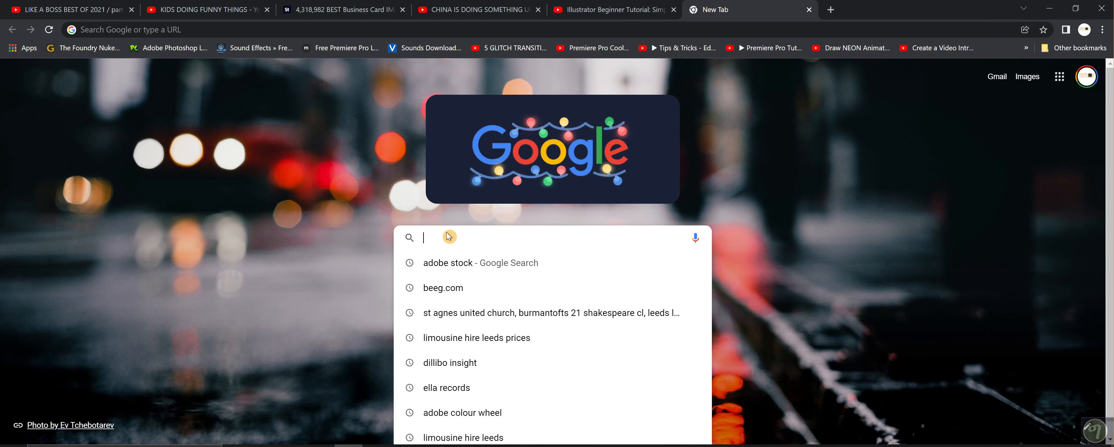
text(dafont)
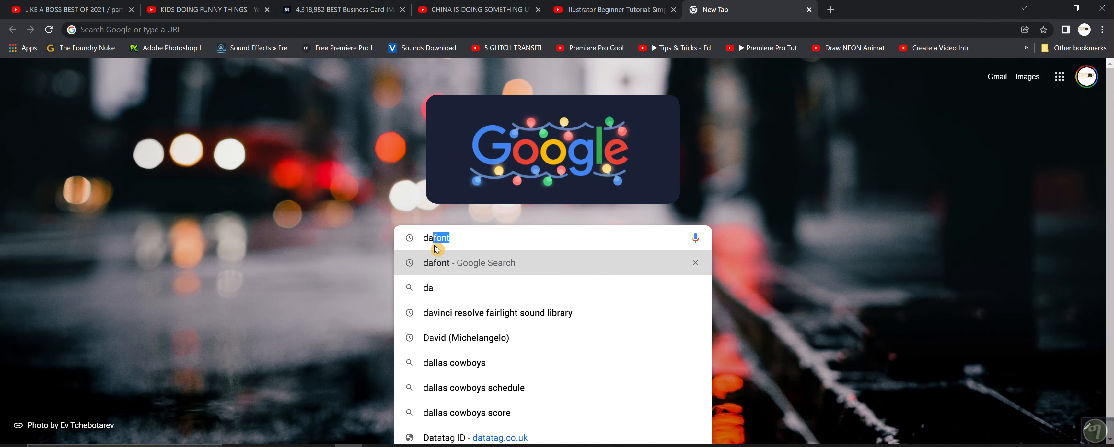
click(443, 268)
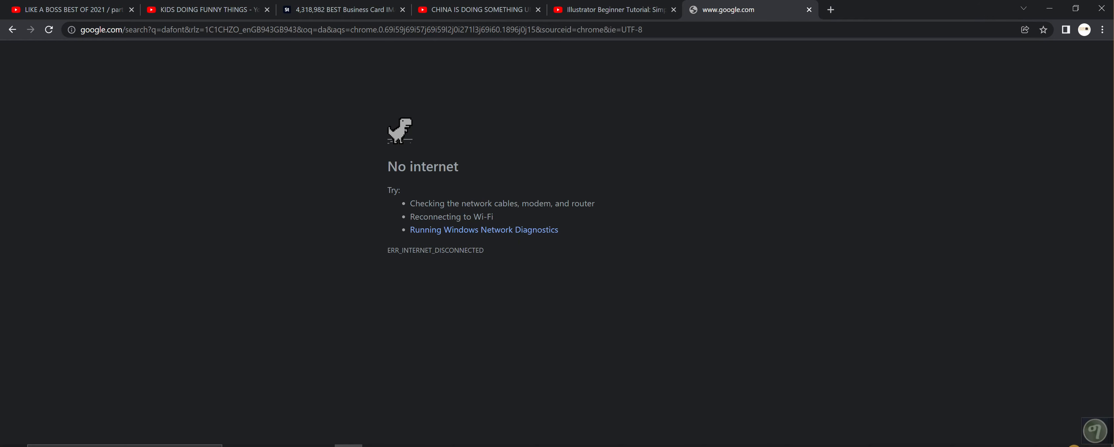
Connect the computer to the secured Vodafone Wi-Fi network
click(1095, 430)
click(929, 137)
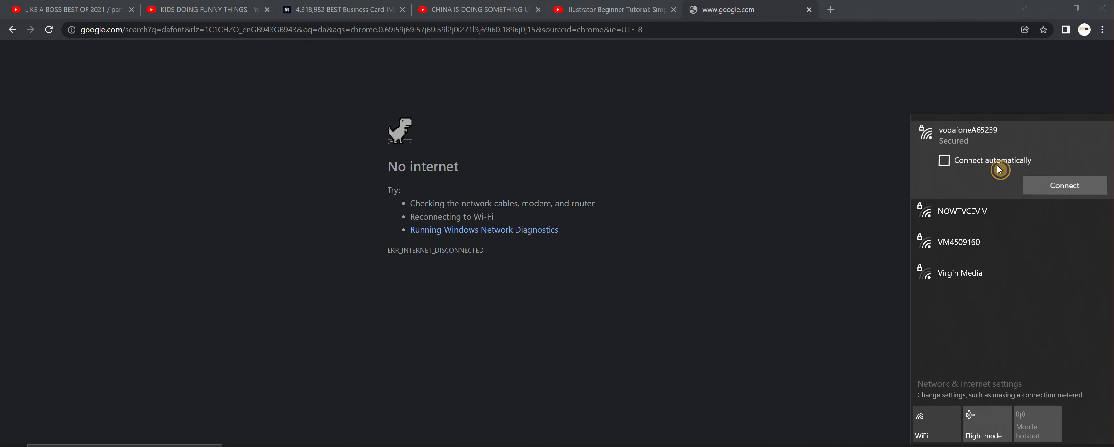
click(1057, 182)
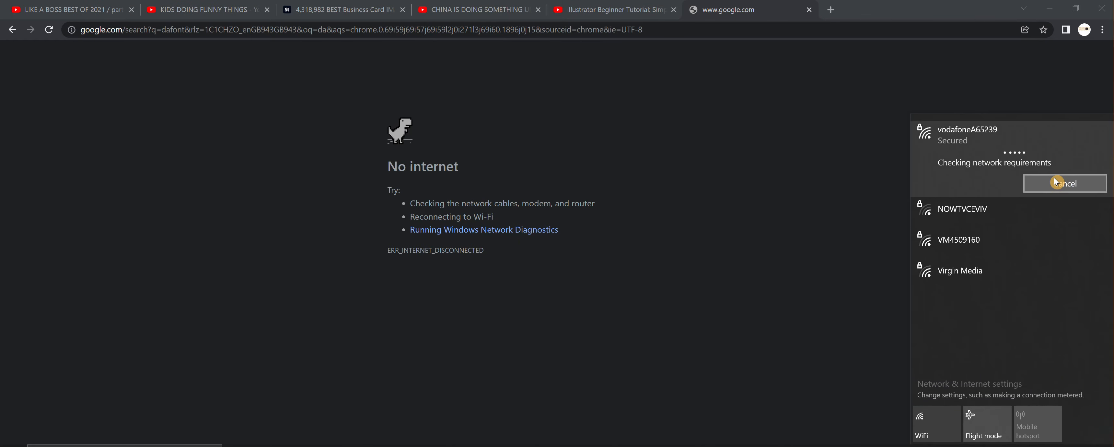
Reload the Google search, open the DaFont website from its results, and search the site for "versa"
click(49, 29)
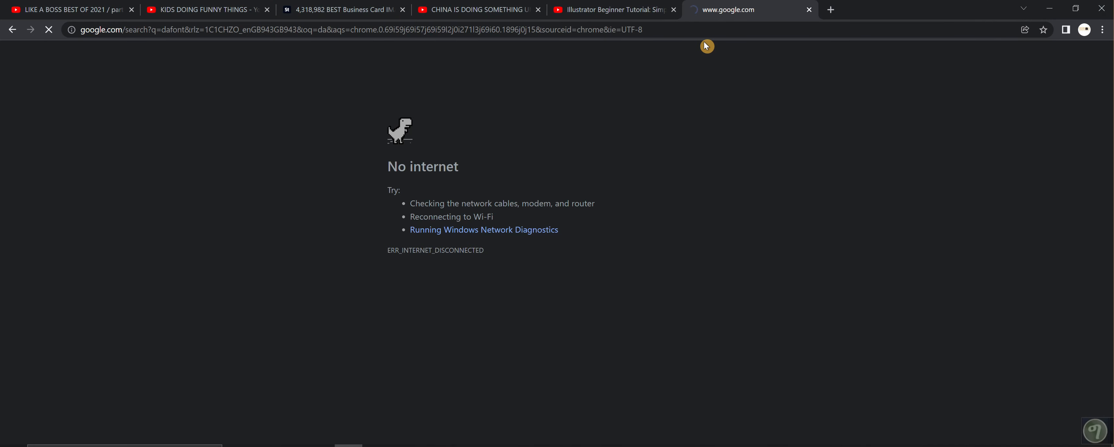
click(164, 169)
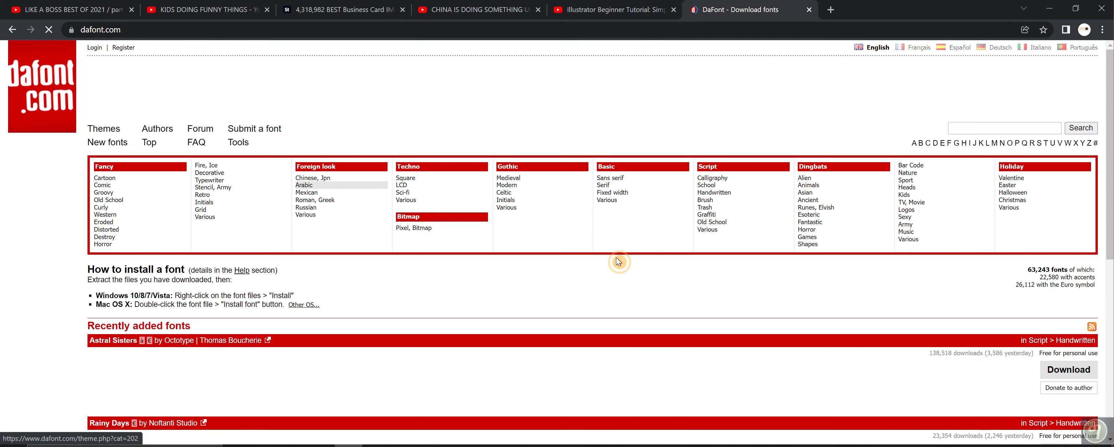
click(985, 126)
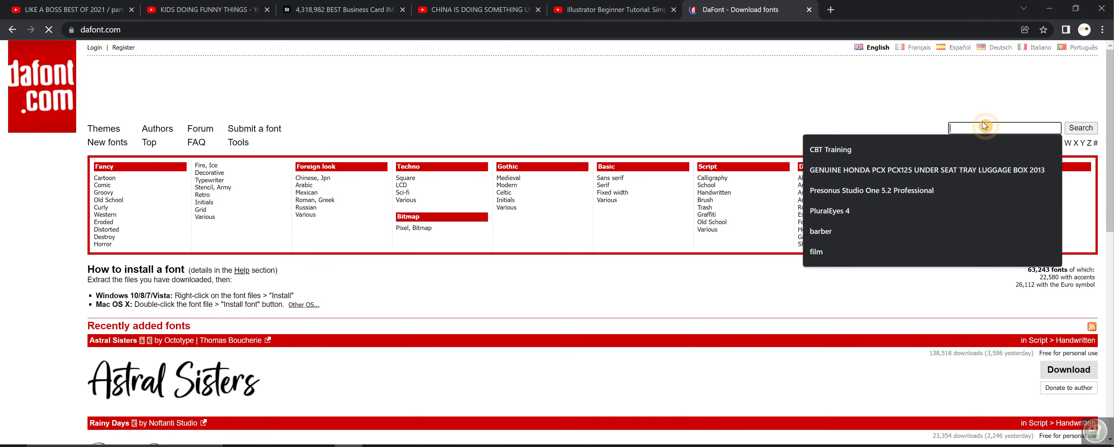
text(versa)
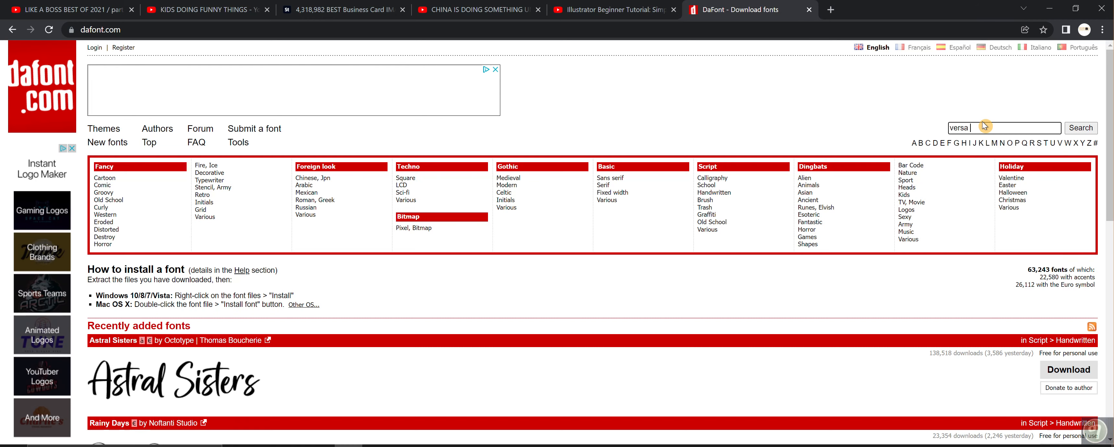
key(Return)
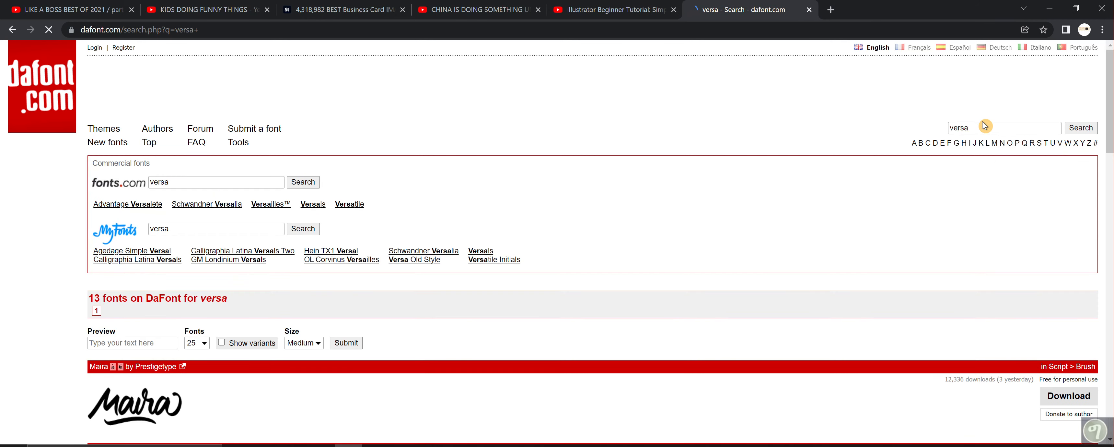
Look through the DaFont search results and compare the previews to find the Versa Versa font
scroll(572, 246, down, 5)
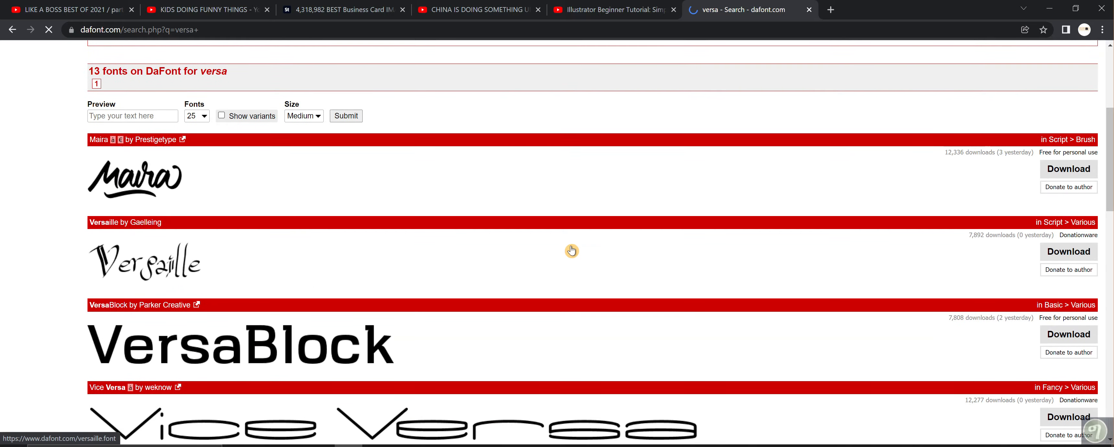
scroll(572, 250, down, 9)
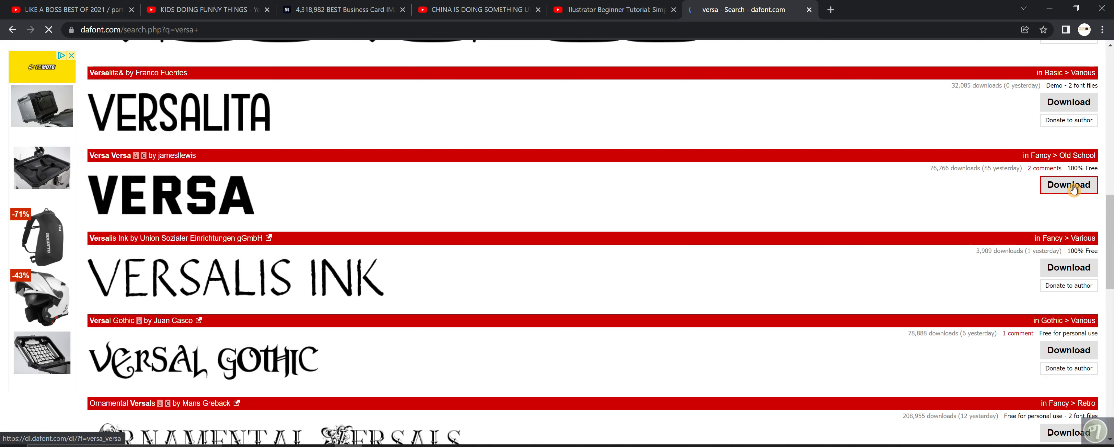
scroll(610, 251, up, 5)
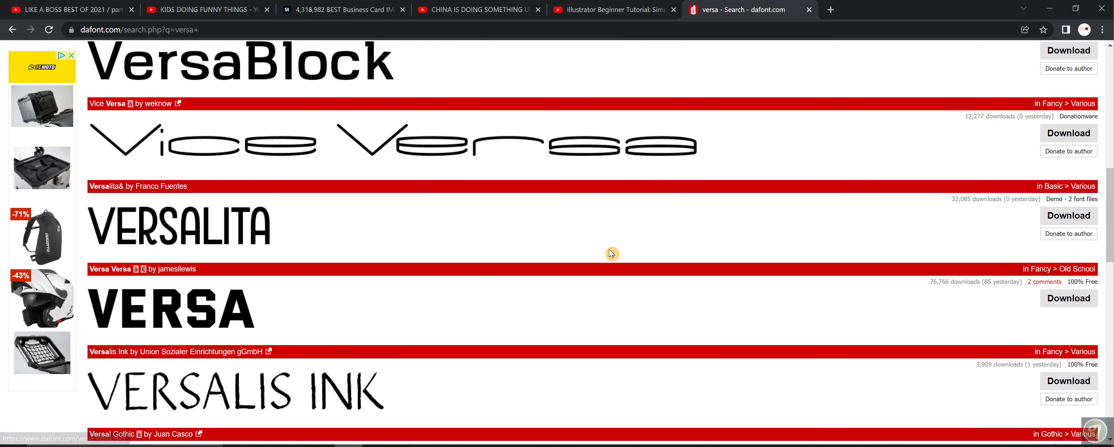
scroll(72, 141, up, 1)
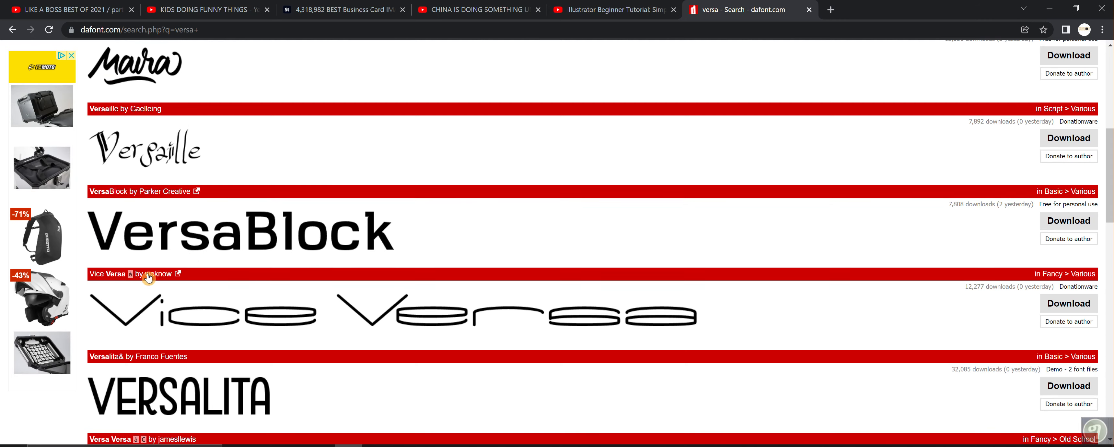
scroll(201, 279, up, 1)
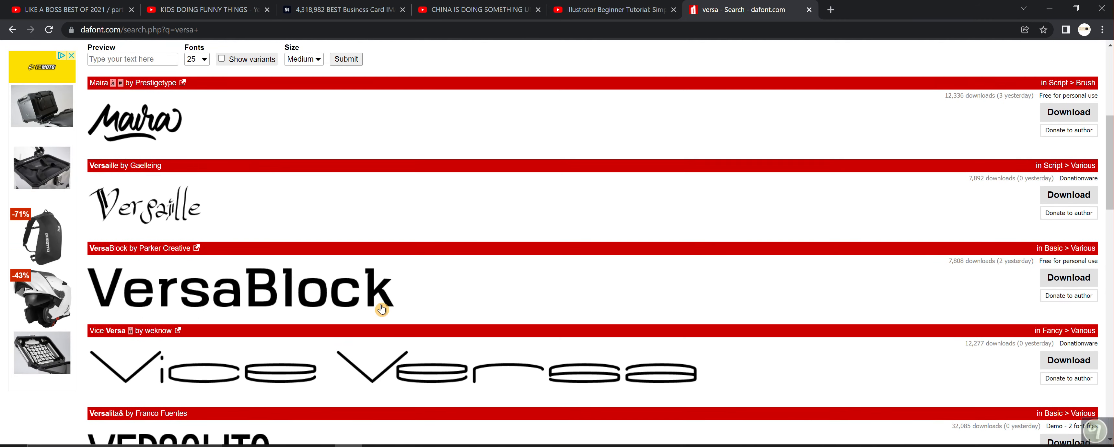
scroll(225, 305, up, 2)
scroll(226, 306, up, 2)
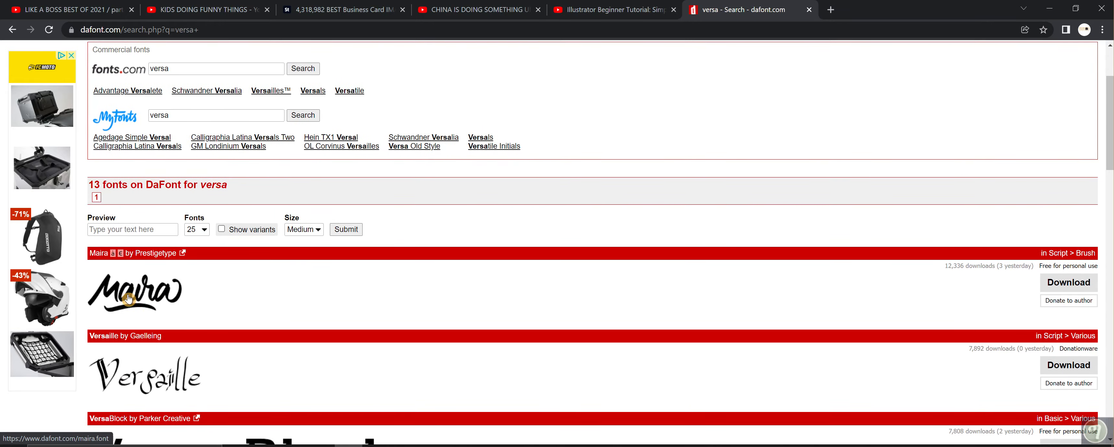
scroll(229, 307, down, 5)
scroll(242, 299, down, 3)
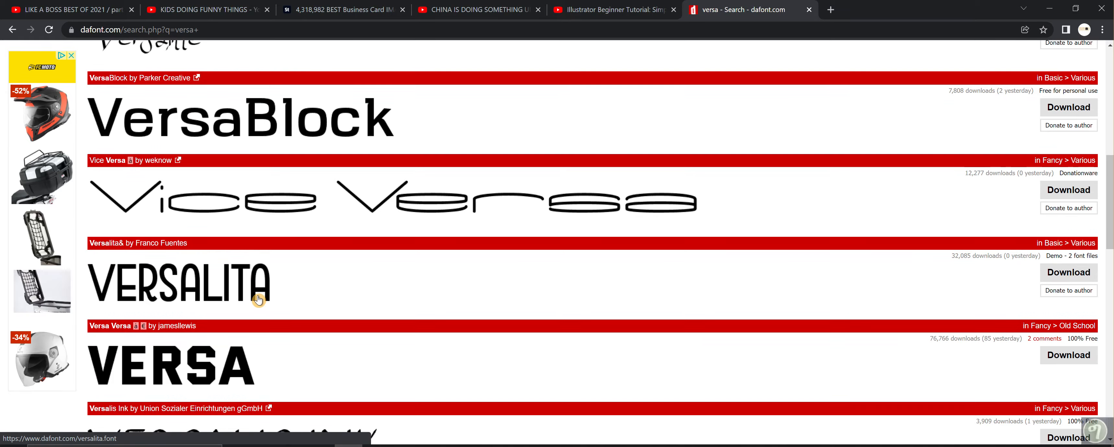
scroll(270, 298, down, 4)
scroll(282, 298, down, 7)
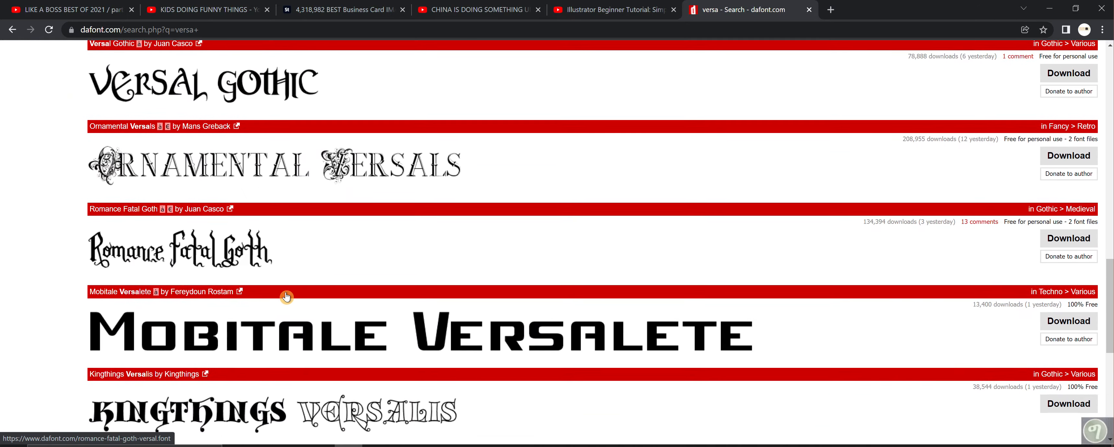
scroll(275, 302, up, 7)
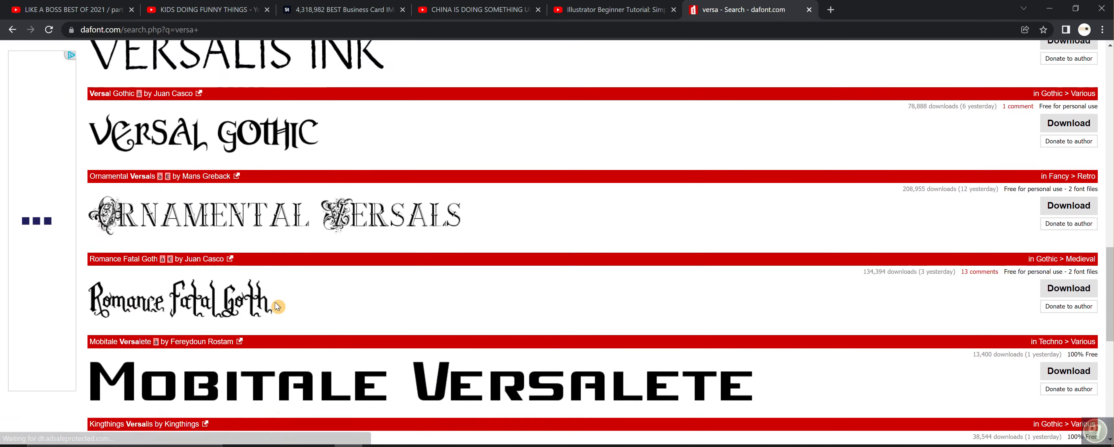
scroll(275, 306, up, 1)
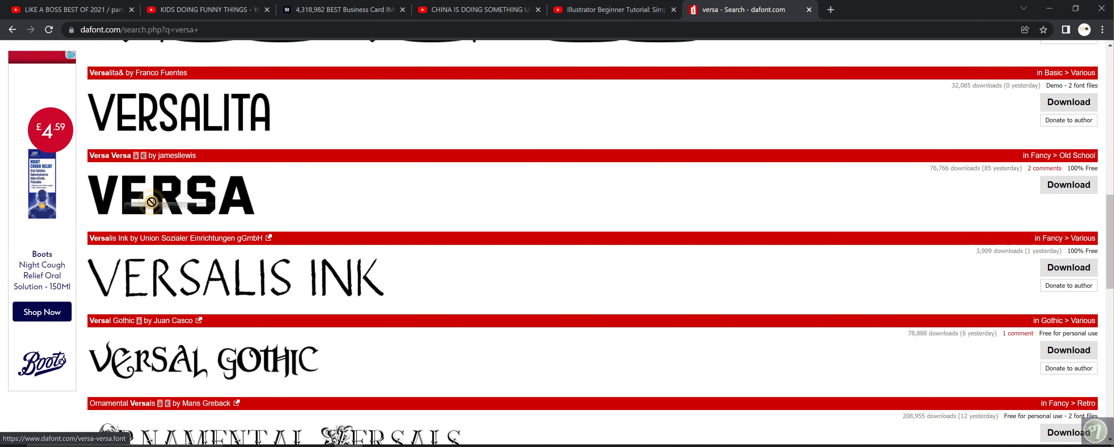
Download the Versa Versa font and show versa_versa.zip in its Downloads folder
click(1067, 186)
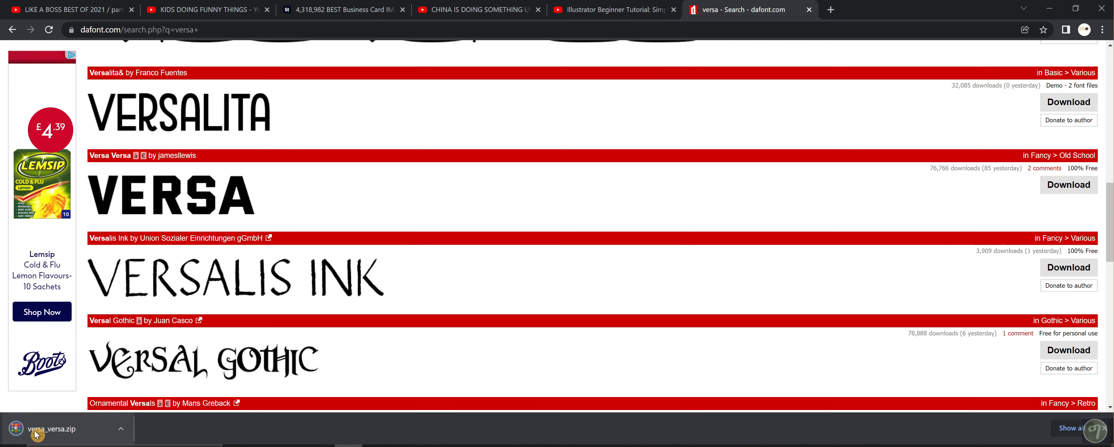
click(122, 431)
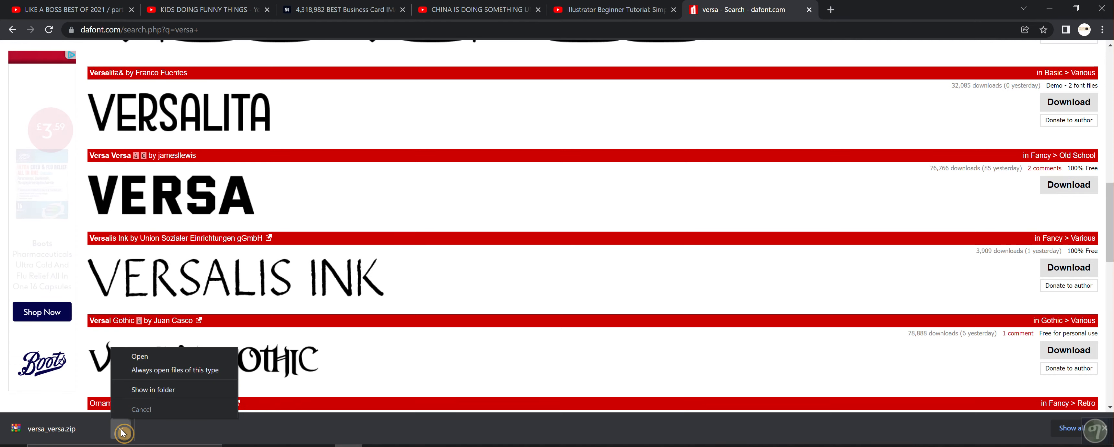
click(190, 389)
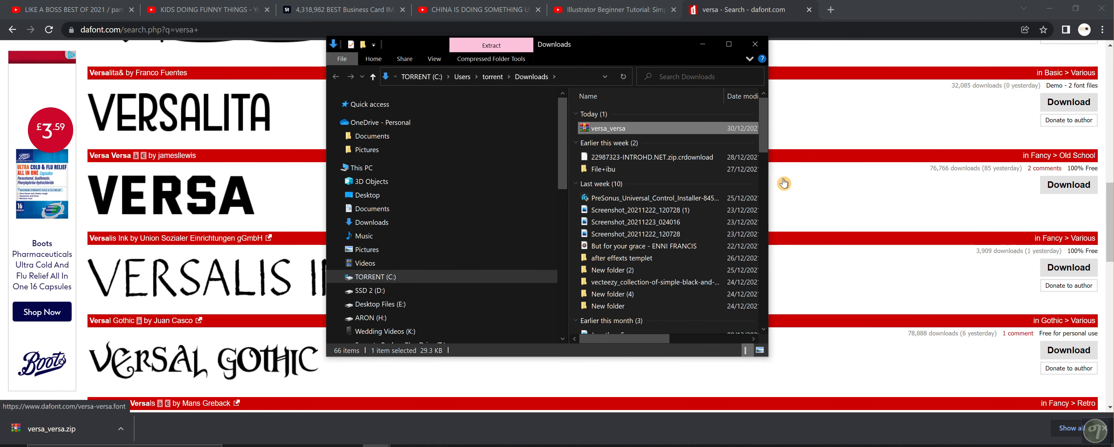
Extract the contents of the versa_versa archive directly into the Downloads folder
double_click(615, 128)
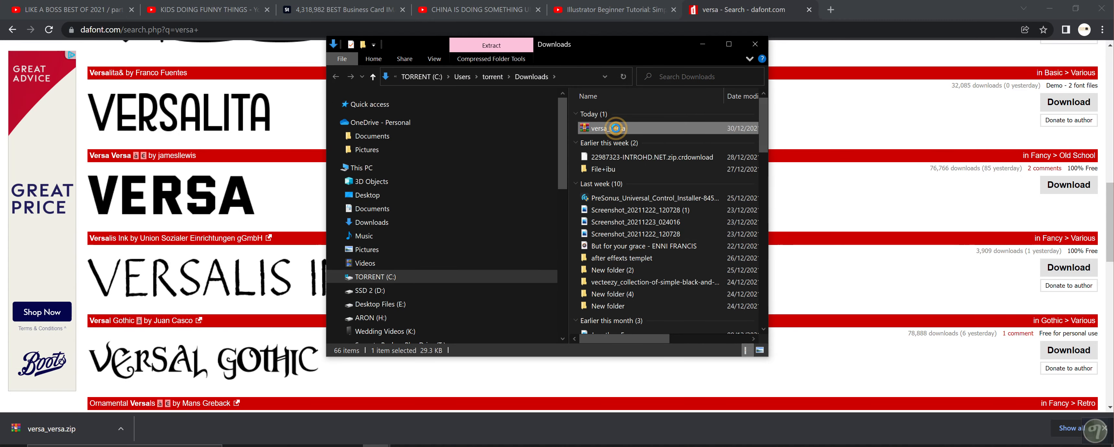
right_click(615, 128)
click(654, 203)
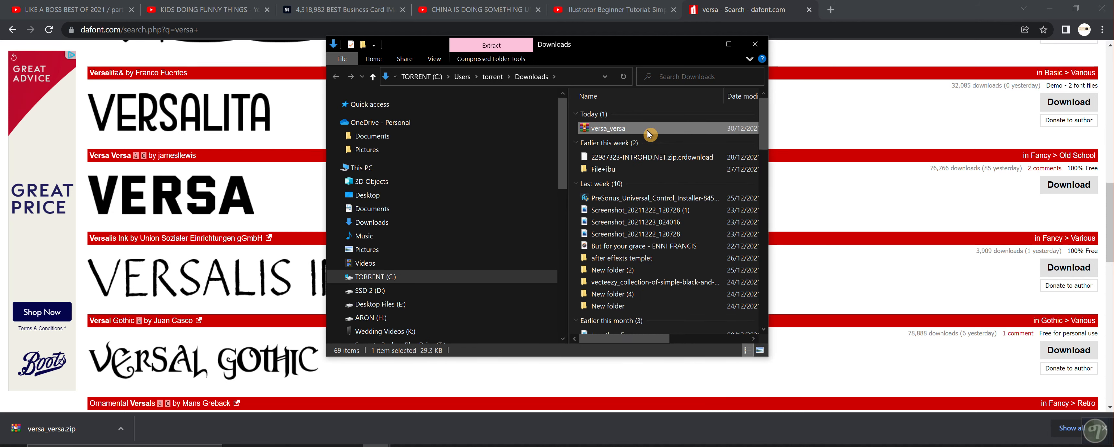
Install the extracted Versa-Versa OpenType font, replacing the already installed copy, and close the font preview
scroll(646, 128, down, 15)
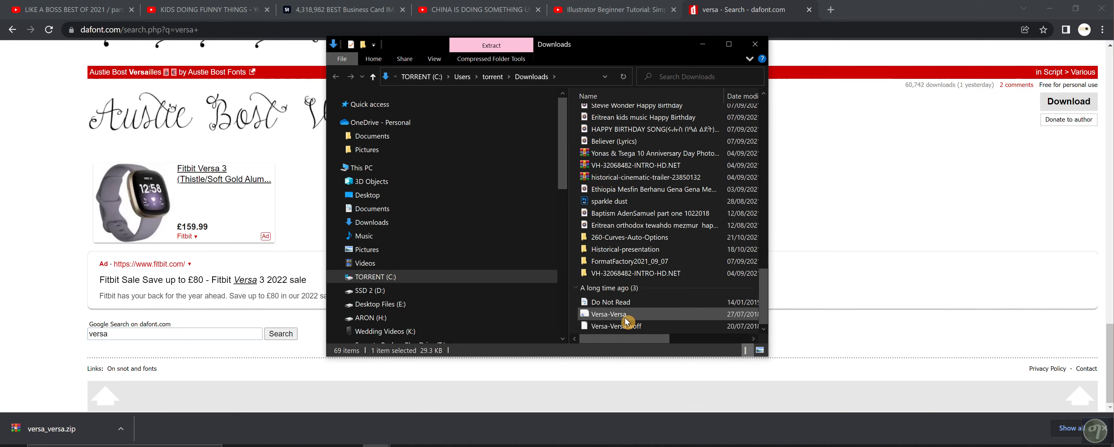
double_click(626, 315)
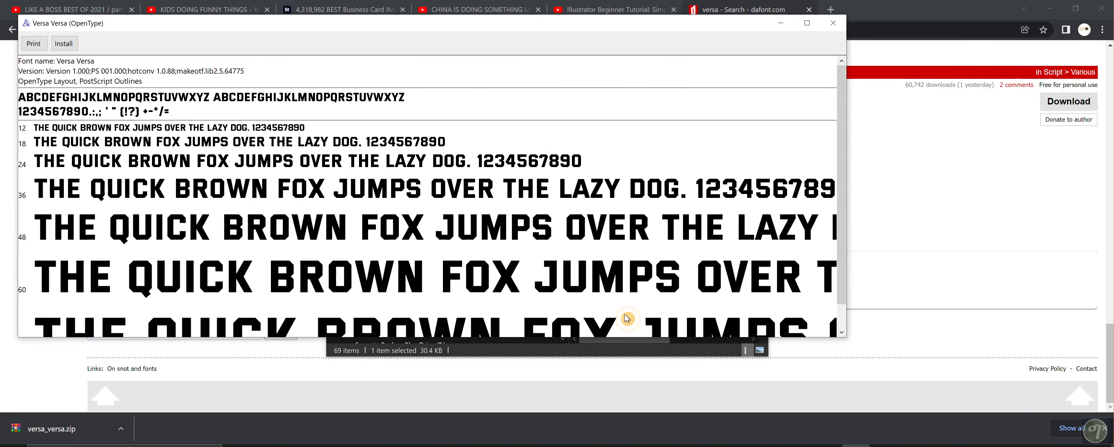
click(63, 48)
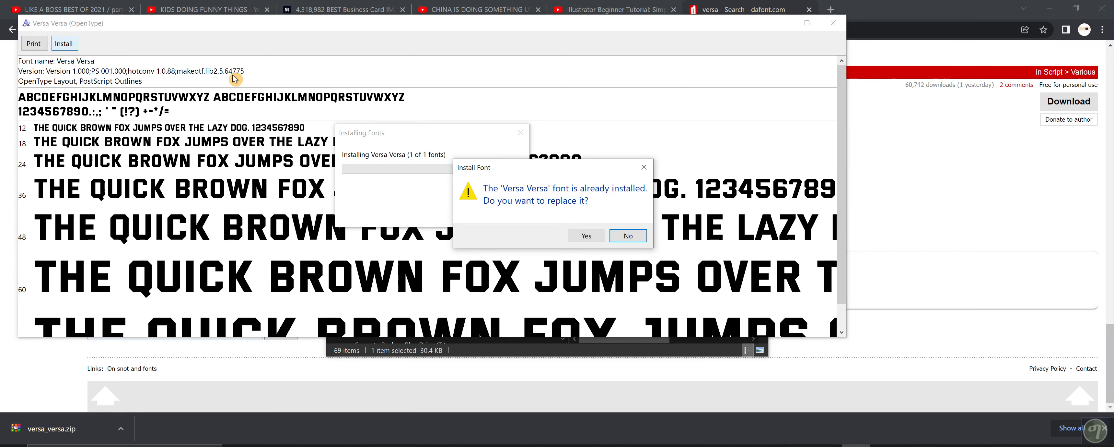
click(593, 238)
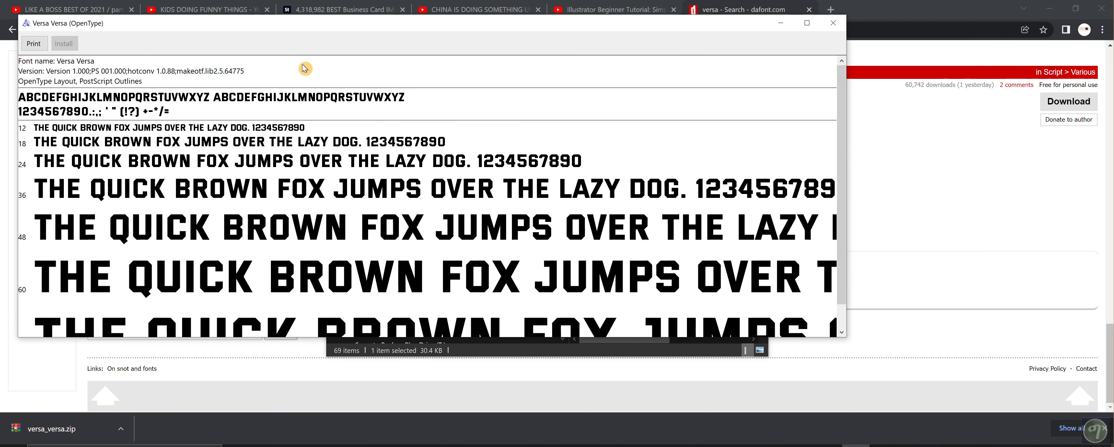
click(832, 23)
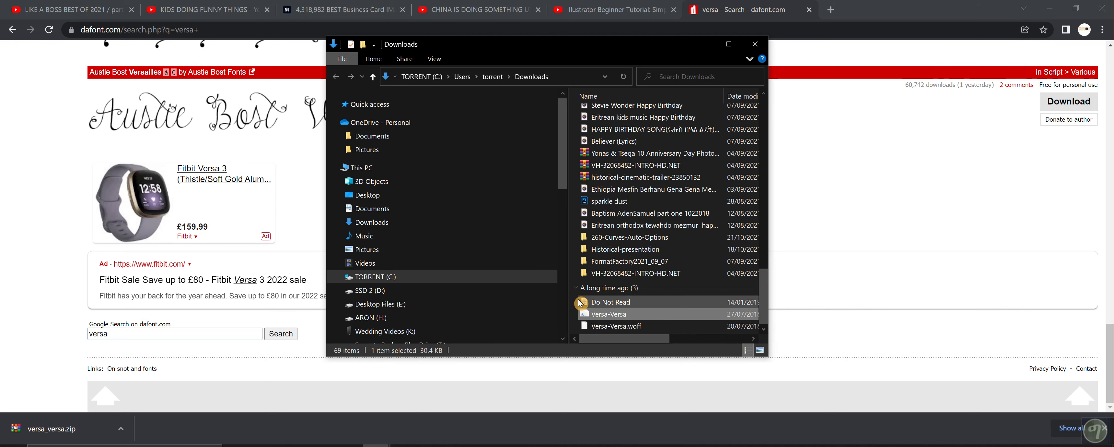
Delete the extracted Do Not Read, Versa-Versa and Versa-Versa.woff files from the Downloads folder
drag(576, 306, 632, 331)
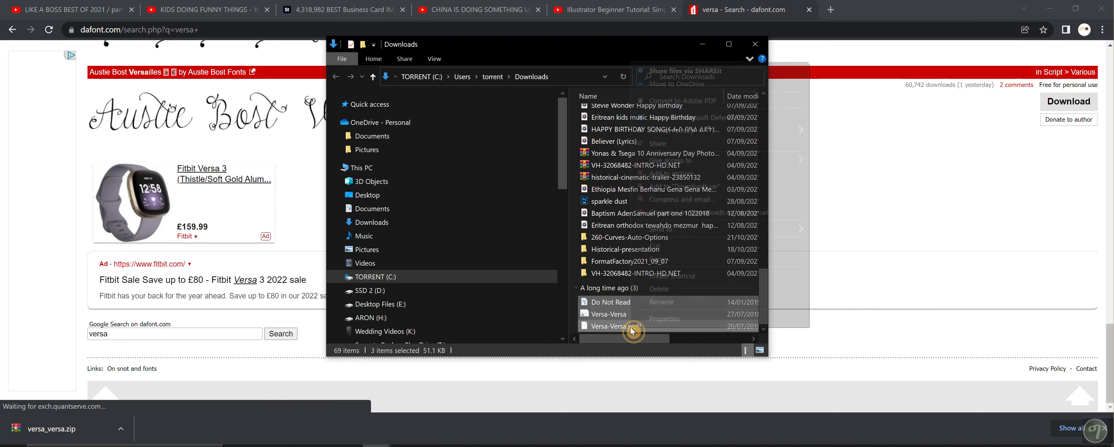
right_click(632, 331)
click(681, 303)
Delete the versa_versa archive from the Downloads folder
scroll(640, 302, up, 10)
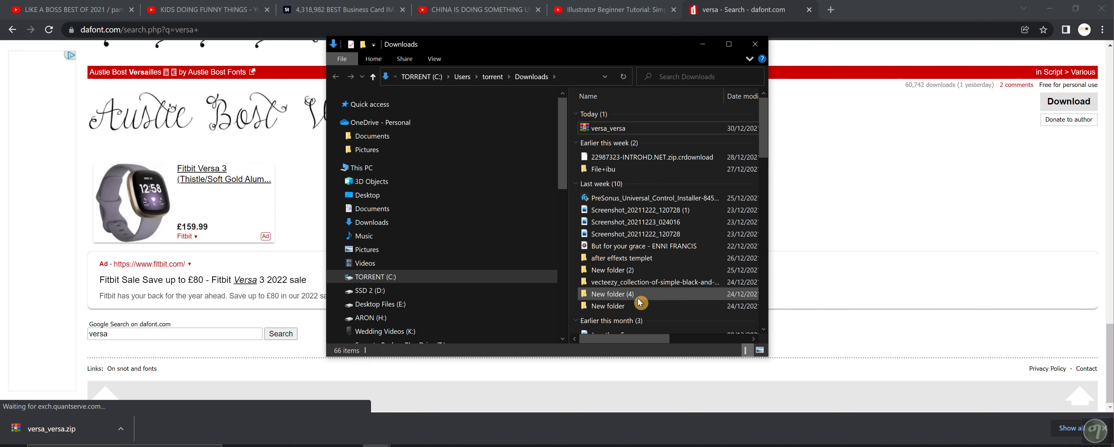
right_click(604, 130)
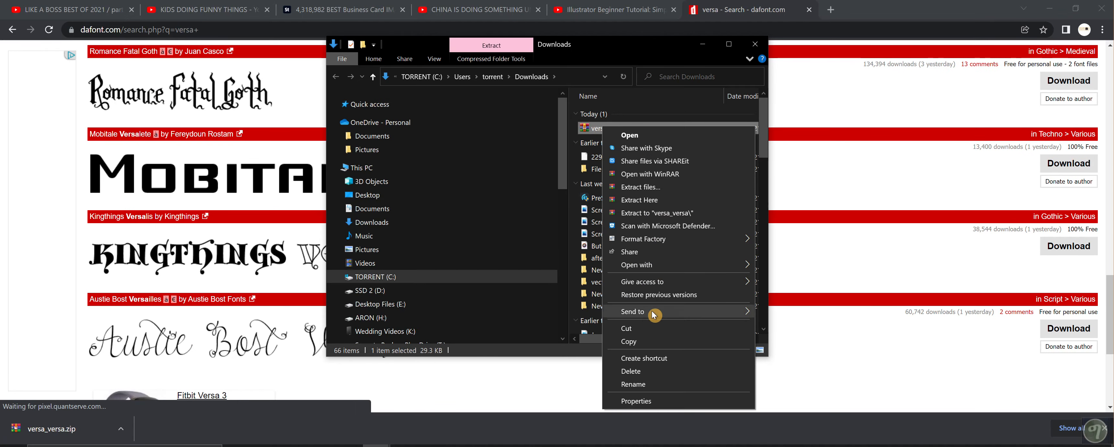
click(645, 372)
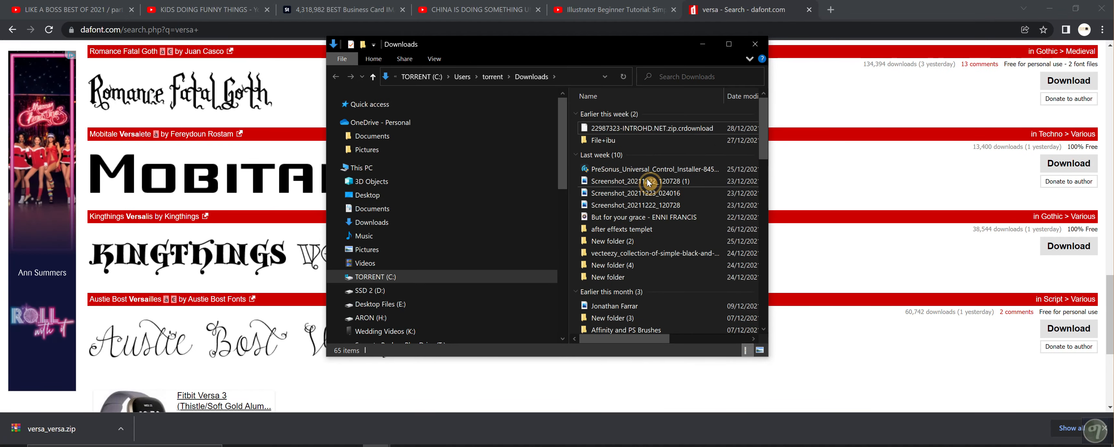
Close the Downloads window and the DaFont page, and switch back to Illustrator
click(756, 44)
click(809, 10)
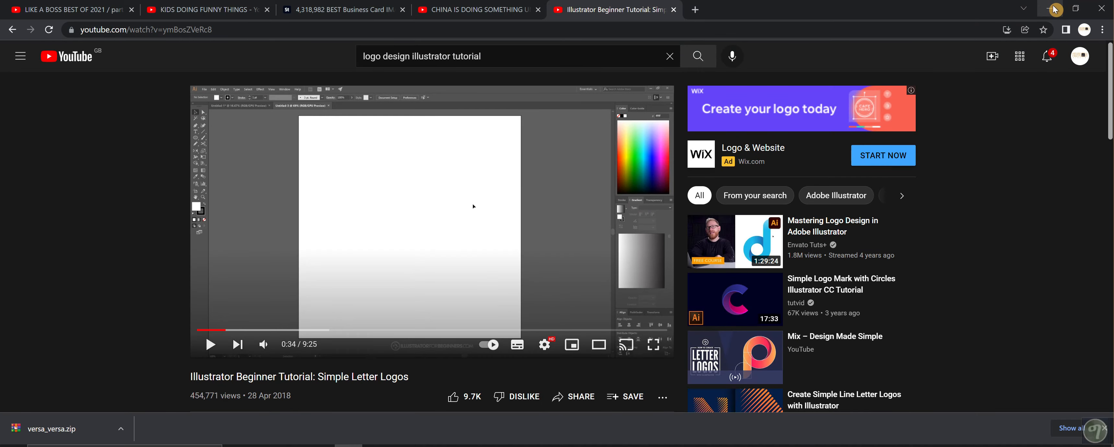
click(1054, 9)
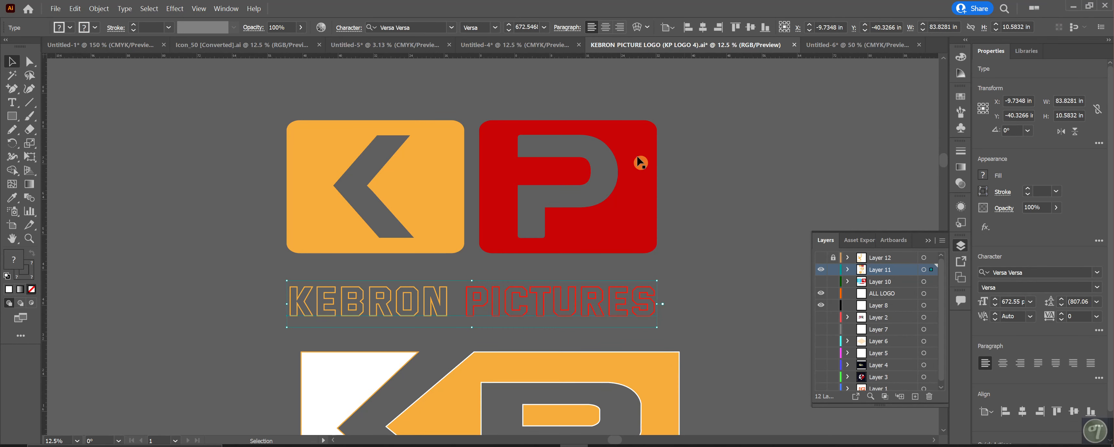
Examine the KP logo variants in the KEBRON PICTURE LOGO document, from the two rounded boxes down to the pill-shaped version
drag(738, 129, 450, 184)
shift+click(624, 254)
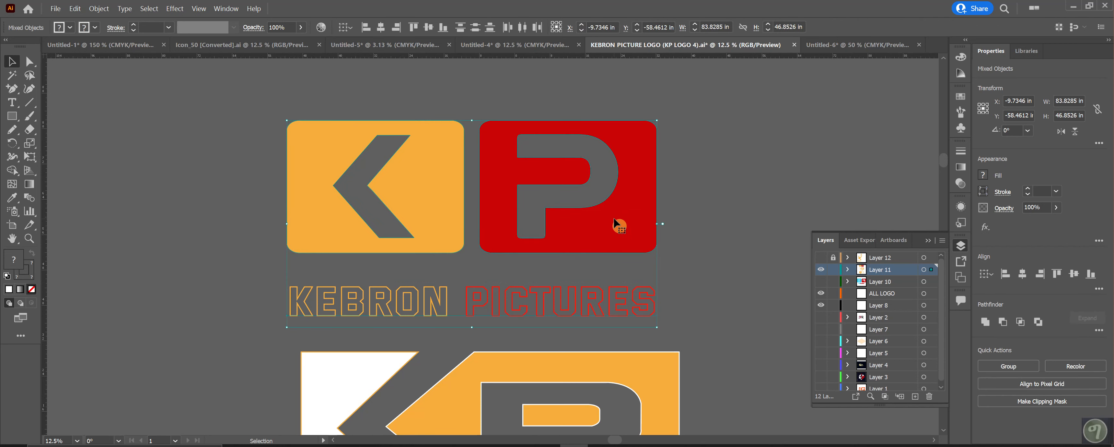
click(858, 44)
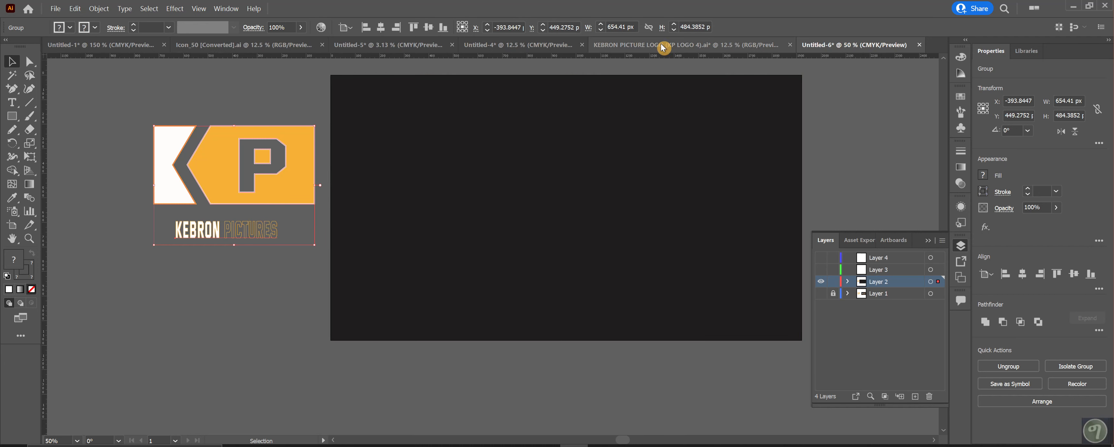
click(680, 51)
scroll(642, 286, down, 10)
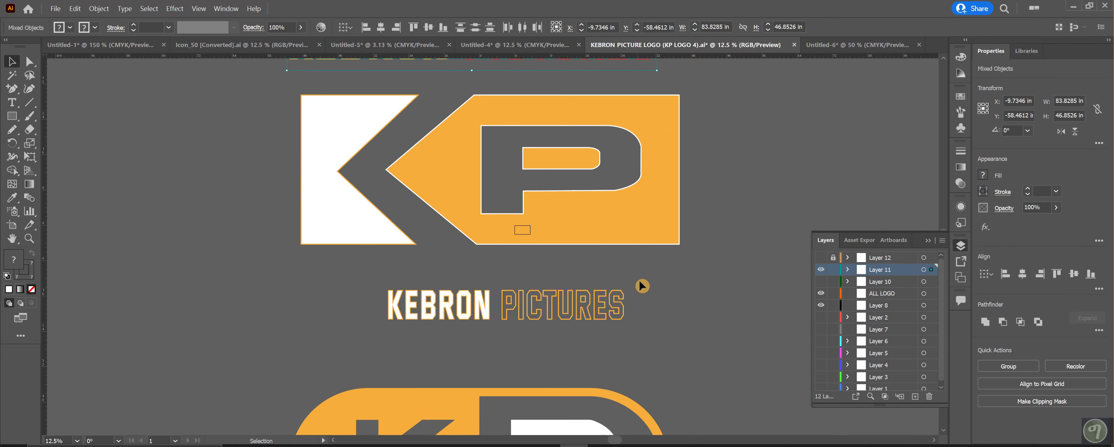
scroll(642, 291, down, 3)
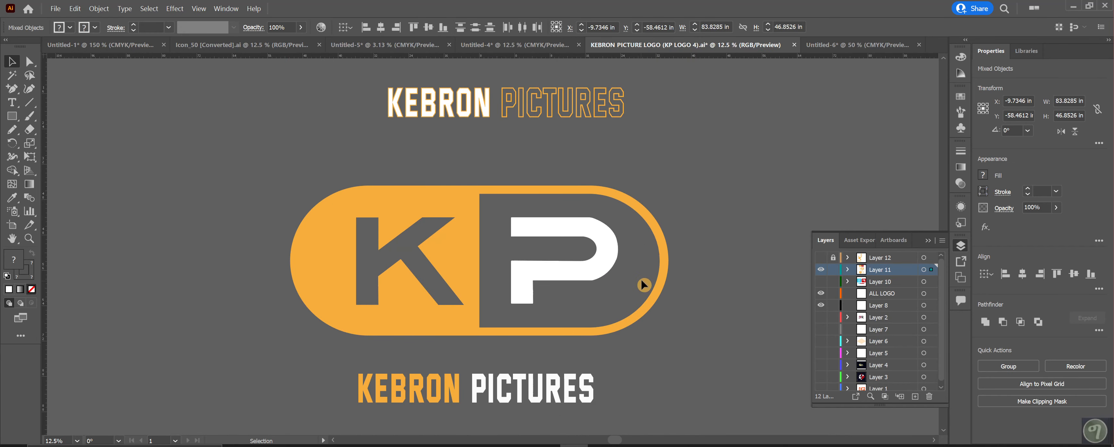
scroll(643, 285, up, 15)
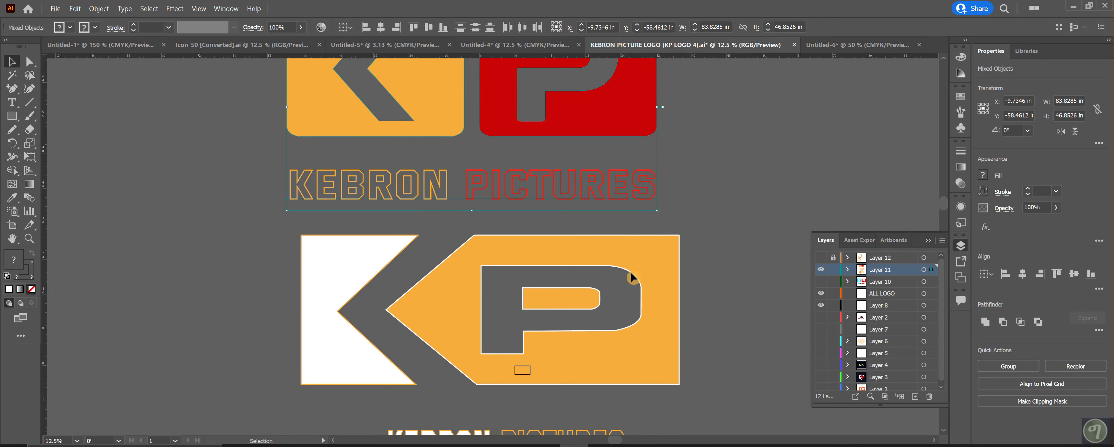
scroll(631, 275, up, 4)
scroll(644, 288, down, 9)
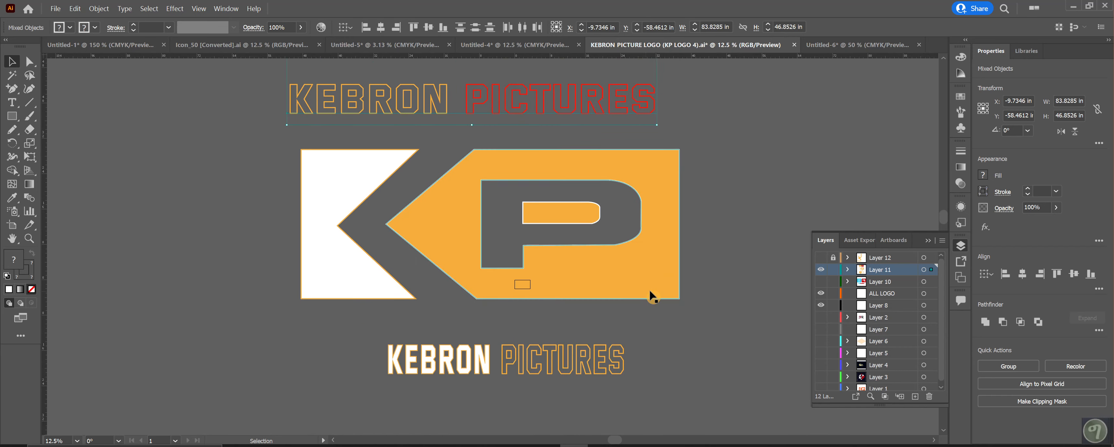
scroll(652, 297, down, 15)
scroll(318, 160, down, 1)
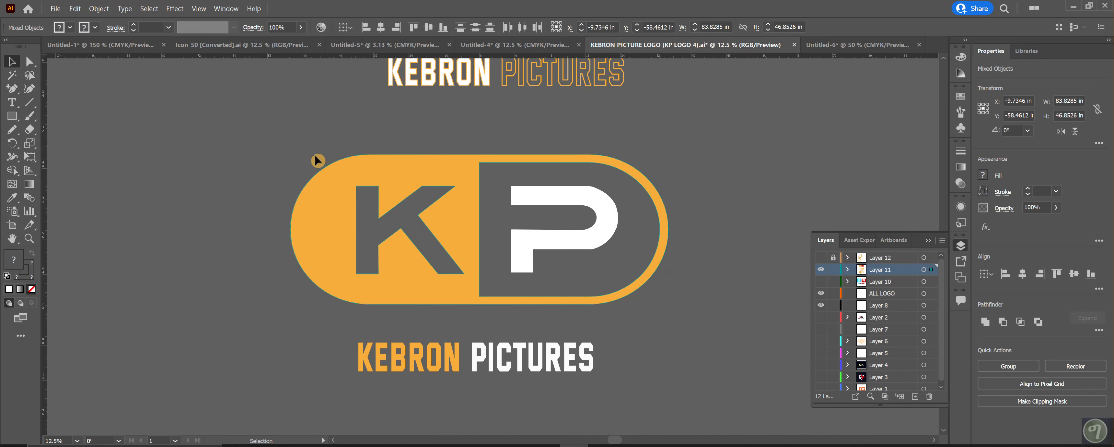
In the Untitled-6 document, draw a rounded rectangle about 997 by 432 px and move it near the middle of the dark background
click(854, 45)
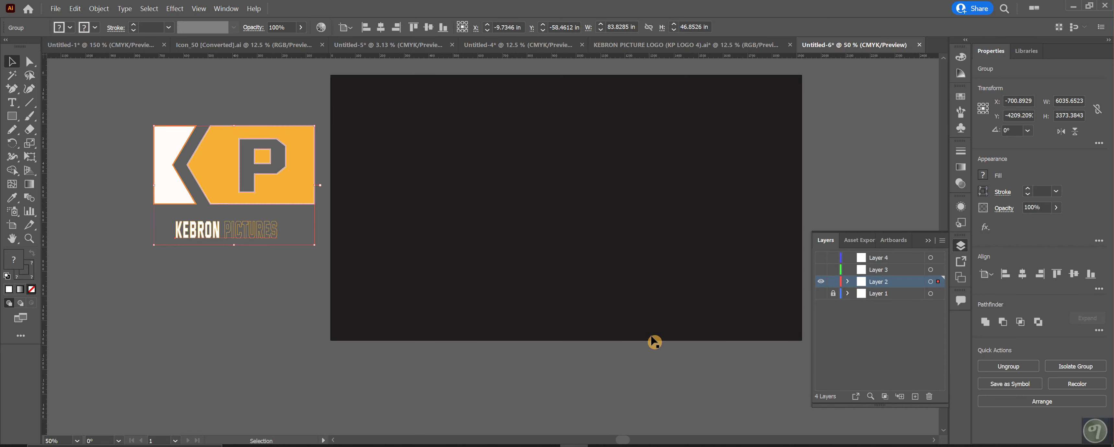
click(927, 242)
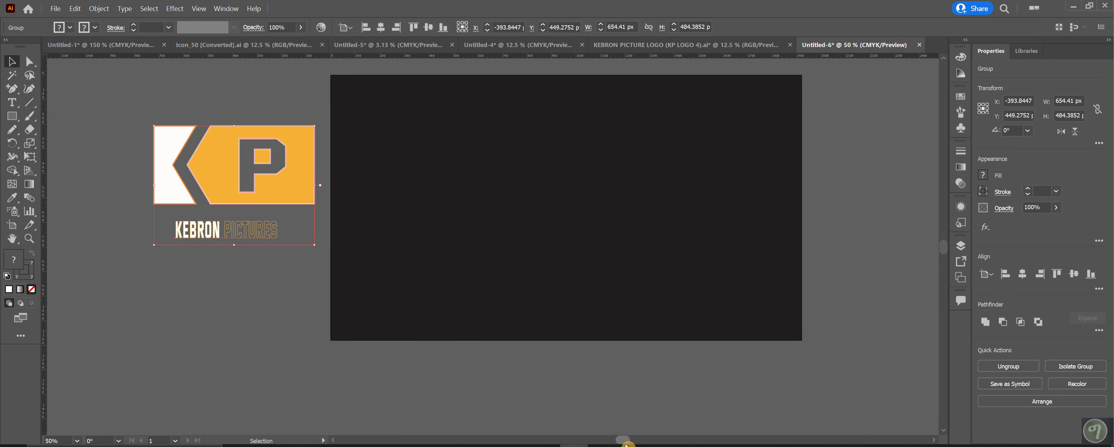
drag(629, 440, 634, 441)
scroll(729, 381, up, 3)
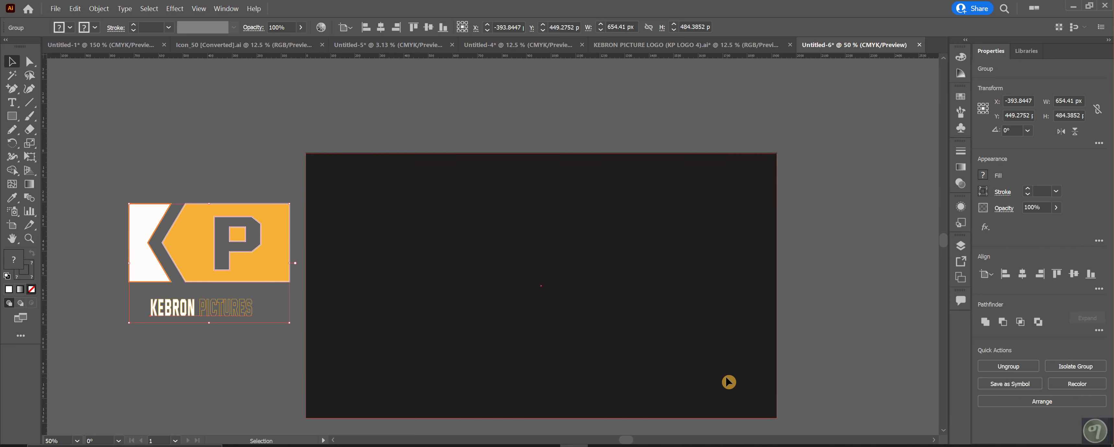
scroll(729, 380, down, 1)
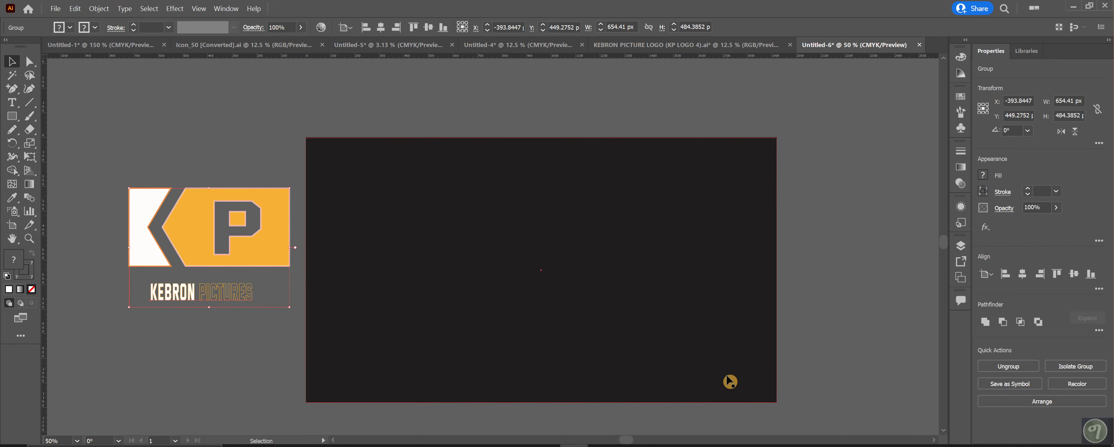
click(15, 120)
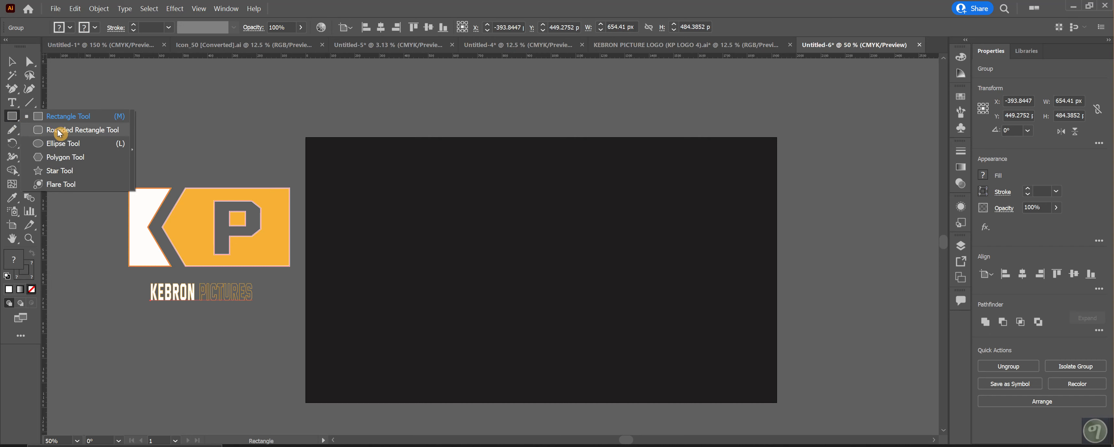
click(58, 130)
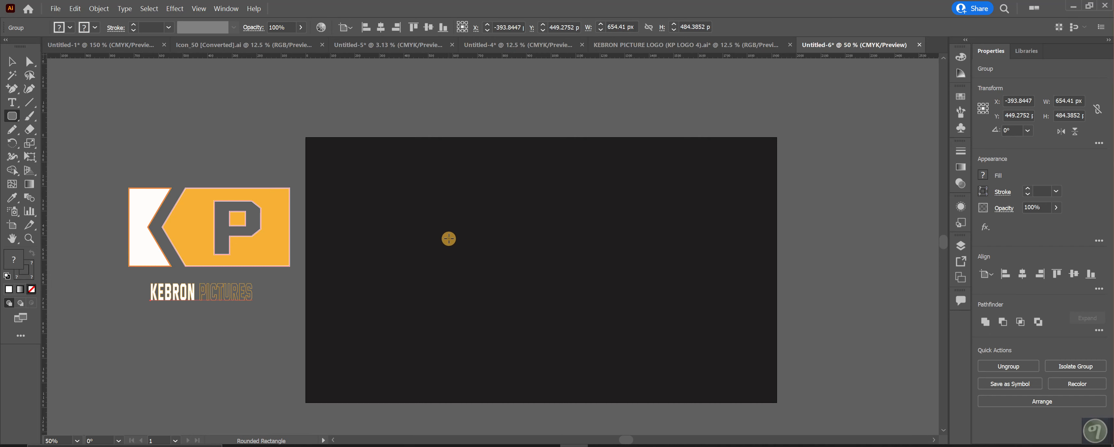
mouse_move(449, 238)
mouse_down()
mouse_move(678, 307)
mouse_move(694, 343)
mouse_up()
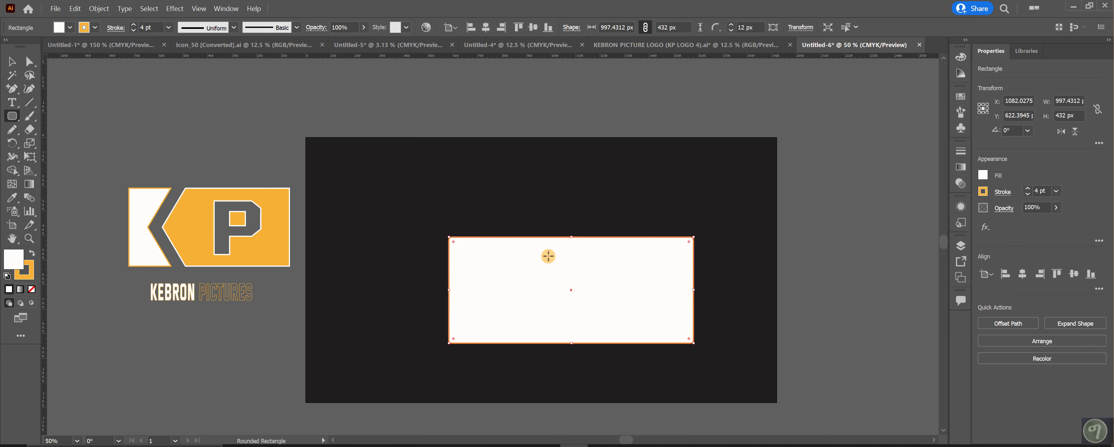
scroll(555, 292, up, 1)
click(14, 63)
scroll(562, 242, up, 1)
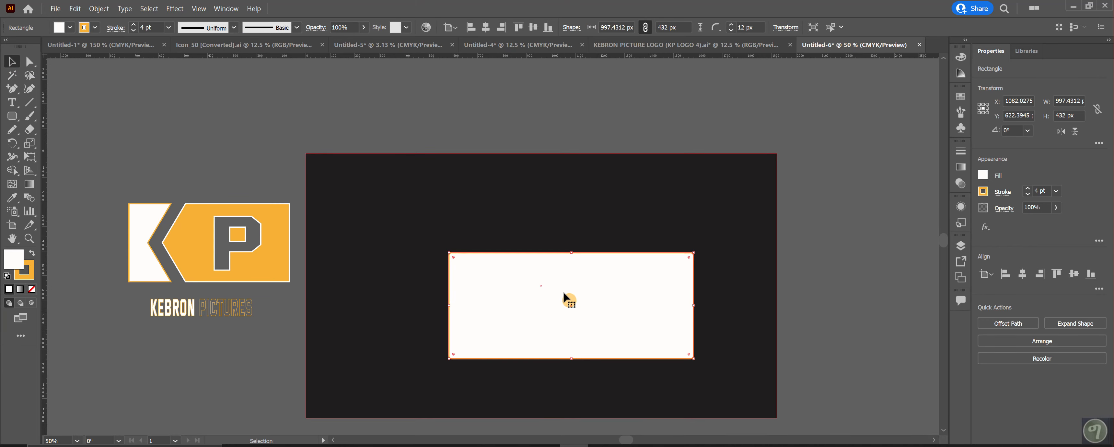
drag(563, 295, 543, 281)
Cut the white rounded rectangle out of Layer 2, lock that layer and make Layer 3 the active layer
scroll(544, 281, up, 1)
click(737, 272)
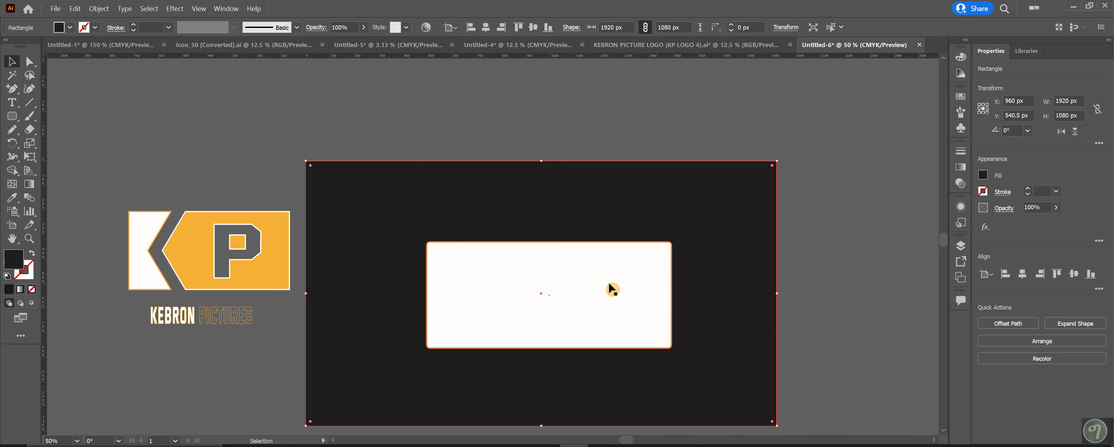
scroll(621, 298, down, 2)
click(854, 243)
scroll(855, 243, up, 1)
scroll(608, 287, up, 1)
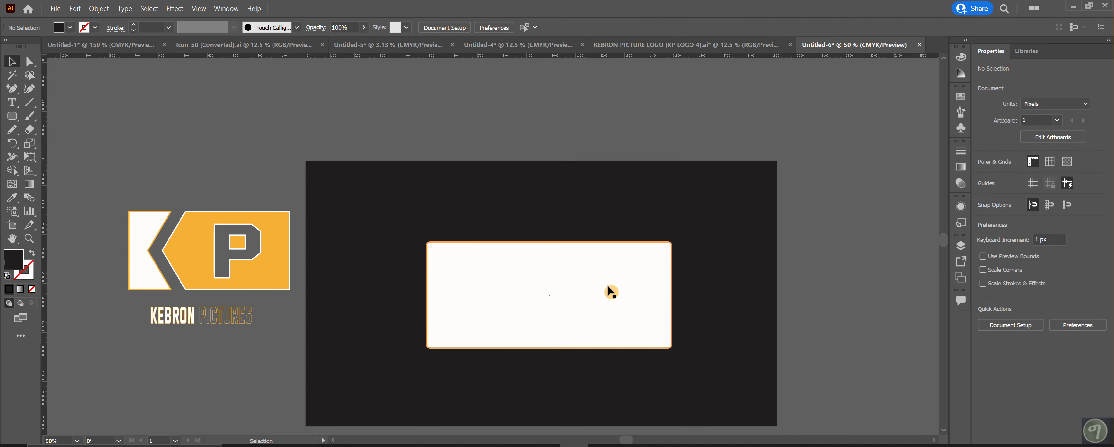
click(610, 291)
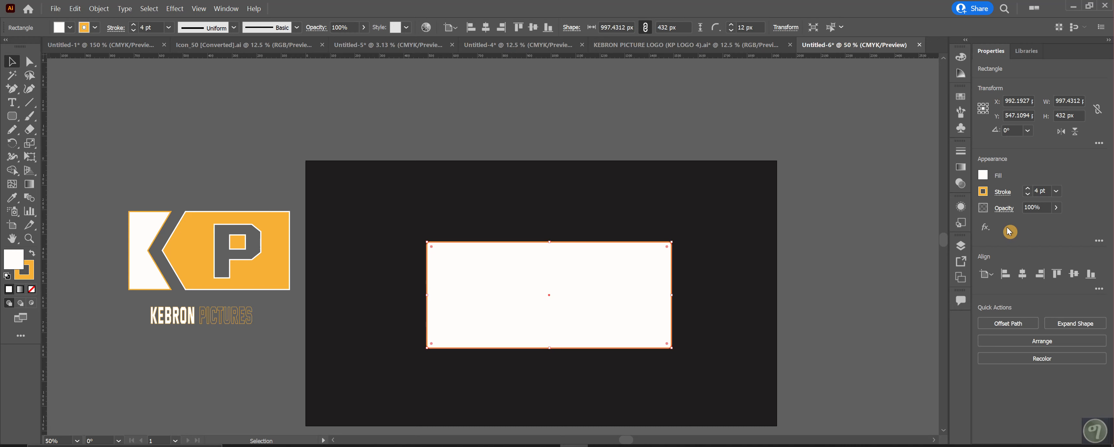
key(Delete)
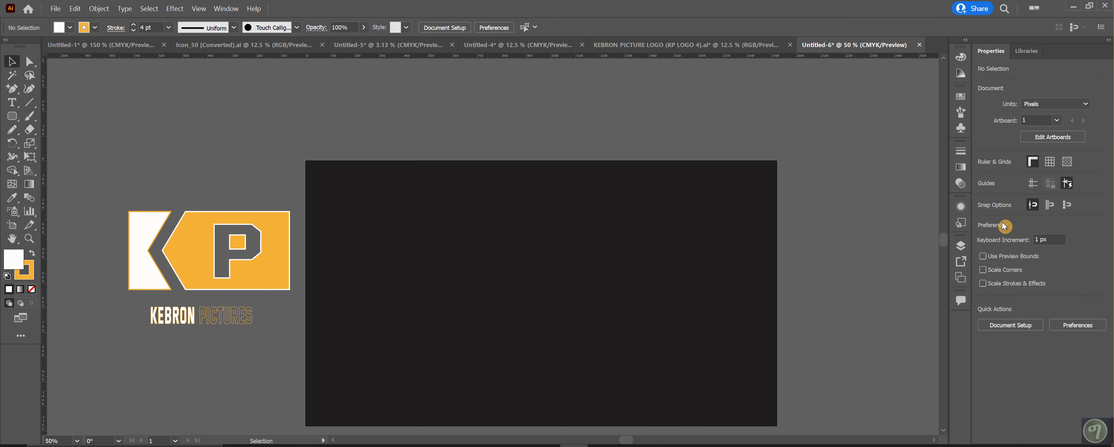
click(962, 245)
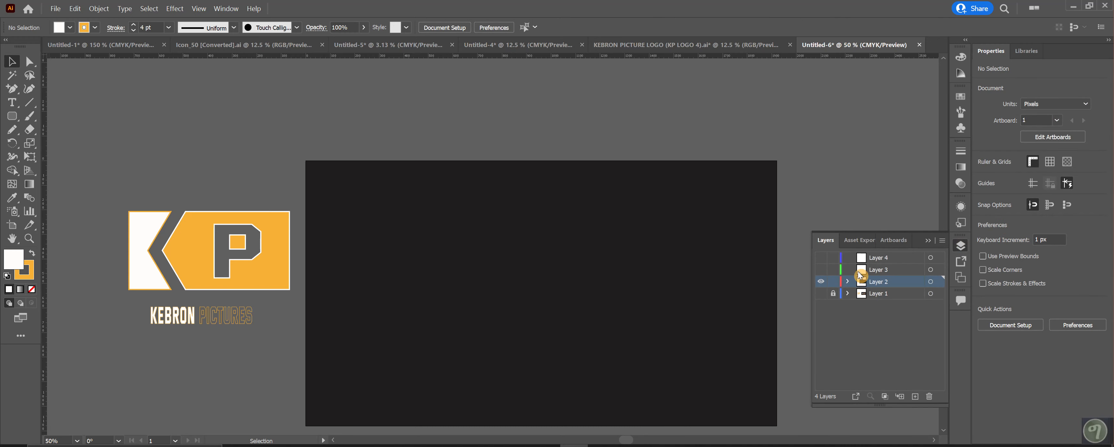
click(833, 272)
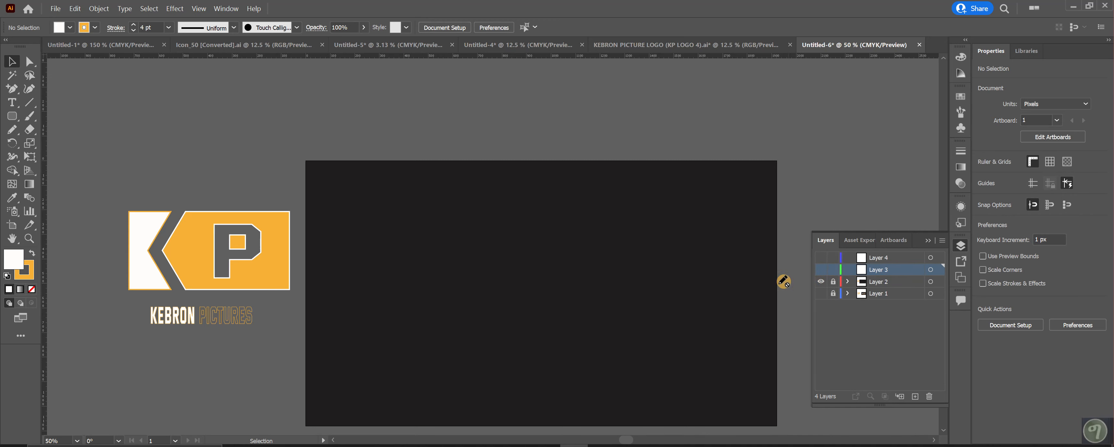
Paste the rounded rectangle into Layer 3, unlocking and showing that layer, and place it horizontally centred on the artboard
click(643, 295)
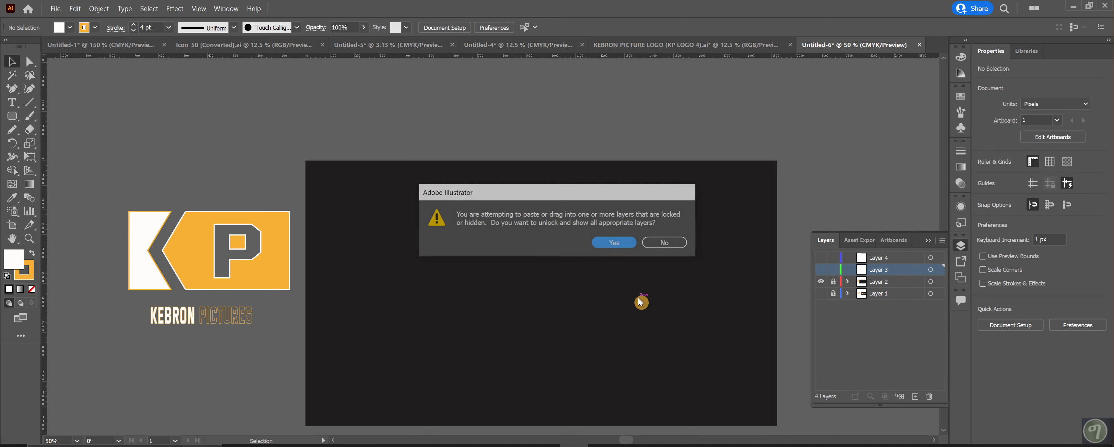
click(624, 243)
drag(527, 270, 573, 302)
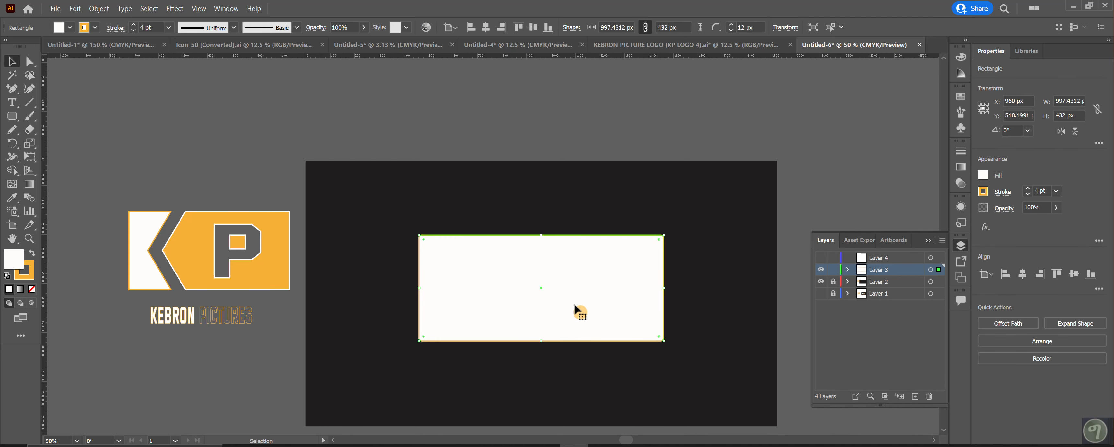
Remove the rectangle's stroke and fill it with the orange swatch, checking against the pill-shaped KP logo in the KEBRON PICTURE LOGO document
click(95, 30)
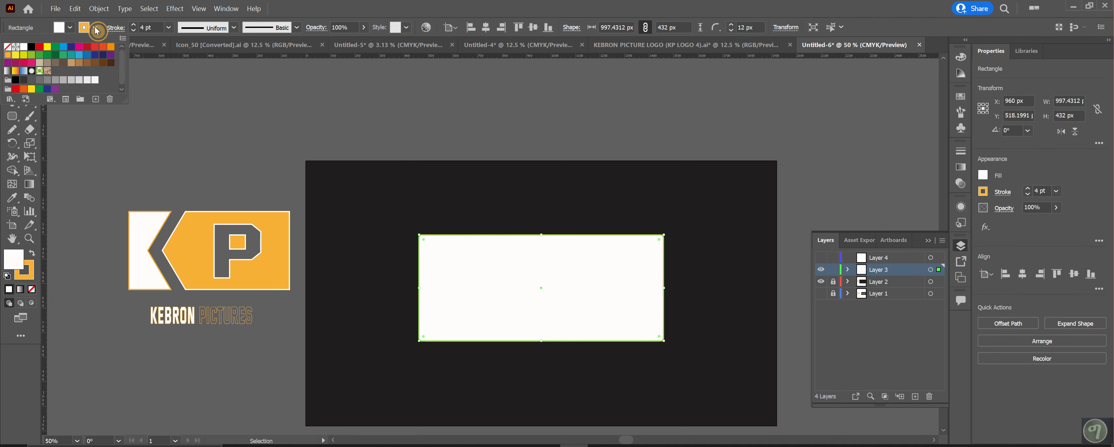
click(8, 47)
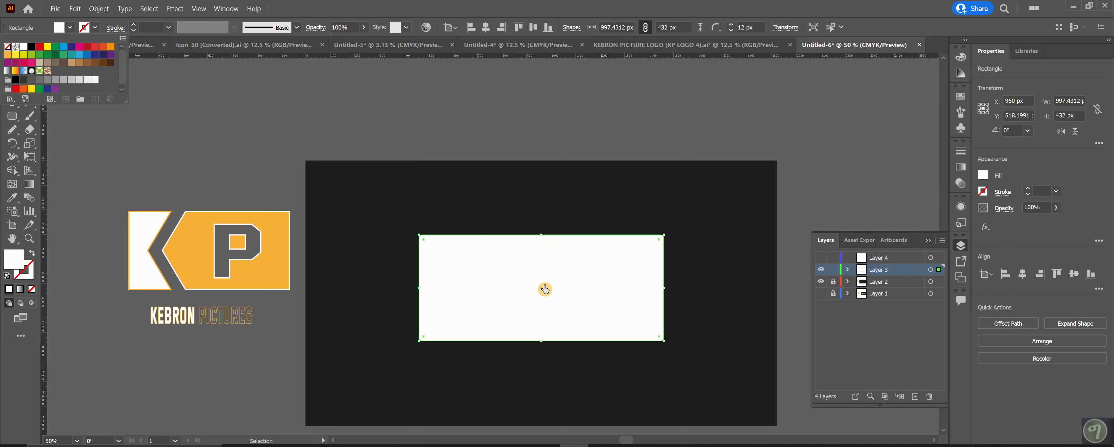
click(710, 48)
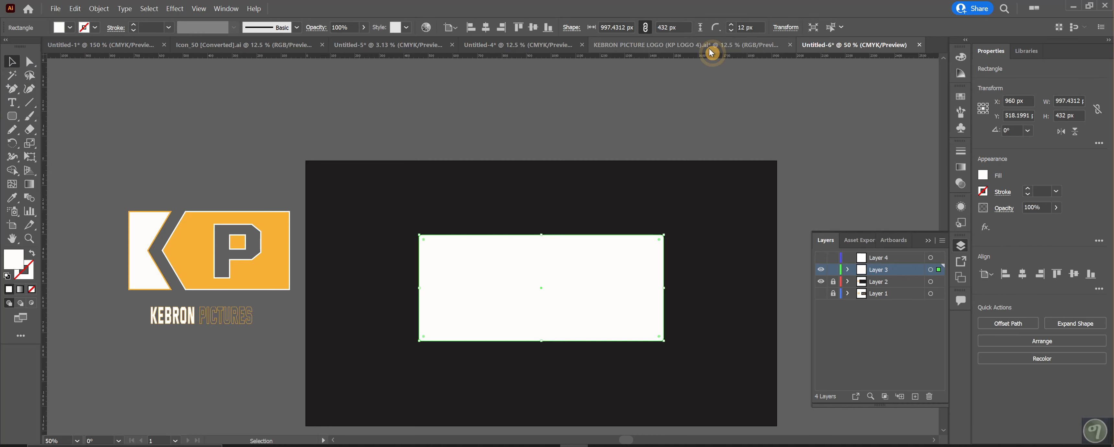
click(712, 49)
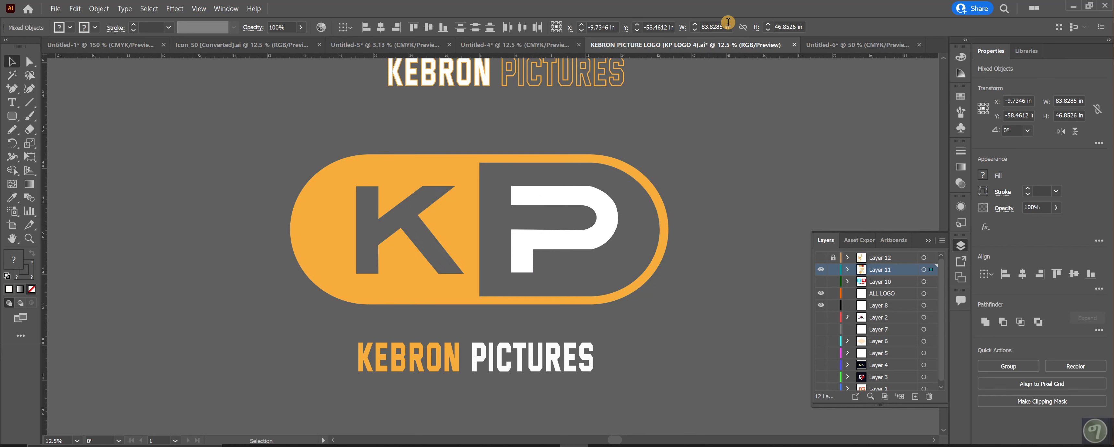
click(856, 44)
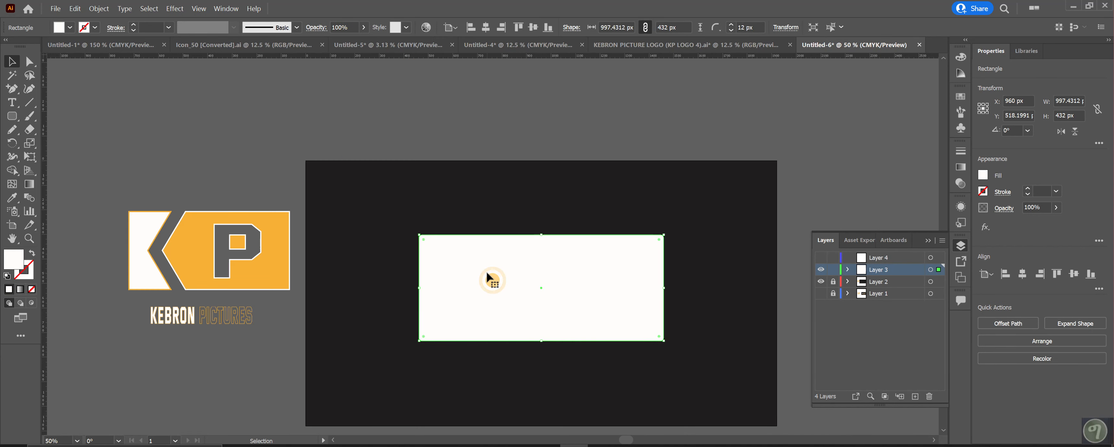
click(70, 27)
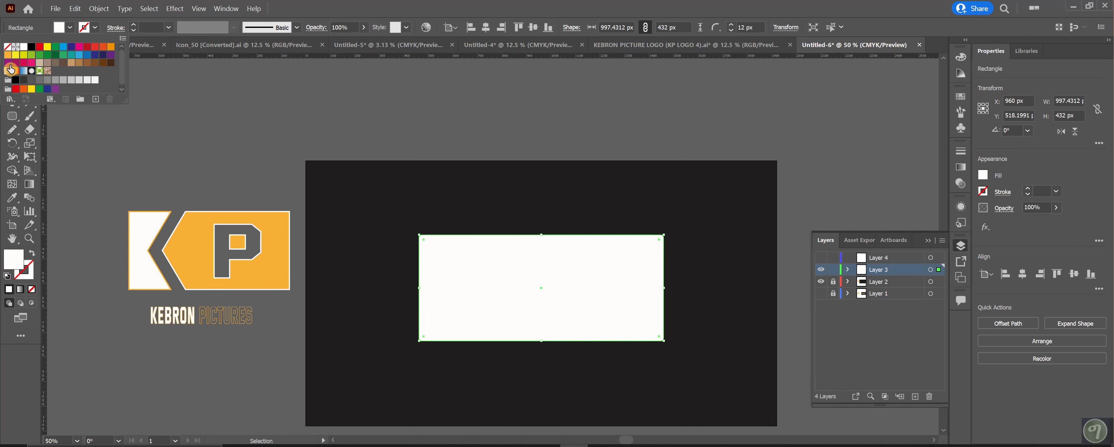
click(8, 55)
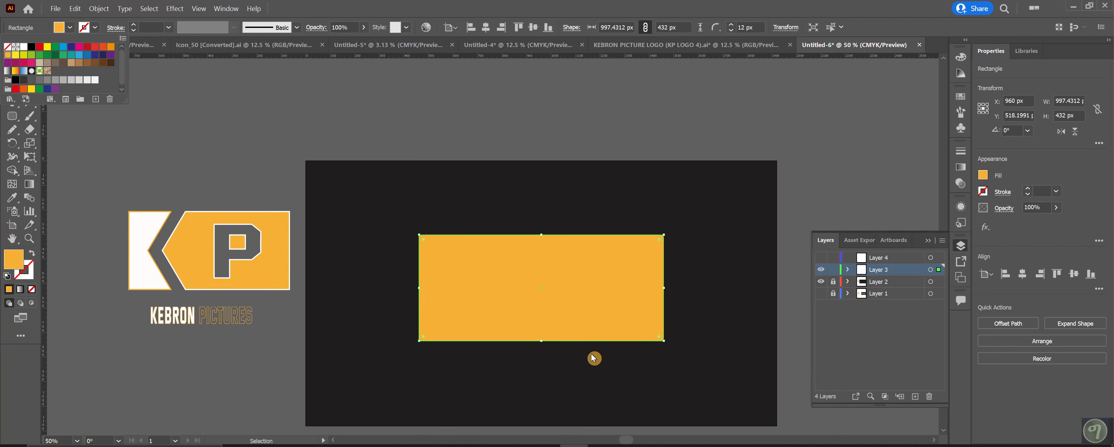
Move the orange rectangle slightly down and right on the artboard, checking against the pill-shaped KP logo in the KEBRON PICTURE LOGO document
click(621, 322)
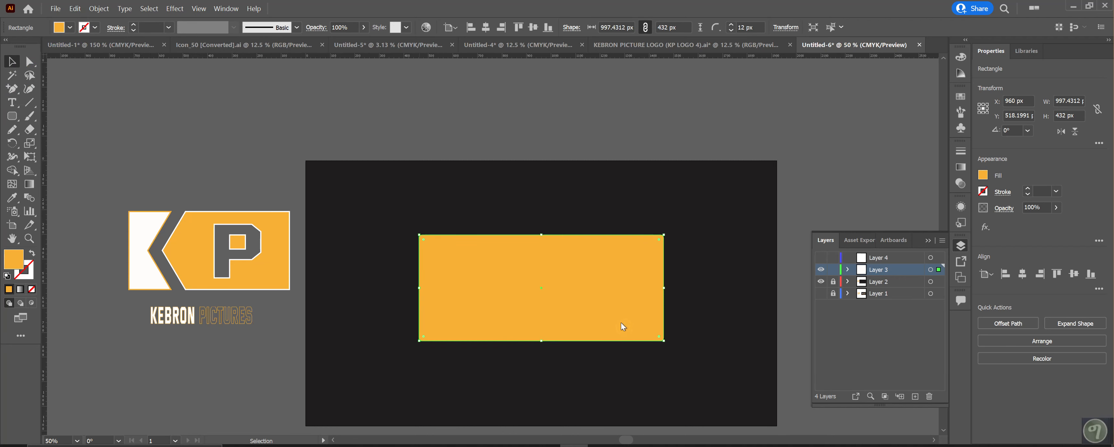
drag(593, 306, 602, 320)
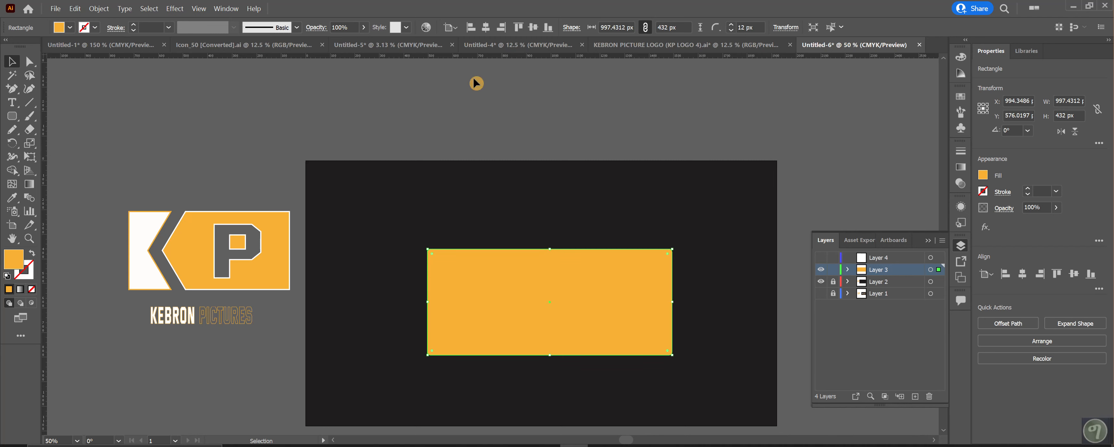
click(641, 45)
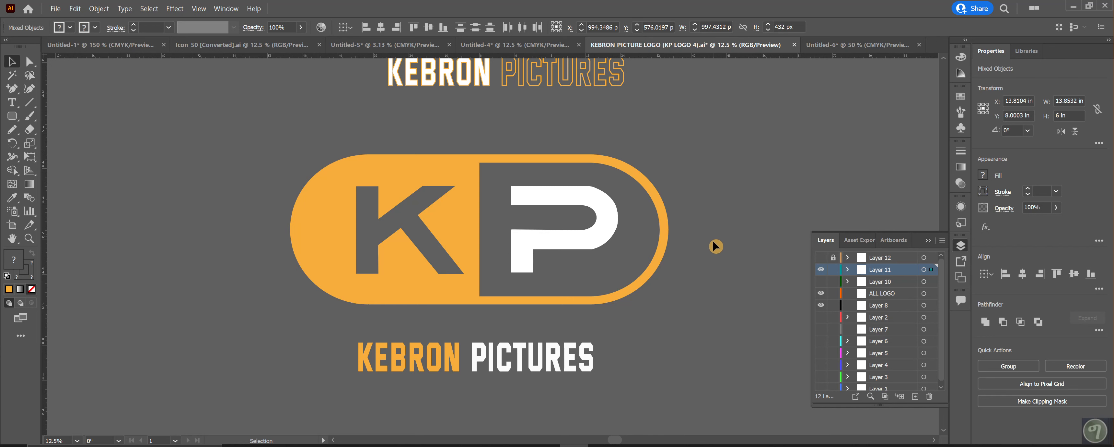
click(862, 47)
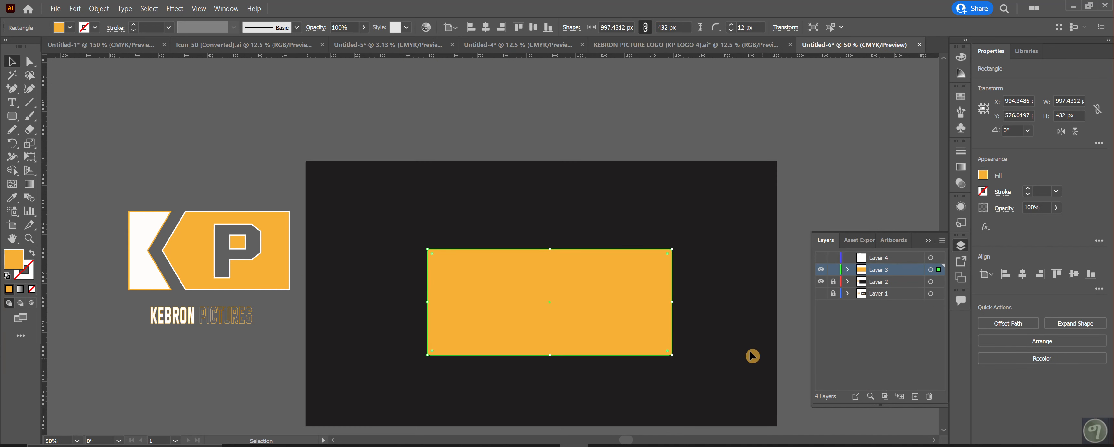
Round the orange rectangle's corners fully, to a radius of about 216 px, so it becomes a pill
click(832, 156)
click(550, 298)
drag(437, 259, 554, 300)
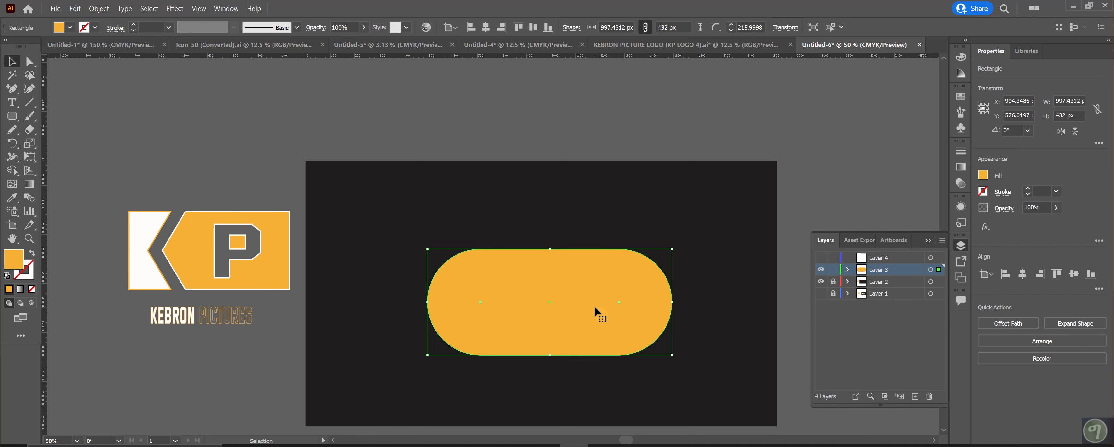
Enlarge the pill to about 1272 by 505 px, comparing its proportions with the reference KP logo document
drag(674, 302, 715, 303)
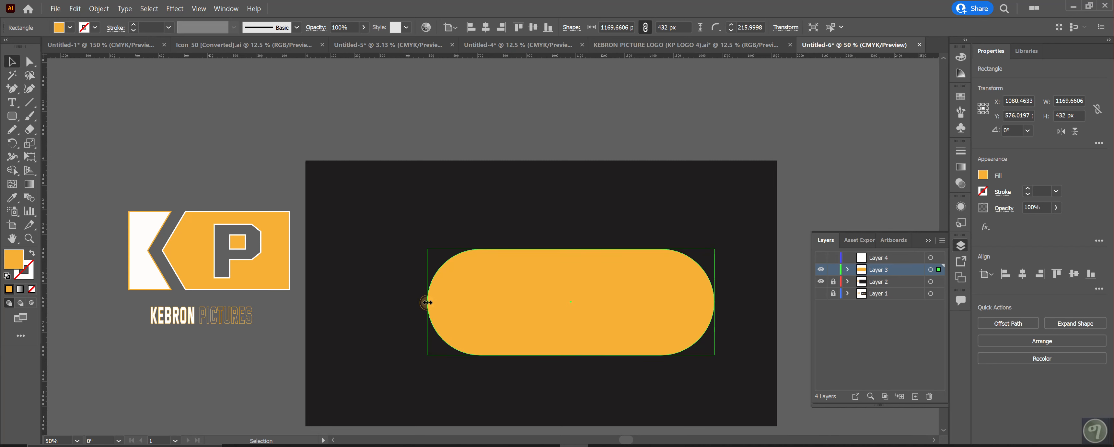
drag(427, 302, 402, 301)
drag(560, 249, 559, 279)
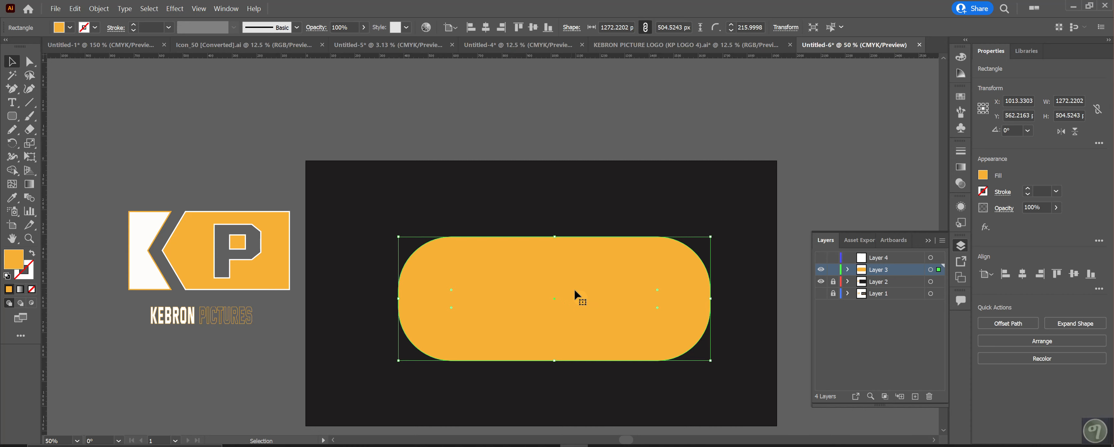
click(726, 44)
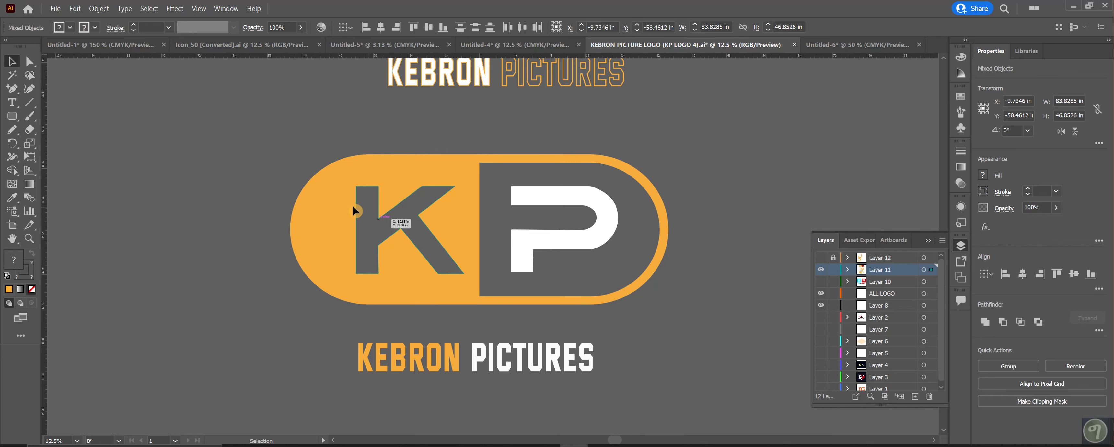
click(878, 44)
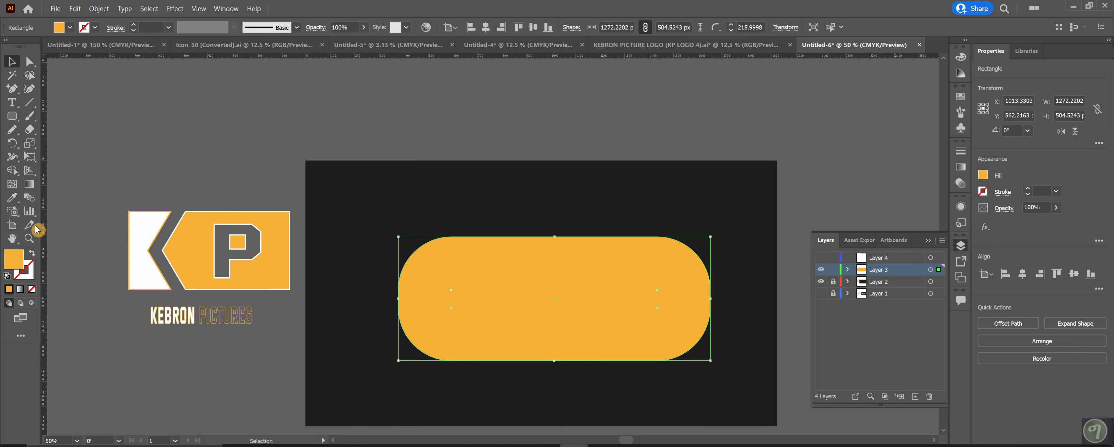
Add a vertical ruler guide through the pill's horizontal centre and show the document's hidden guides
drag(46, 216, 397, 297)
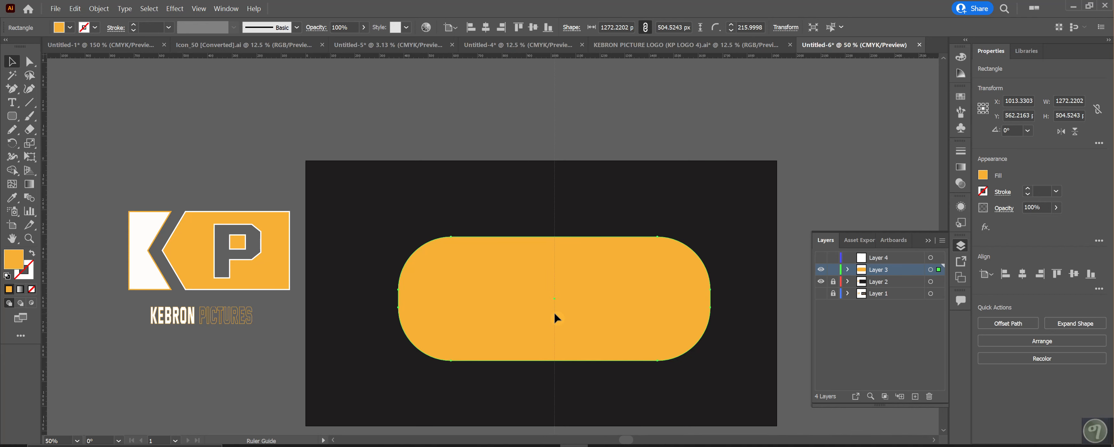
drag(554, 314, 555, 313)
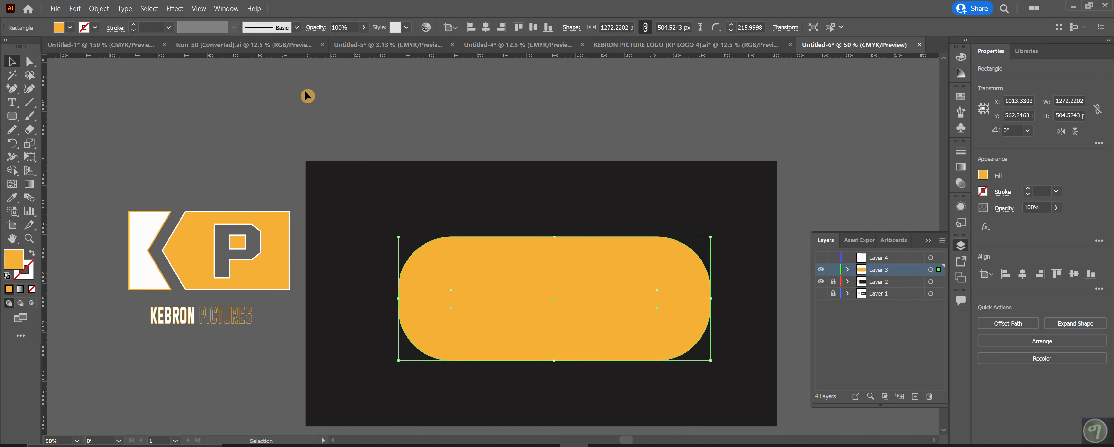
click(201, 9)
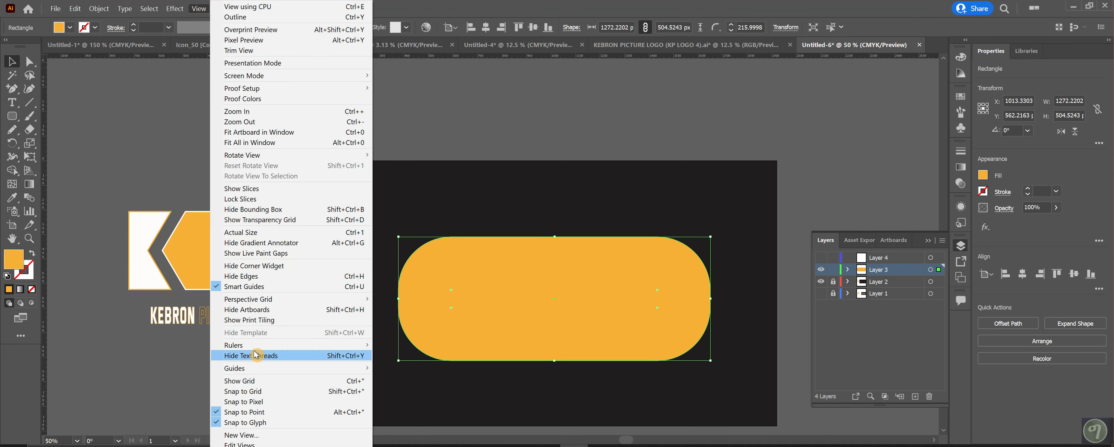
mouse_move(259, 346)
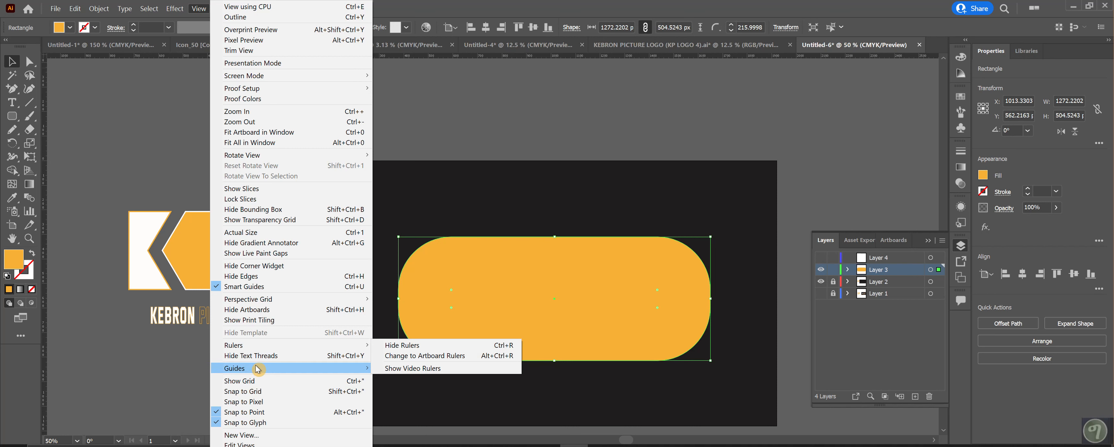
mouse_move(258, 370)
click(421, 370)
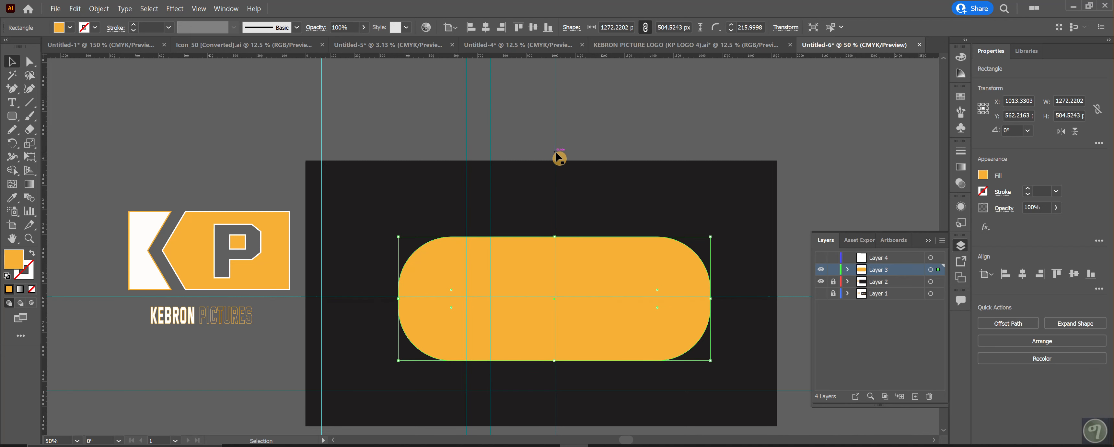
drag(557, 156, 553, 159)
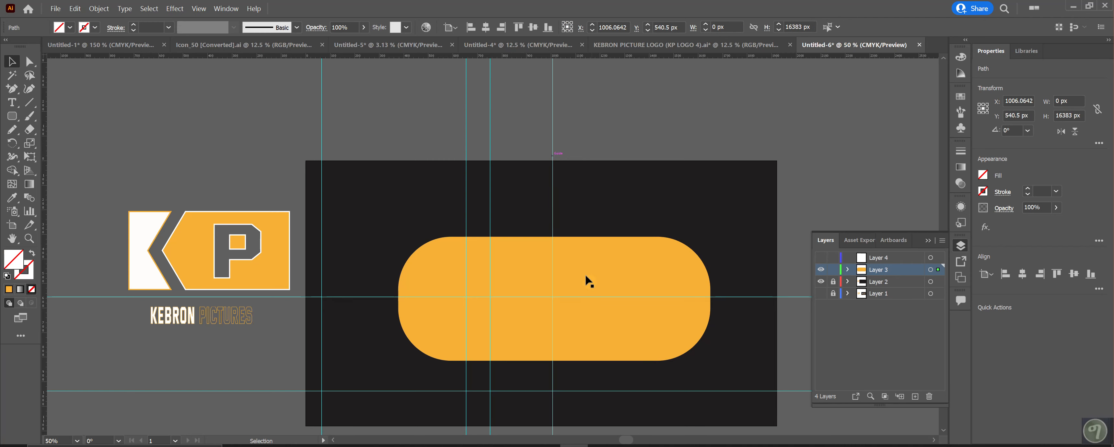
click(394, 294)
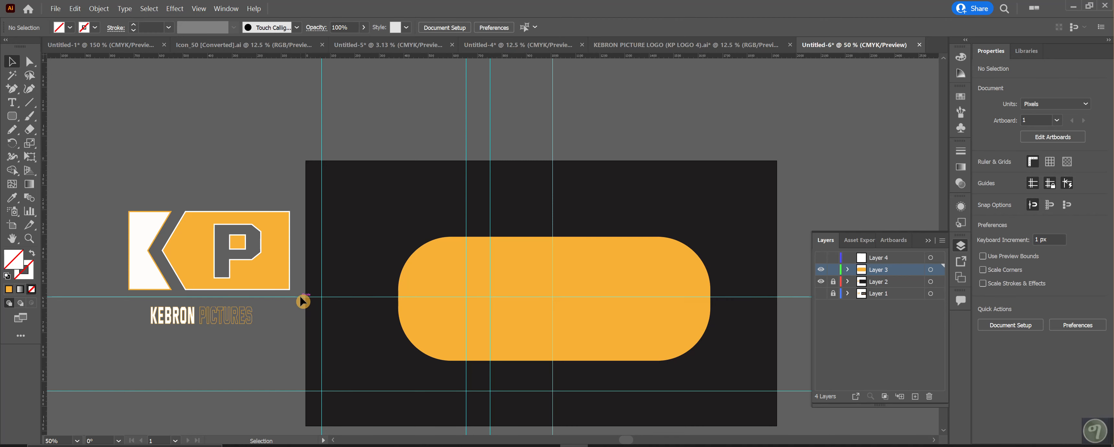
right_click(300, 297)
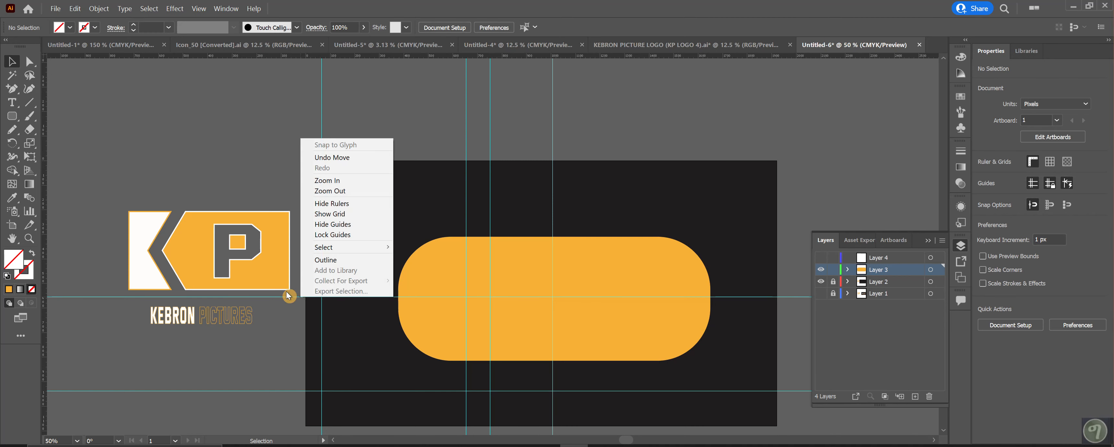
click(287, 296)
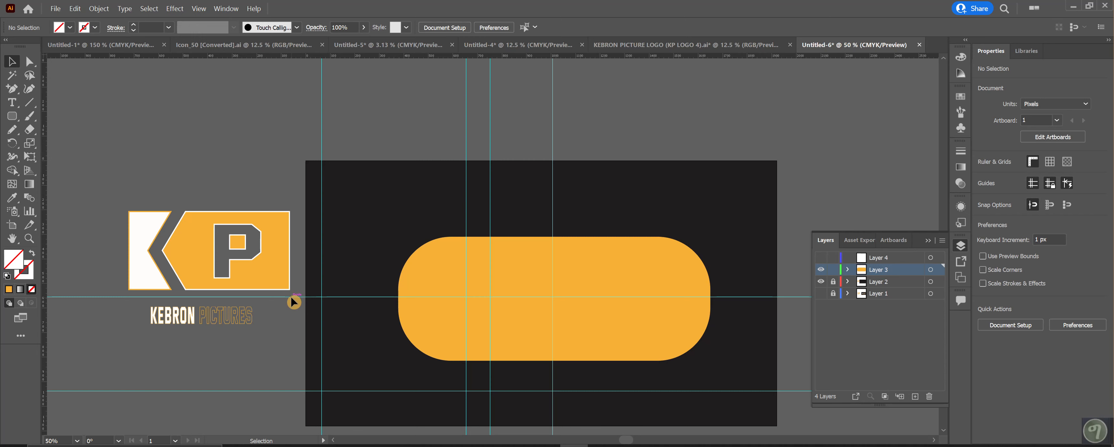
right_click(291, 298)
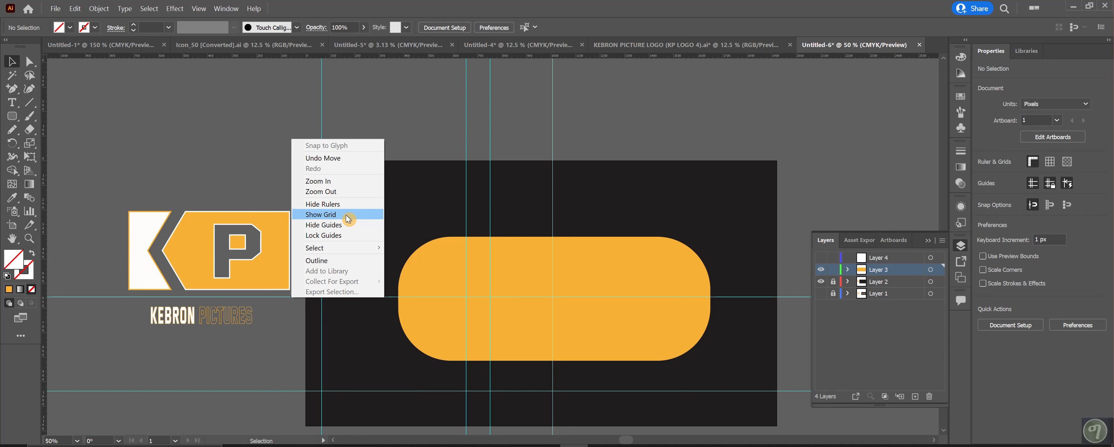
click(286, 298)
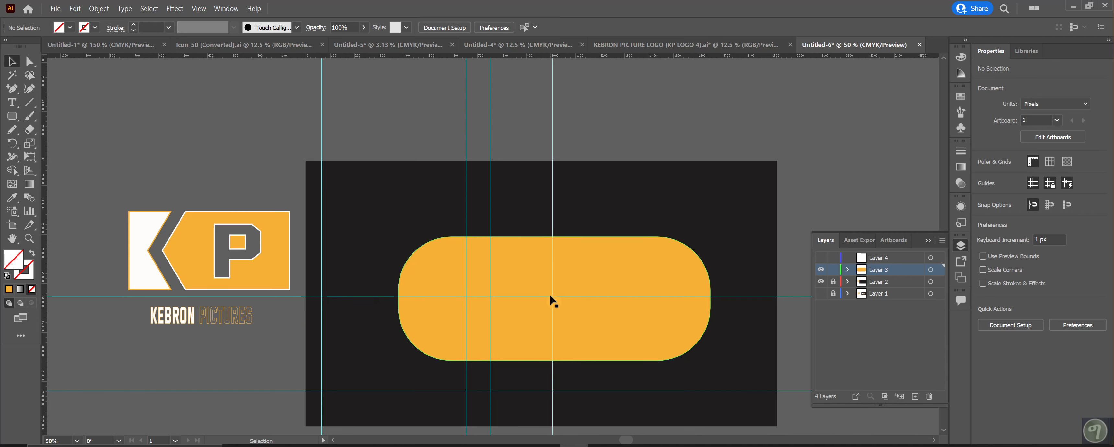
Move the pill so its centre sits where the central vertical guide crosses the horizontal guide, and deselect it
click(555, 302)
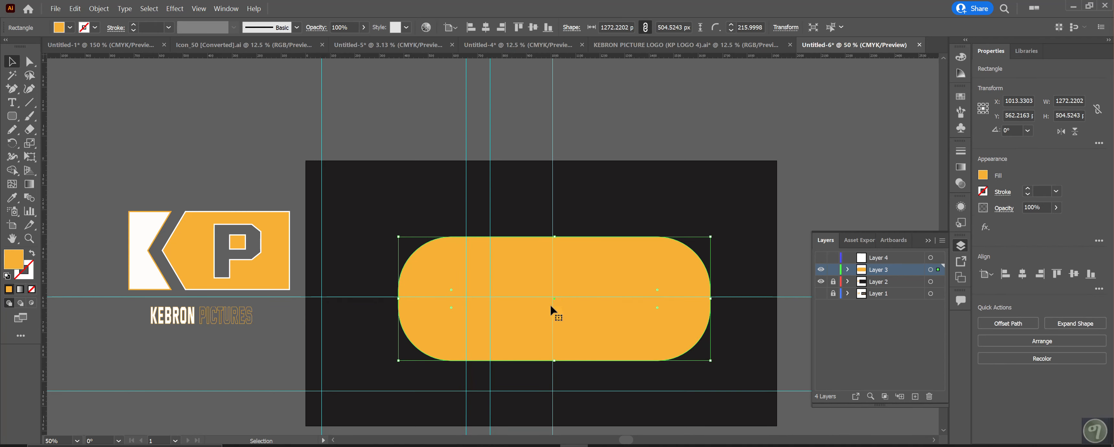
drag(552, 306, 560, 295)
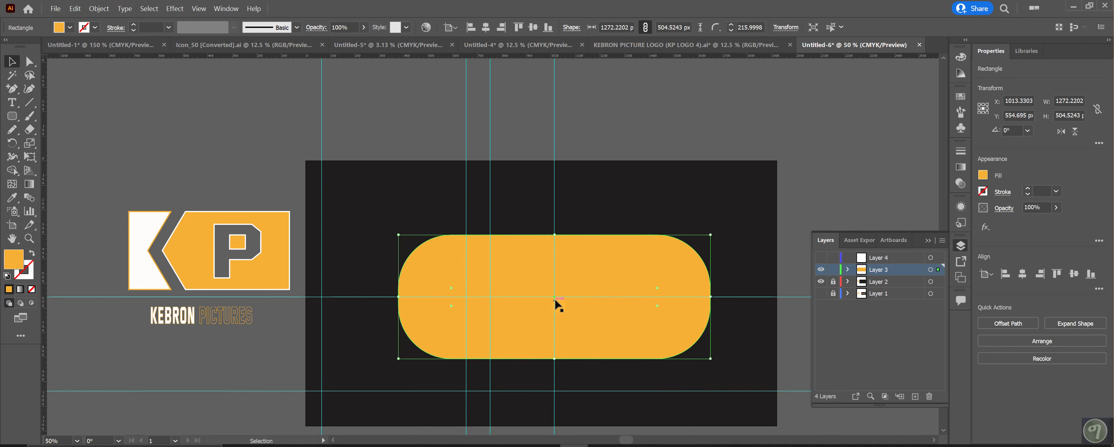
click(773, 112)
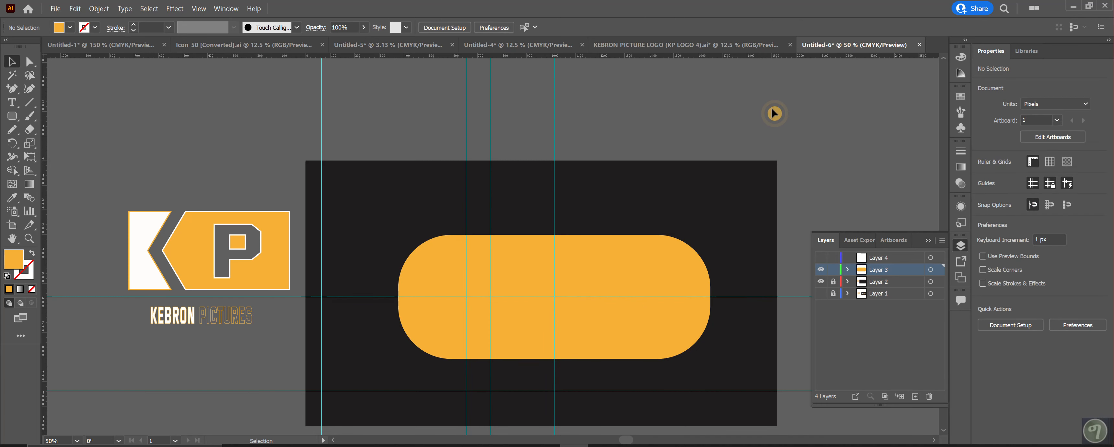
Lock Layer 3, then activate and show Layer 4 and get the Rectangle tool ready
click(833, 270)
click(900, 258)
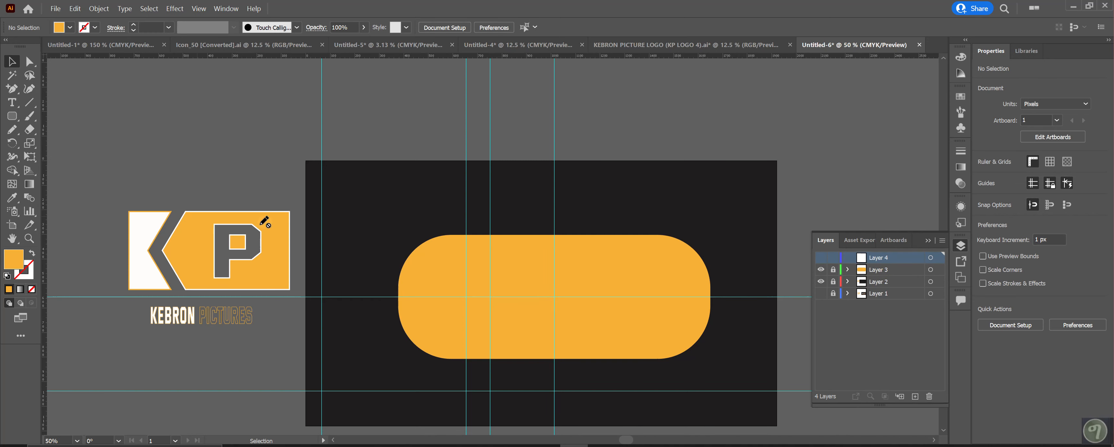
drag(12, 116, 75, 116)
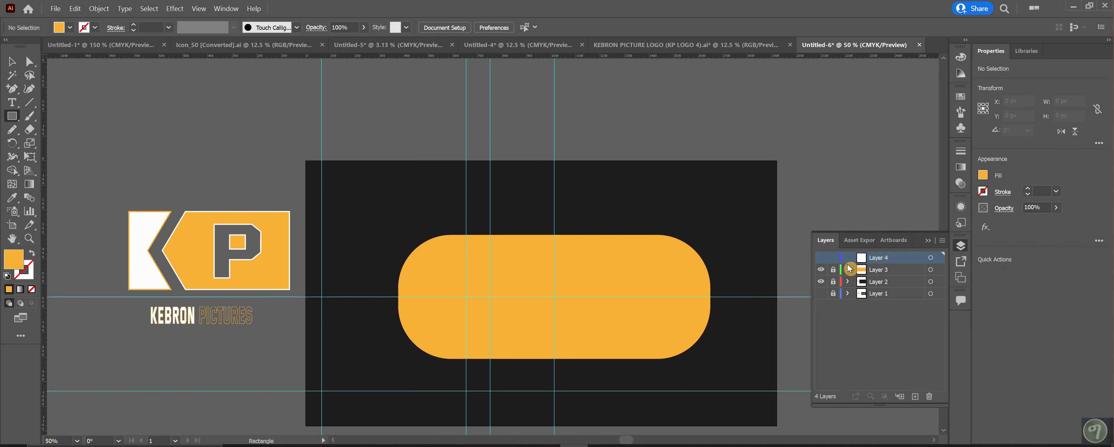
click(821, 257)
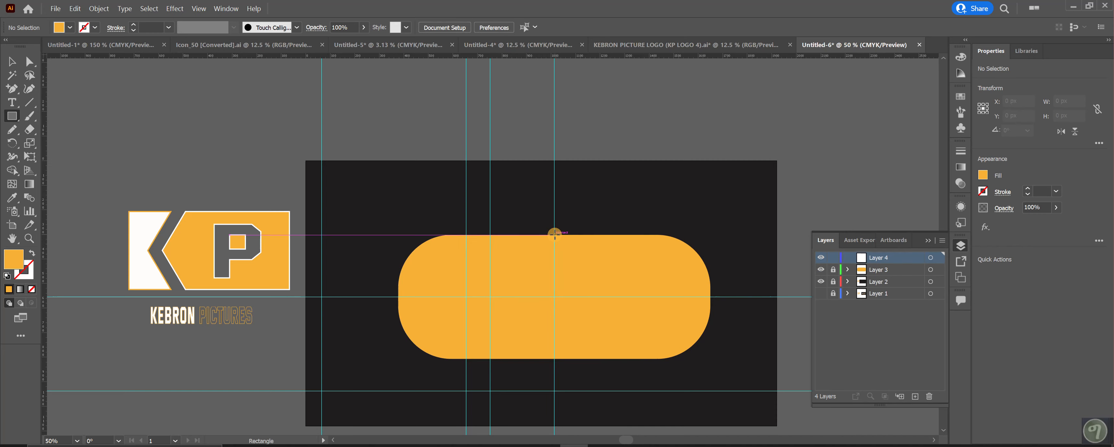
Draw a rectangle about 517 by 505 px from the central vertical guide over the pill's right half, matching the pill's full height
drag(555, 234, 681, 356)
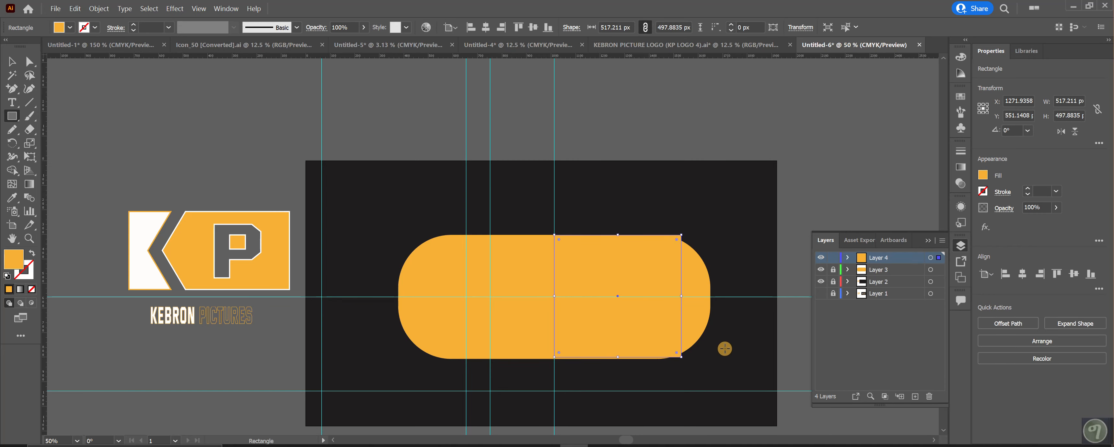
drag(619, 358, 620, 360)
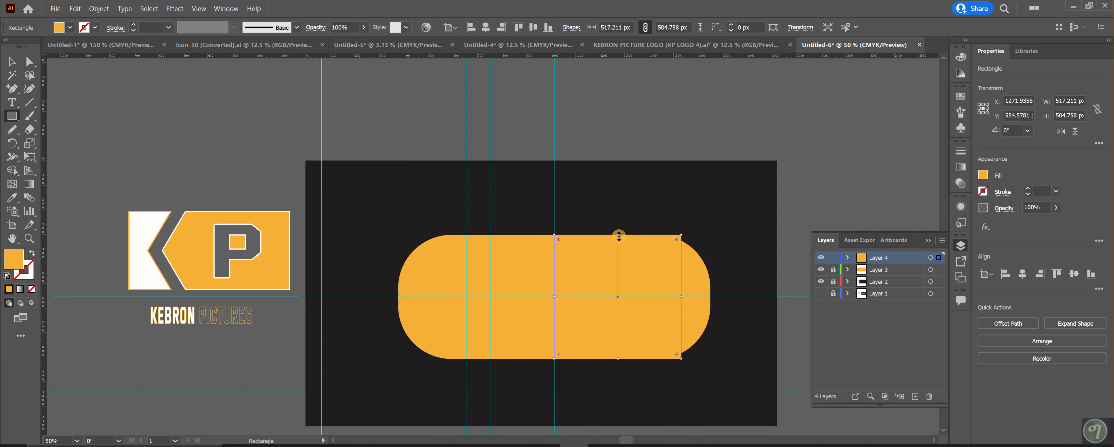
drag(619, 236, 621, 236)
Fill the new rectangle with near-white after checking the reference logo, and widen it to the pill's right end, about 636 px wide
click(738, 46)
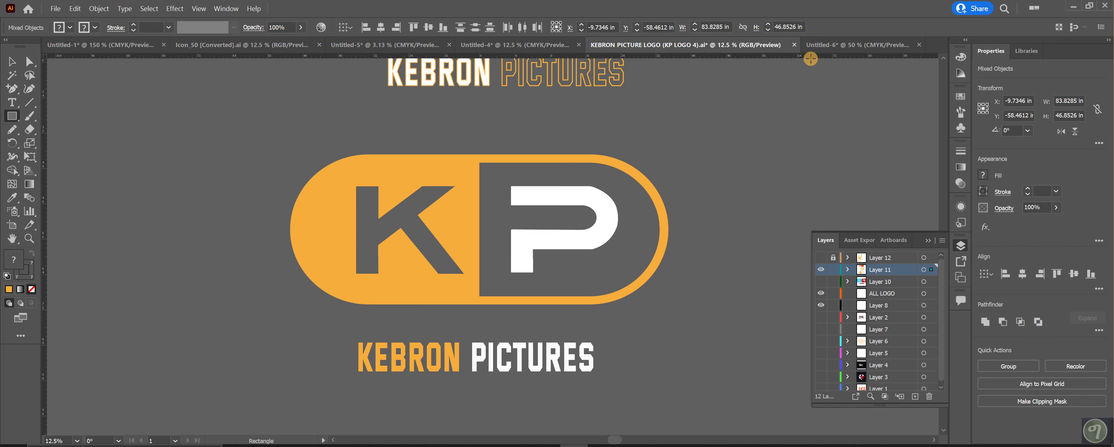
click(829, 46)
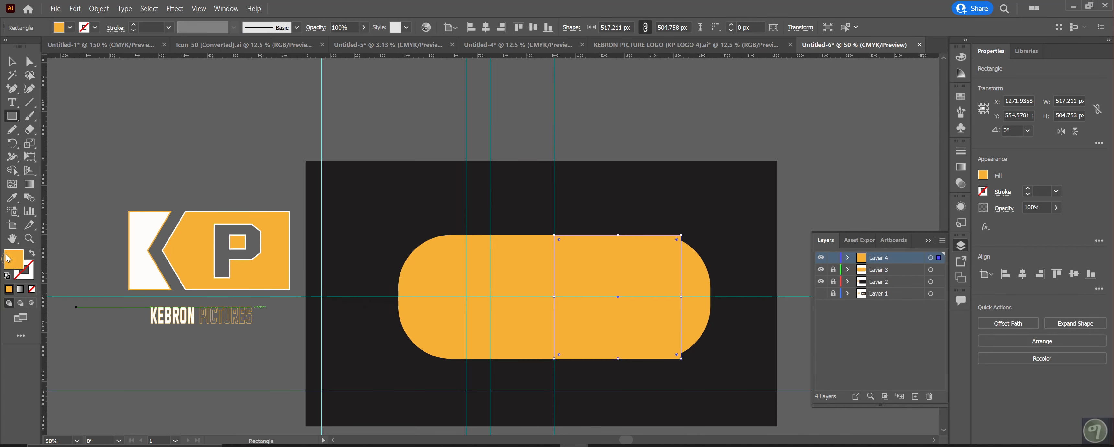
double_click(12, 258)
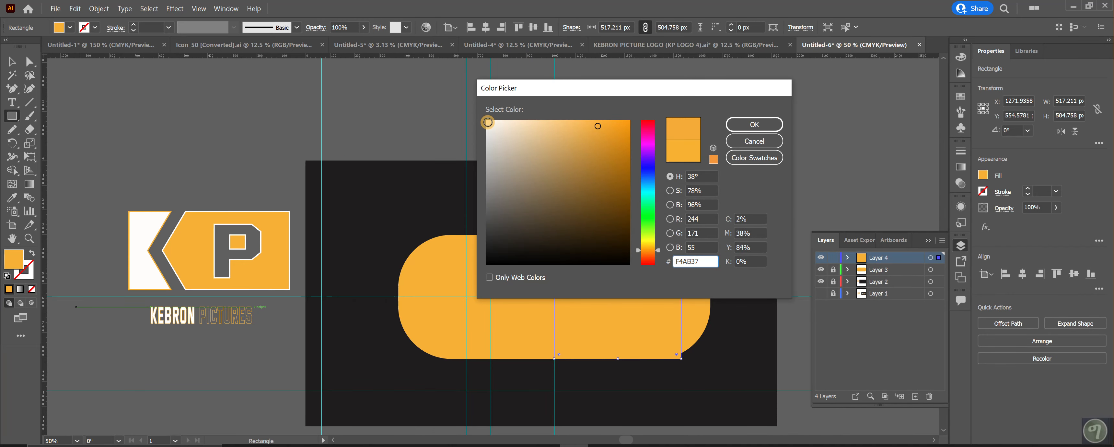
click(486, 123)
click(754, 124)
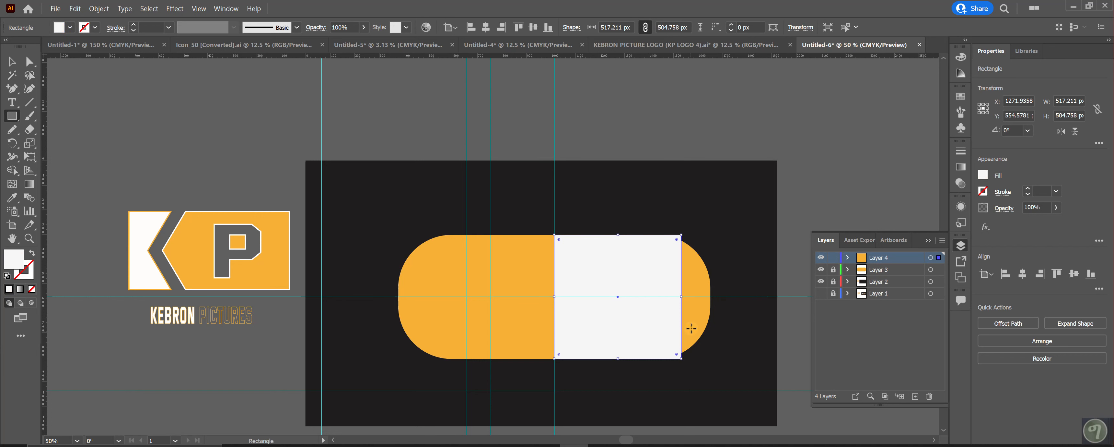
drag(682, 297, 711, 301)
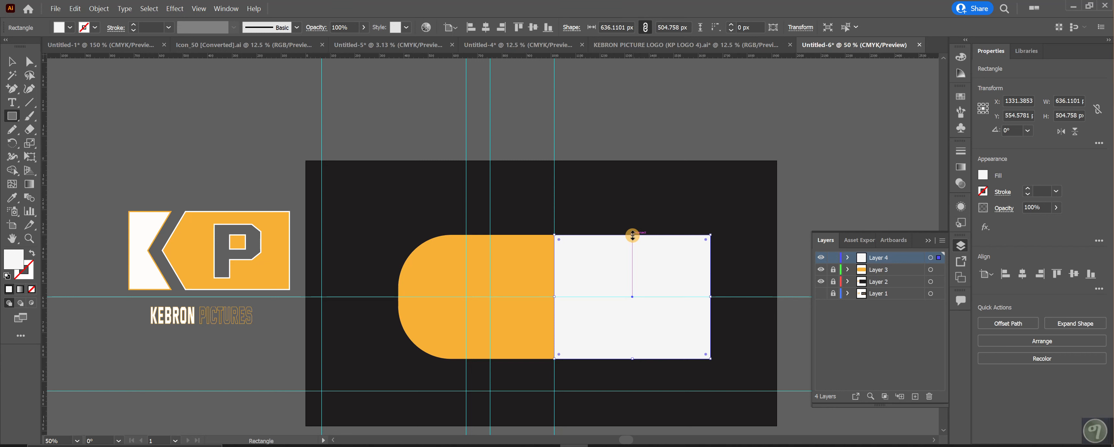
Try scaling the white rectangle down to about 563 by 447 px, and undo it
drag(632, 235, 633, 251)
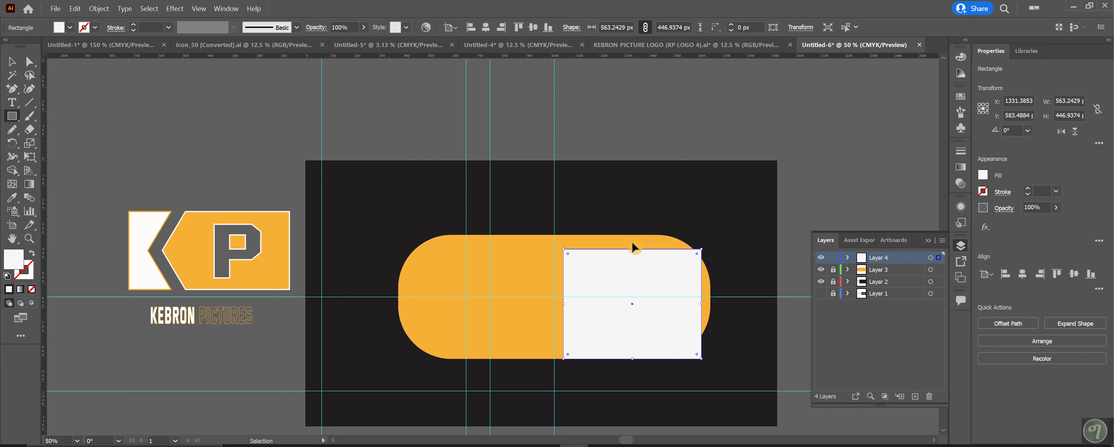
key(ctrl+z)
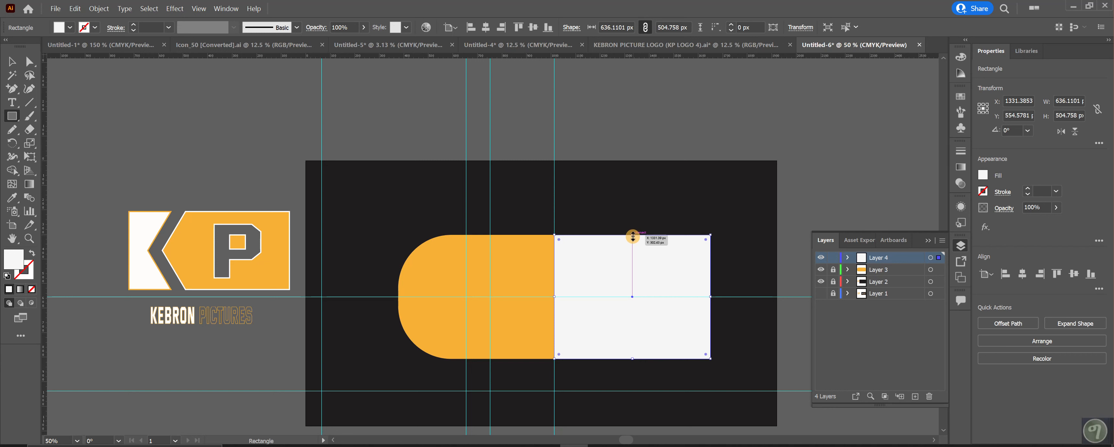
Try scaling the white rectangle down to about 545 by 432 px and to about 587 by 465 px, undoing both attempts
drag(635, 236, 635, 253)
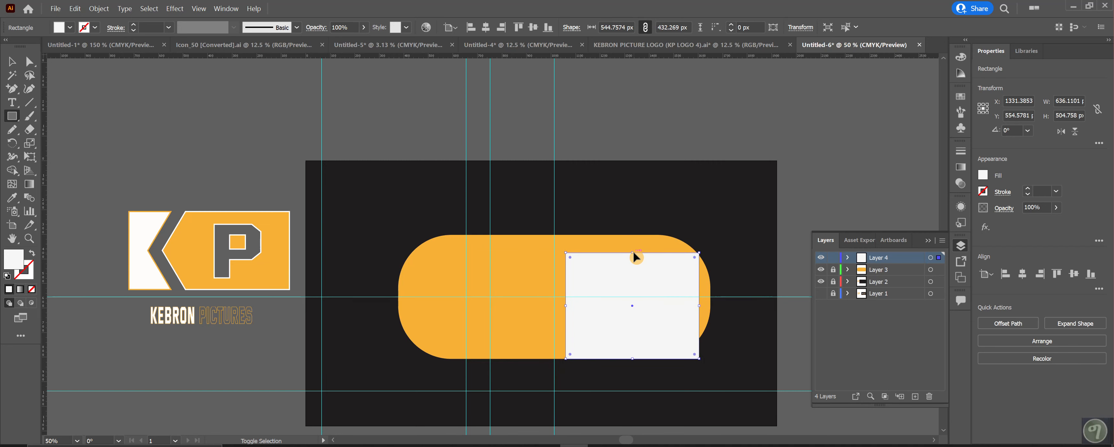
key(ctrl+z)
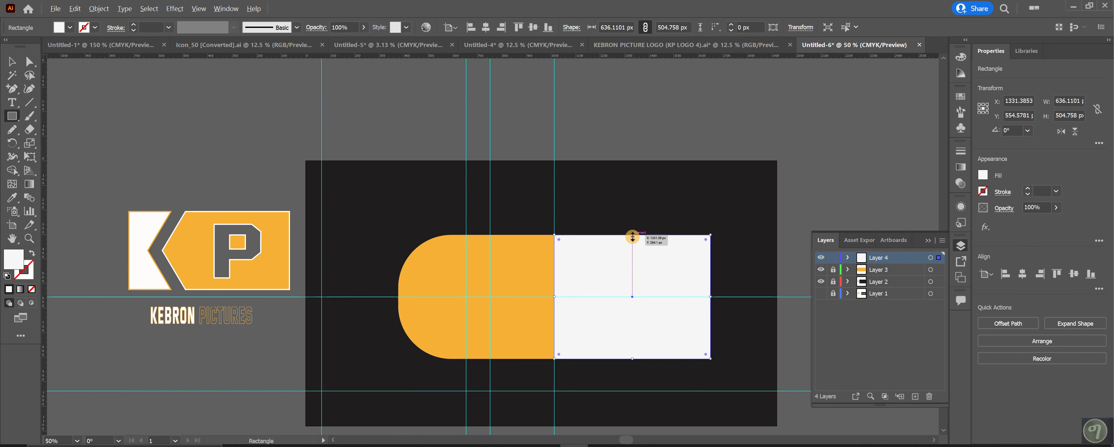
drag(632, 235, 633, 240)
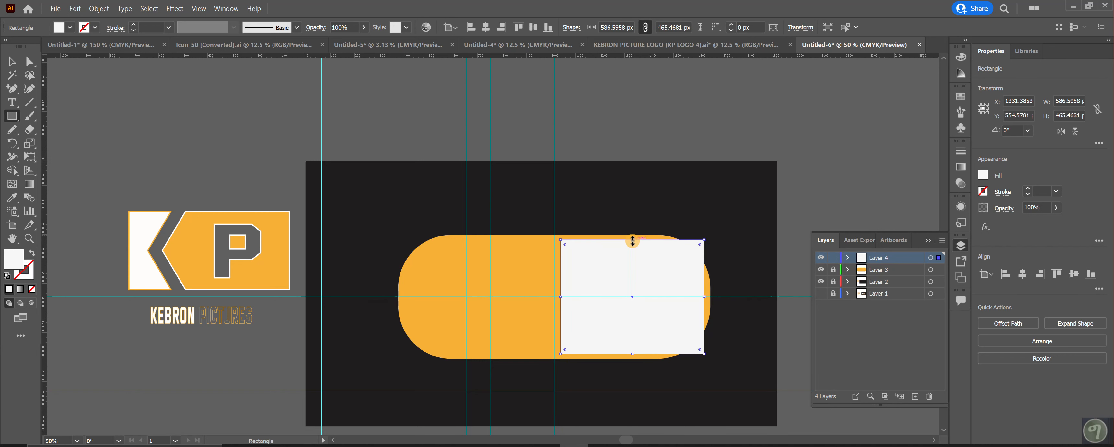
key(ctrl+z)
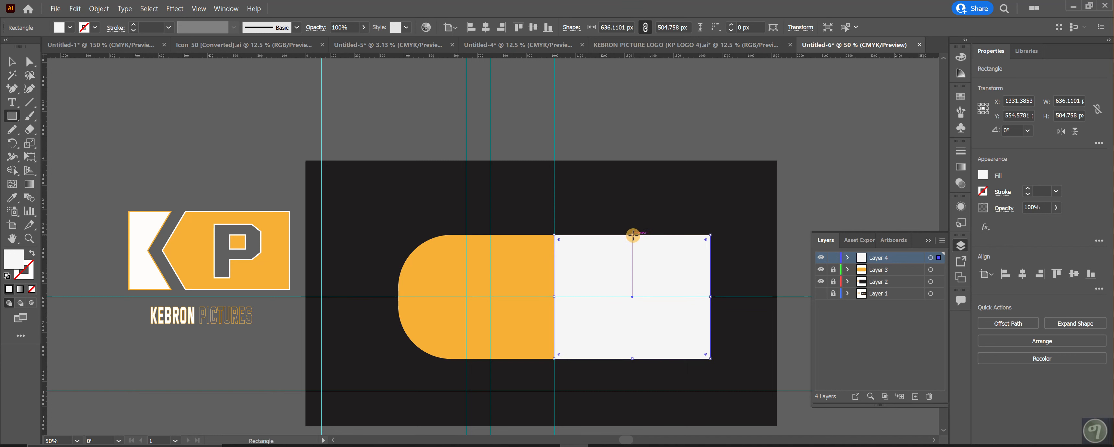
Pull the white rectangle's top and bottom edges in from the pill's edges, making it about 636 by 429 px
drag(634, 236, 633, 243)
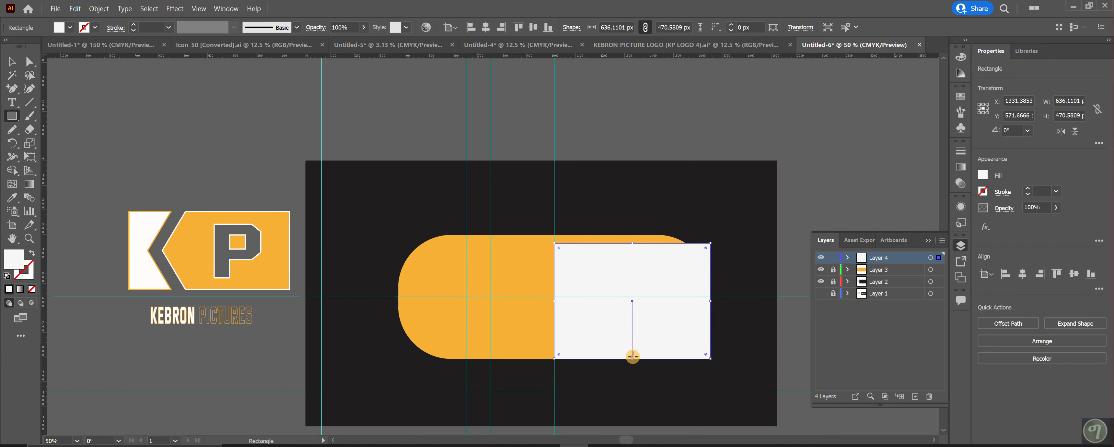
drag(631, 356, 632, 348)
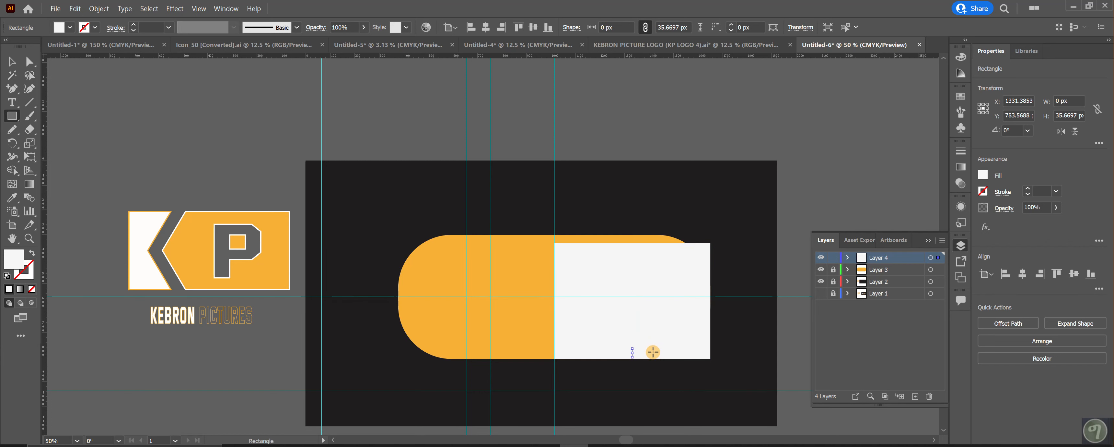
key(ctrl+z)
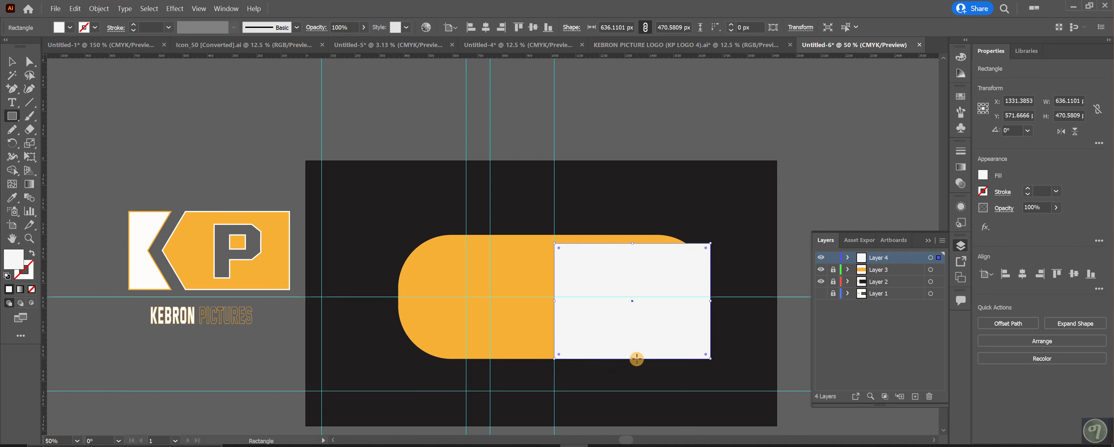
drag(633, 357, 636, 350)
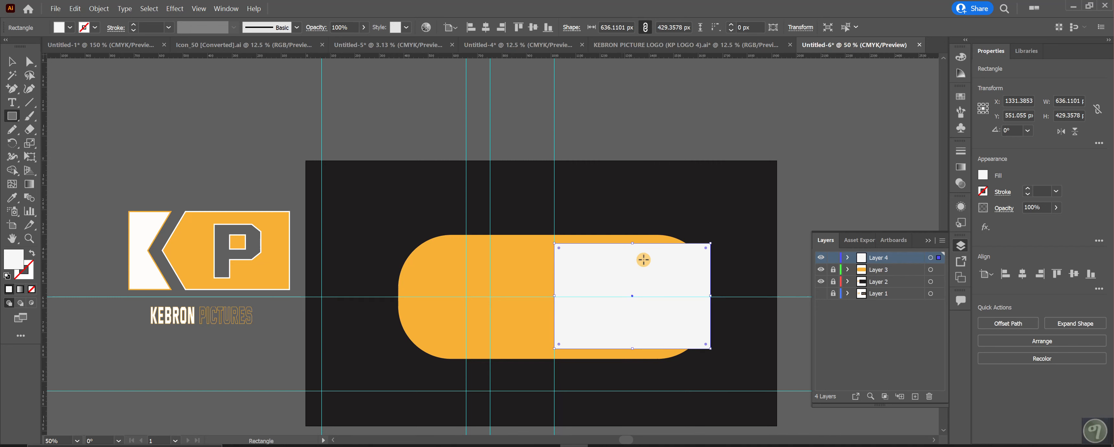
Draw a spacer rectangle about 280 by 34 px in the gap above the white rectangle and copy it to the pill's bottom edge
click(15, 119)
mouse_move(569, 234)
mouse_down()
mouse_move(647, 251)
mouse_move(638, 244)
mouse_up()
key(v)
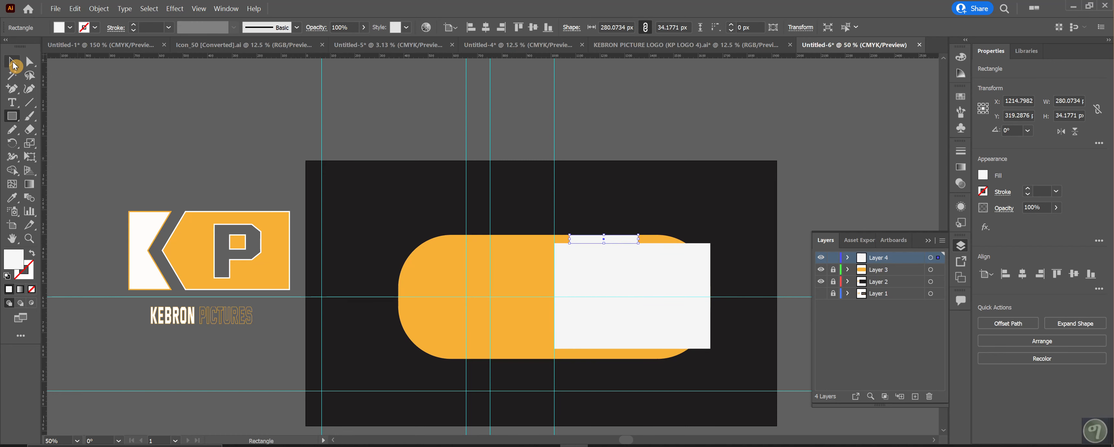
drag(613, 236, 620, 355)
Extend the white rectangle's bottom edge to meet the lower spacer, making it about 437 px high
click(630, 349)
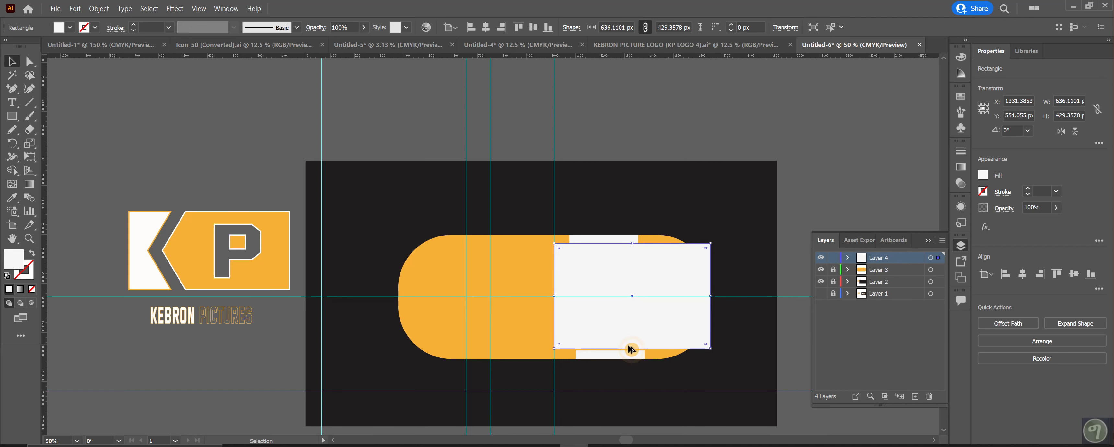
drag(632, 349, 633, 351)
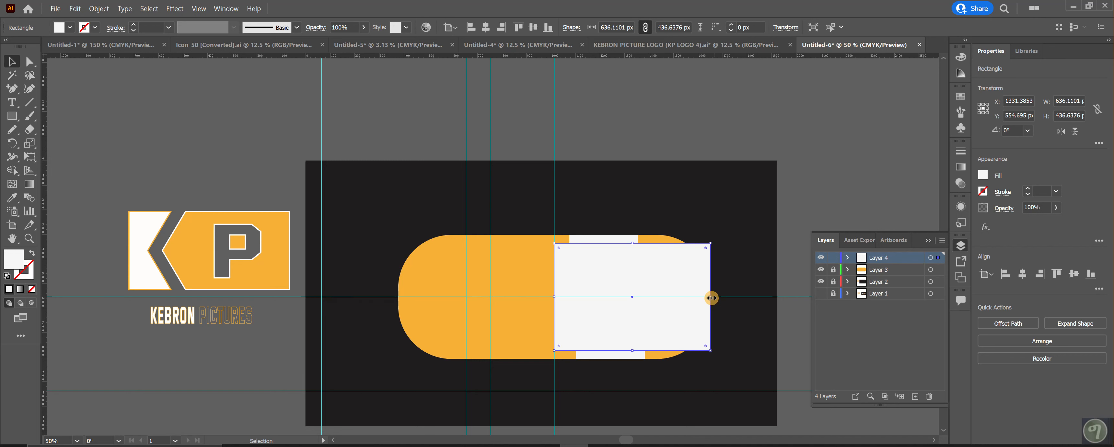
mouse_move(711, 297)
mouse_down()
mouse_move(700, 299)
mouse_move(711, 299)
mouse_up()
click(742, 258)
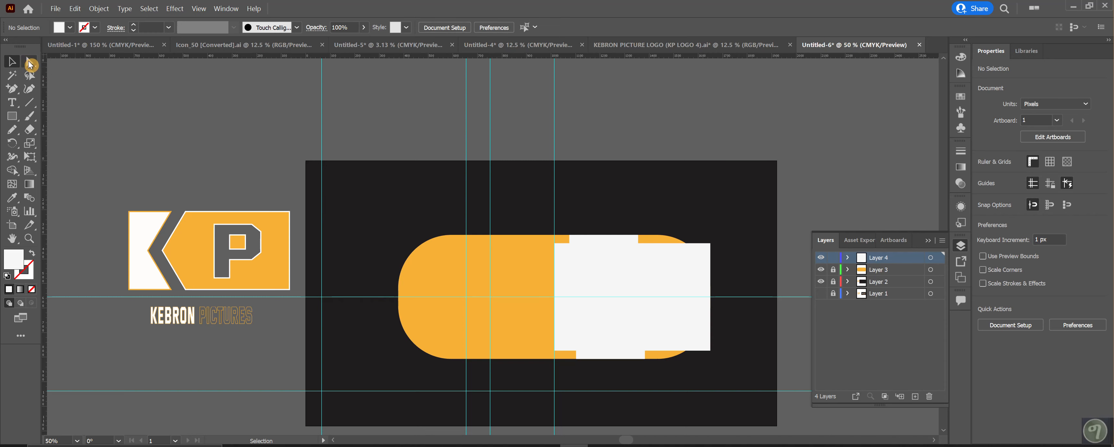
Round the white rectangle's two right corners to about 218 px and narrow the shape from its right end to about 599 px wide
drag(29, 65, 78, 65)
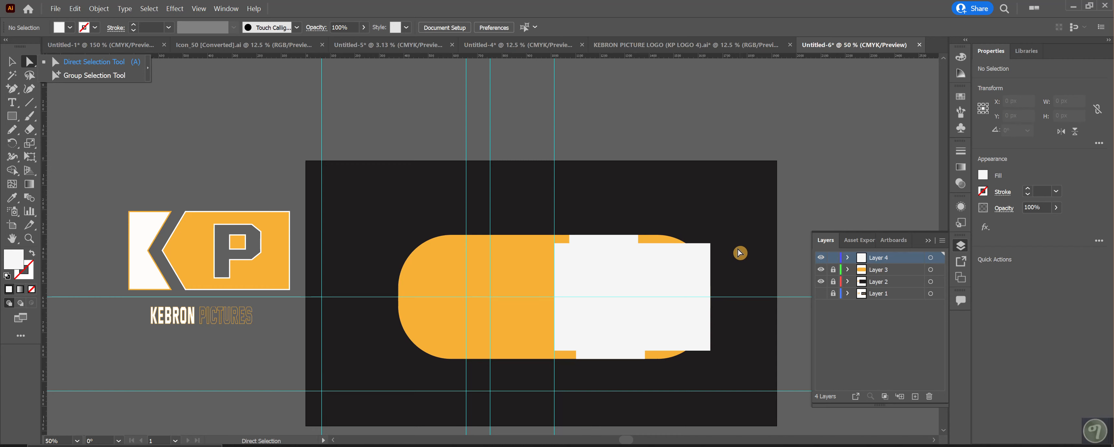
drag(720, 238, 712, 374)
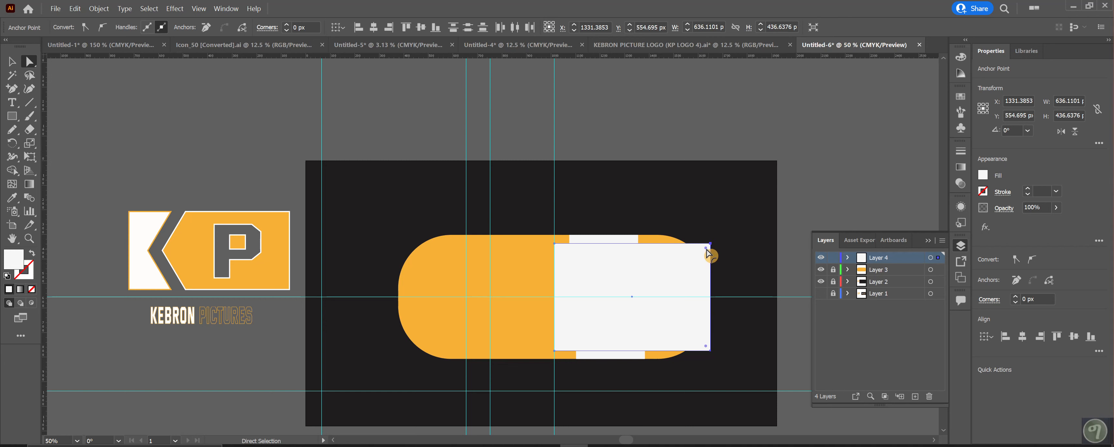
drag(707, 250, 594, 289)
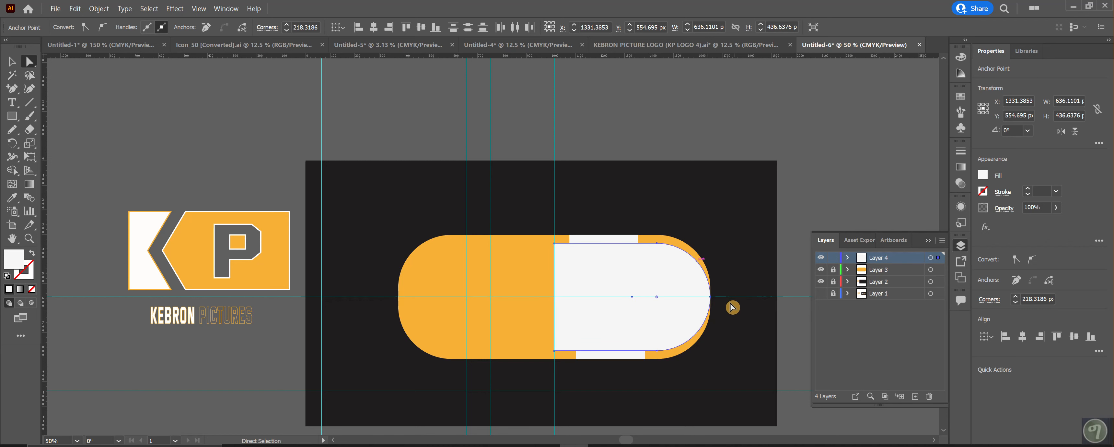
click(12, 61)
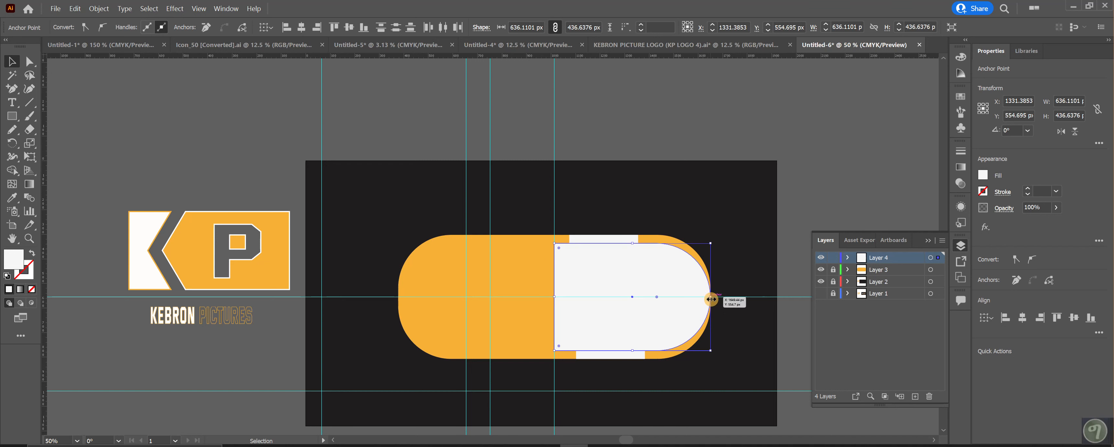
drag(710, 297, 702, 297)
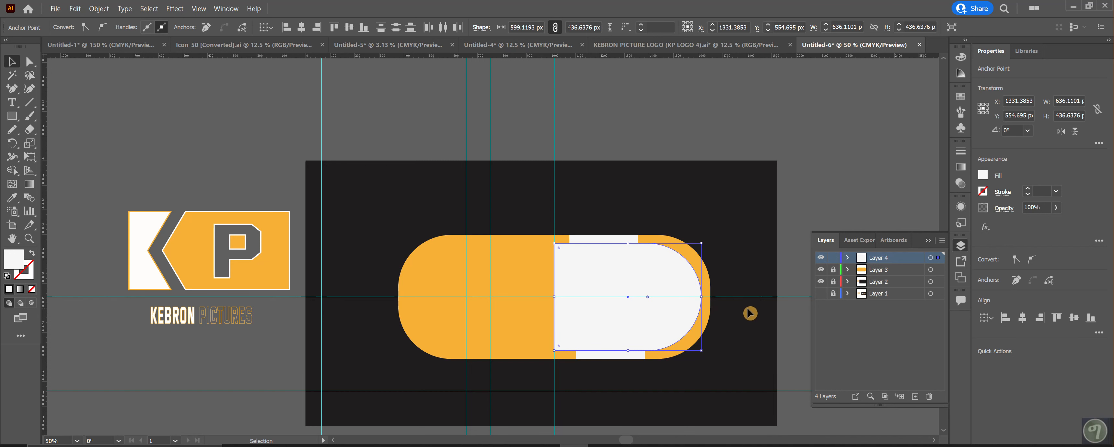
Copy the lower spacer, rotate the copy to vertical, and place it flush against the pill's right end
click(638, 357)
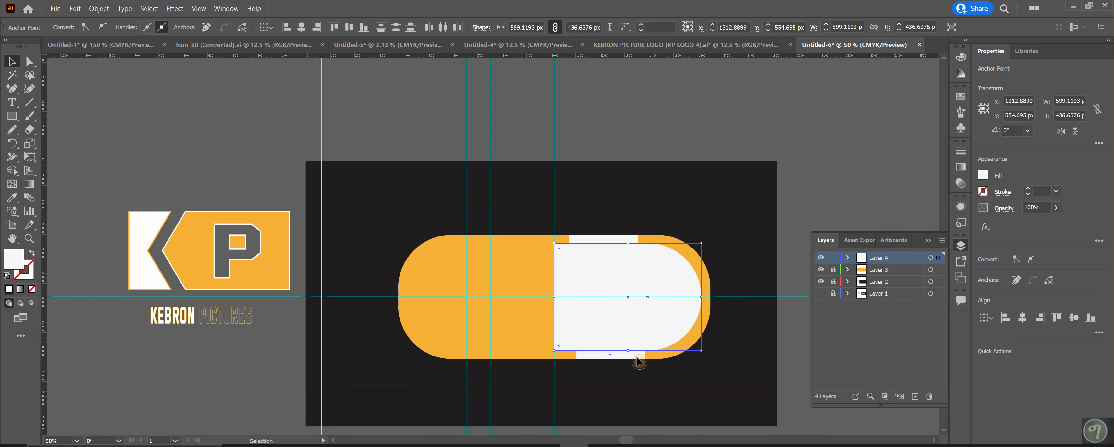
drag(637, 356, 746, 341)
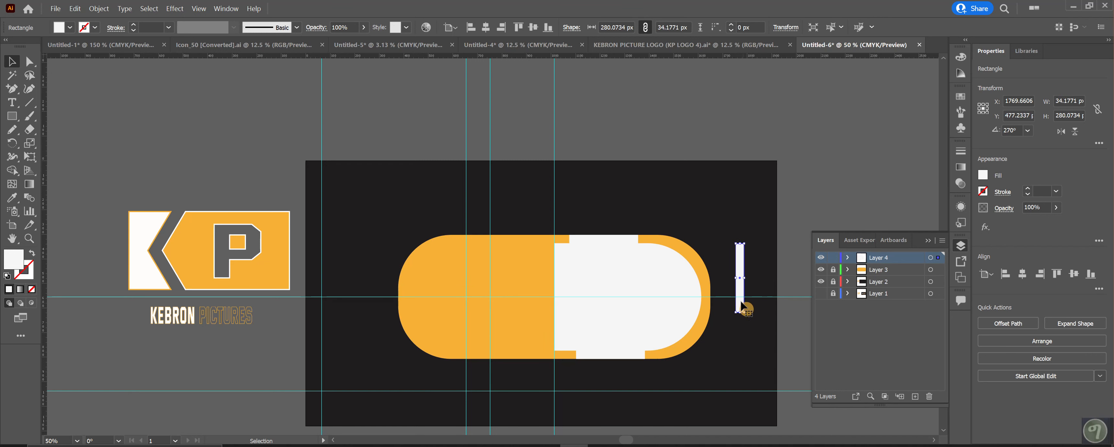
drag(741, 311, 725, 322)
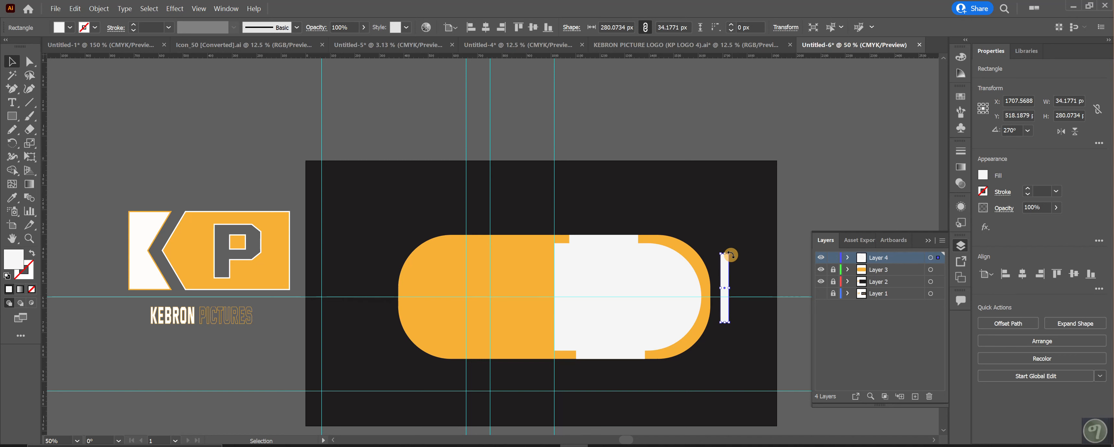
drag(731, 255, 709, 283)
Widen the rounded white shape to about 602 px so its right end meets the vertical spacer
click(692, 298)
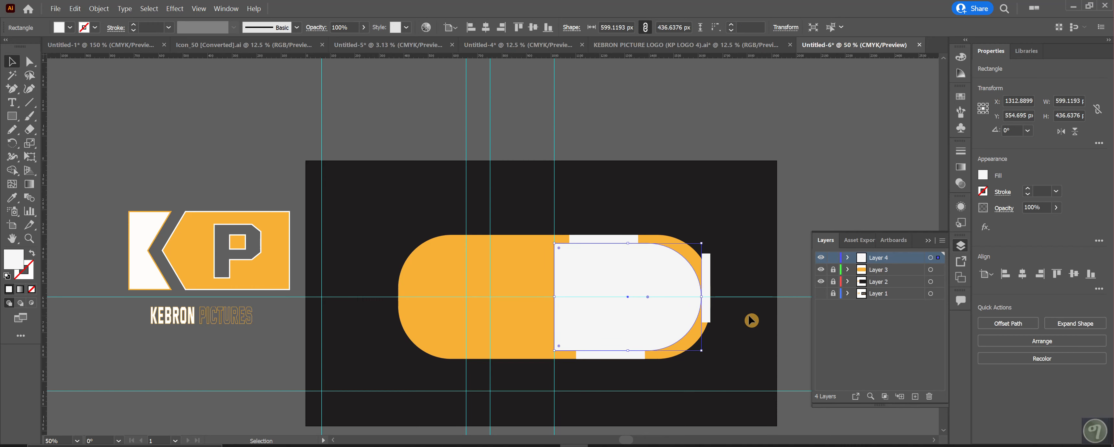
key(a)
key(ctrl+equal)
key(ctrl+equal)
key(ctrl+equal)
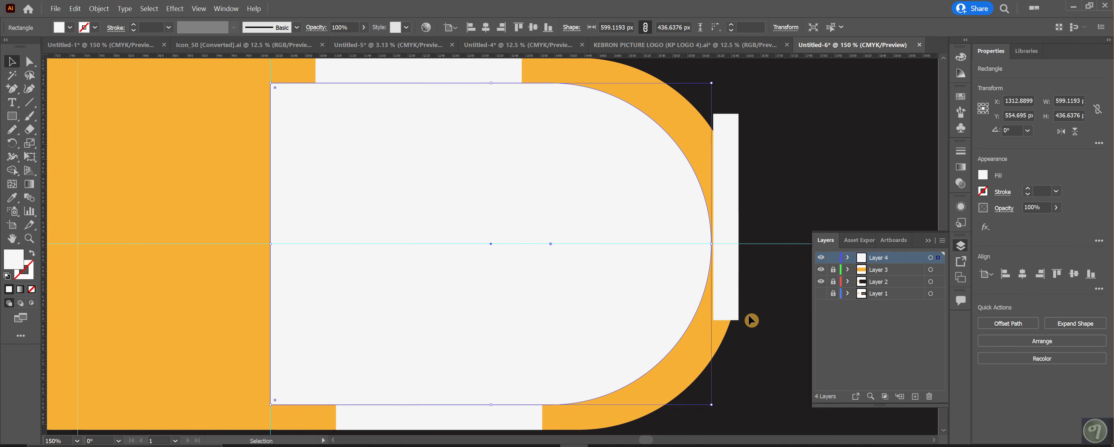
key(v)
drag(712, 244, 715, 244)
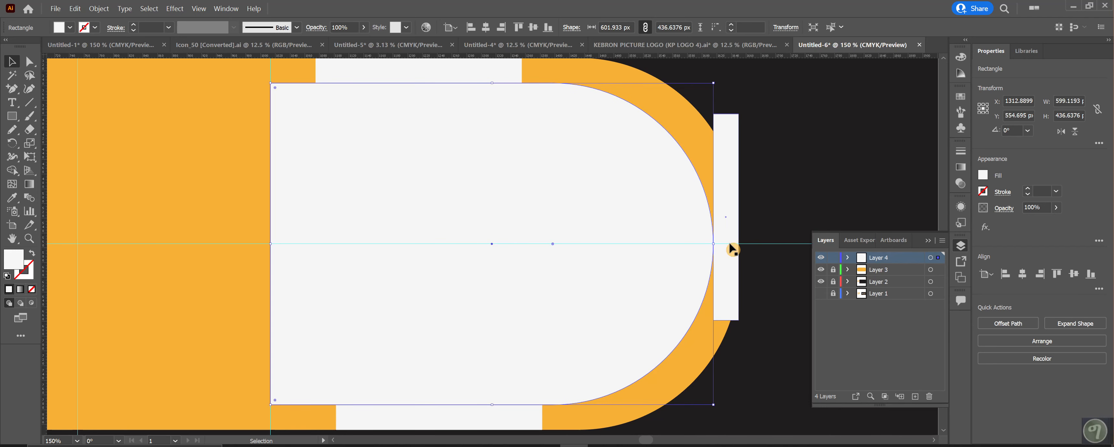
click(791, 174)
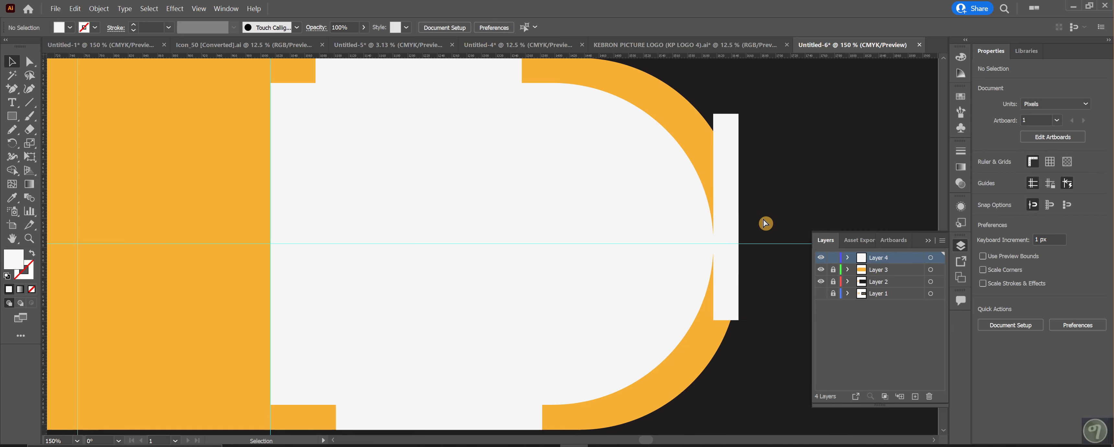
key(ctrl+minus)
key(ctrl+minus)
key(ctrl+minus)
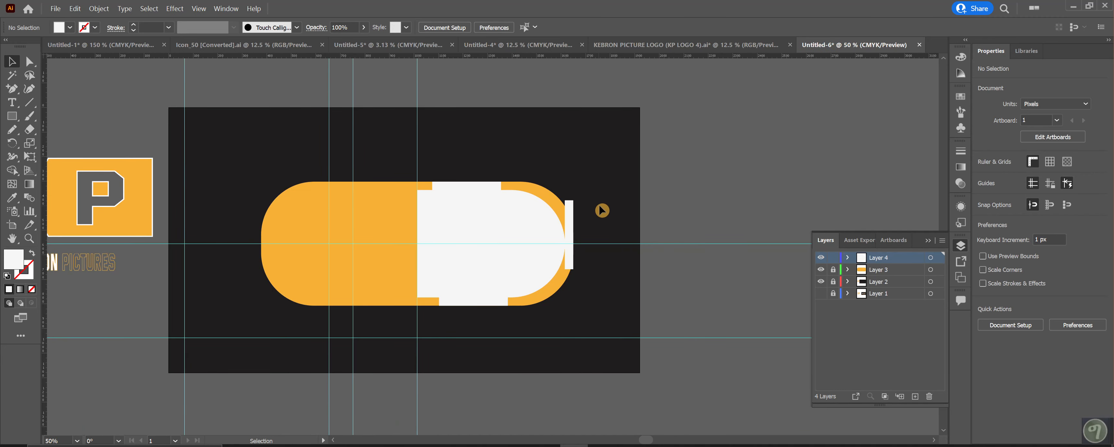
Check the pill design in the reference logo file, then unlock Layer 3 and select the orange pill together with the rounded white shape
click(755, 45)
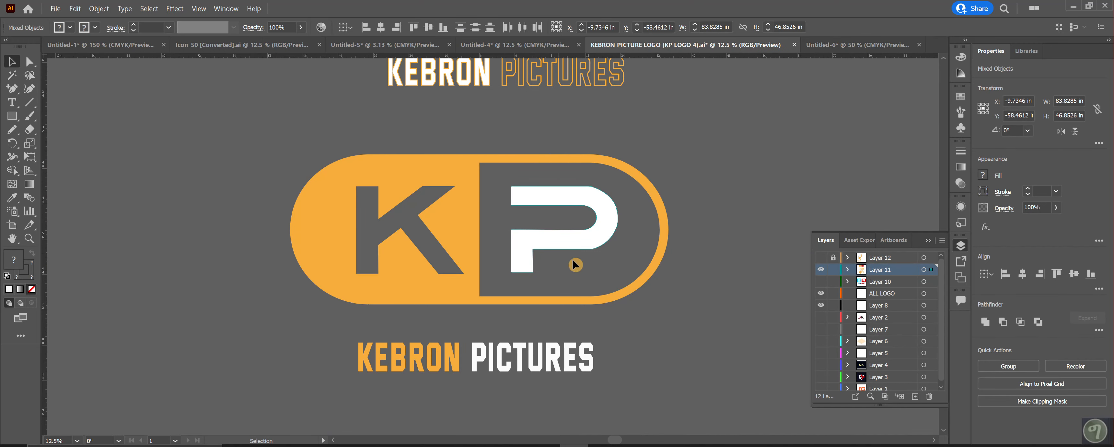
click(620, 191)
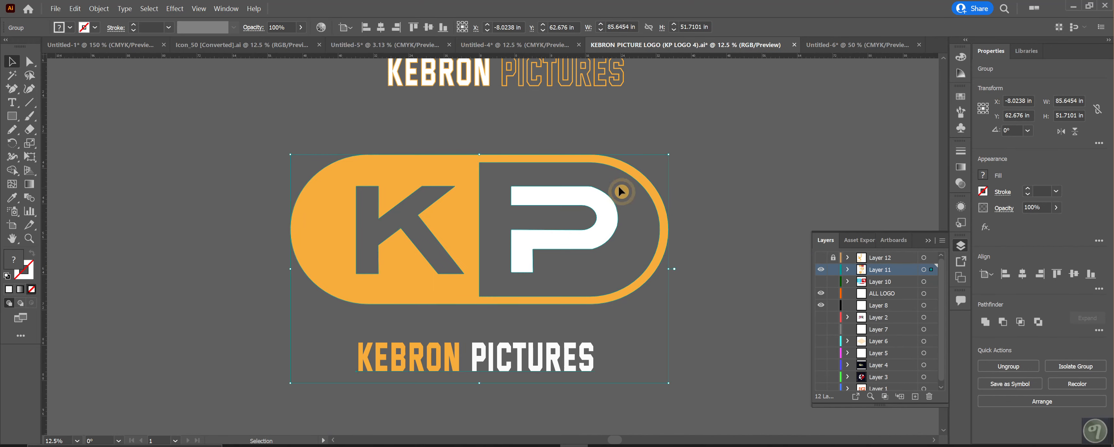
click(857, 45)
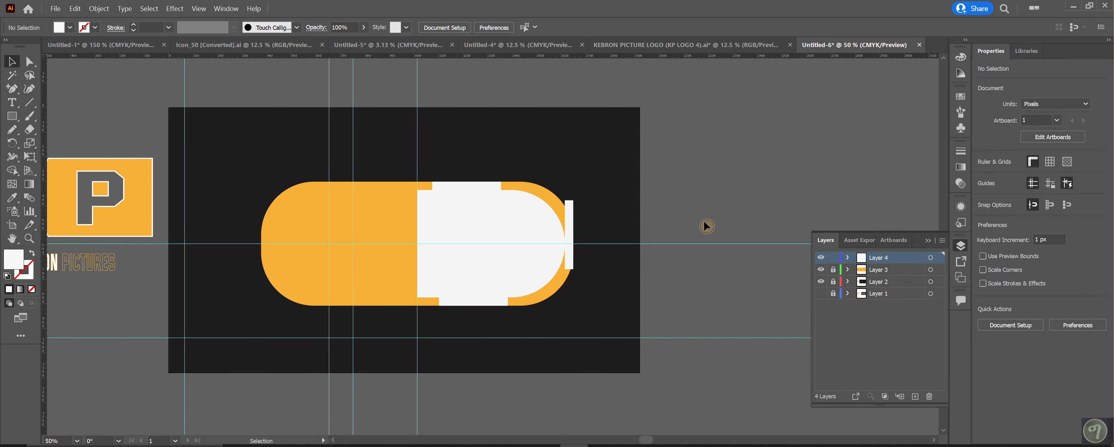
click(535, 233)
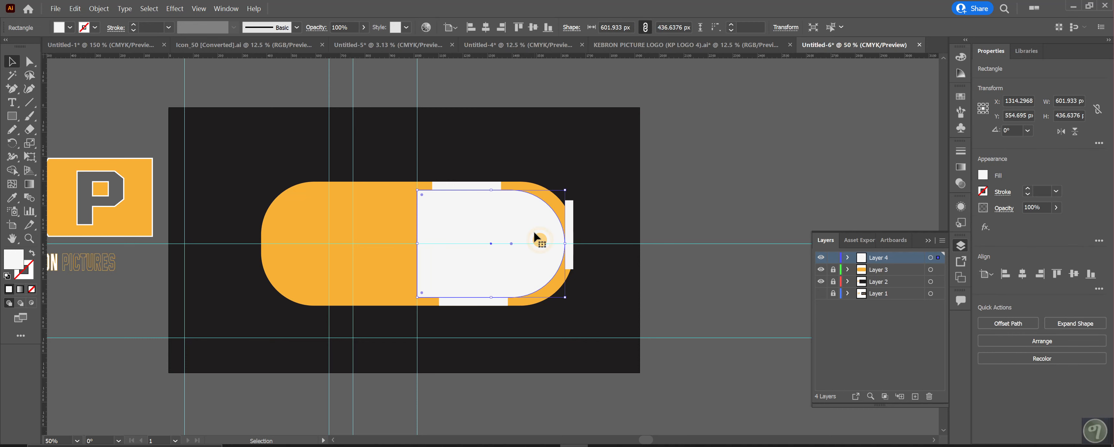
click(833, 270)
shift+click(390, 197)
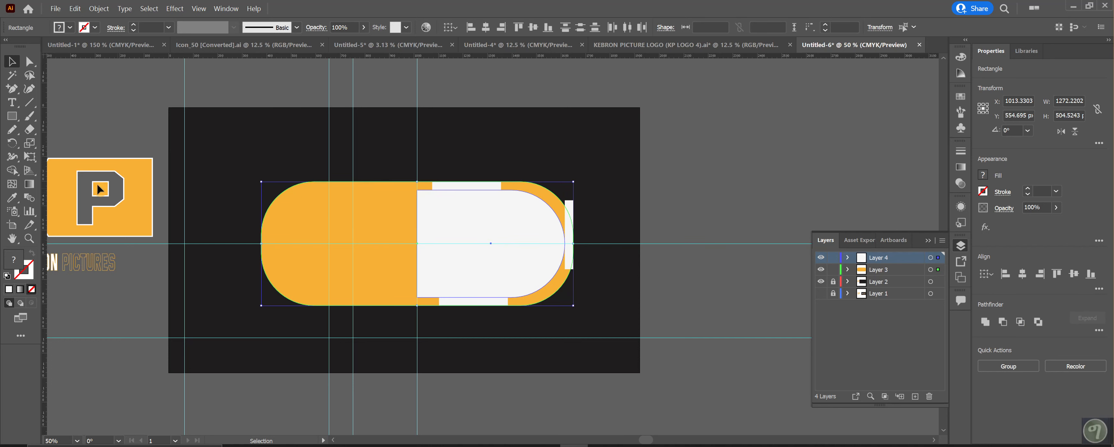
Cut the white rounded shape out of the orange pill's right half with the Shape Builder tool
click(10, 171)
click(10, 171)
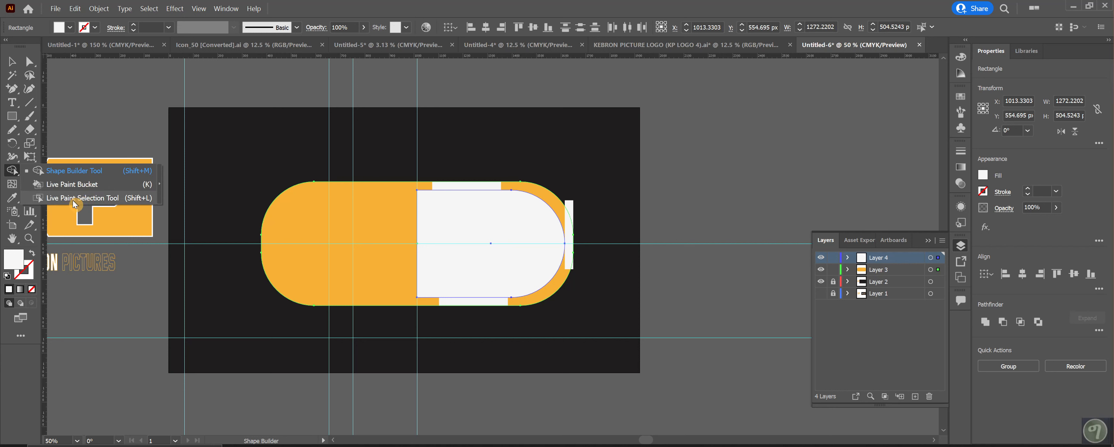
click(60, 186)
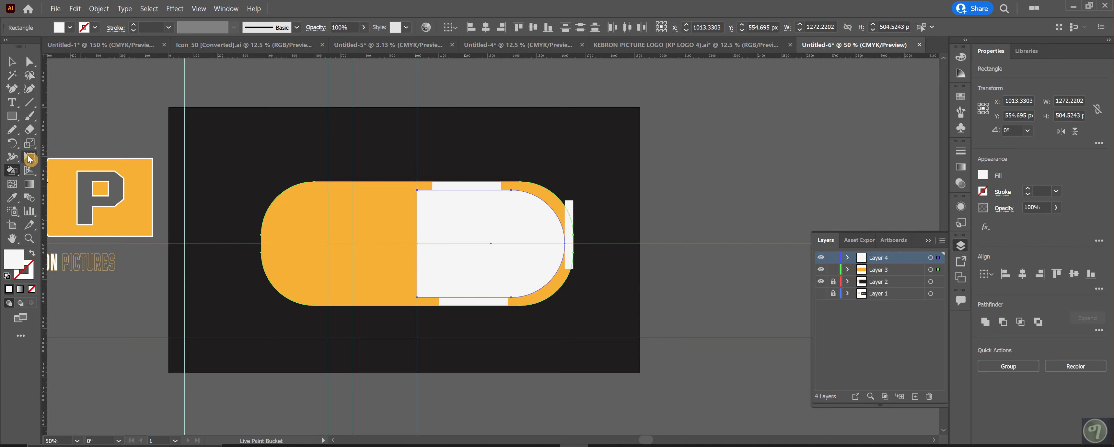
click(12, 173)
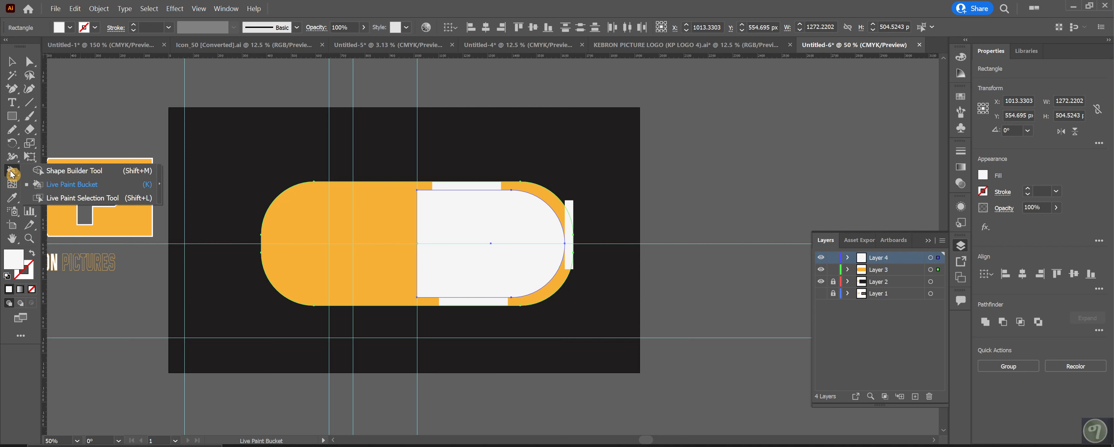
click(75, 171)
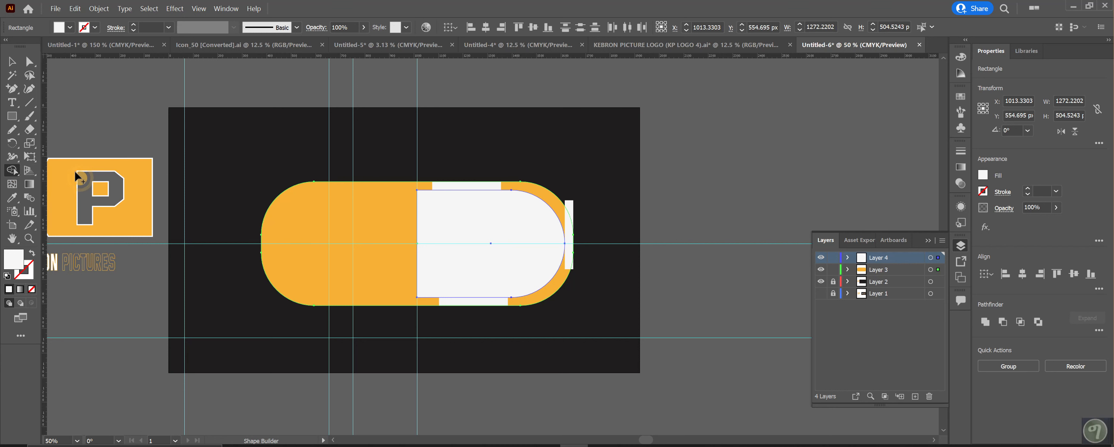
click(12, 185)
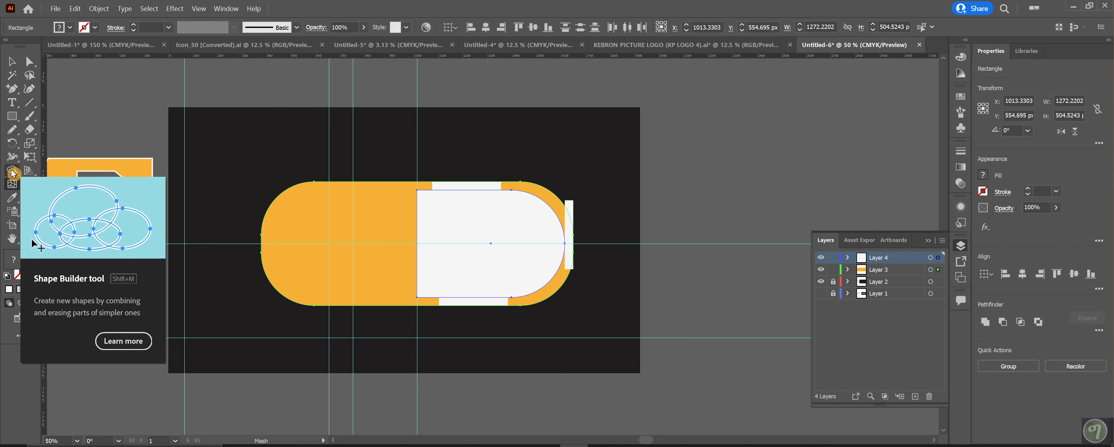
click(12, 171)
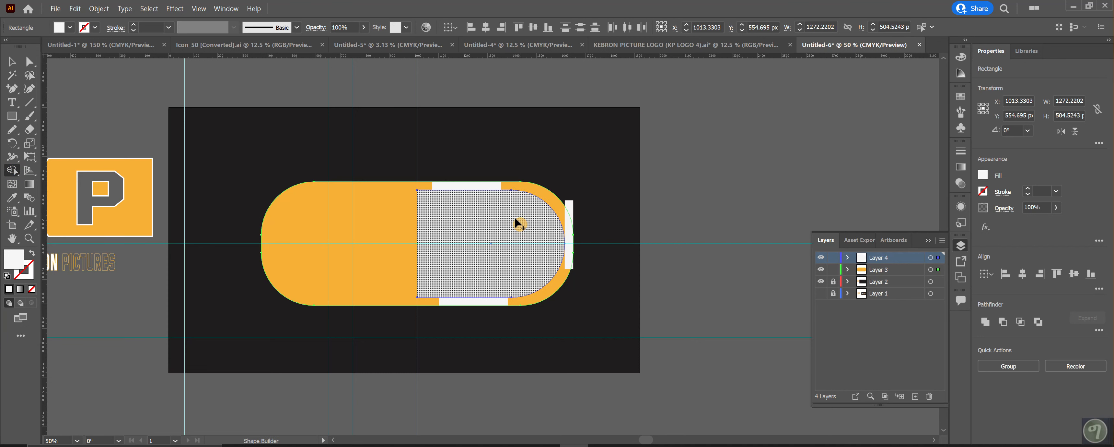
alt+click(488, 234)
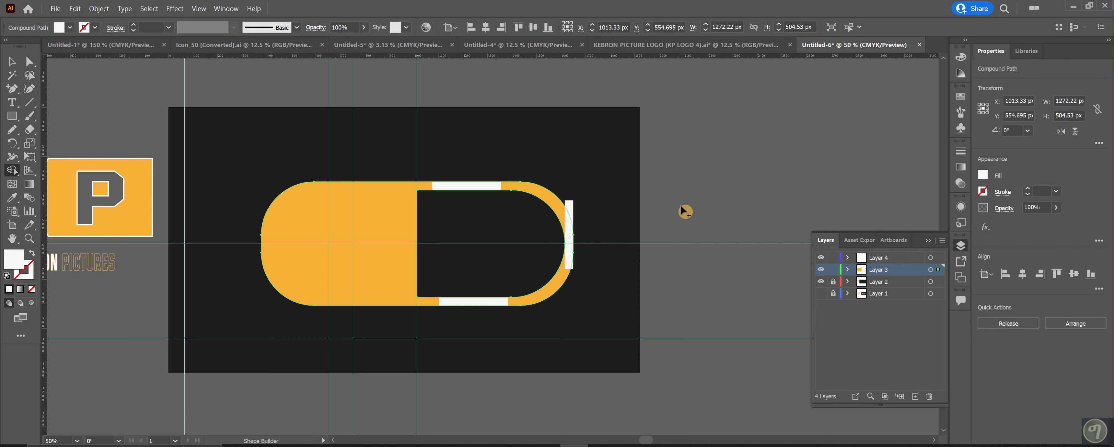
Delete the three white spacer rectangles on the upper, right and lower edges of the pill
click(12, 61)
click(476, 186)
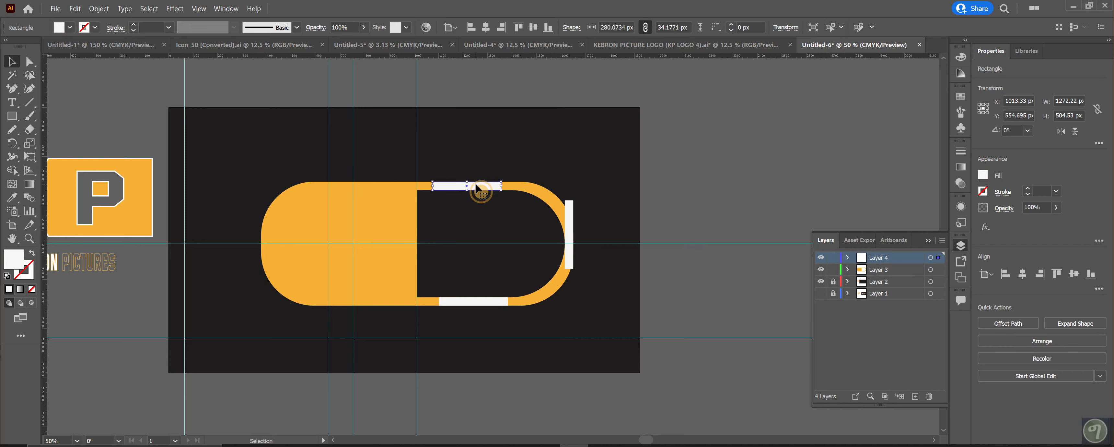
shift+click(570, 235)
shift+click(491, 304)
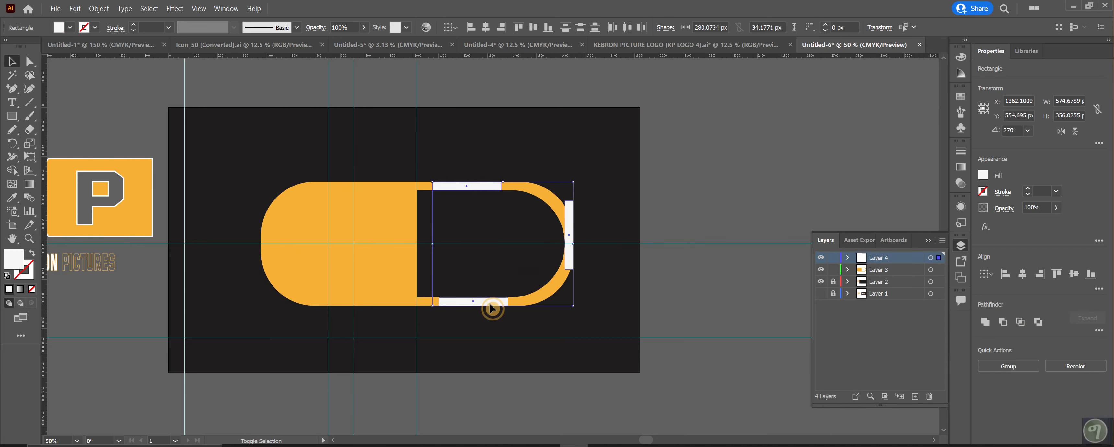
key(Delete)
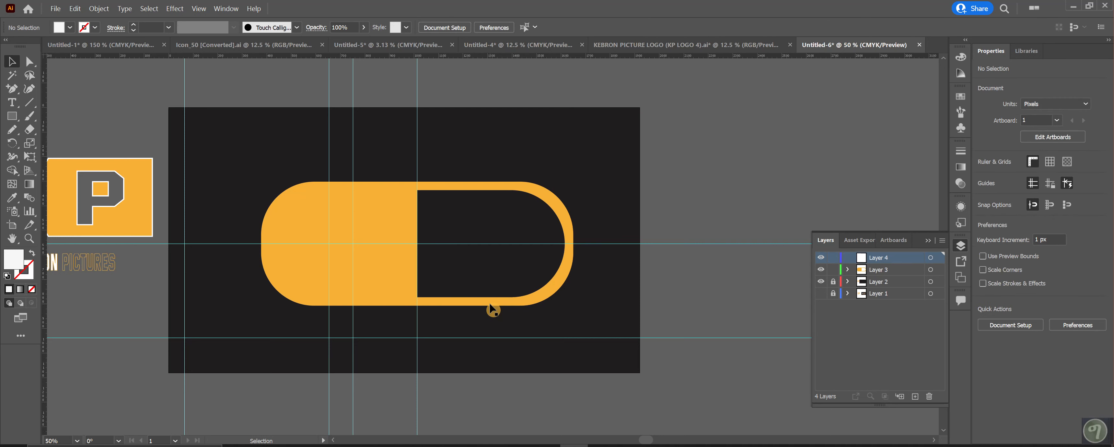
Check the lettering in the reference logo file, then add the text "KP" in capitals below the black artboard
click(572, 255)
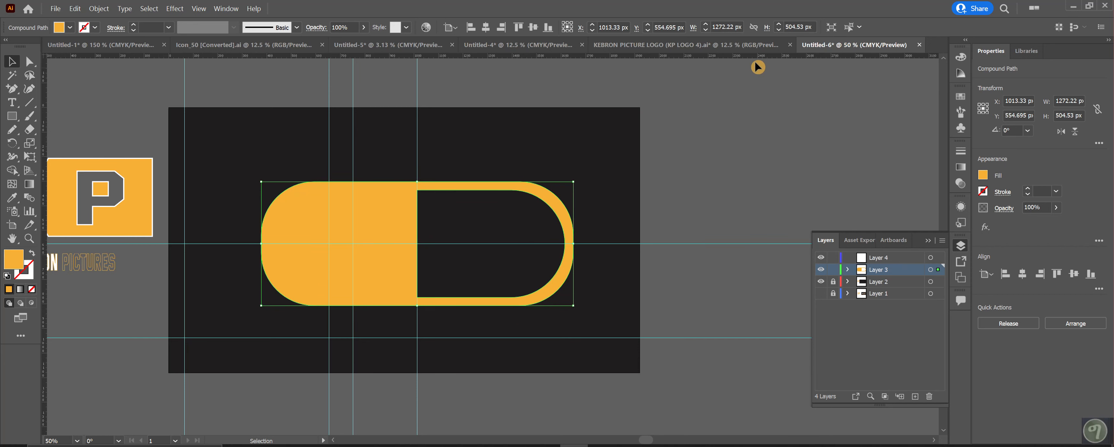
click(744, 44)
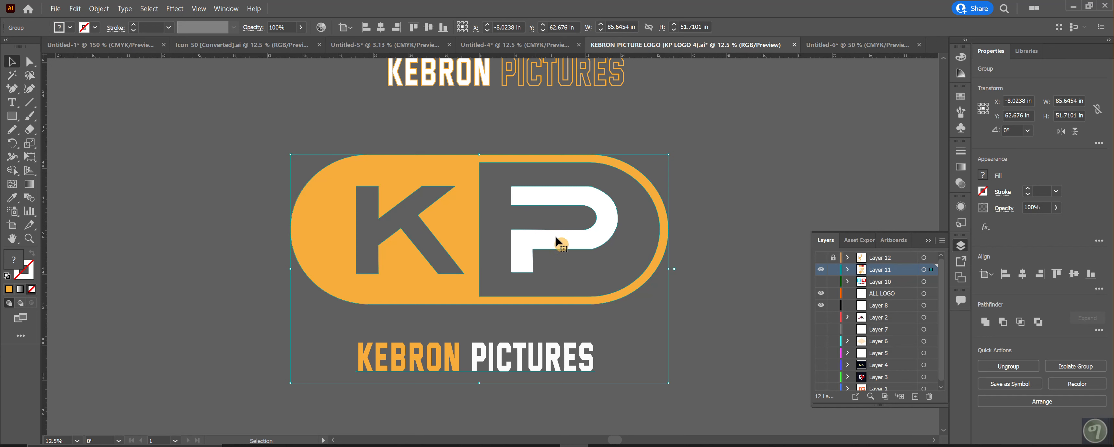
click(848, 45)
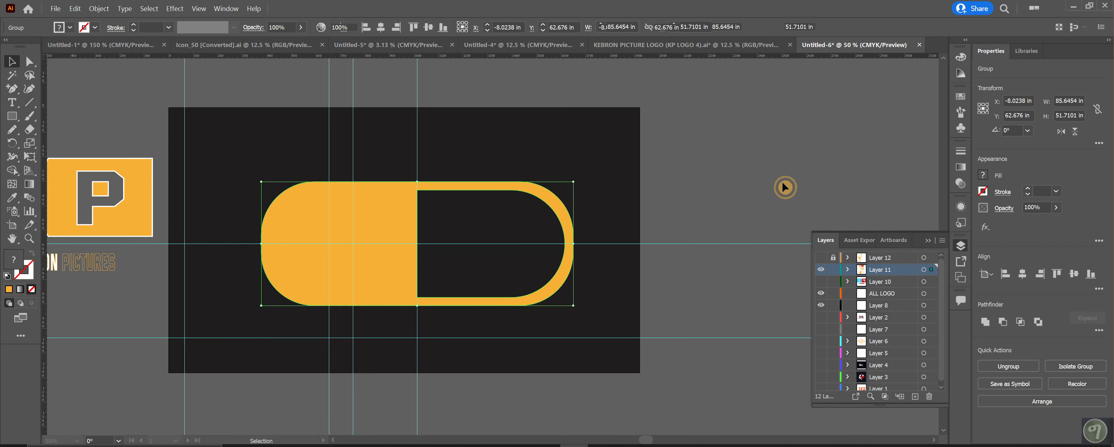
scroll(541, 339, down, 3)
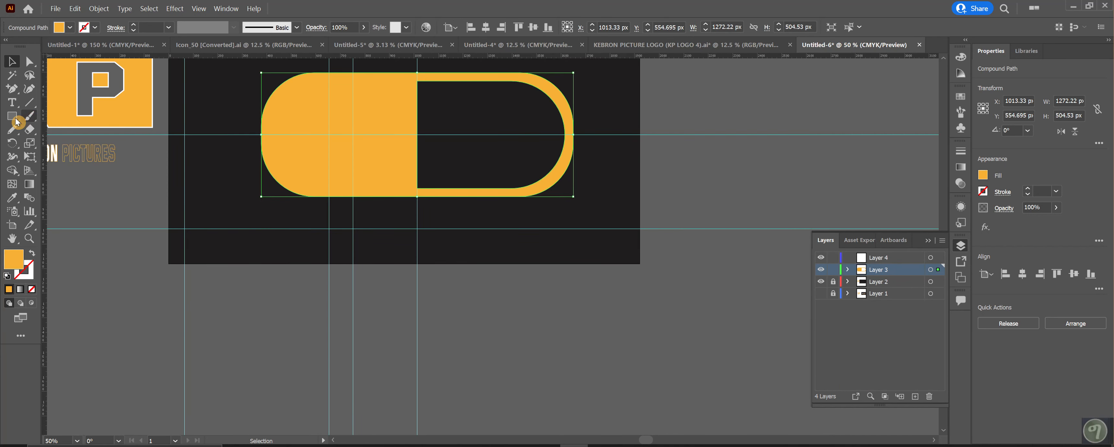
click(14, 104)
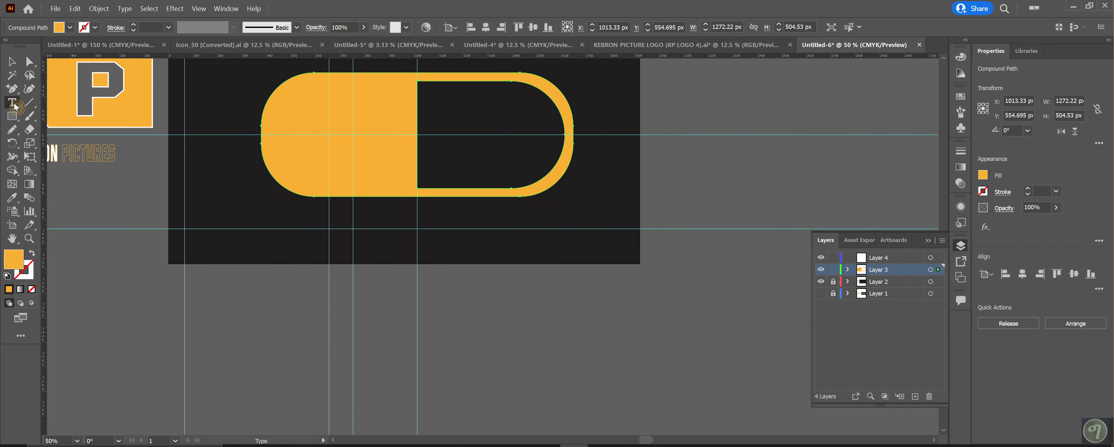
click(324, 338)
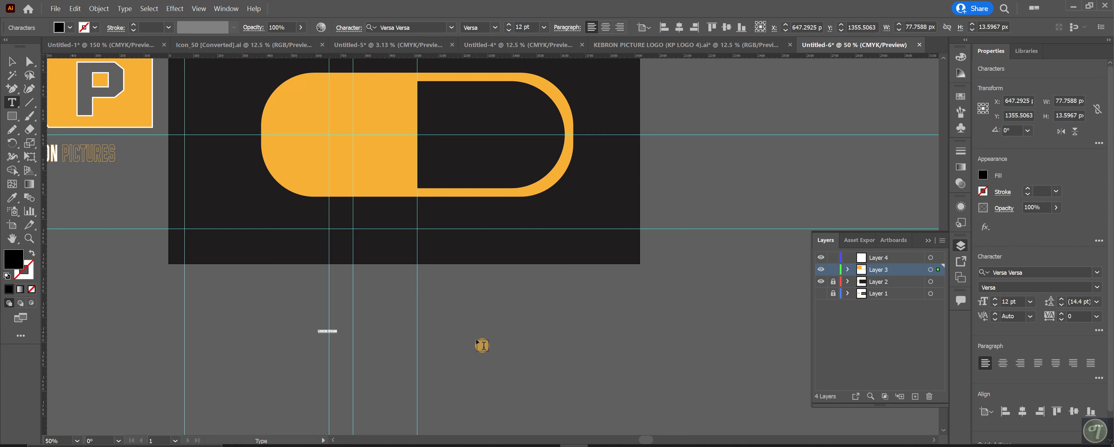
key(Caps_Lock)
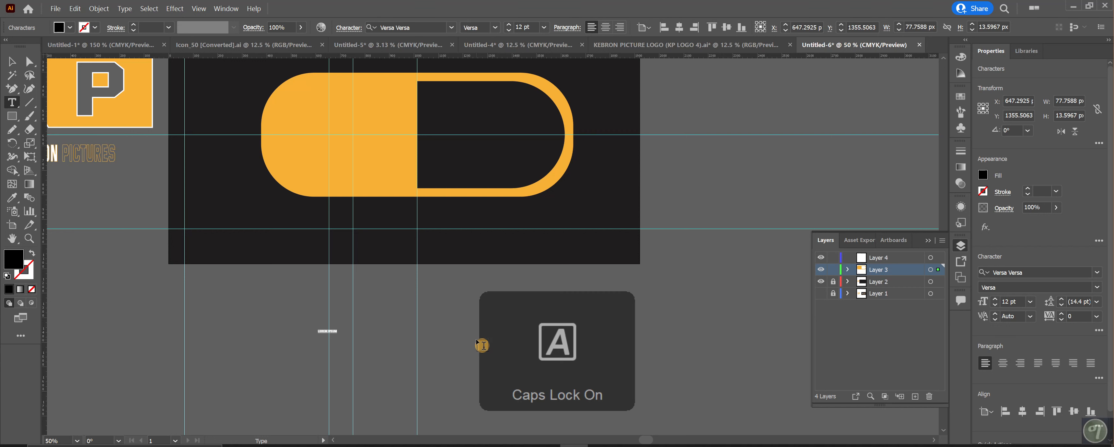
text(K)
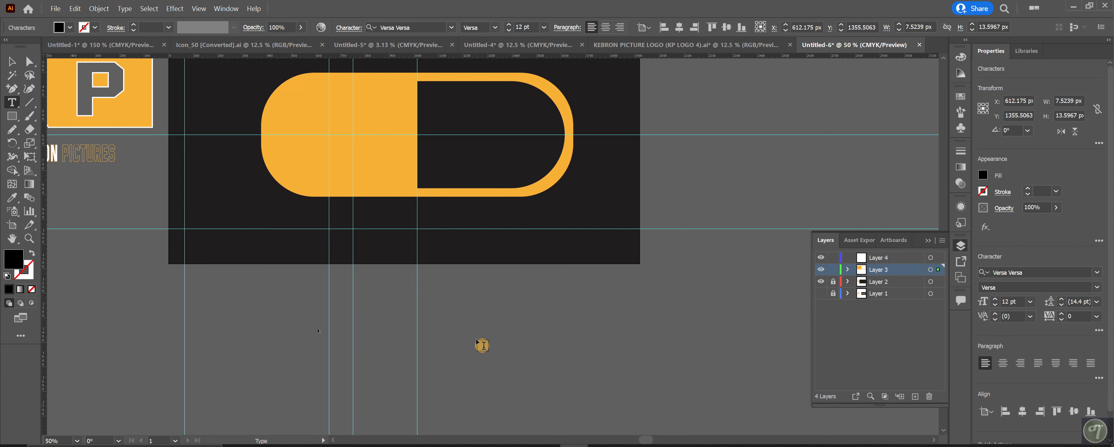
text(P)
key(Escape)
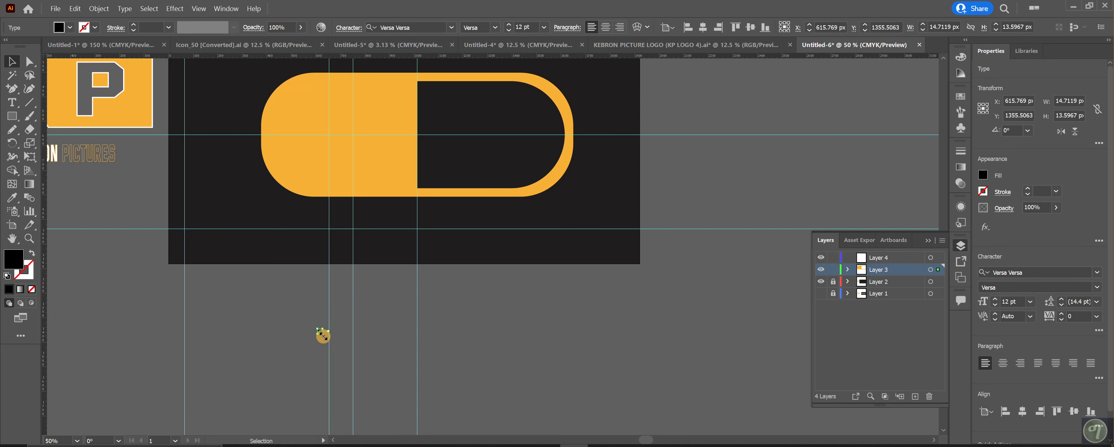
Enlarge the KP text to about 864 px wide and 508 px high and place it below the artboard
drag(323, 335, 487, 402)
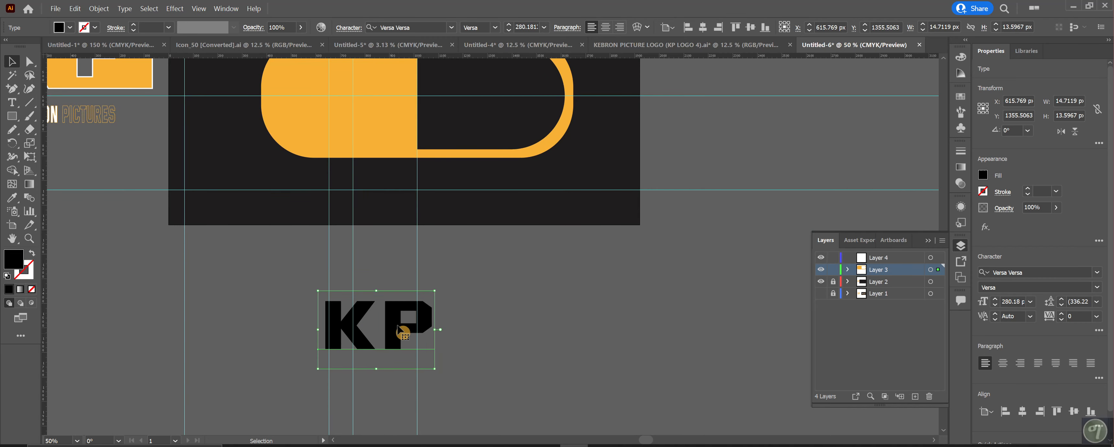
drag(398, 329, 555, 318)
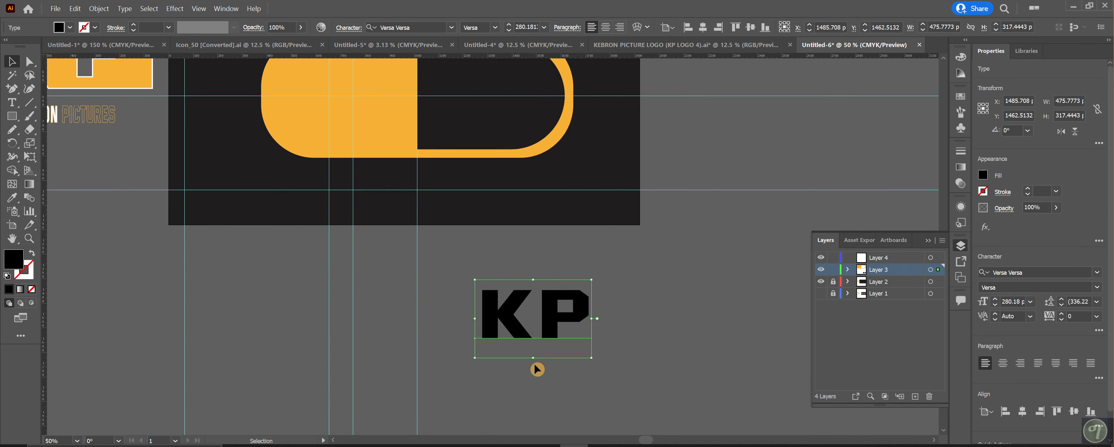
drag(533, 359, 533, 404)
drag(475, 346, 379, 342)
drag(504, 332, 549, 319)
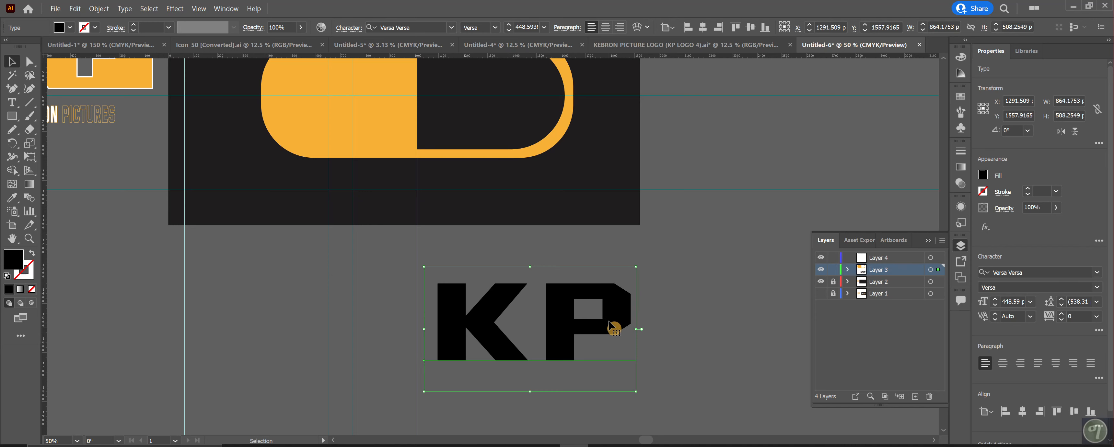
Compare the letters with the reference logo file, then change the KP text's font to Bahnschrift Regular
click(756, 47)
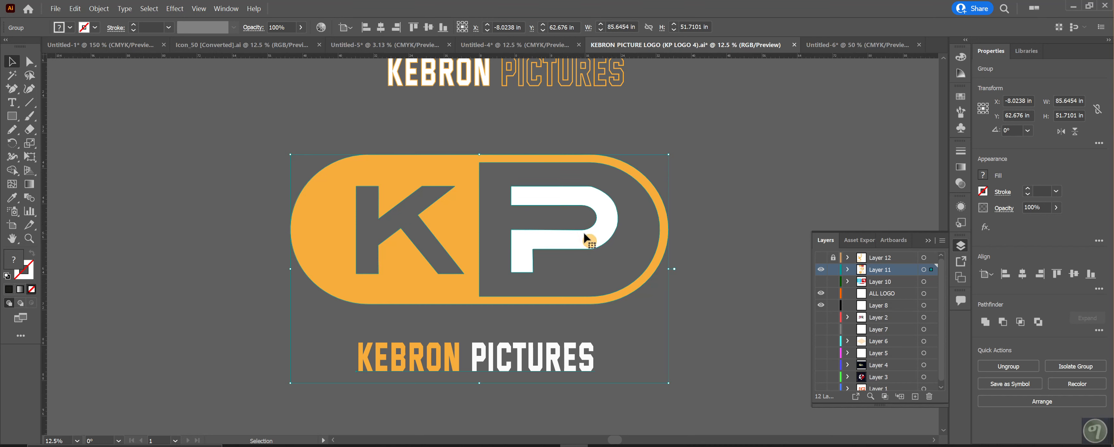
click(822, 45)
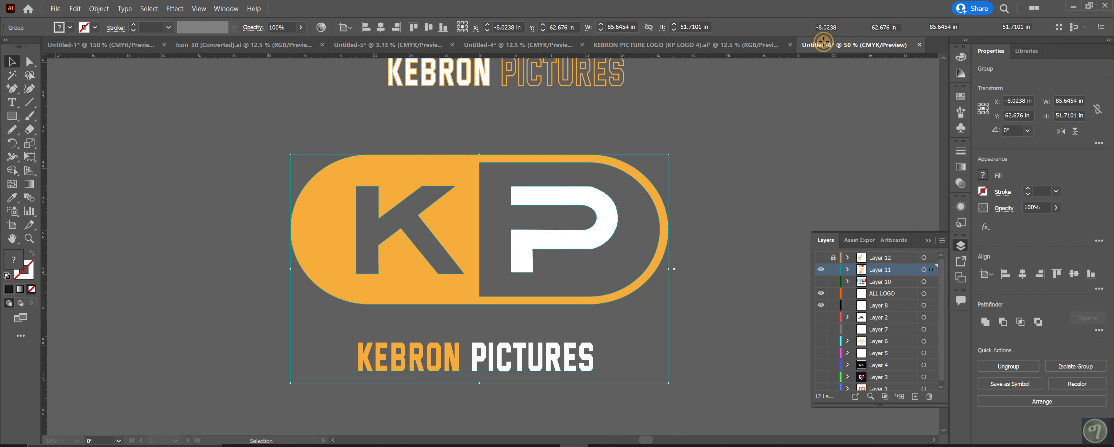
scroll(497, 353, down, 1)
double_click(497, 308)
key(ctrl+a)
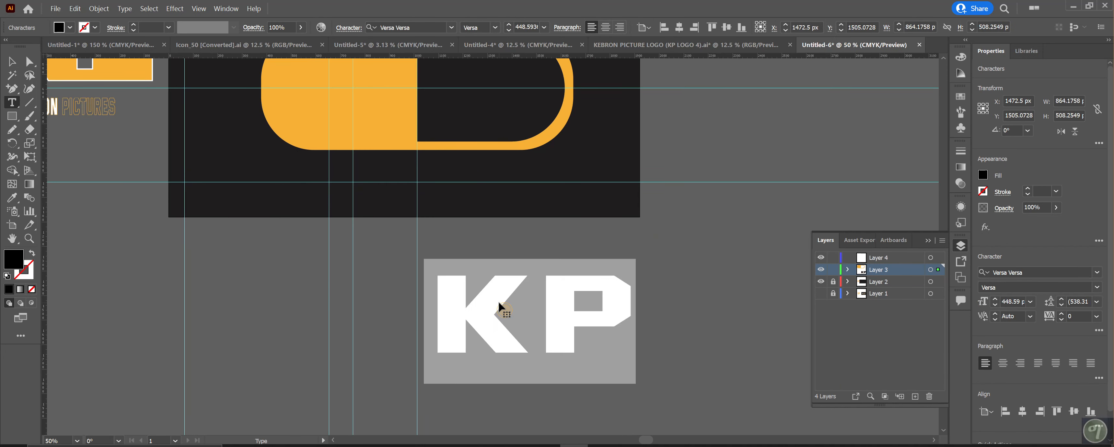
click(1026, 272)
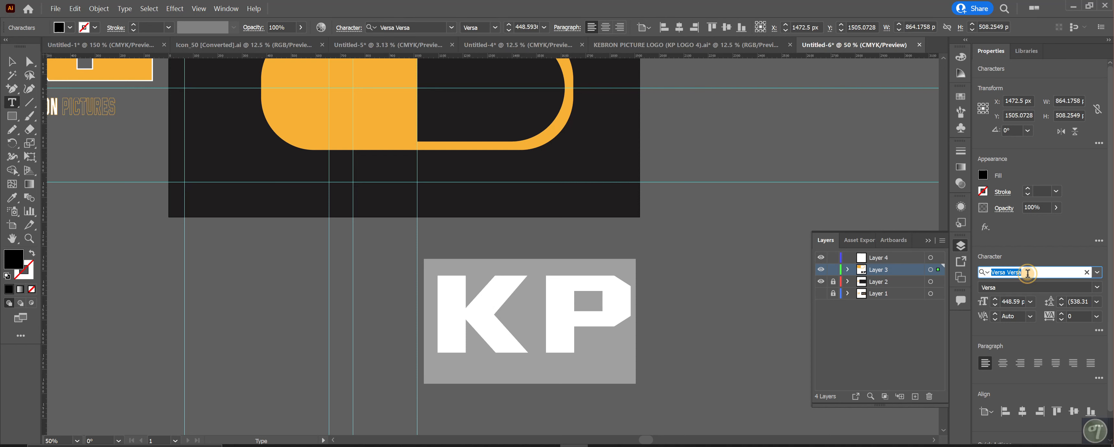
click(1098, 273)
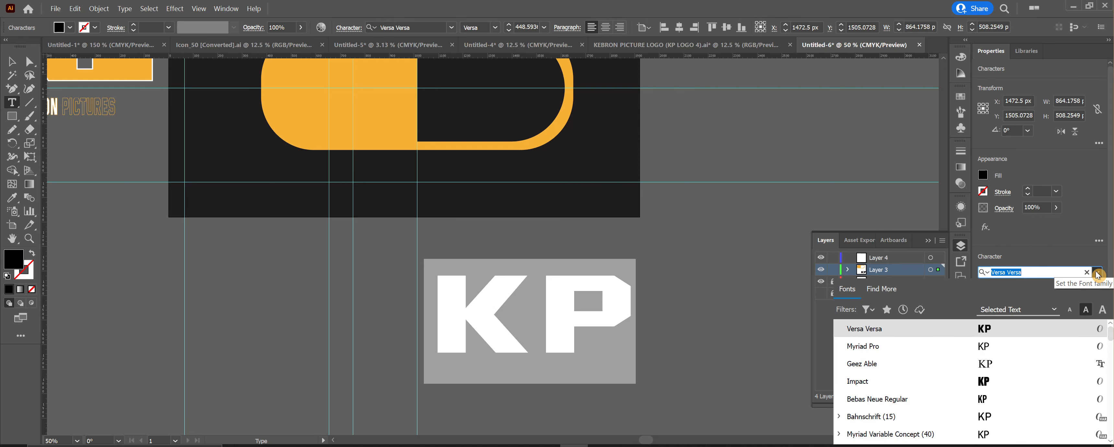
key(Down)
key(Down)
key(Down)
key(Down)
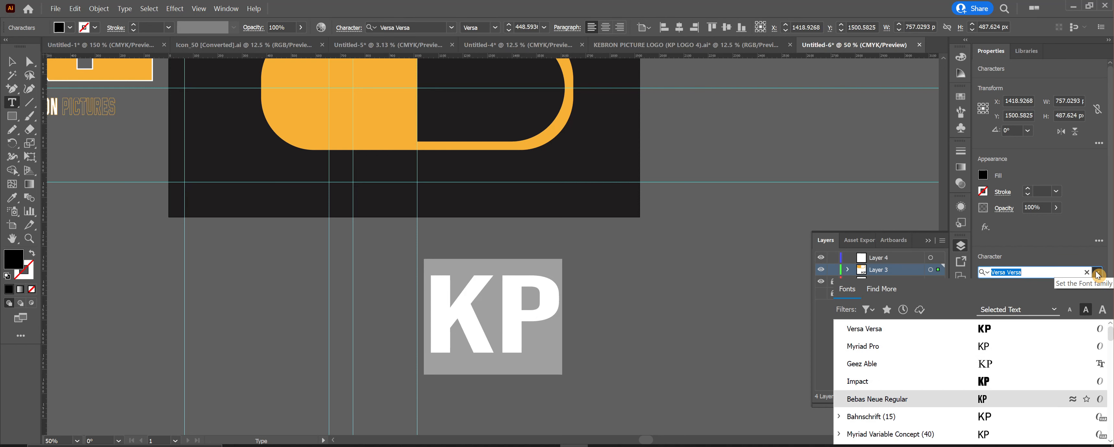
key(Down)
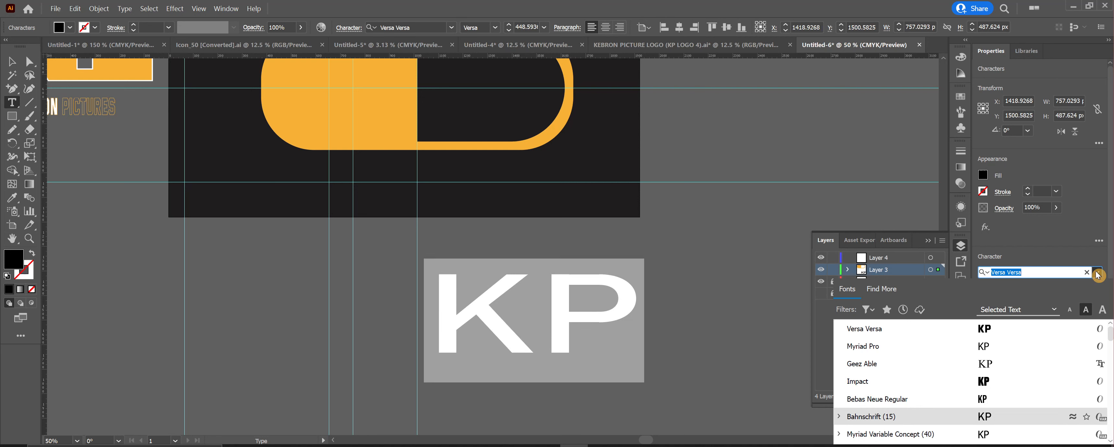
key(Return)
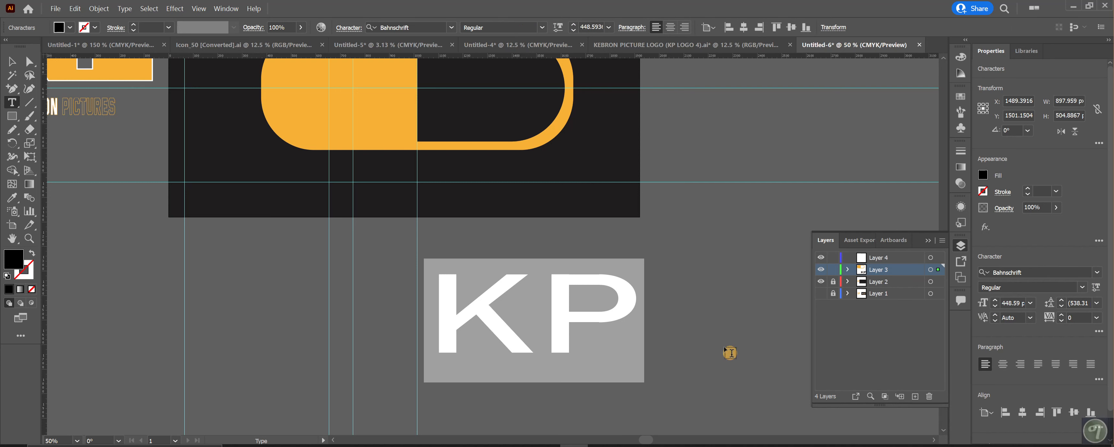
Narrow the KP text to about 844 px wide and reposition it in the free area below the artboard
key(Escape)
scroll(597, 311, down, 1)
drag(567, 313, 591, 312)
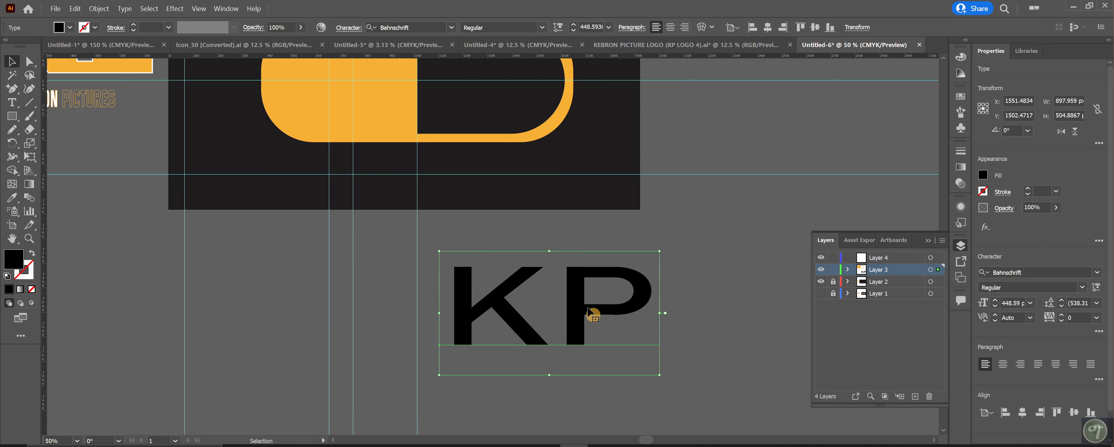
mouse_move(474, 319)
mouse_down()
mouse_move(478, 329)
mouse_move(483, 306)
mouse_up()
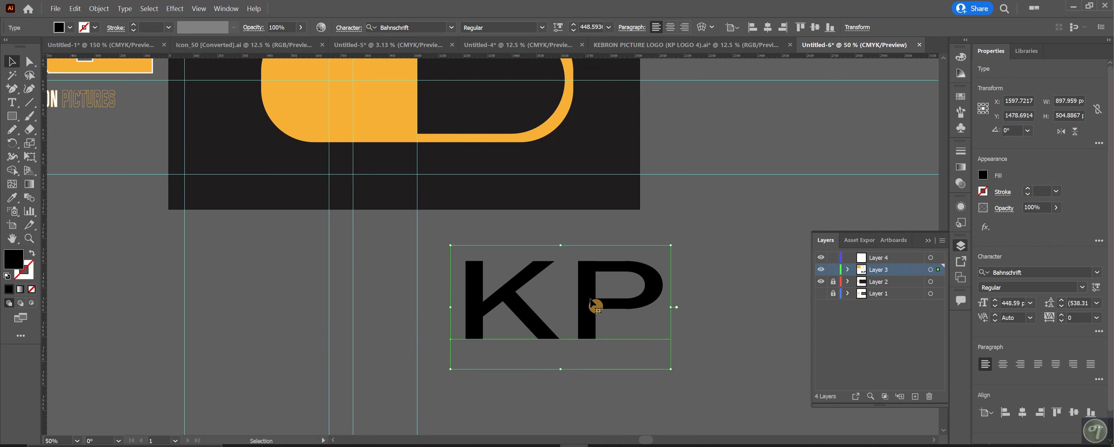
drag(593, 303, 583, 308)
drag(662, 313, 631, 319)
drag(572, 303, 592, 298)
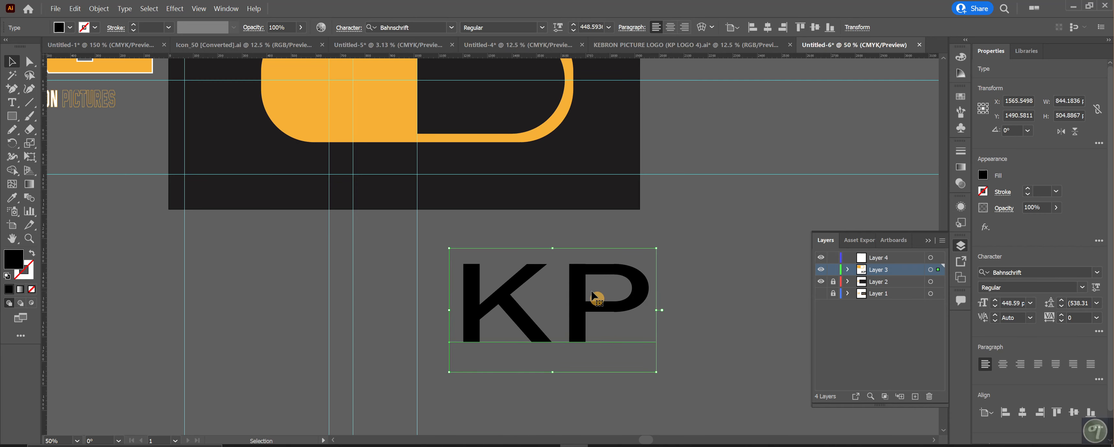
Expand the KP text into outlined shapes with Object and Fill enabled, then deselect it
scroll(593, 299, down, 1)
click(100, 9)
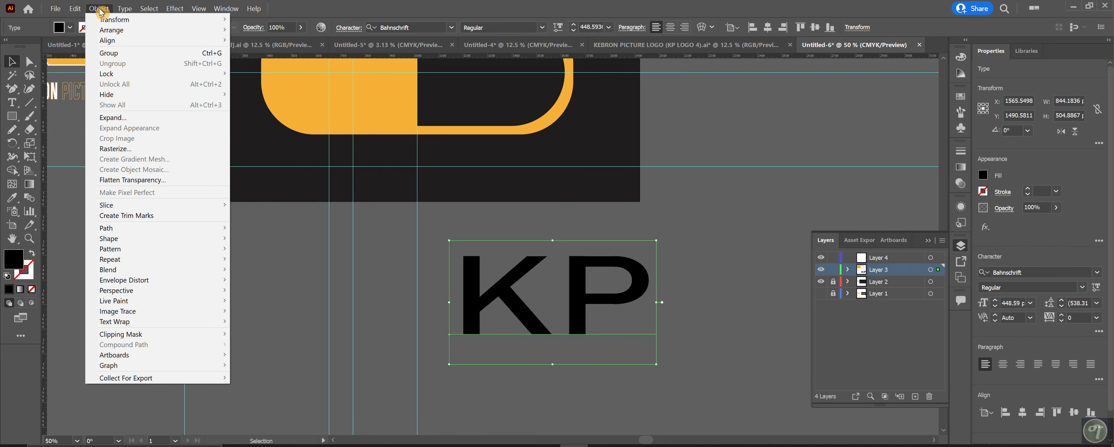
click(116, 119)
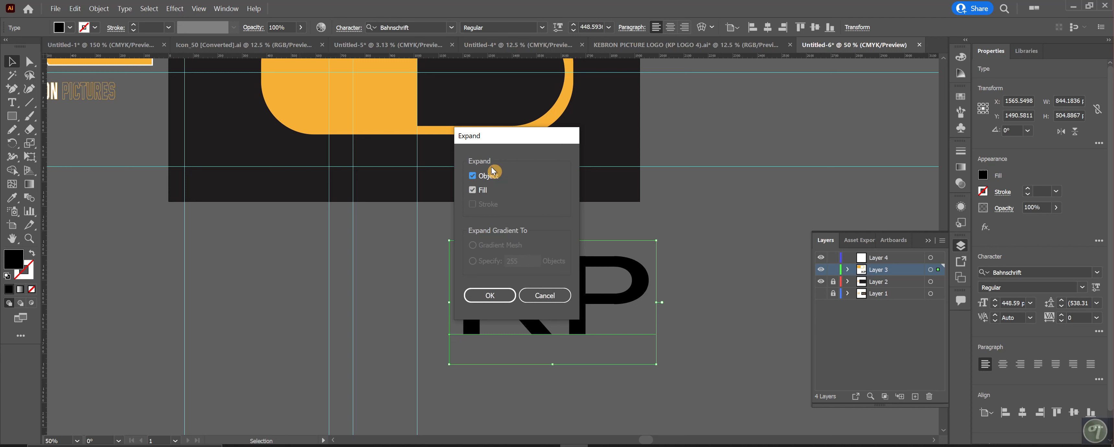
click(473, 176)
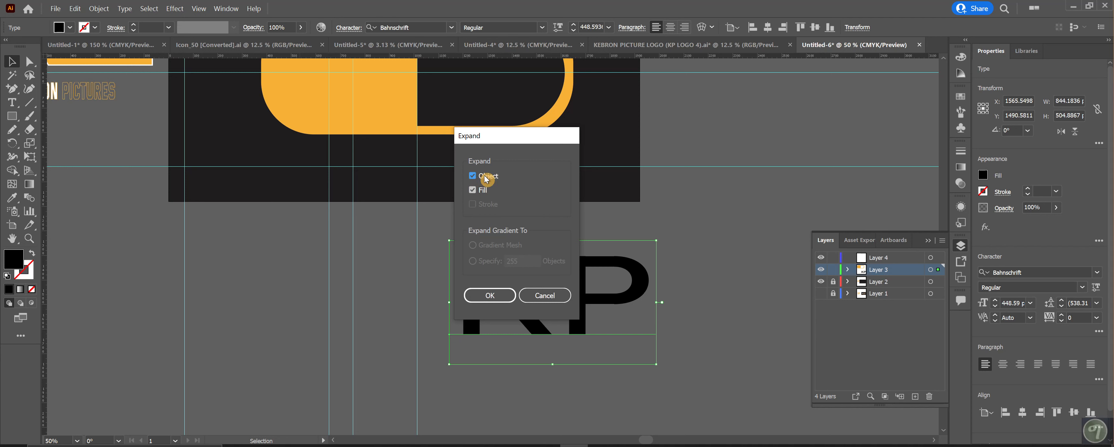
click(491, 295)
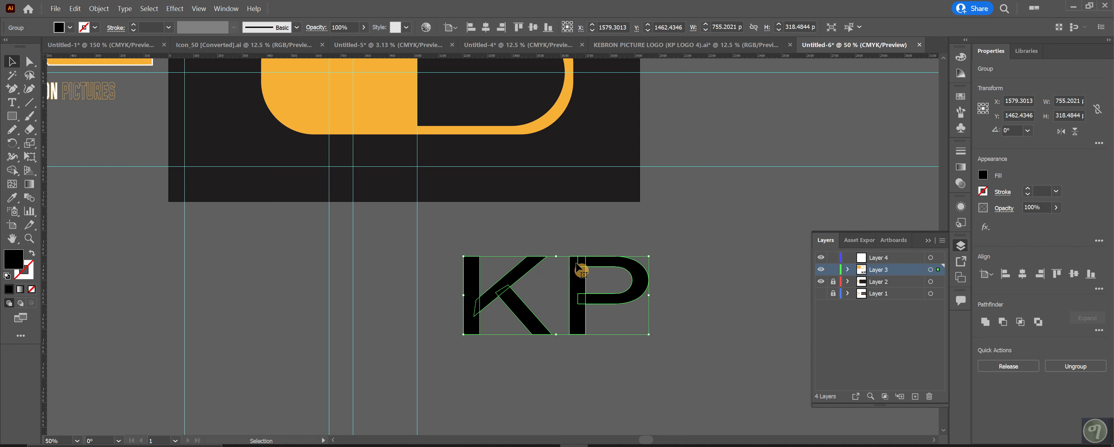
click(697, 281)
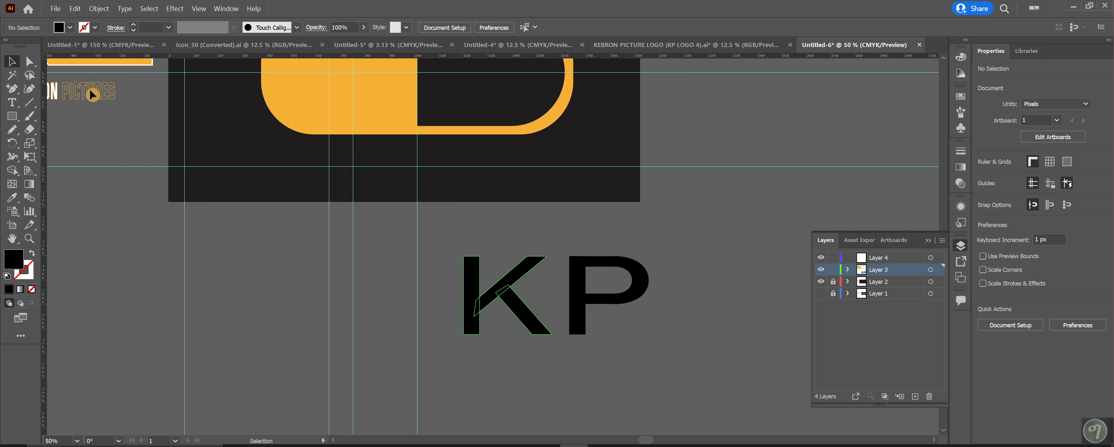
key(a)
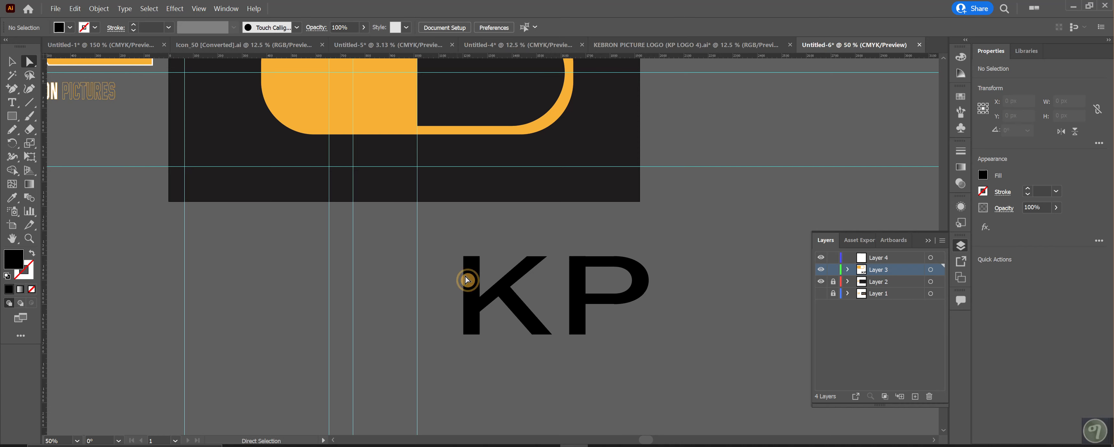
click(472, 275)
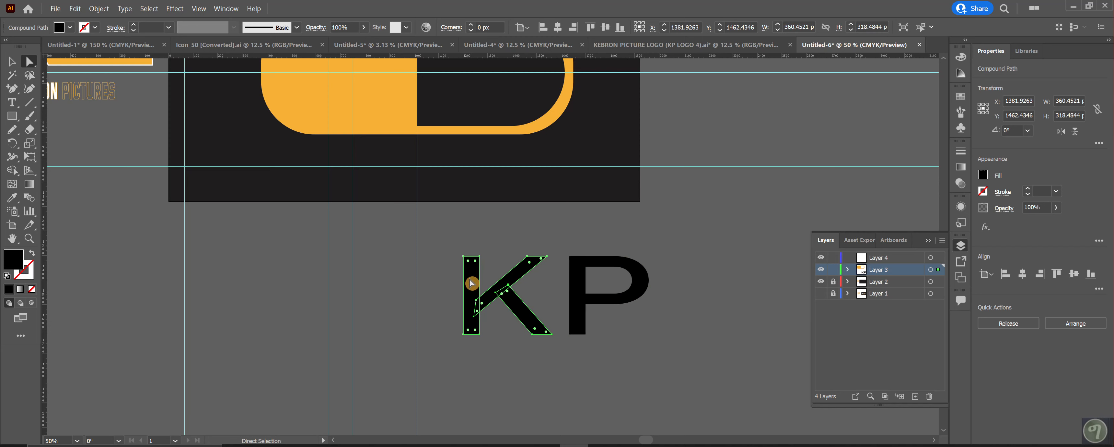
click(15, 65)
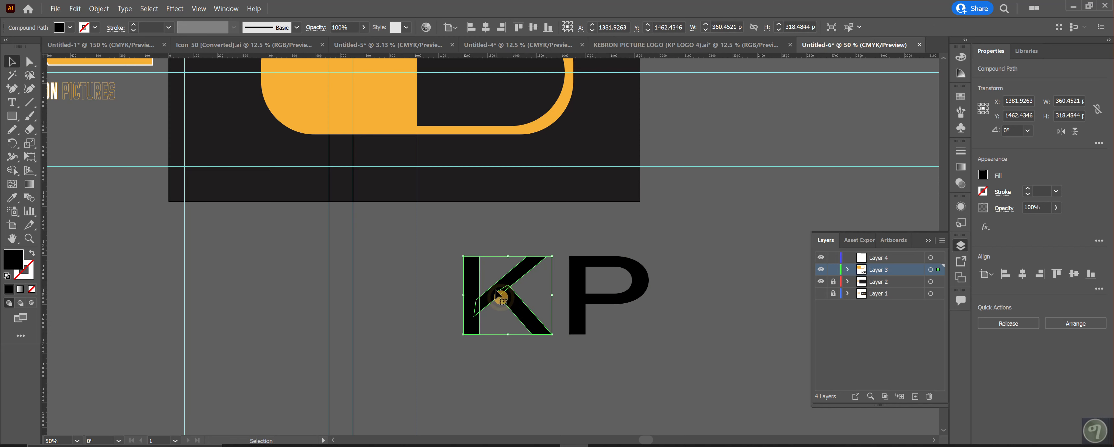
right_click(472, 281)
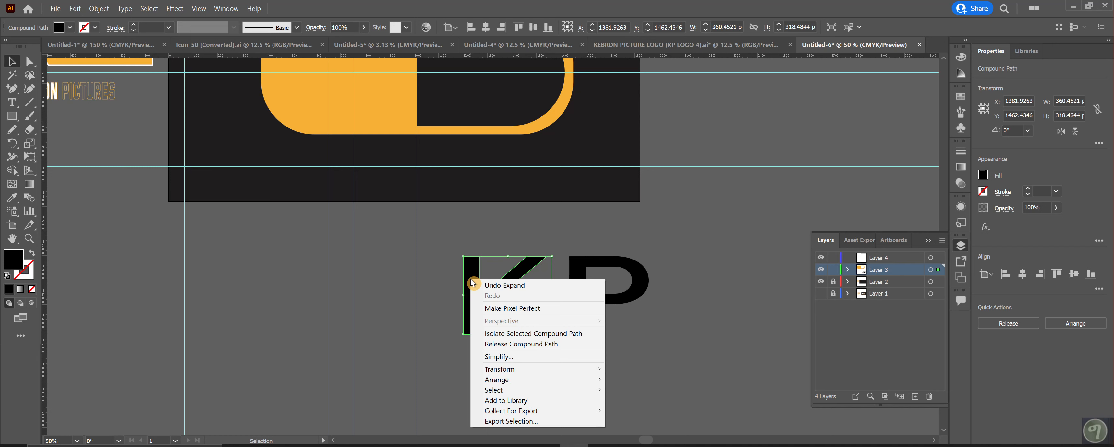
click(448, 280)
Ungroup the expanded KP lettering into separate K and P shapes and deselect them
click(476, 285)
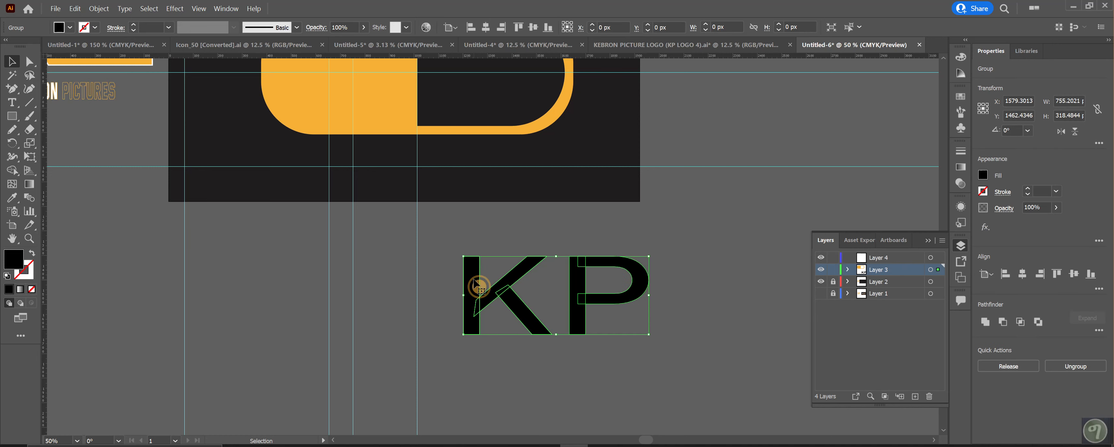
right_click(475, 282)
click(510, 354)
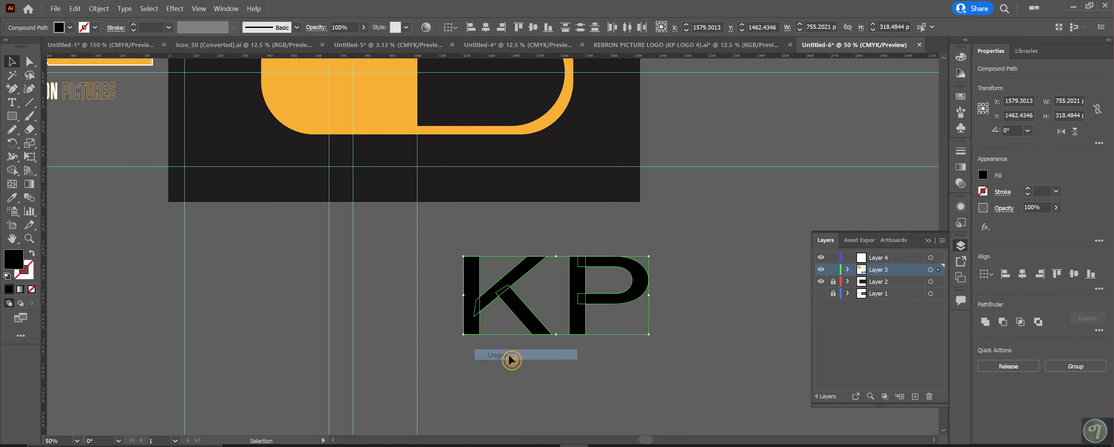
click(517, 357)
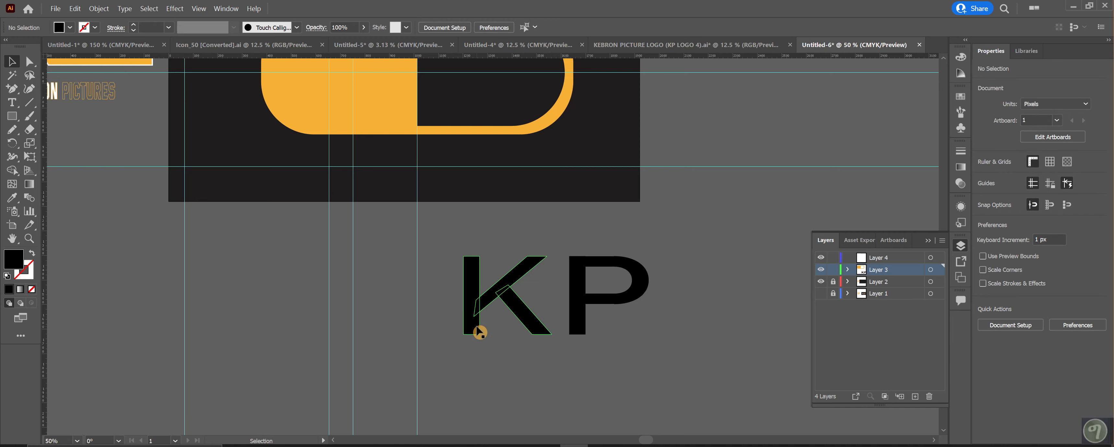
Move the P shape slightly to the right to widen the gap between it and the K
key(a)
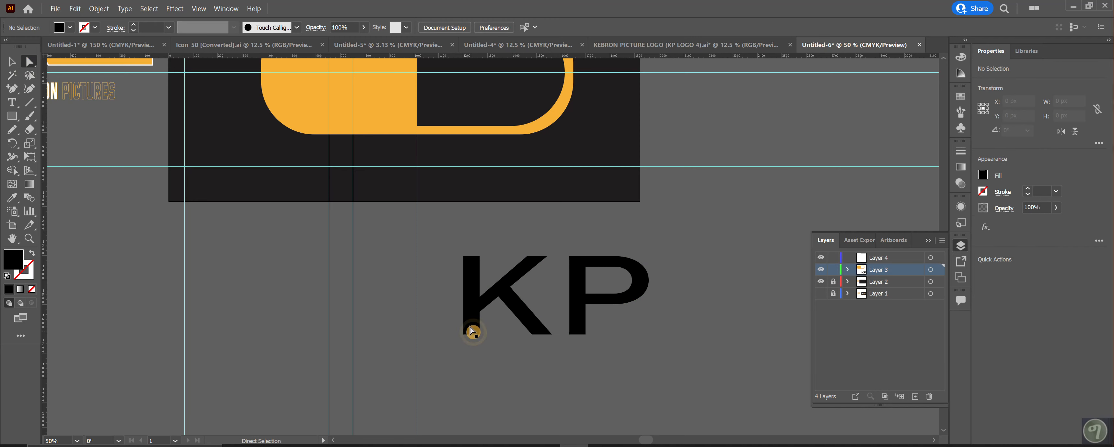
click(470, 325)
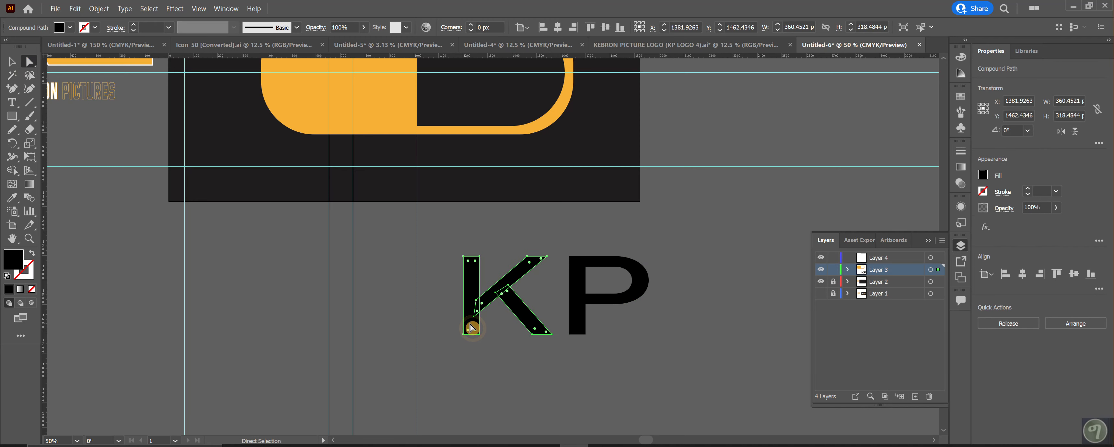
click(428, 284)
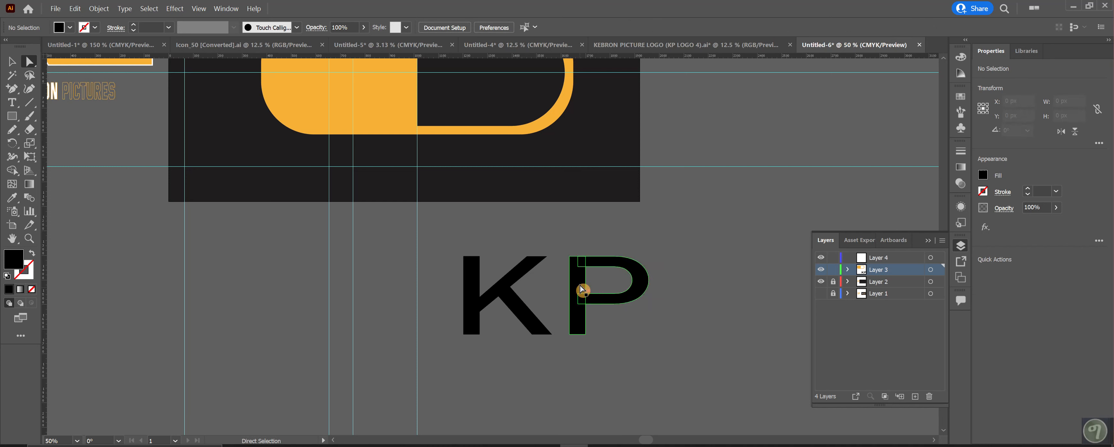
drag(579, 281, 591, 281)
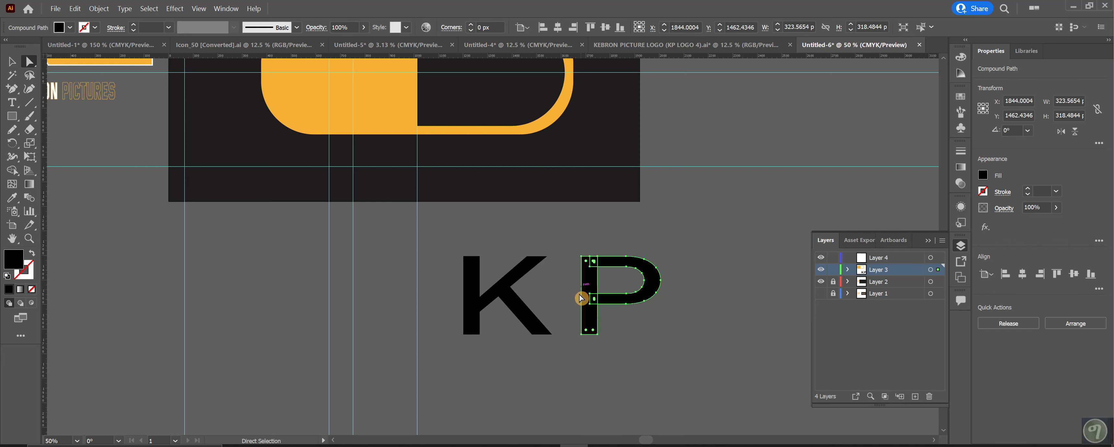
Try to remove the P's vertical stem by deleting its outer anchor points, then undo the deletion
click(580, 293)
drag(569, 249, 587, 346)
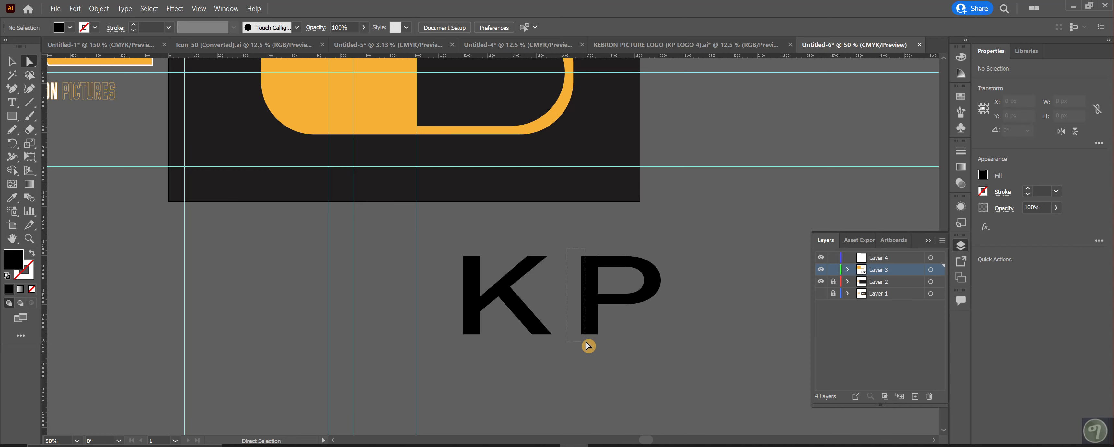
mouse_move(587, 282)
mouse_down()
mouse_move(576, 285)
mouse_move(587, 283)
mouse_up()
click(570, 278)
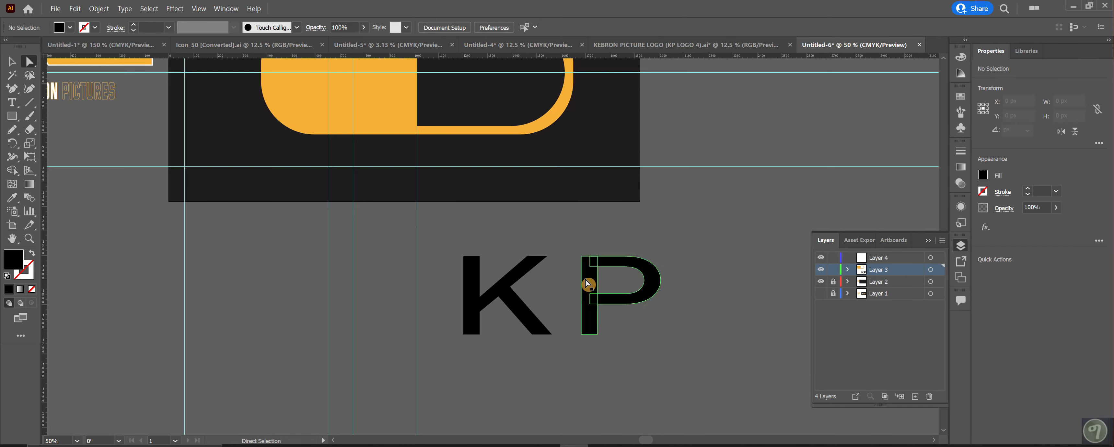
drag(566, 252, 579, 308)
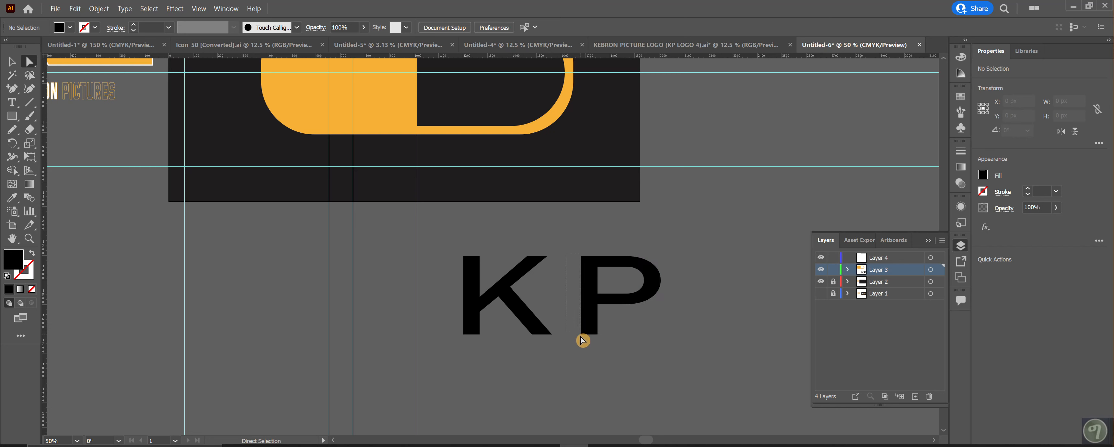
drag(587, 345, 586, 344)
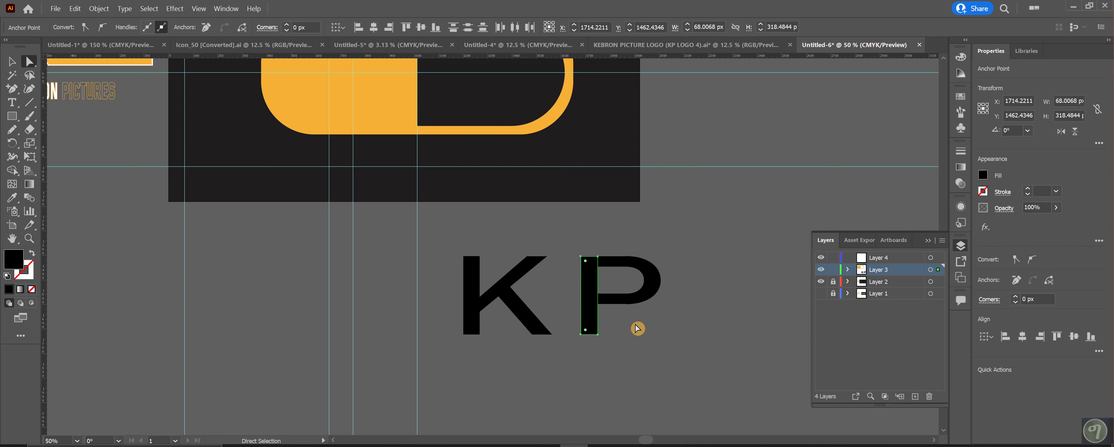
key(Delete)
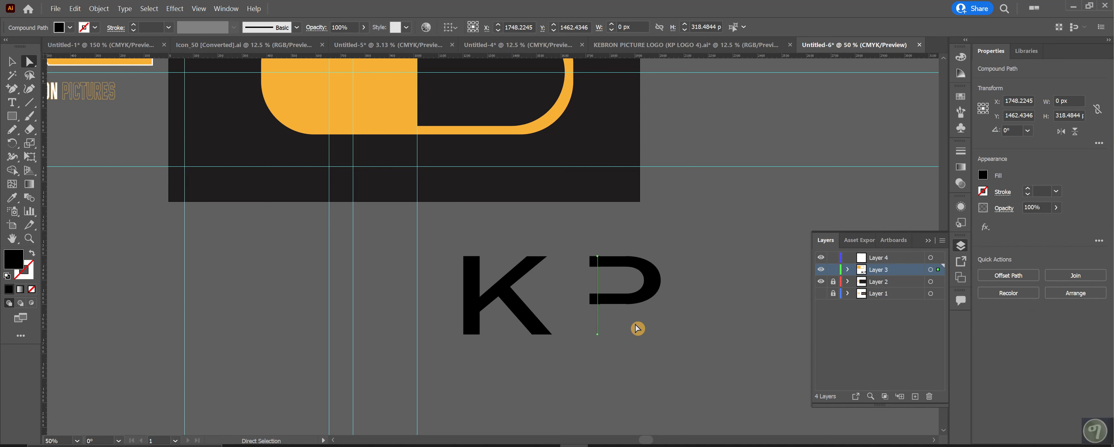
click(638, 328)
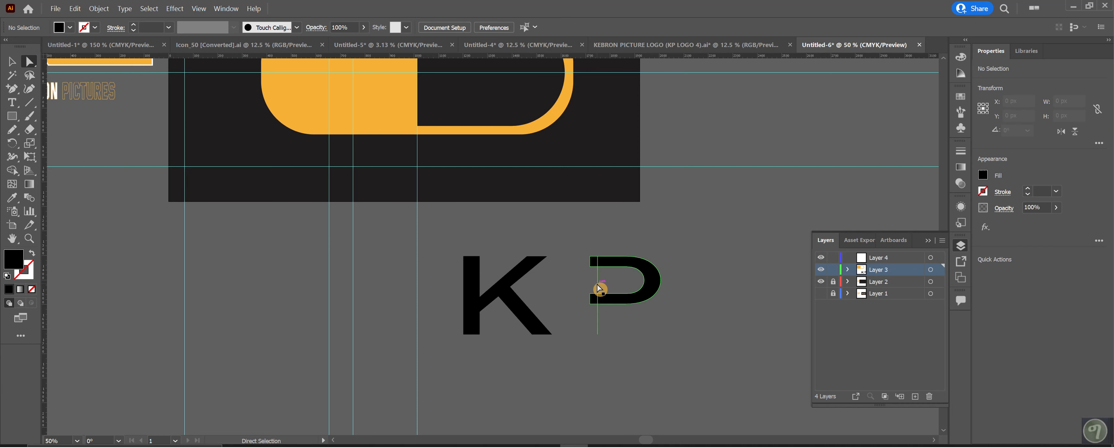
click(599, 287)
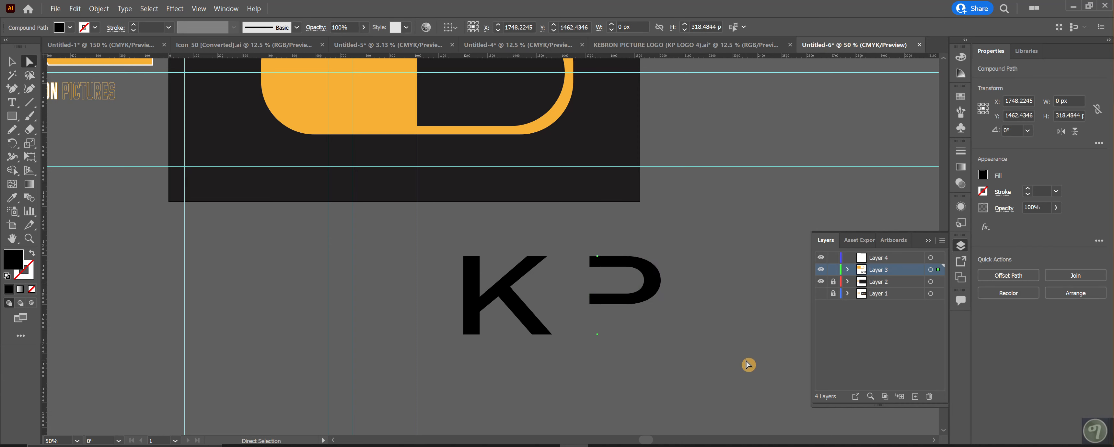
key(ctrl+z)
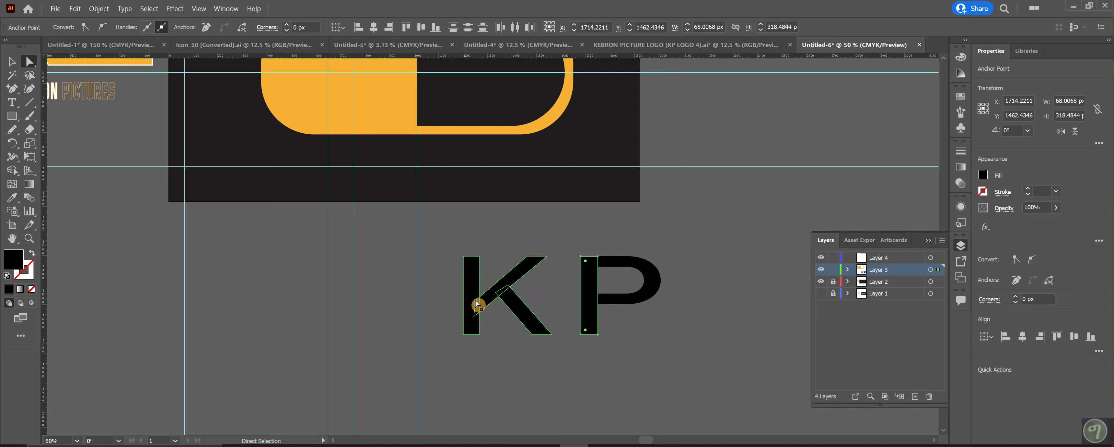
click(501, 381)
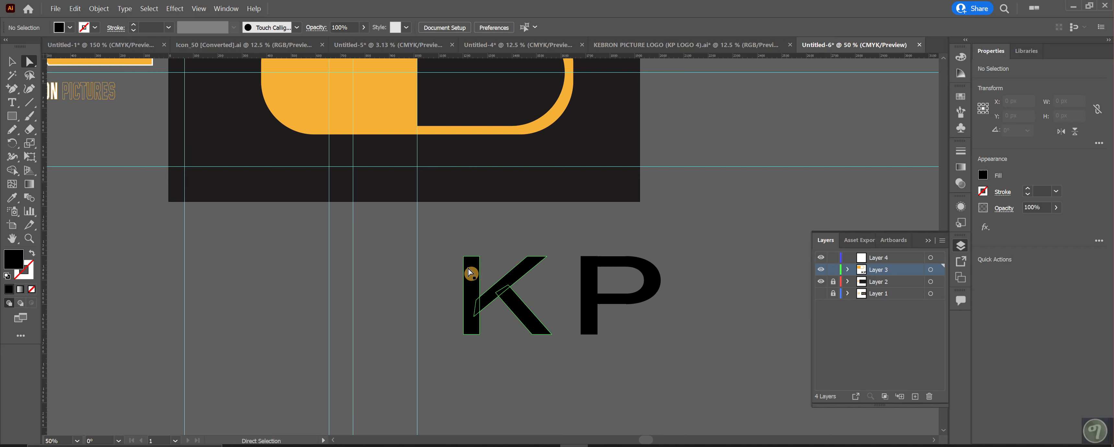
right_click(470, 272)
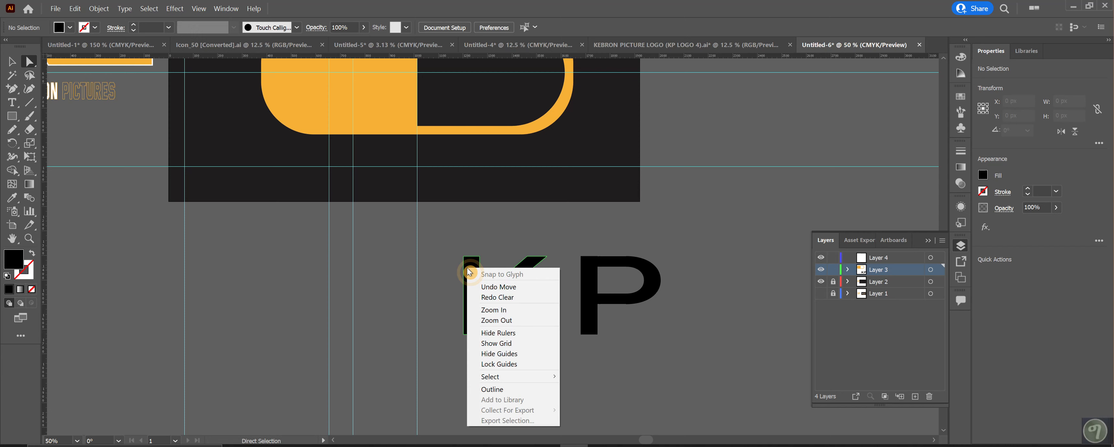
click(435, 294)
click(468, 297)
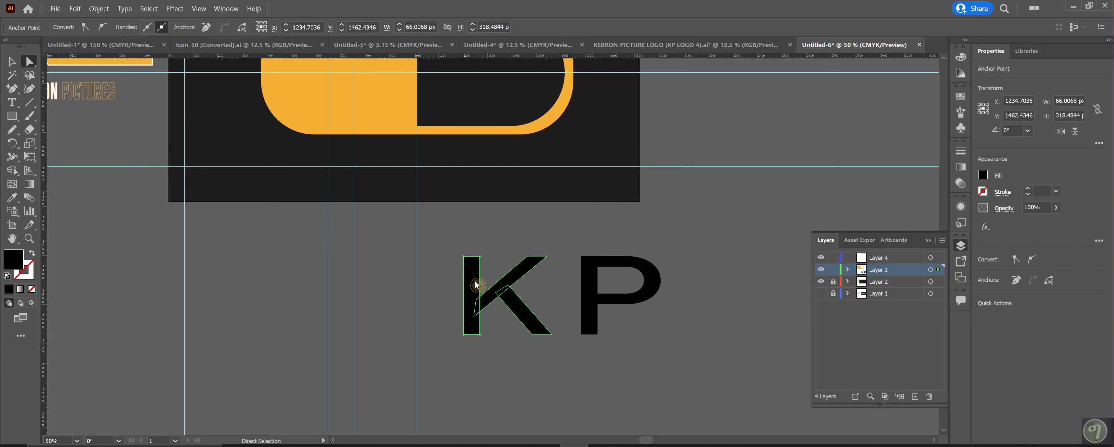
right_click(478, 284)
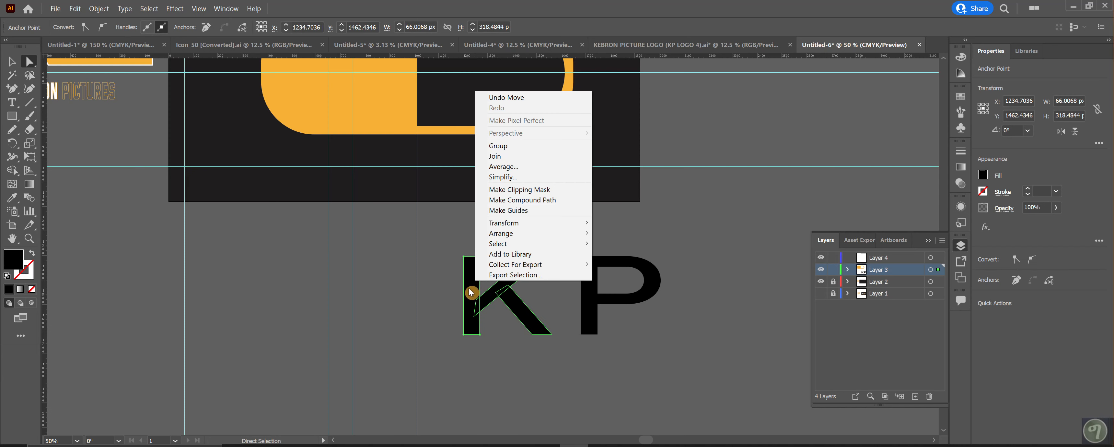
click(471, 293)
click(505, 346)
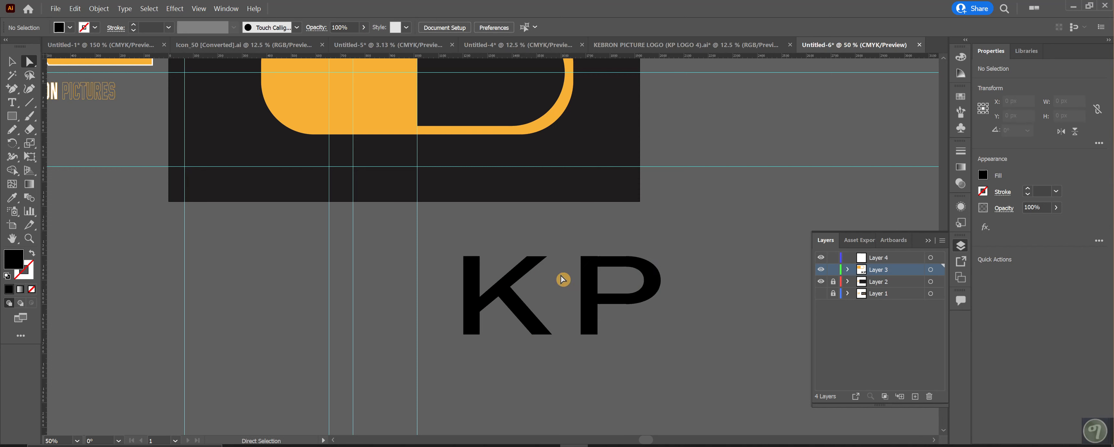
Draw a black rectangle about 141 px wide and 111 px high across the P's stem, level with the bowl opening
click(14, 120)
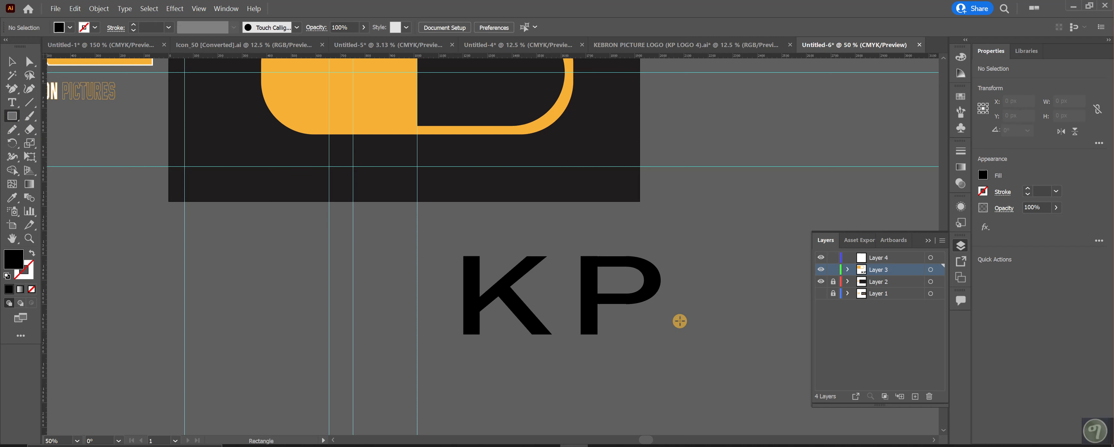
drag(605, 267, 580, 295)
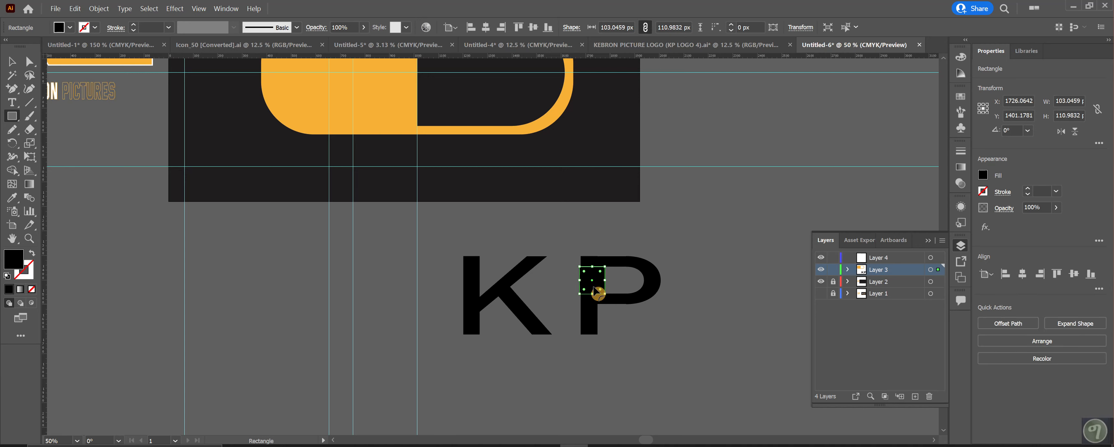
drag(580, 280, 570, 280)
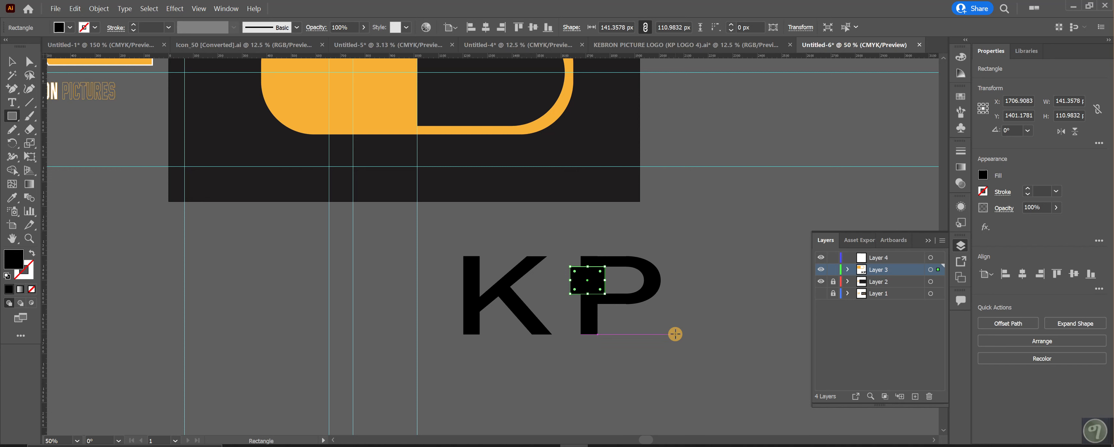
Try to cut the rectangle's overlap out of the P's stem with Shape Builder and delete the leftover rectangle pieces
click(20, 67)
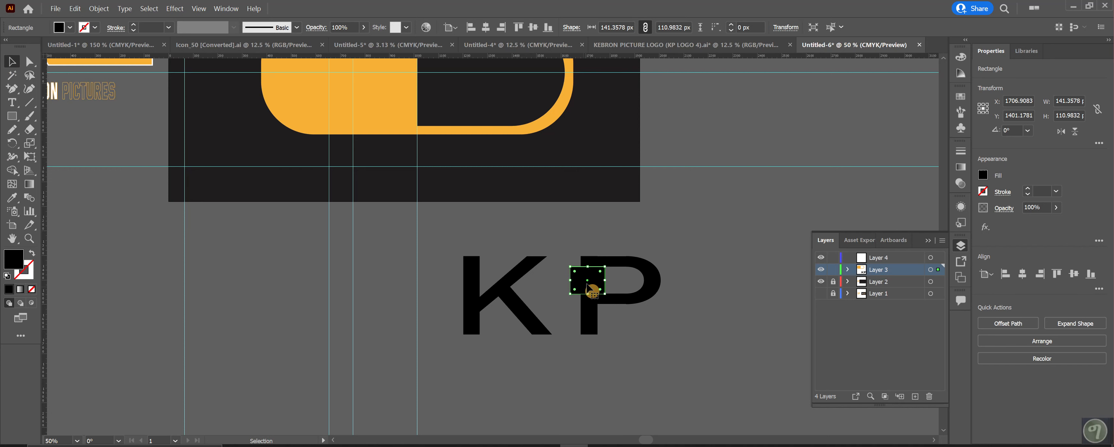
shift+click(591, 299)
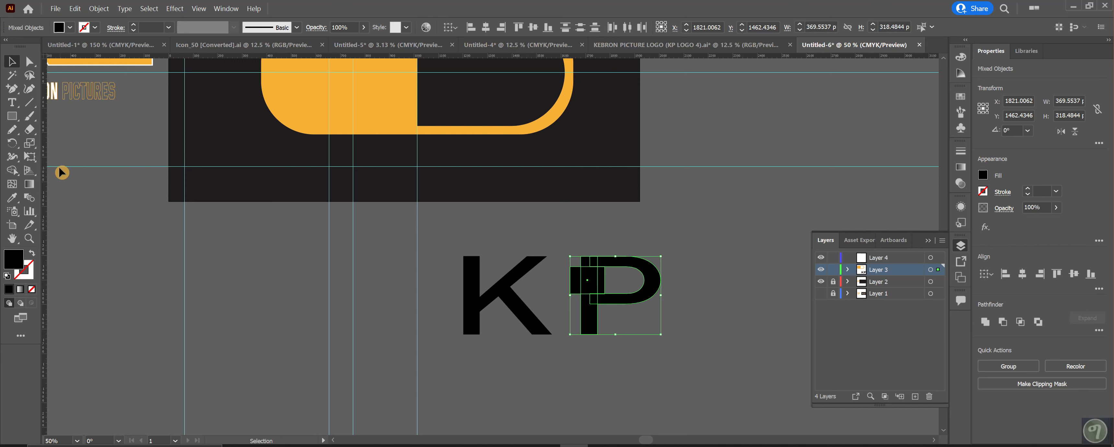
click(11, 169)
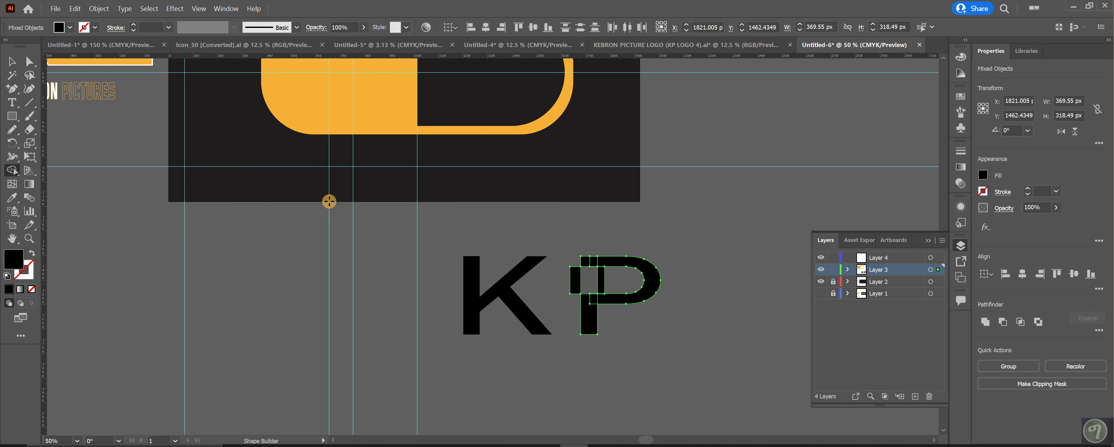
click(12, 61)
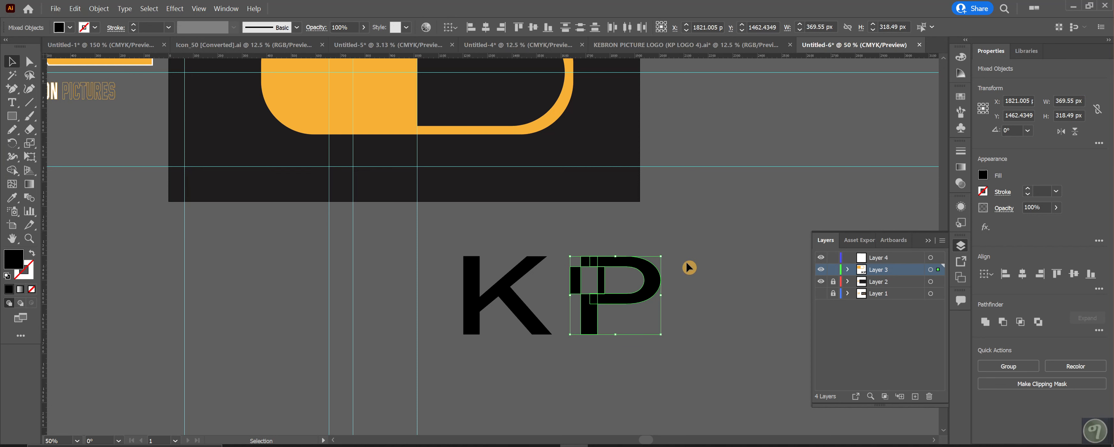
mouse_move(615, 263)
mouse_down()
mouse_move(654, 269)
mouse_move(619, 271)
mouse_up()
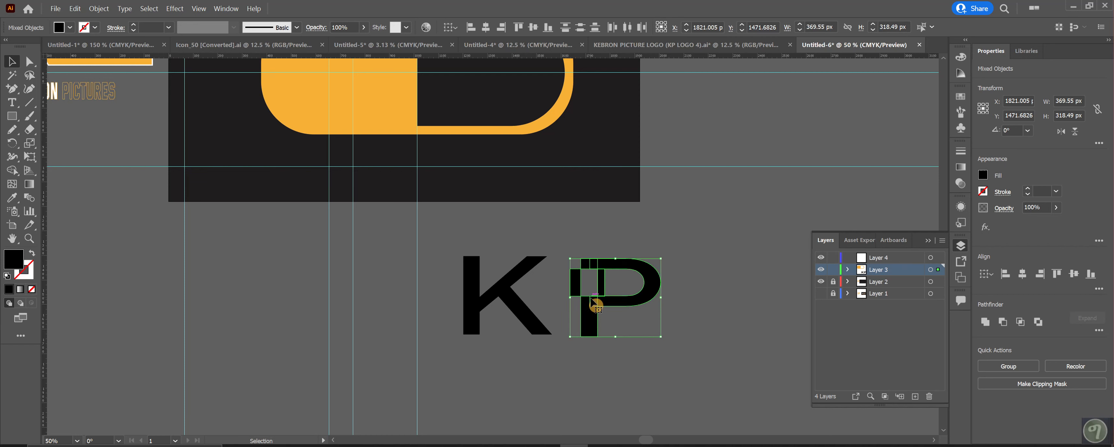
click(719, 291)
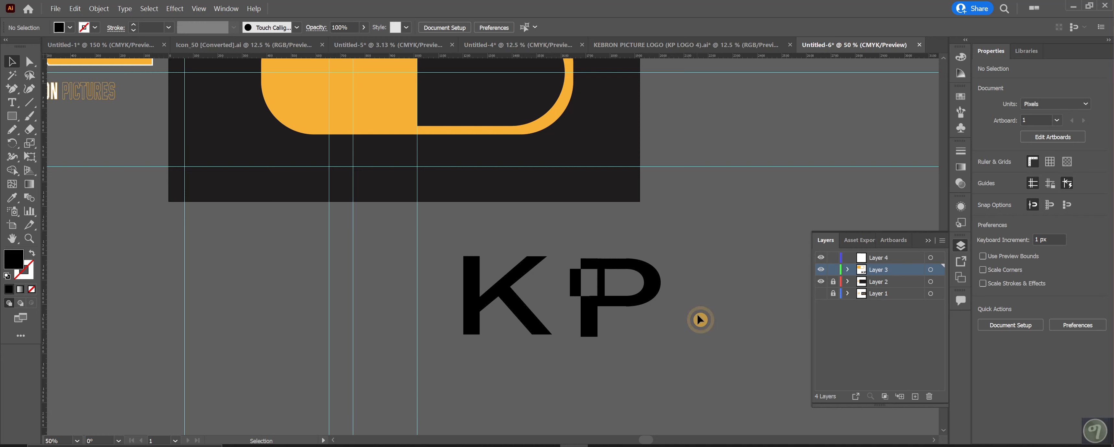
click(604, 289)
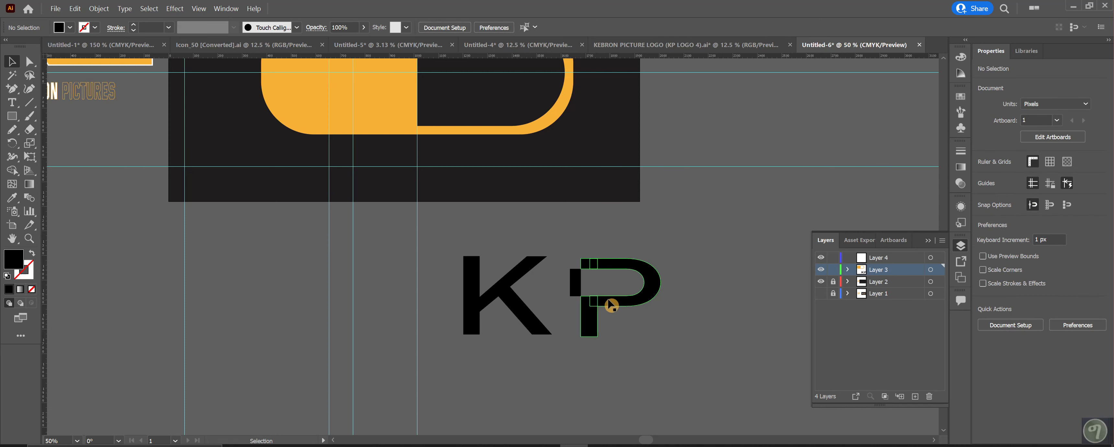
key(Delete)
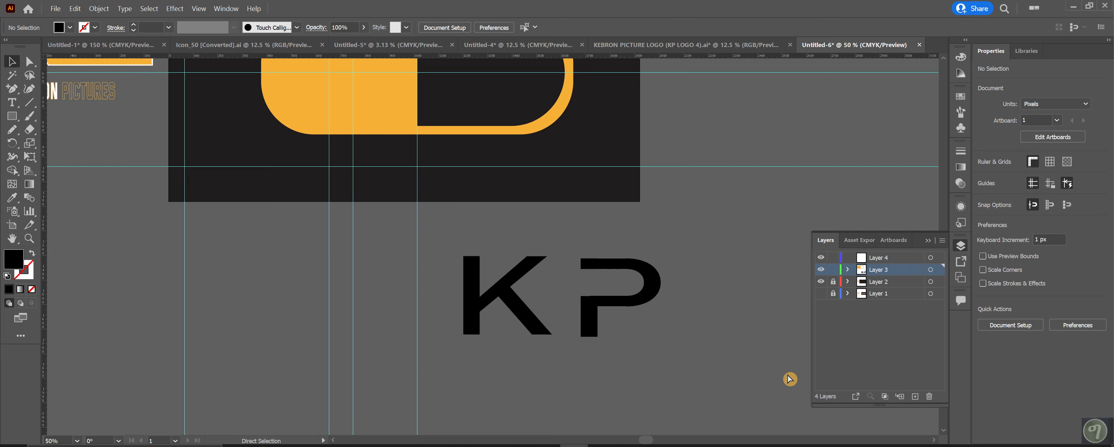
Inspect the cut P's edges up close and undo the stem cut and the leftover deletions
key(ctrl+equal)
key(ctrl+equal)
key(ctrl+equal)
key(ctrl+equal)
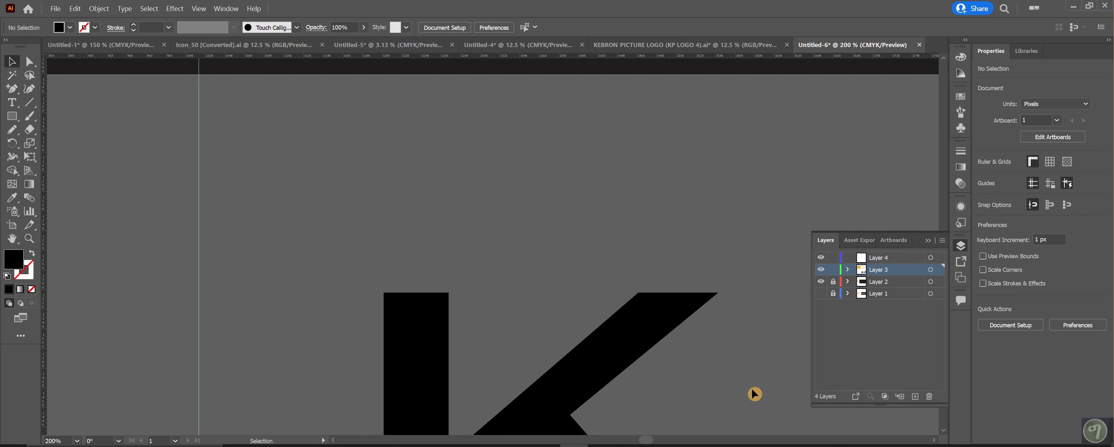
drag(658, 442, 669, 440)
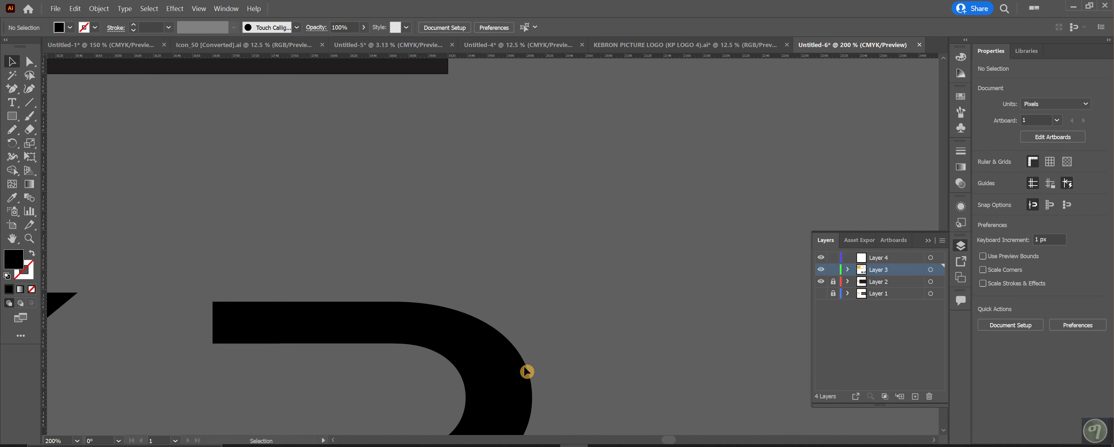
scroll(589, 340, down, 5)
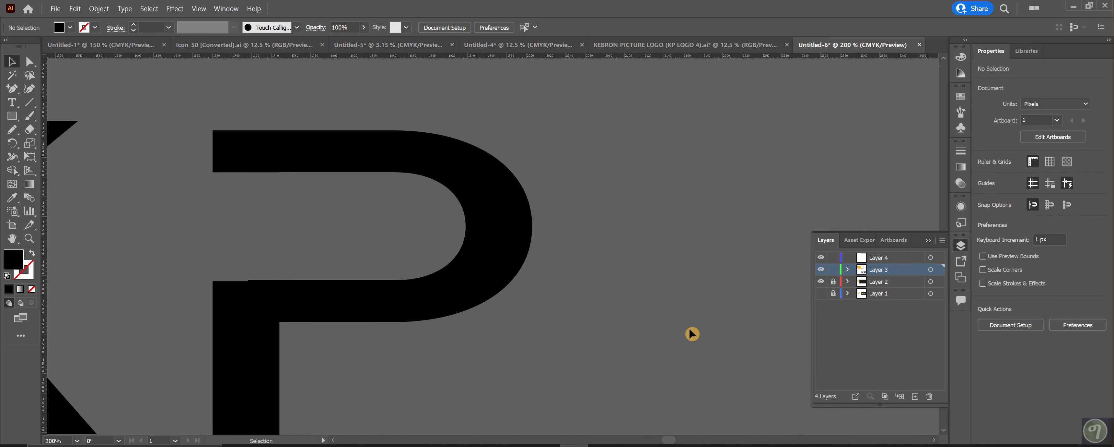
scroll(692, 333, down, 1)
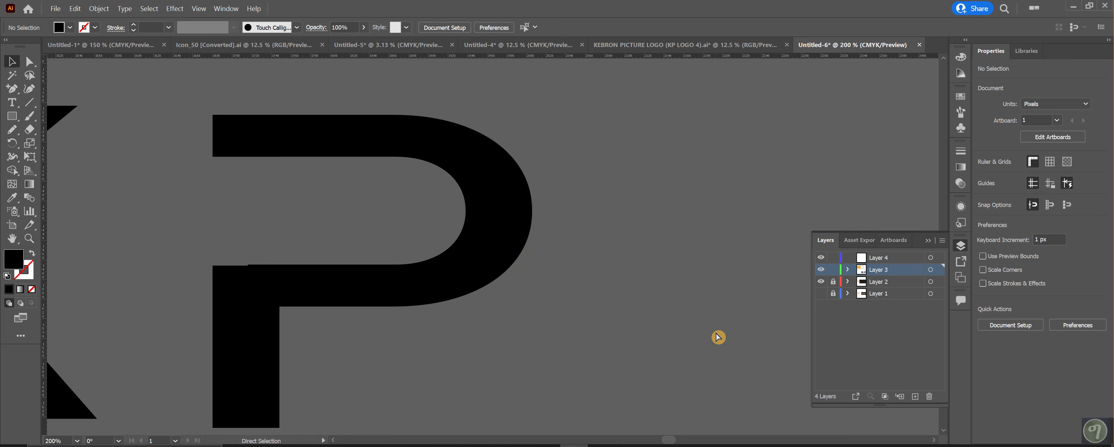
key(ctrl+z)
key(ctrl+z)
key(ctrl+z)
key(ctrl+z)
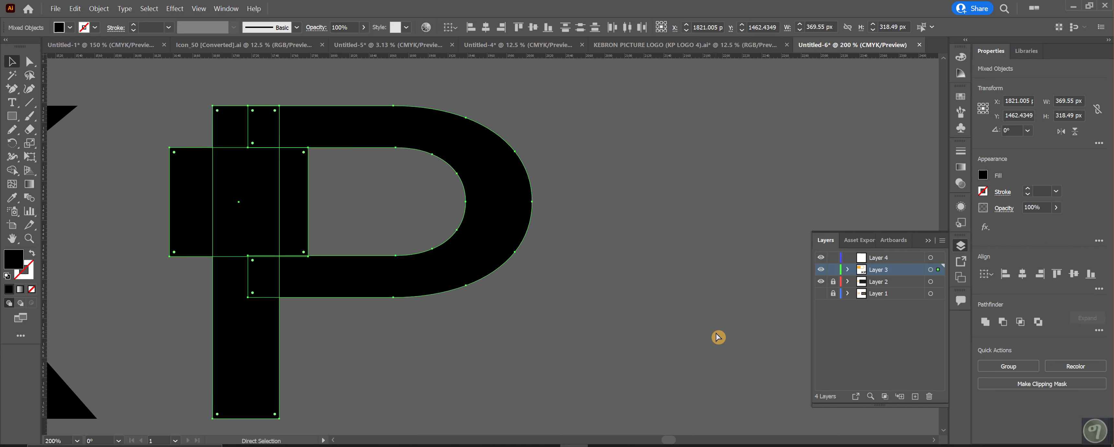
Adjust the rectangle's lower edge to the inner edge of the P's bowl, making it about 110 px high
click(638, 308)
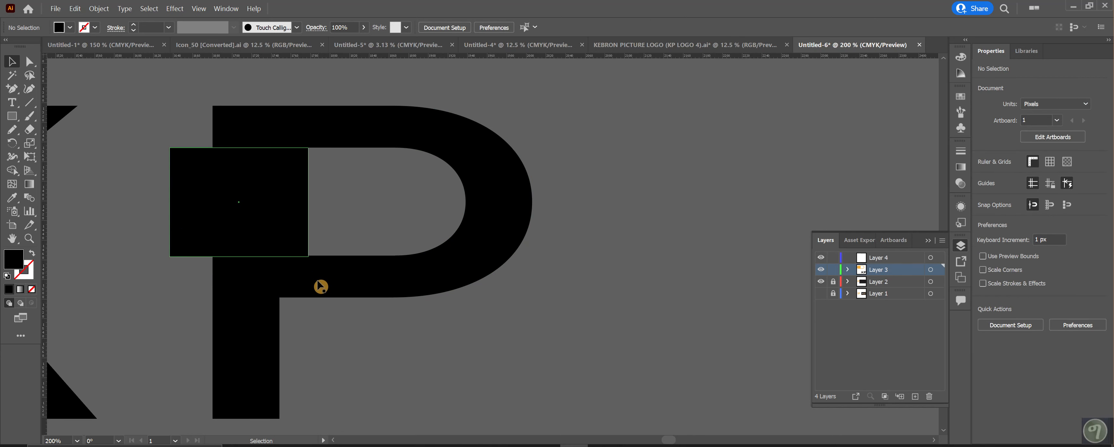
click(308, 245)
drag(238, 257, 238, 256)
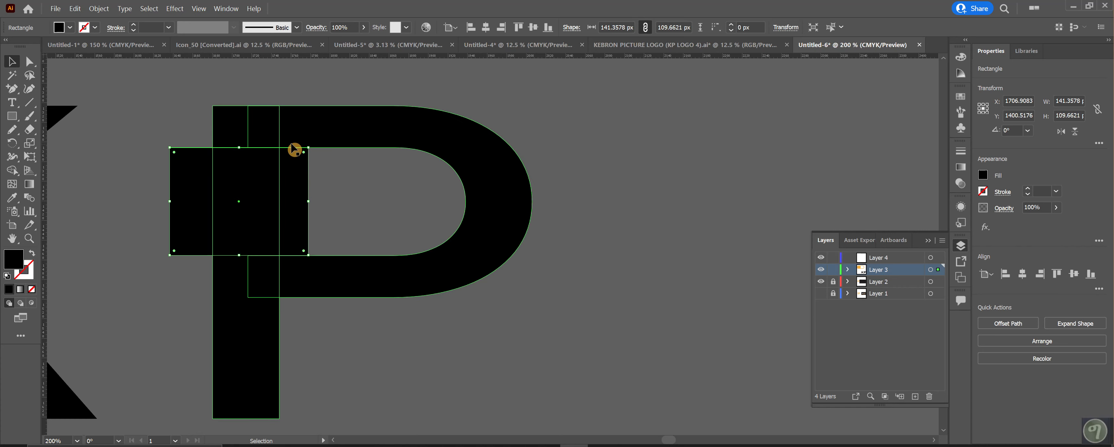
Select the rectangle together with the P and remove their overlap from the stem with Shape Builder
drag(183, 98, 250, 171)
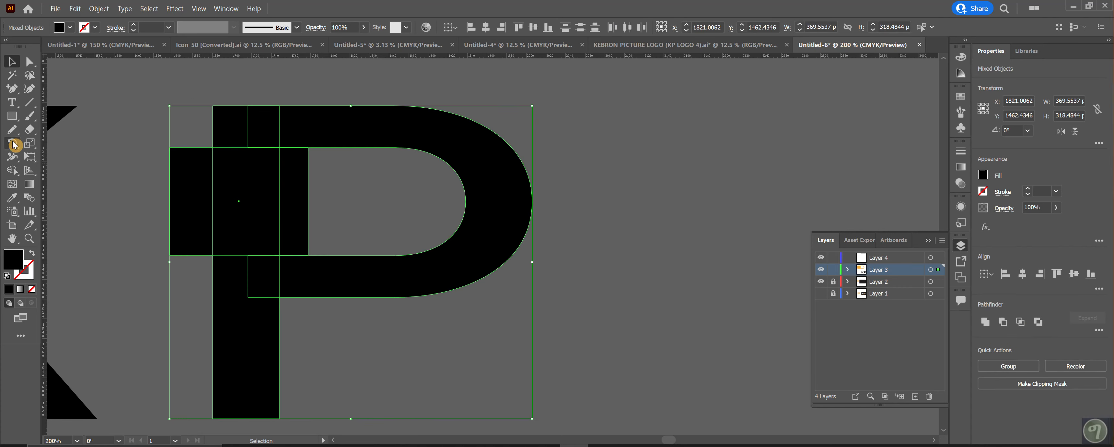
click(12, 169)
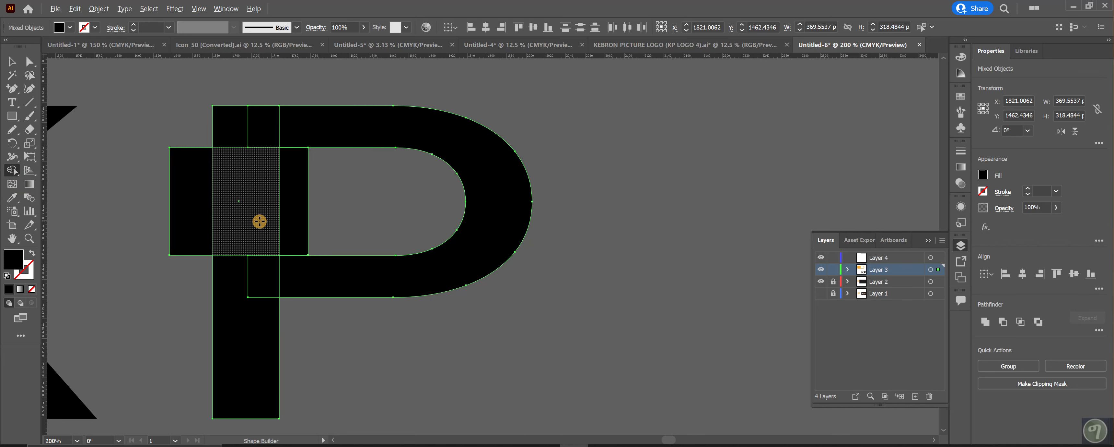
alt+click(260, 221)
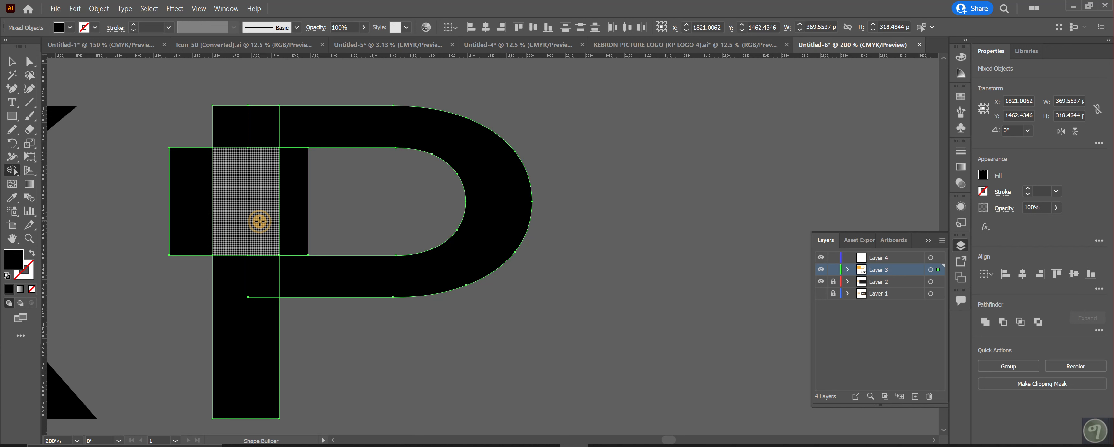
click(22, 64)
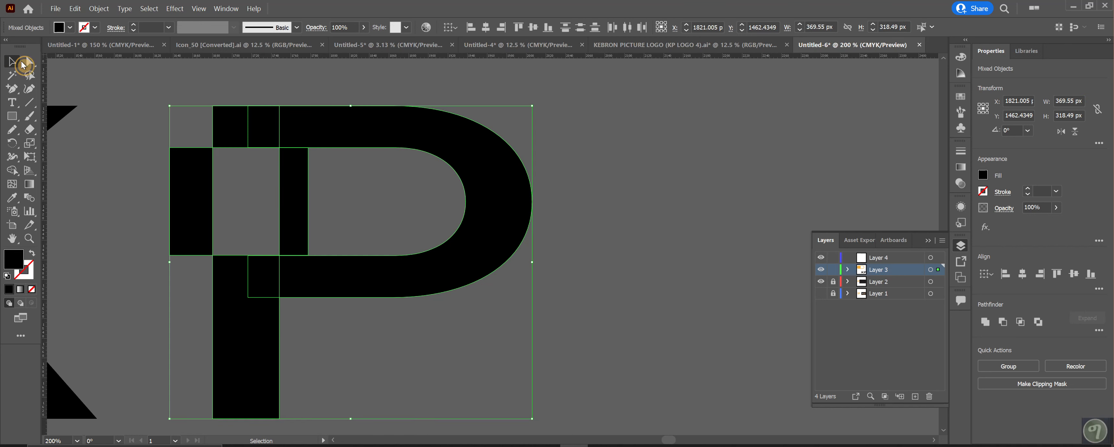
Delete the two leftover rectangle pieces on either side of the gap in the P's stem
click(758, 177)
click(291, 210)
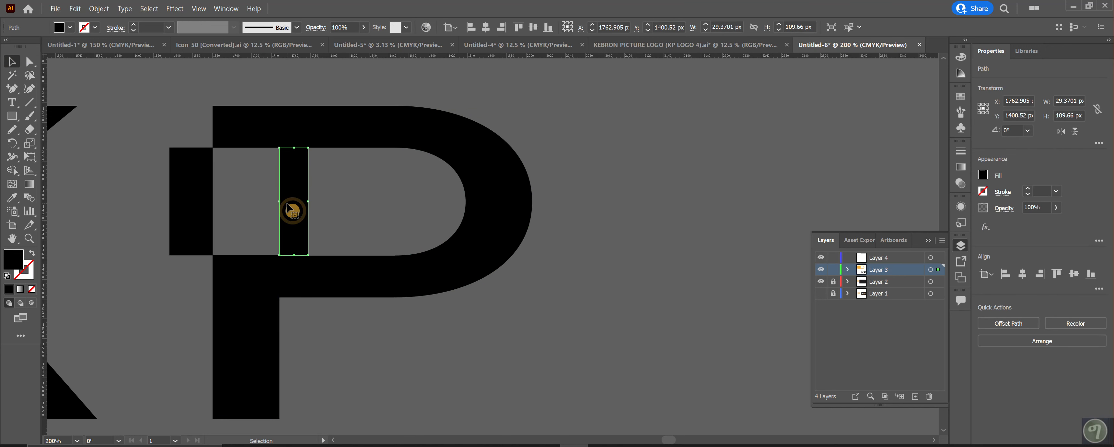
key(Delete)
click(192, 211)
key(Delete)
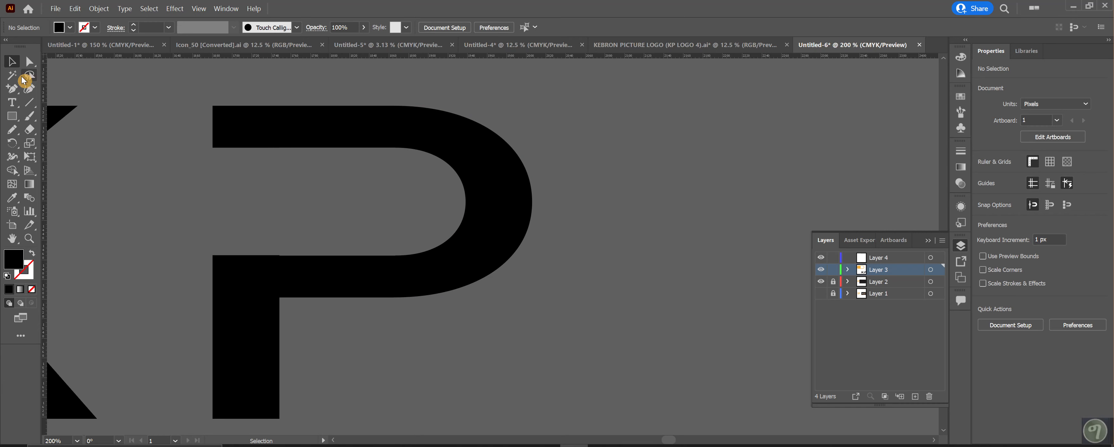
Draw rectangles along the P's inner edges: about 207 by 28 px on the lower bar, about 199 by 11 px on the upper bar
click(11, 88)
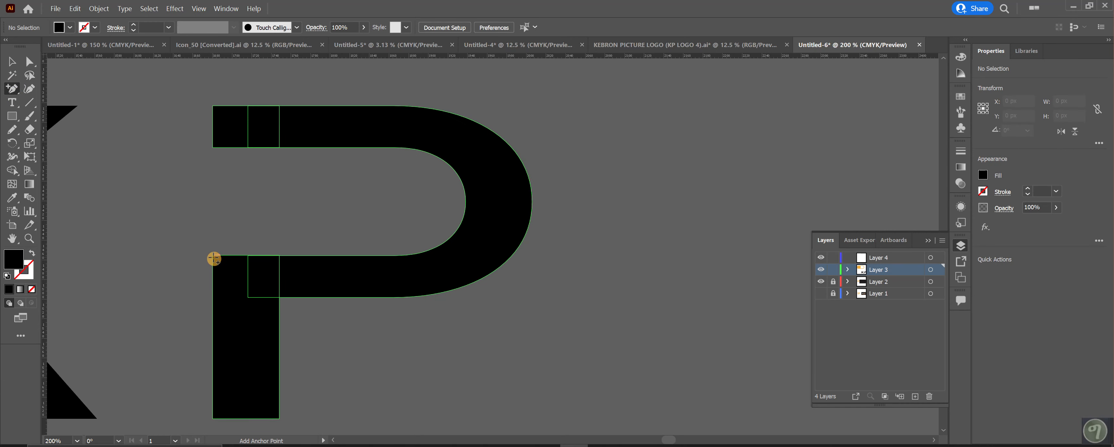
click(12, 116)
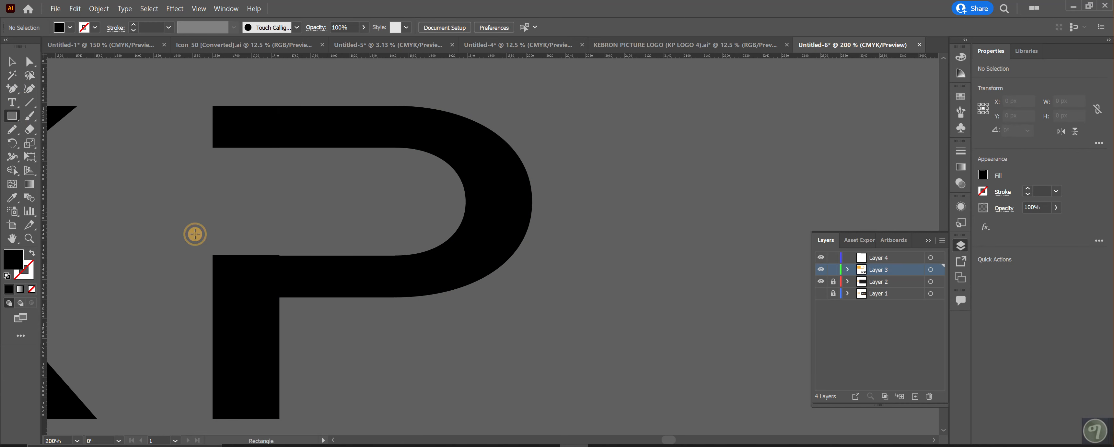
drag(213, 256, 415, 282)
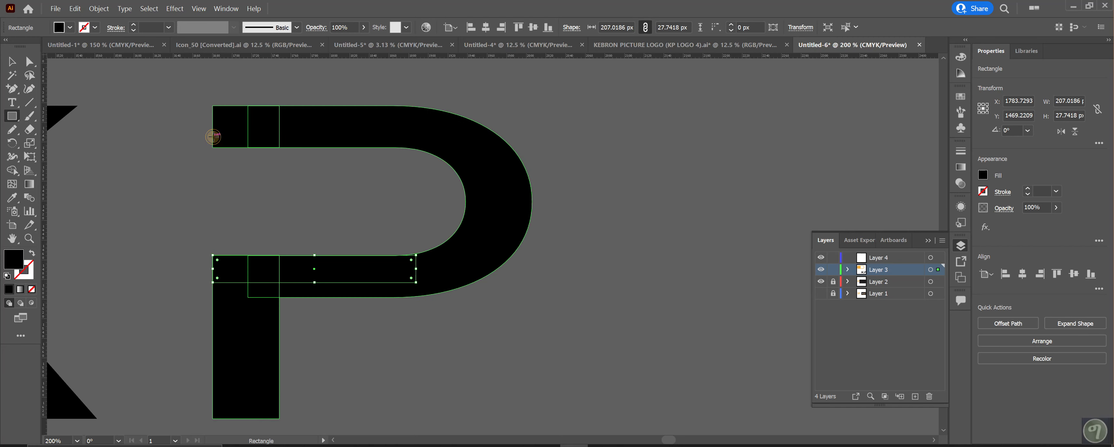
drag(212, 137, 408, 147)
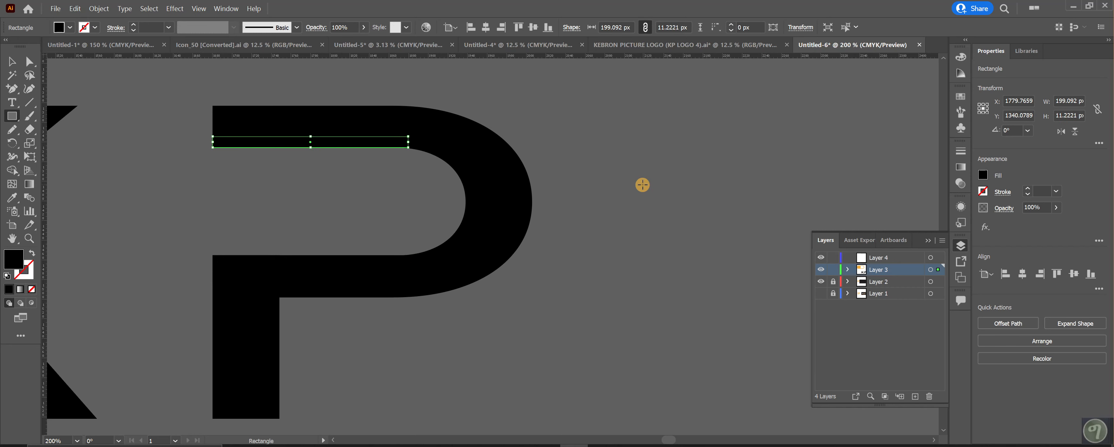
Try to unite the P with only the upper bar's rectangle, then undo the union
click(17, 63)
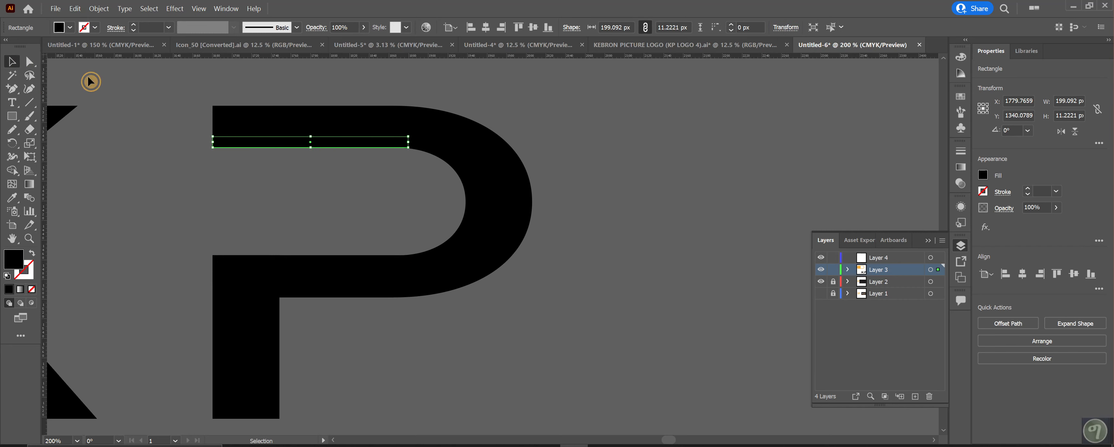
key(ctrl+a)
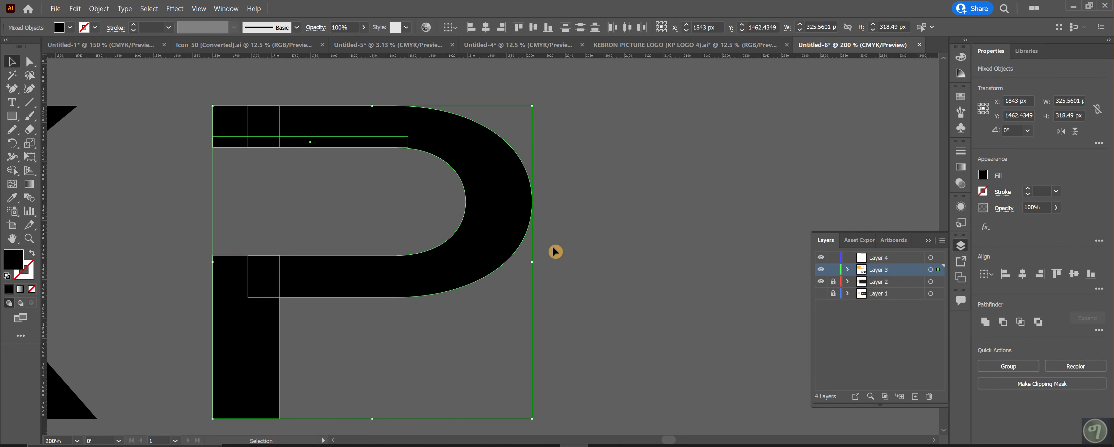
click(985, 321)
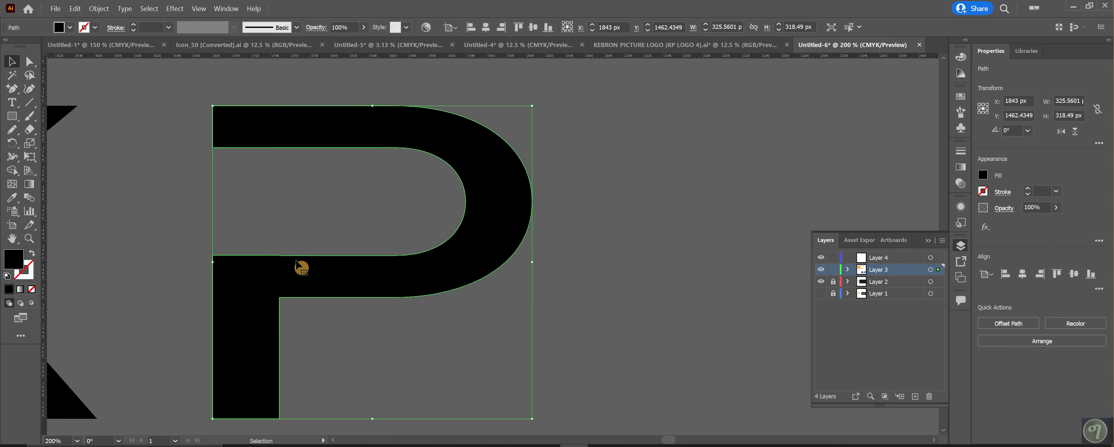
key(ctrl+z)
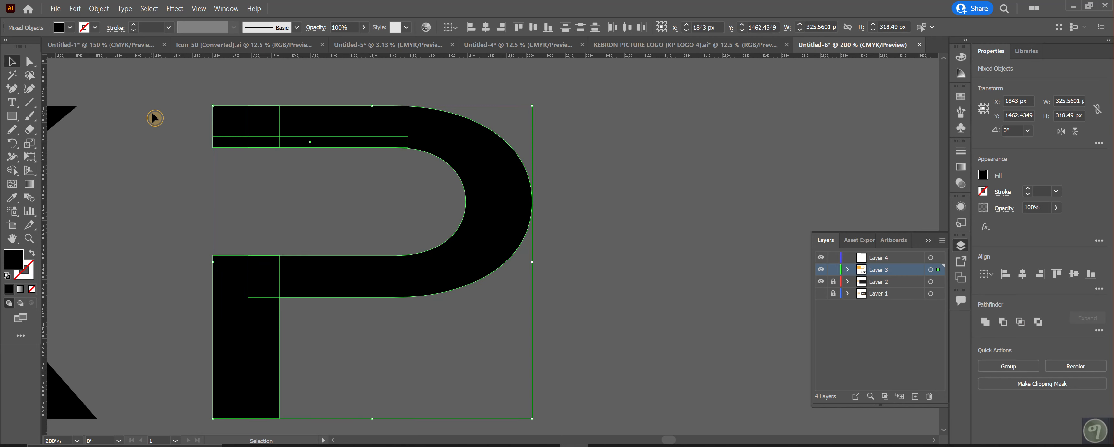
Unite the P with both bar rectangles into one shape and deselect it
click(155, 118)
key(ctrl+a)
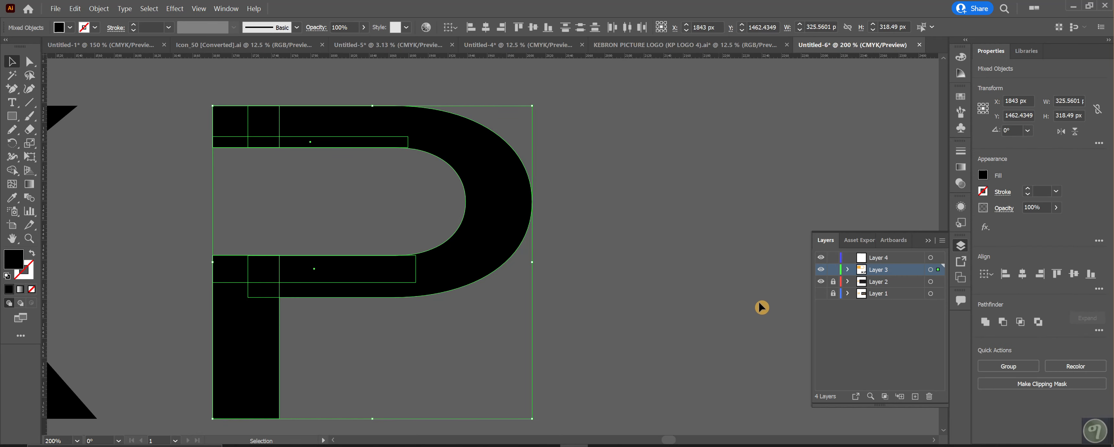
click(990, 324)
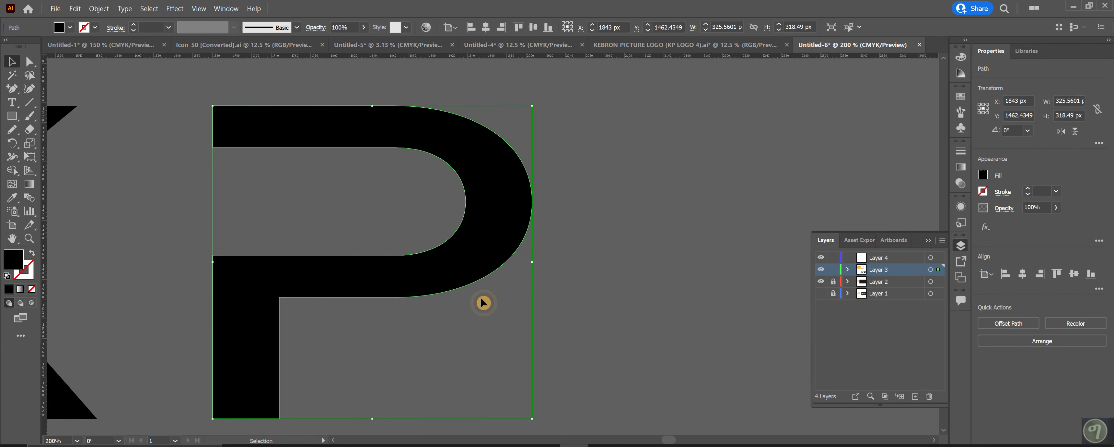
click(163, 234)
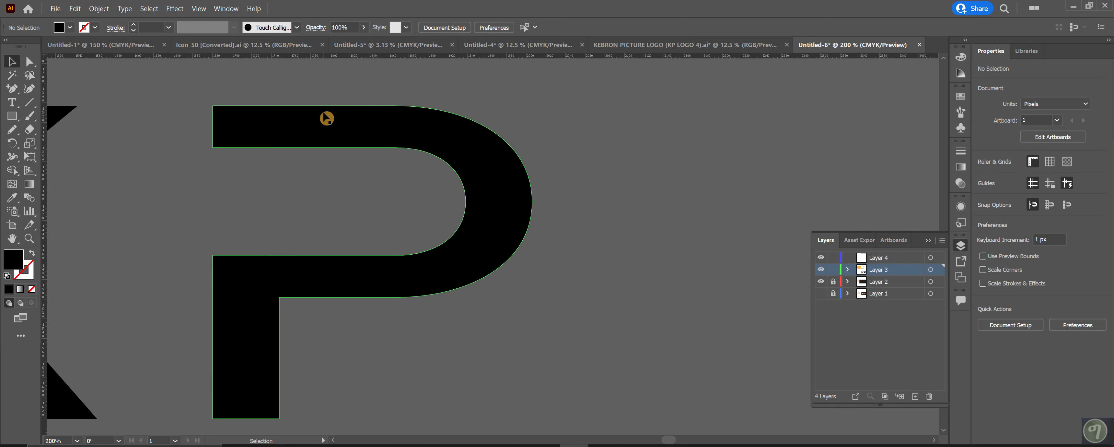
Move the united P about 86 px to the right, away from the K
key(Caps_Lock)
key(ctrl+minus)
key(ctrl+minus)
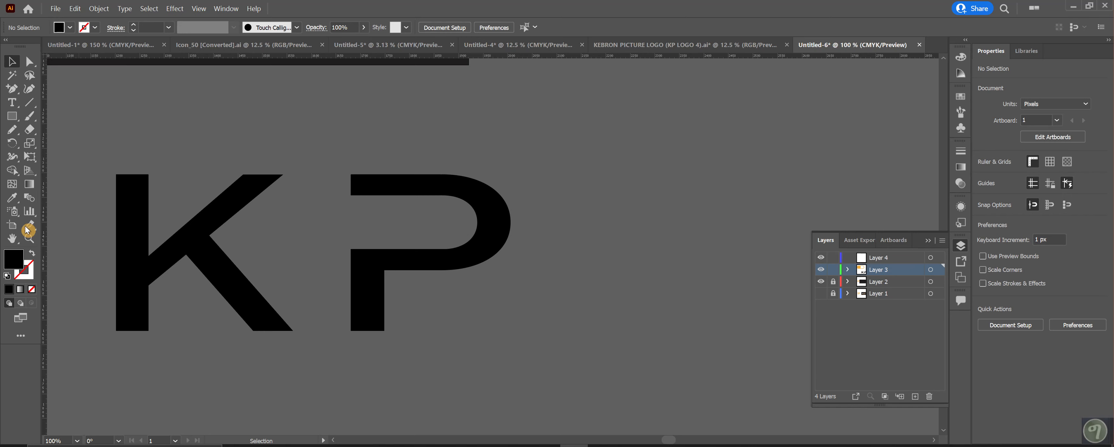
click(33, 227)
click(36, 231)
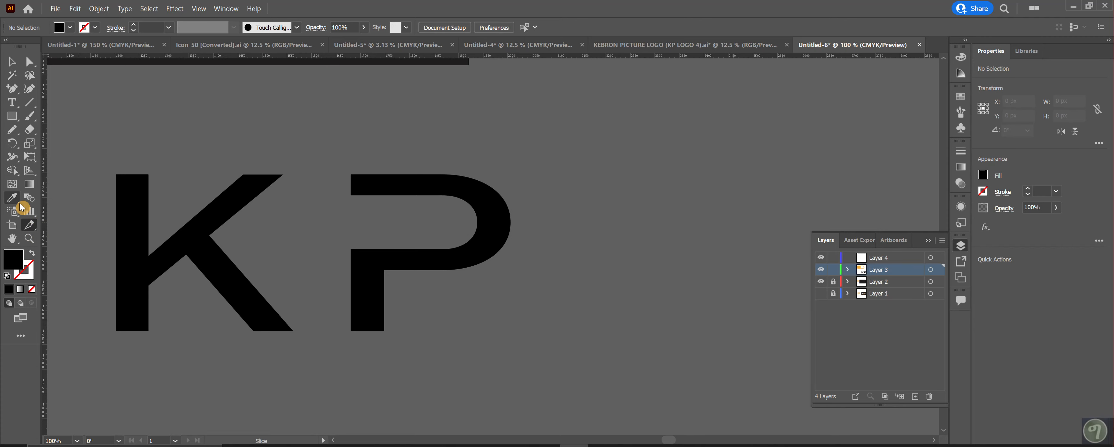
click(12, 60)
drag(408, 189, 450, 191)
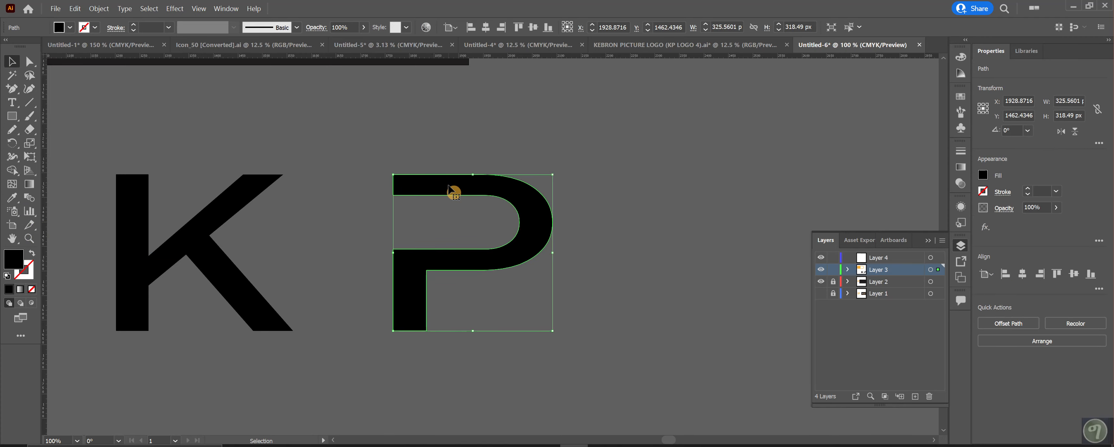
Move the K and P together onto the pill, with the K over the orange half and the P inside the outlined half
key(ctrl+0)
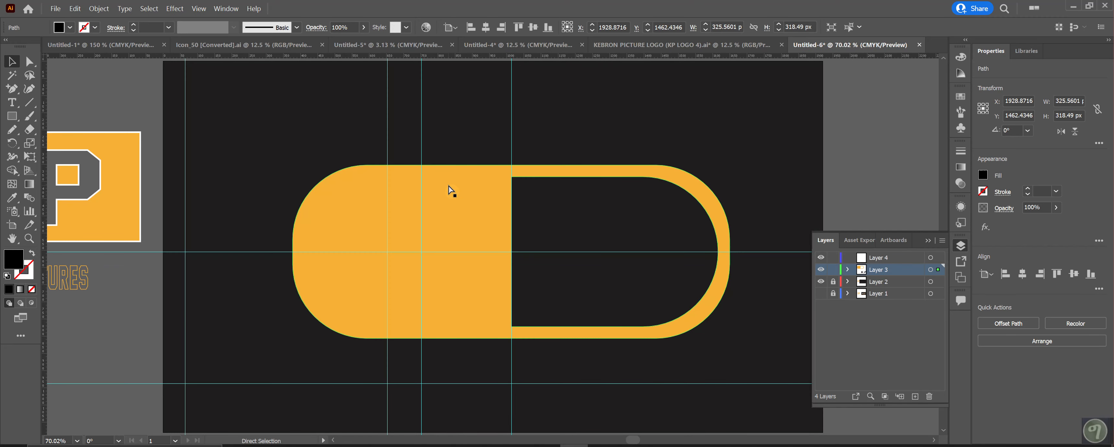
key(ctrl+minus)
key(ctrl+minus)
key(ctrl+minus)
key(ctrl+minus)
key(ctrl+minus)
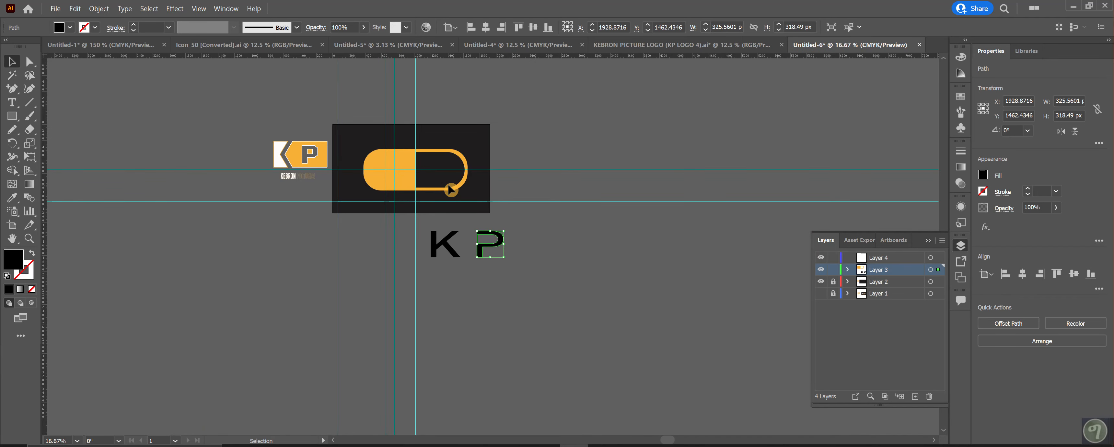
shift+click(435, 249)
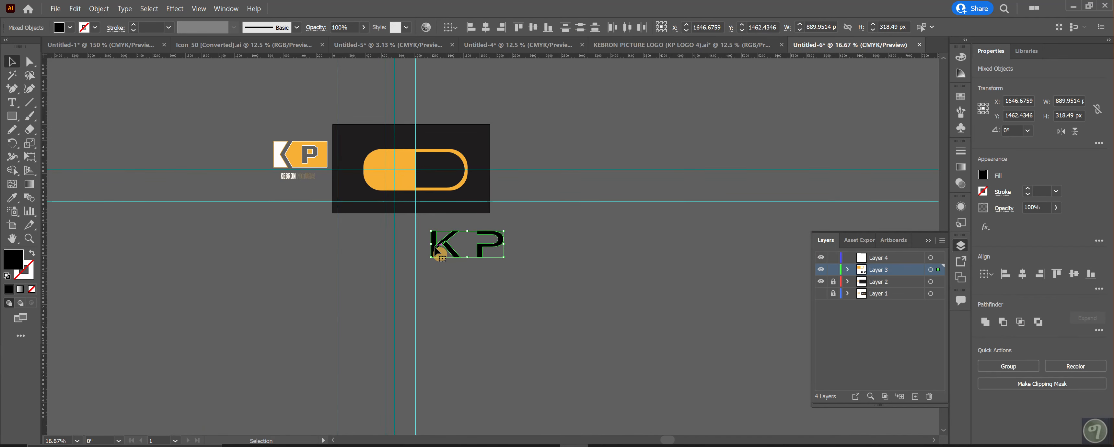
drag(435, 247, 385, 169)
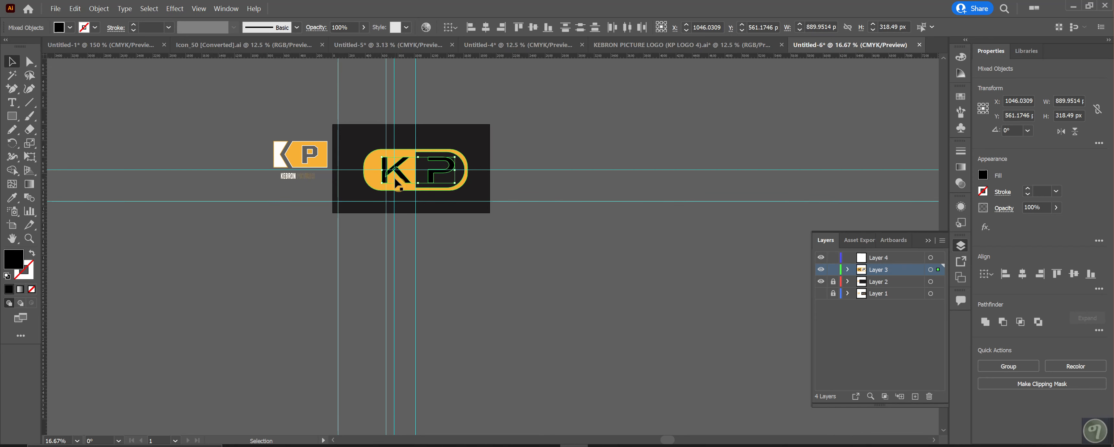
key(a)
key(ctrl+1)
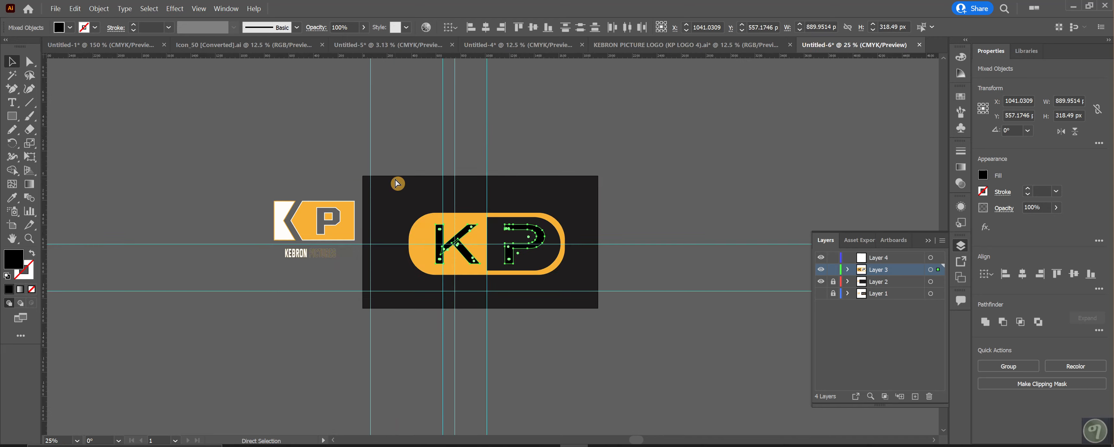
key(v)
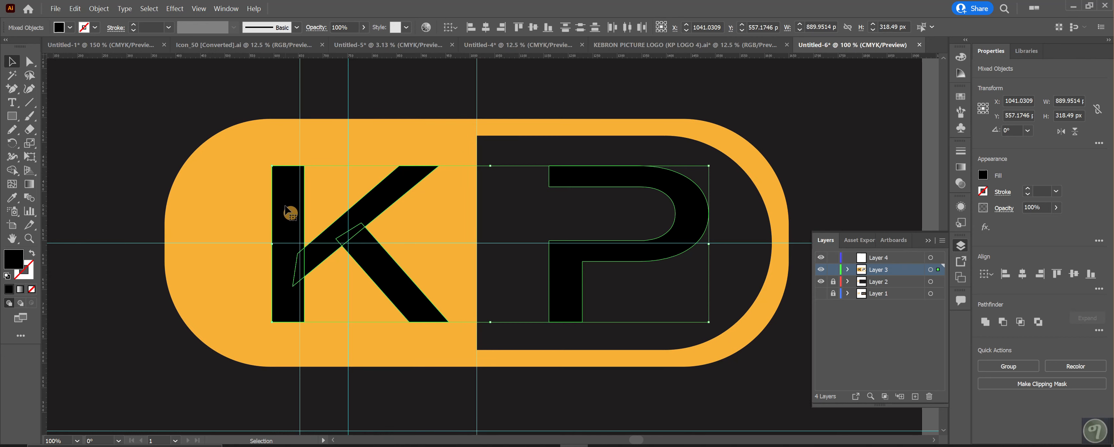
Draw a black spacer rectangle about 75 by 170 px and place copies beside the K's upper arm and over its stem
click(14, 121)
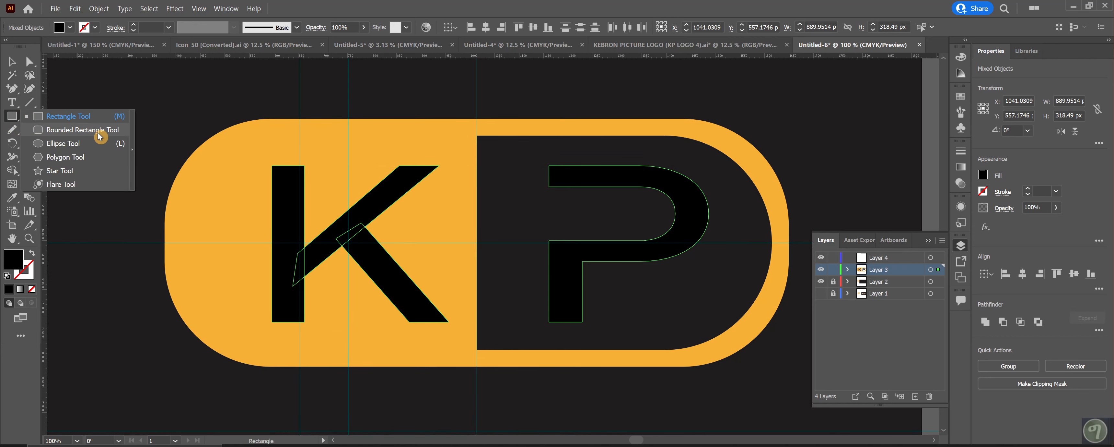
click(94, 120)
mouse_move(131, 134)
mouse_down()
mouse_move(117, 205)
mouse_move(98, 217)
mouse_up()
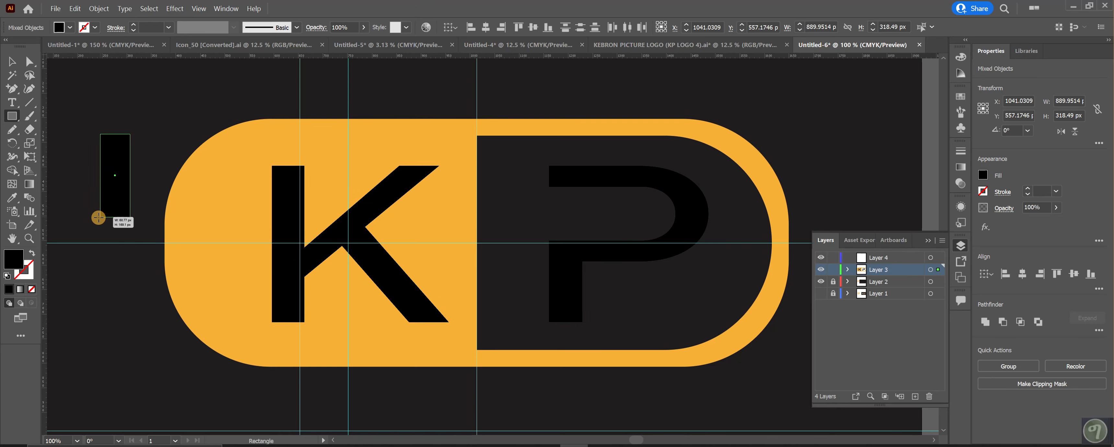
key(v)
drag(98, 172, 279, 177)
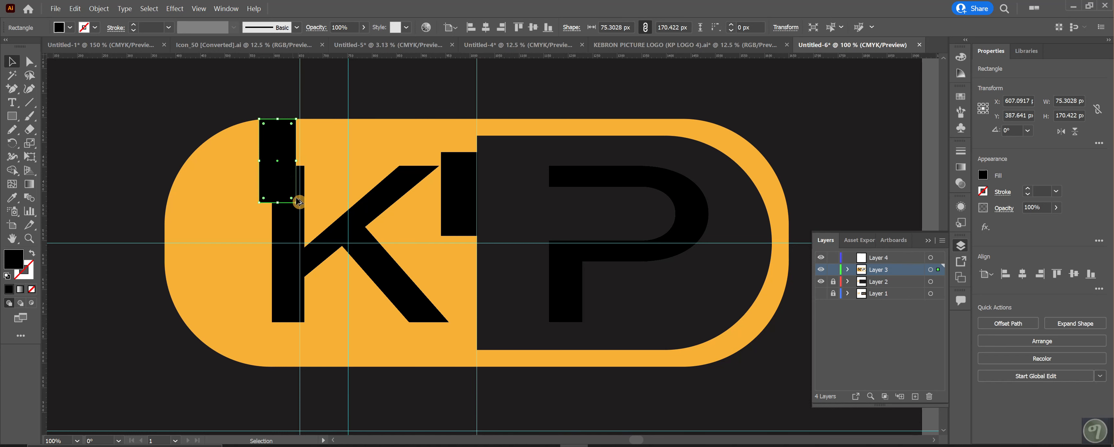
click(159, 311)
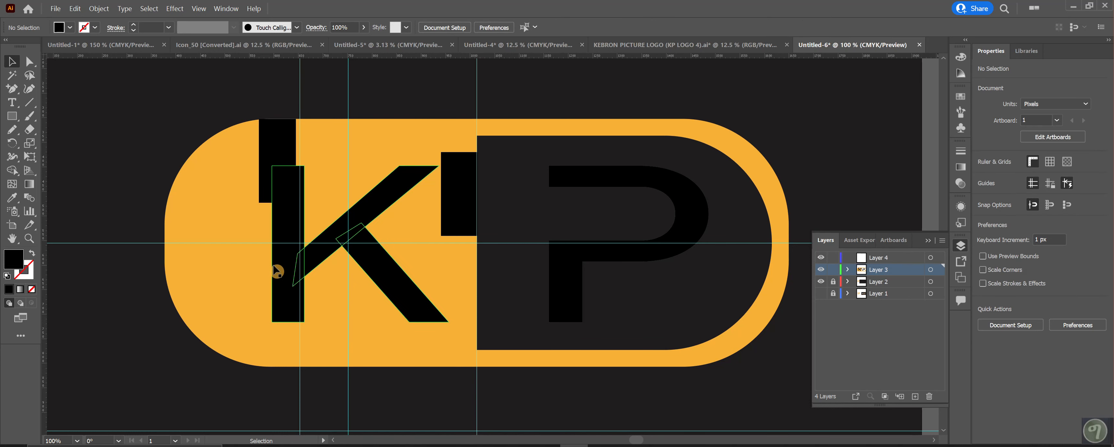
Shift the K left using side spacers, and widen the spacer between the pill's outer edge and the K's stem to about 180 px
click(289, 271)
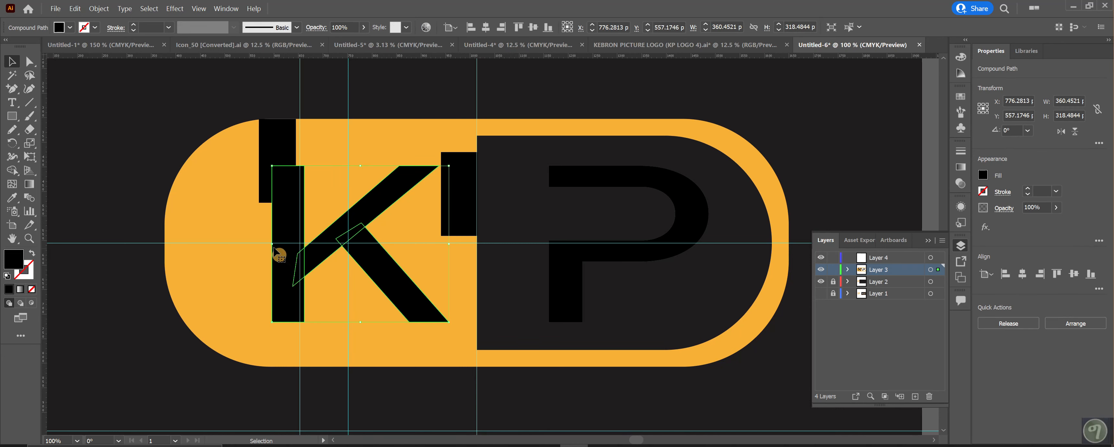
drag(284, 274, 286, 273)
drag(273, 158, 464, 255)
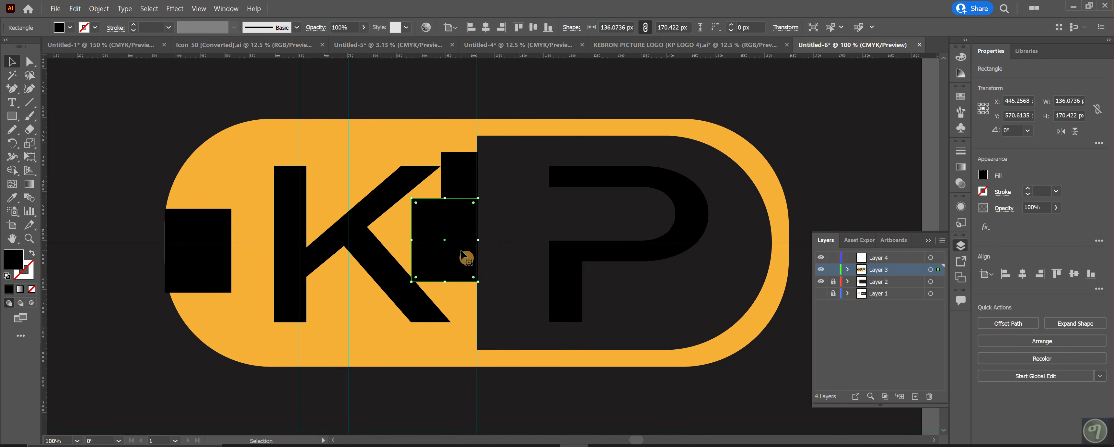
drag(321, 254, 300, 256)
click(219, 252)
drag(231, 250, 253, 251)
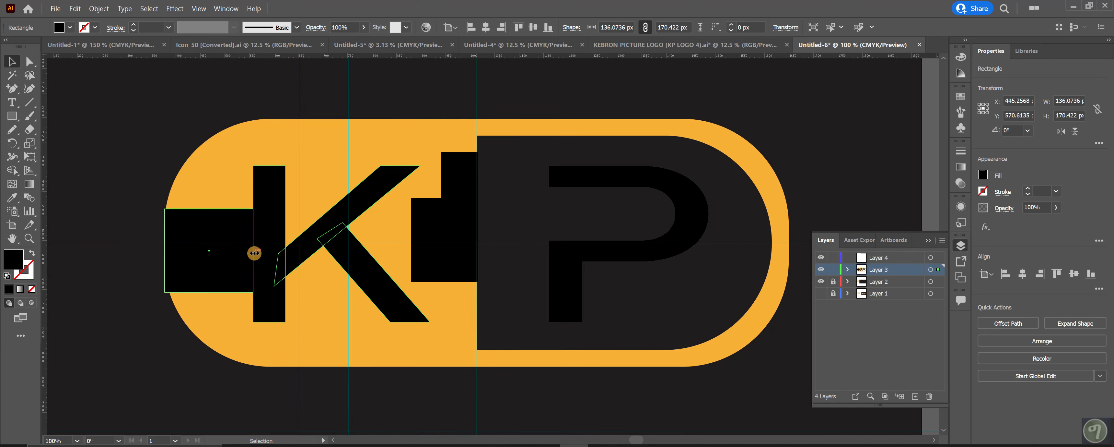
Delete the two spacers between the K and the pill's divide, and place a copy of the 180 px wide spacer there
click(450, 265)
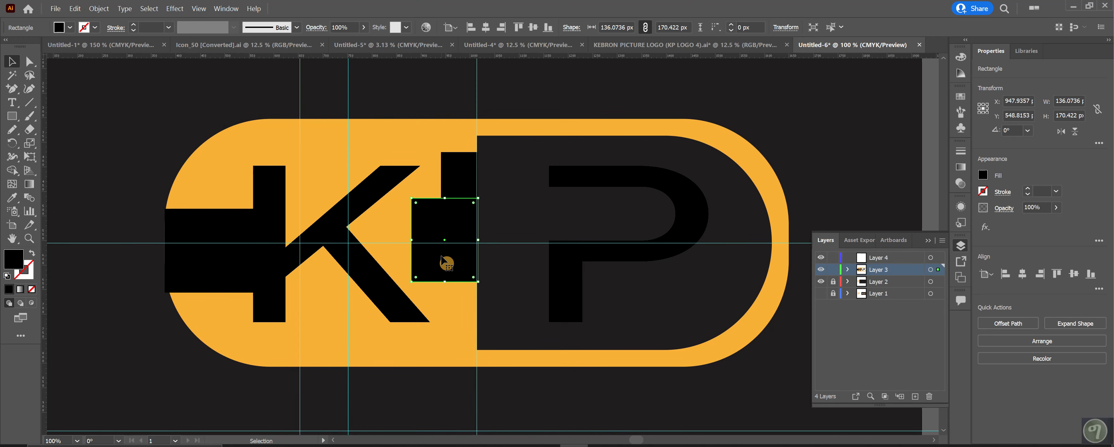
key(Delete)
click(467, 192)
key(Delete)
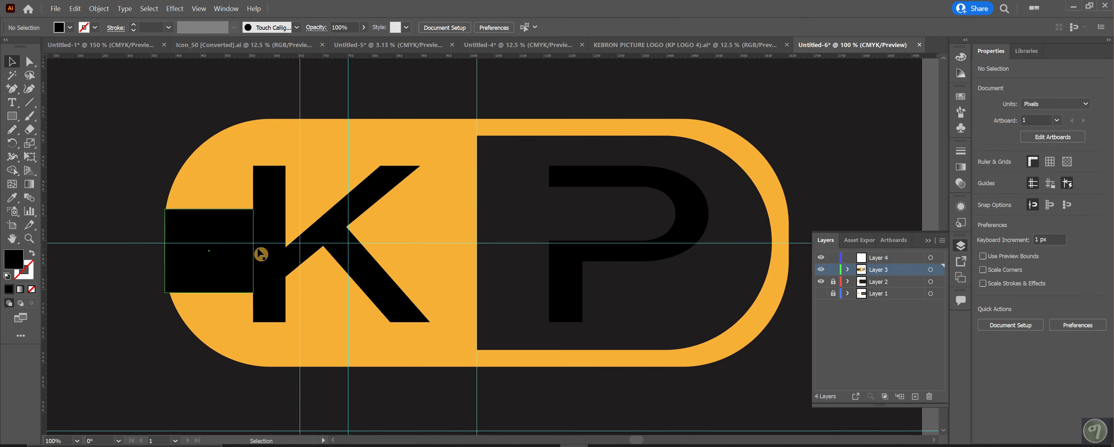
click(237, 262)
drag(237, 261, 460, 243)
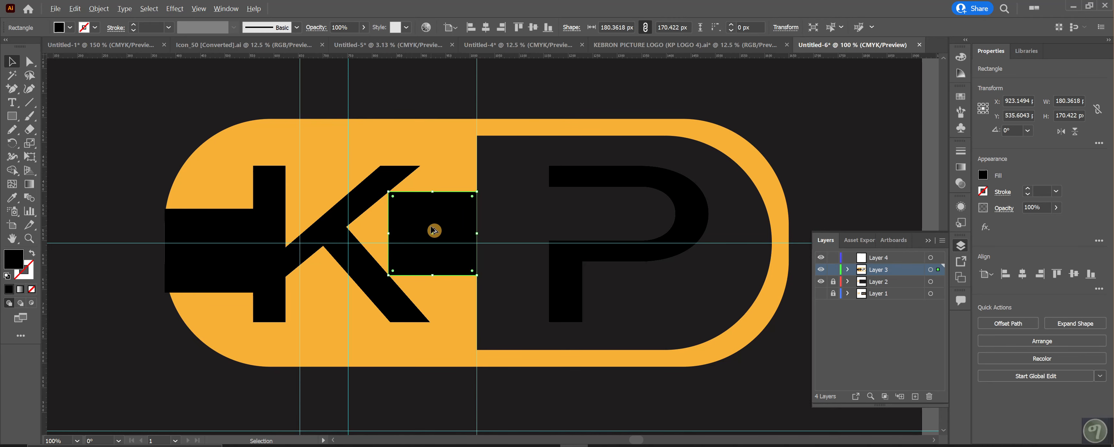
Place spacer copies about 97 px tall above and below both letters, and copies of the side spacer on both sides of the P
drag(435, 230, 368, 120)
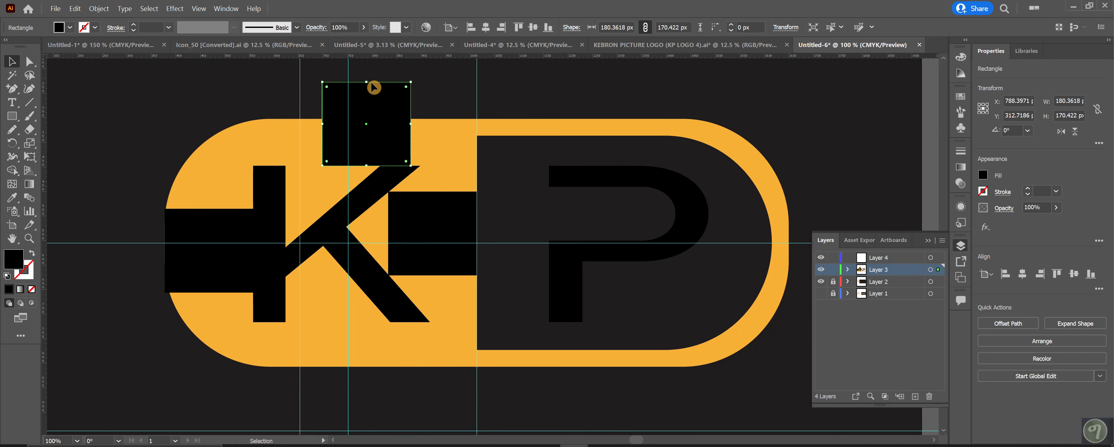
drag(371, 86, 368, 119)
drag(384, 152, 611, 156)
click(606, 185)
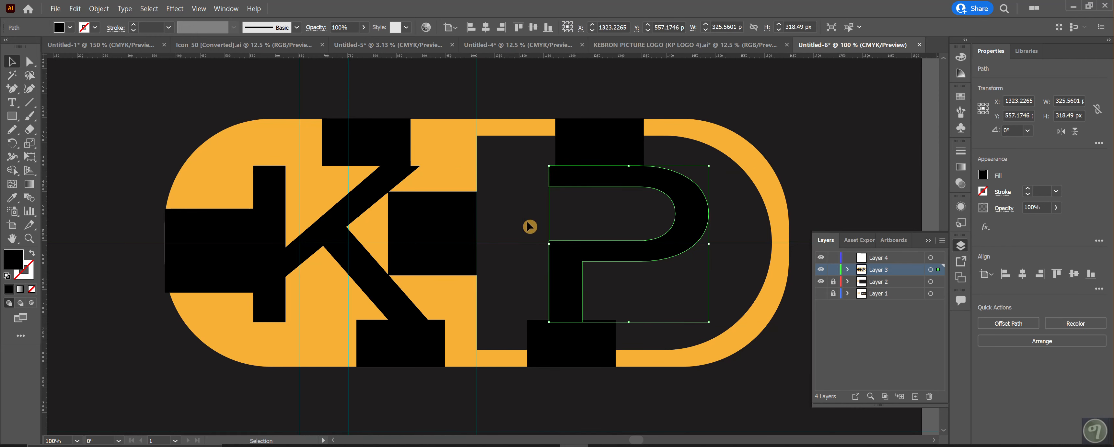
drag(406, 240, 735, 252)
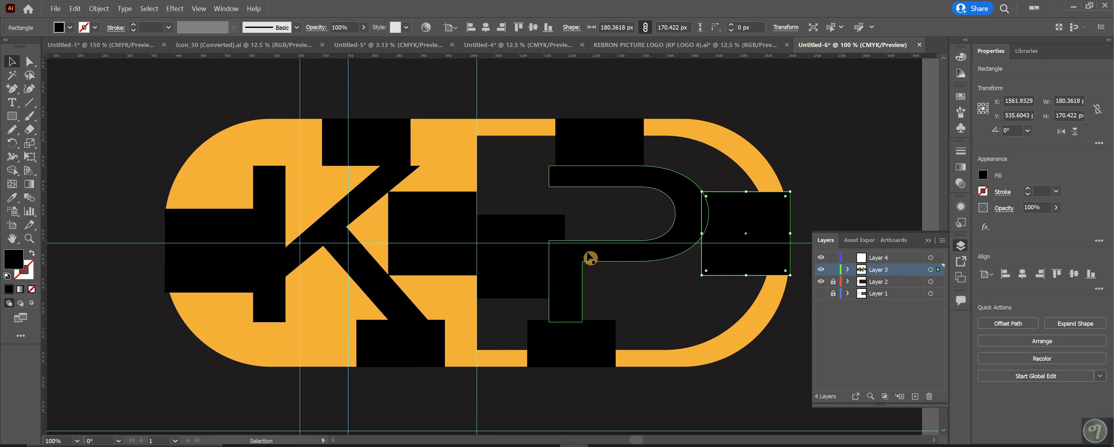
Shrink the P to about 316 px wide and 310 px high, raising its lower edge and moving its stem edge inward
click(563, 313)
drag(631, 322, 630, 318)
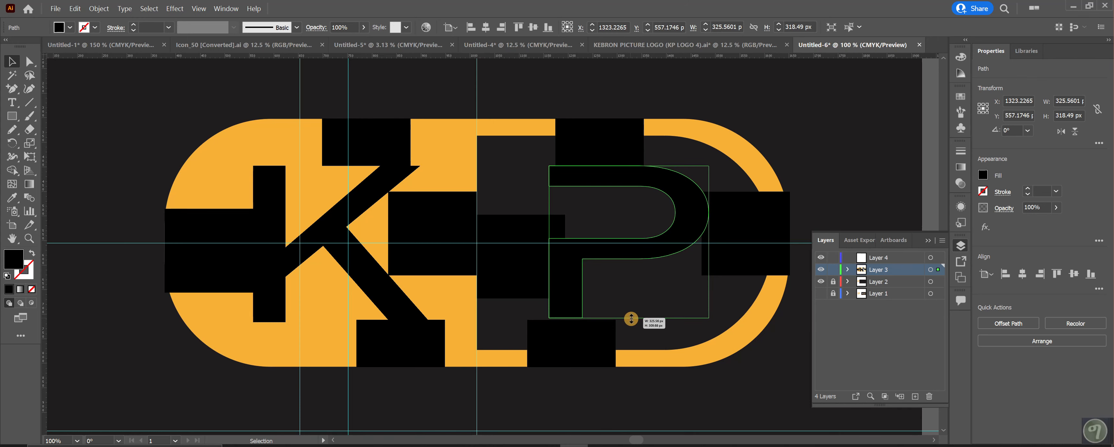
click(629, 164)
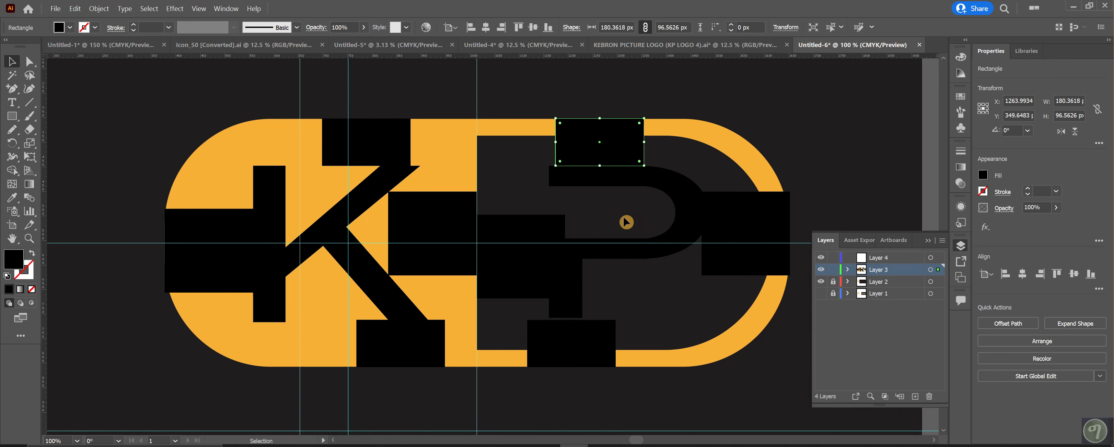
click(629, 252)
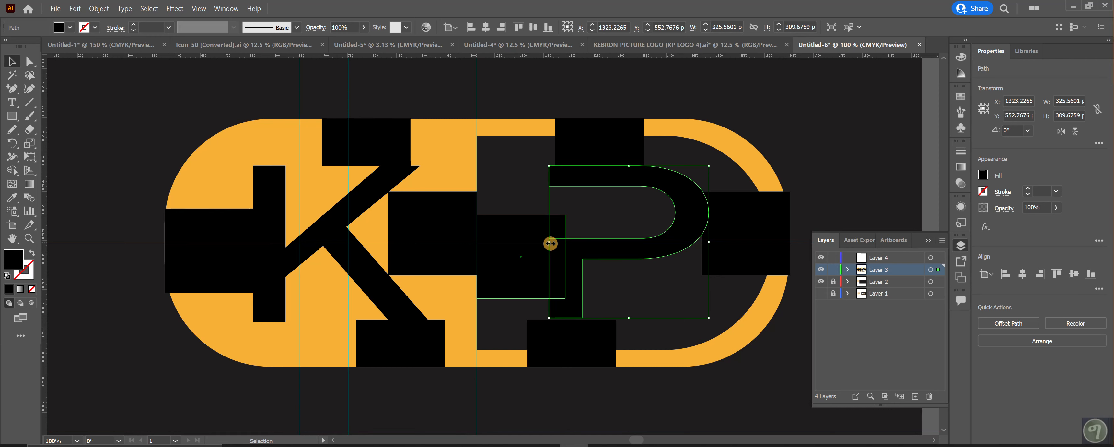
drag(551, 243, 554, 243)
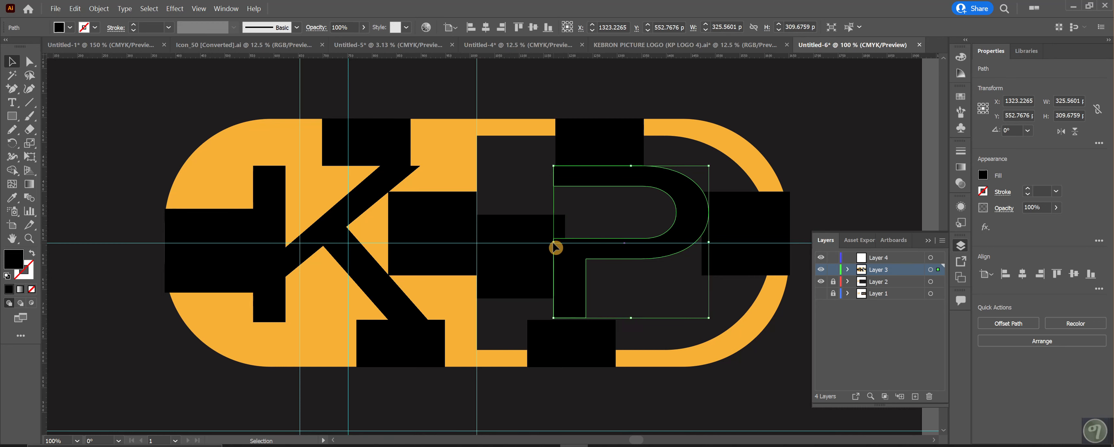
click(508, 271)
Delete the four spacer rectangles surrounding the P
click(598, 148)
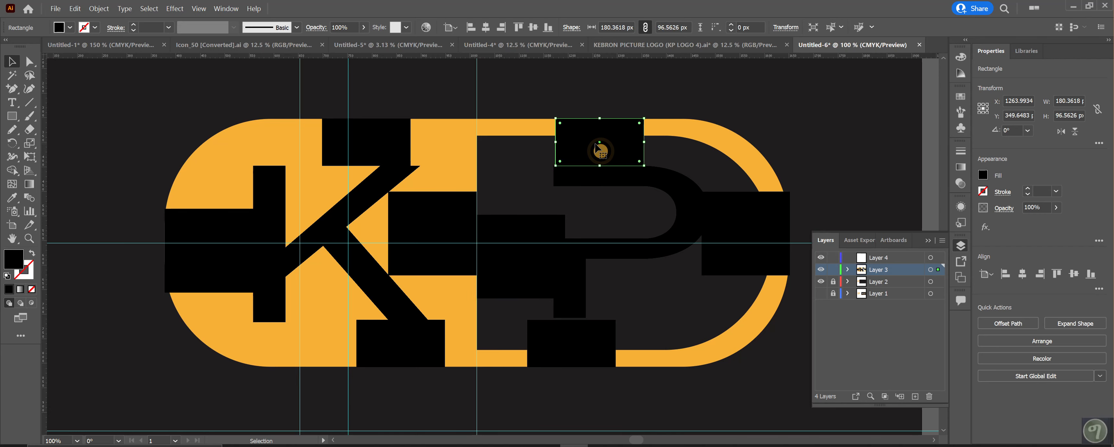
key(Delete)
click(761, 259)
key(Delete)
click(589, 360)
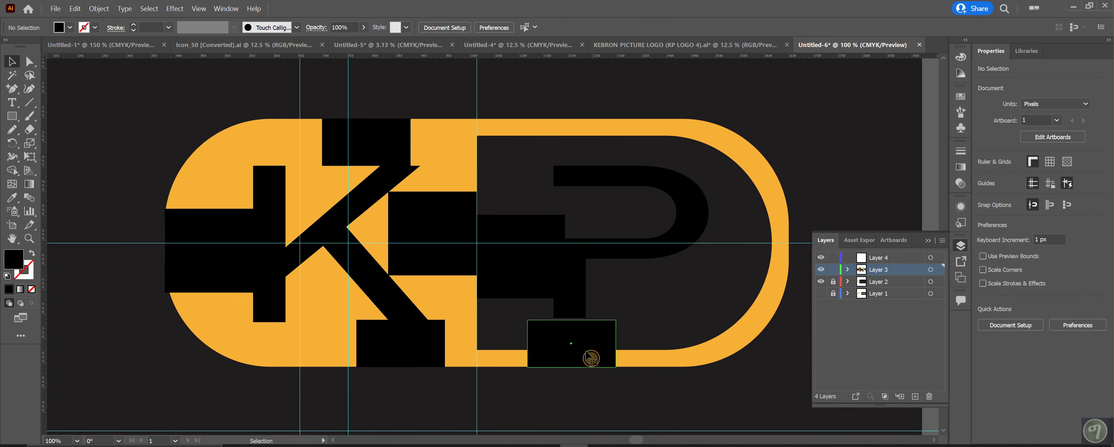
key(Delete)
click(532, 258)
key(Delete)
Delete the remaining four spacer rectangles surrounding the K
click(430, 244)
key(Delete)
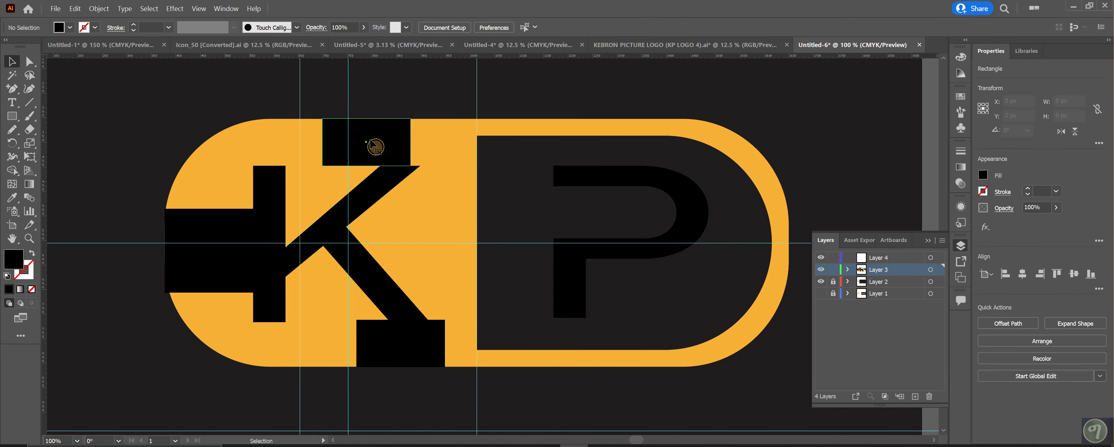
click(372, 125)
key(Delete)
click(247, 230)
key(Delete)
click(411, 352)
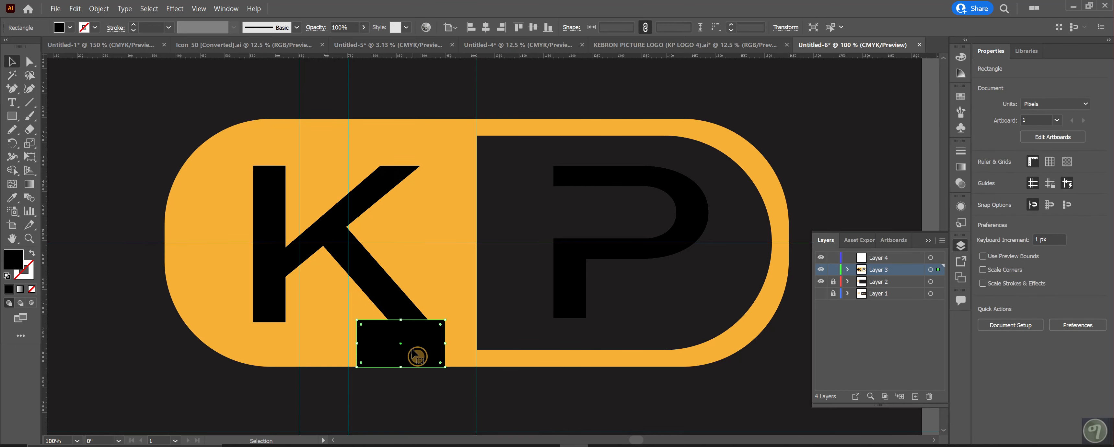
key(Delete)
Fill the P with white and compare the design with the finished logo in the KP LOGO 4 document
click(577, 272)
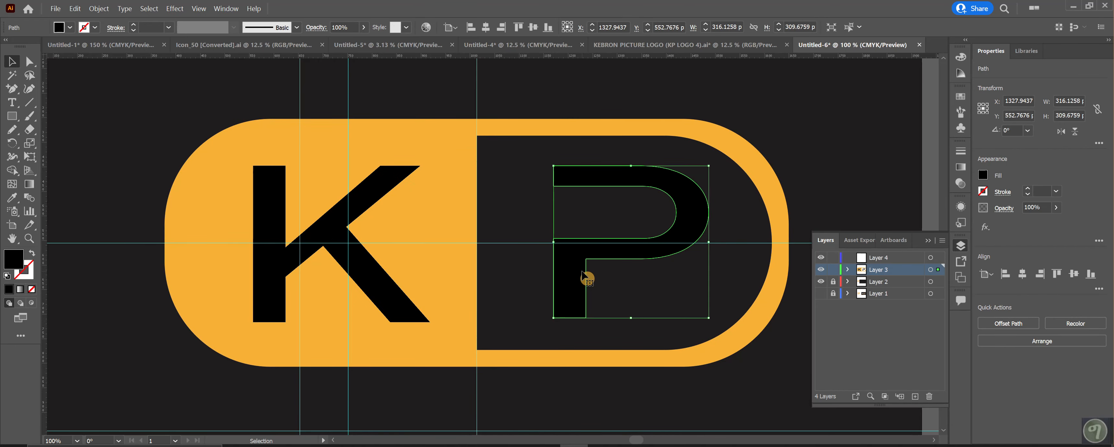
double_click(12, 265)
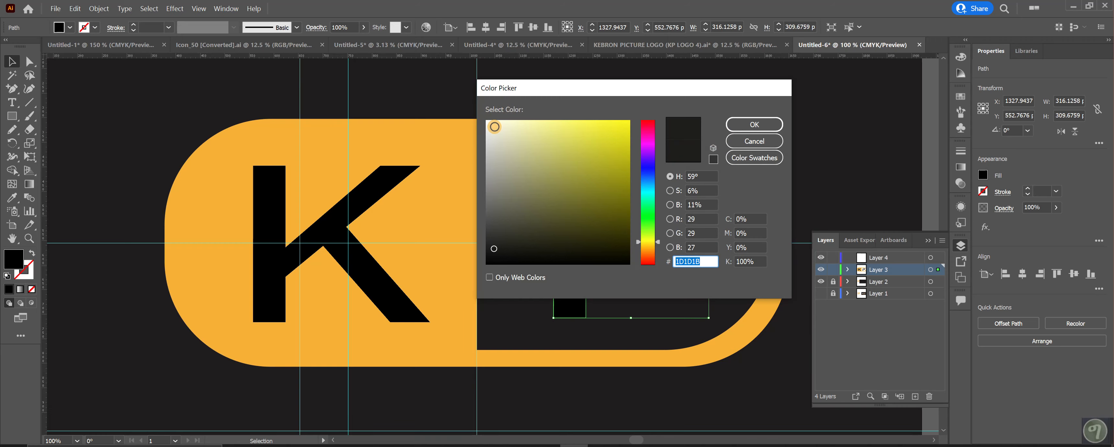
drag(495, 126, 477, 117)
click(754, 124)
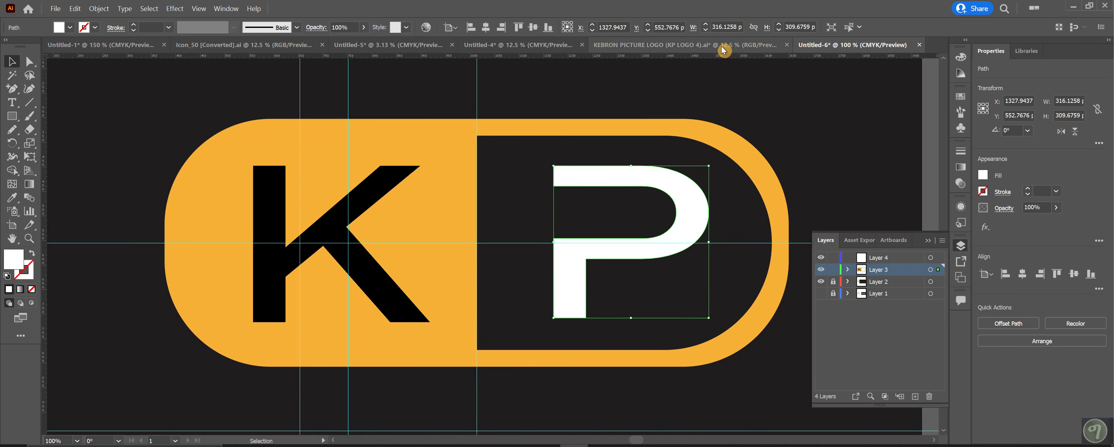
click(721, 44)
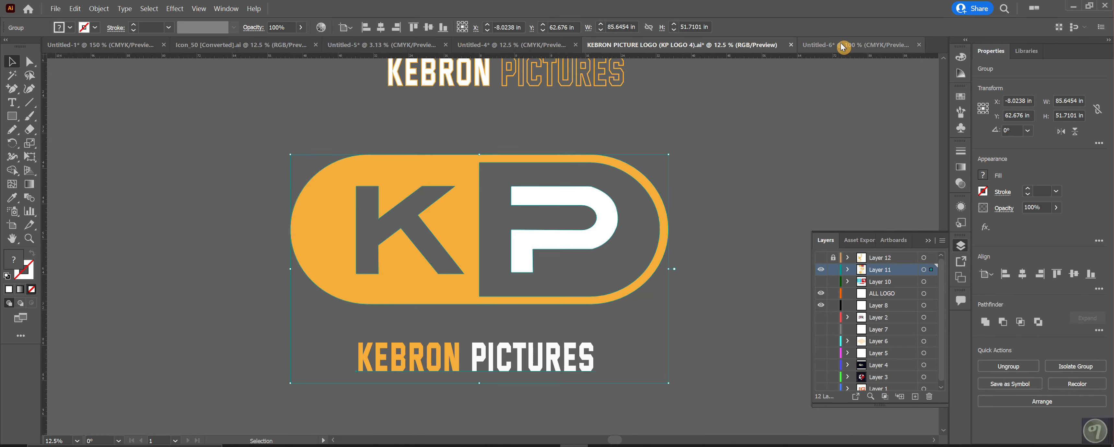
click(848, 45)
Cut the K out of the orange half of the pill with Shape Builder, removing its overlapping pieces too
click(258, 223)
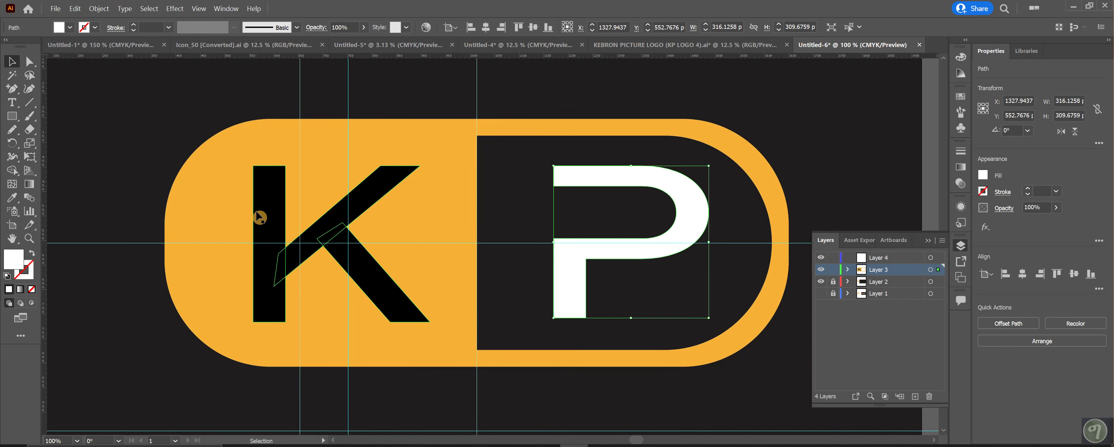
shift+click(210, 177)
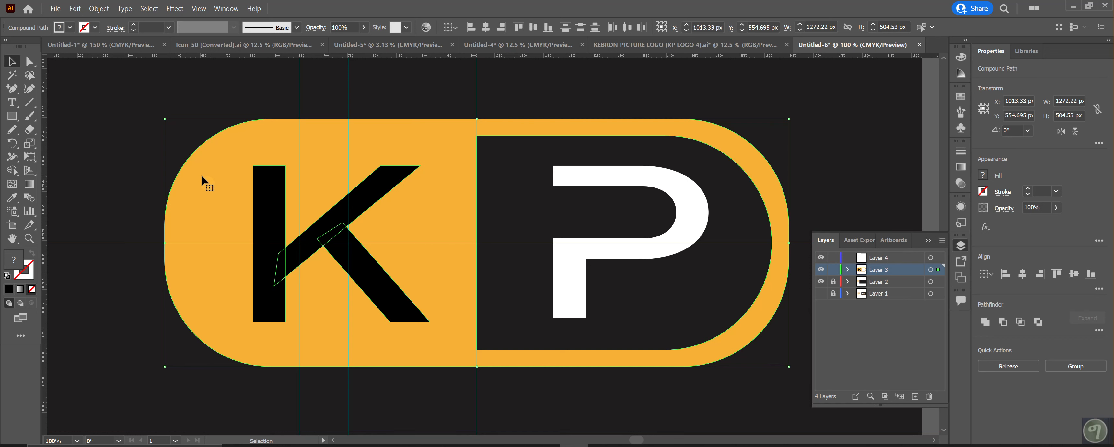
click(12, 169)
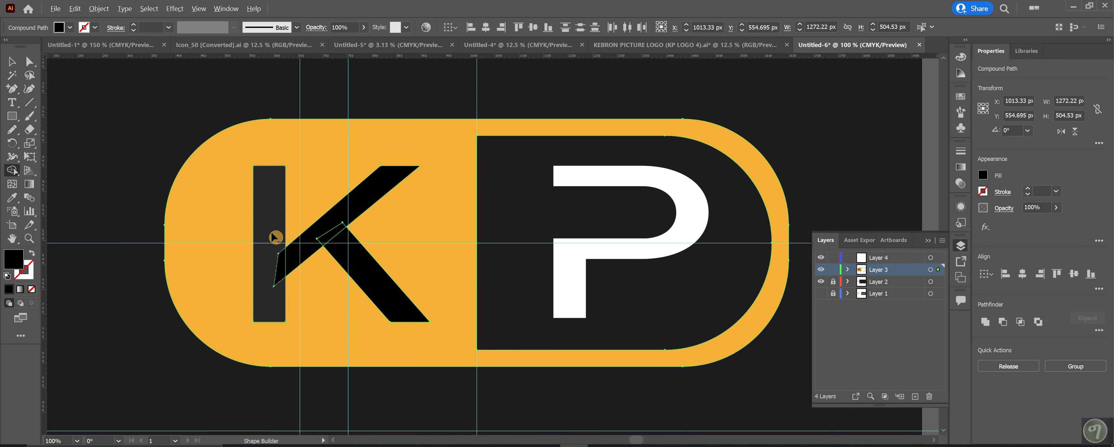
drag(286, 249, 331, 241)
alt+click(332, 237)
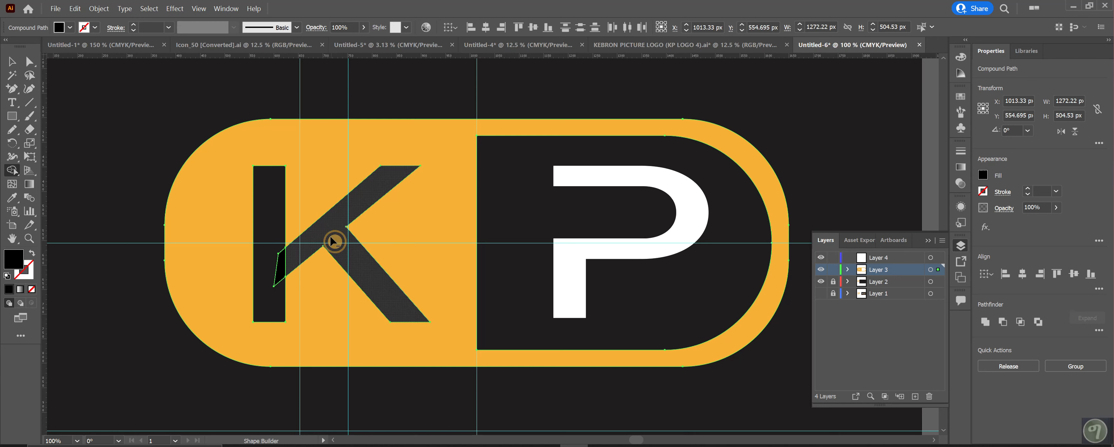
alt+click(281, 263)
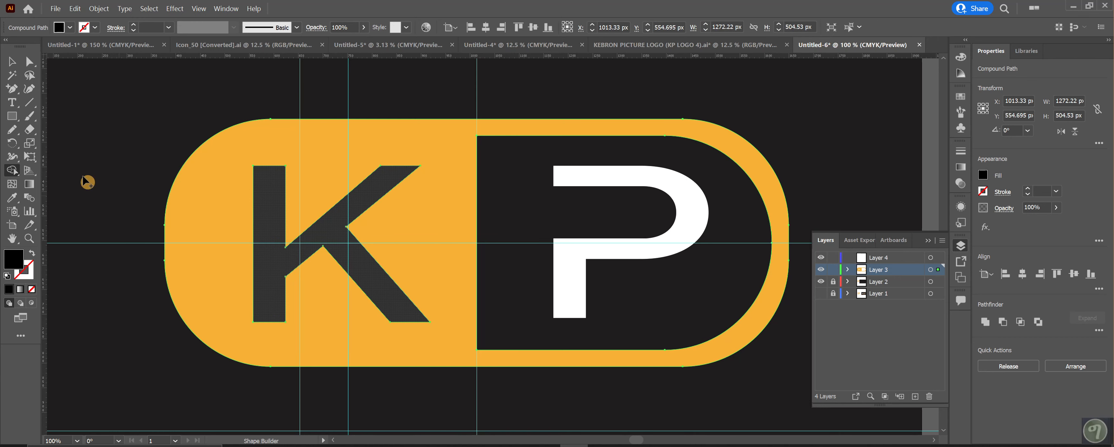
click(12, 61)
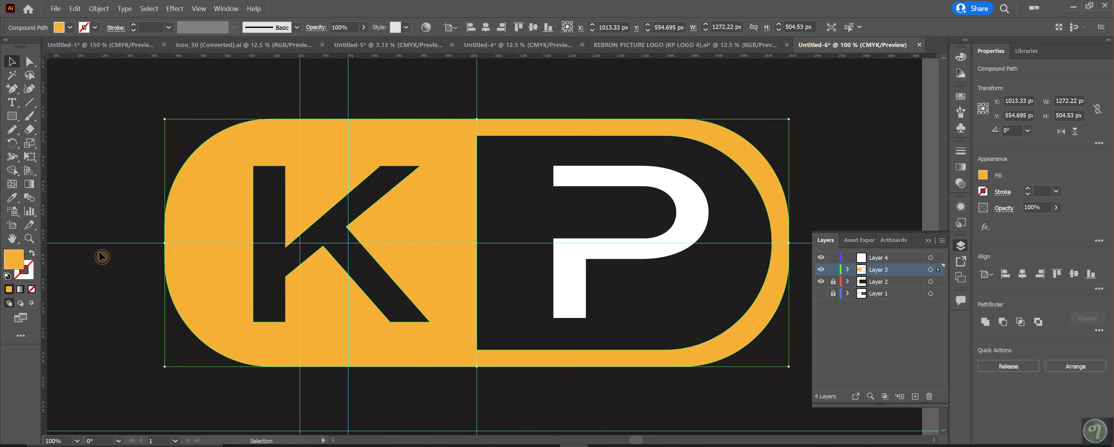
click(102, 257)
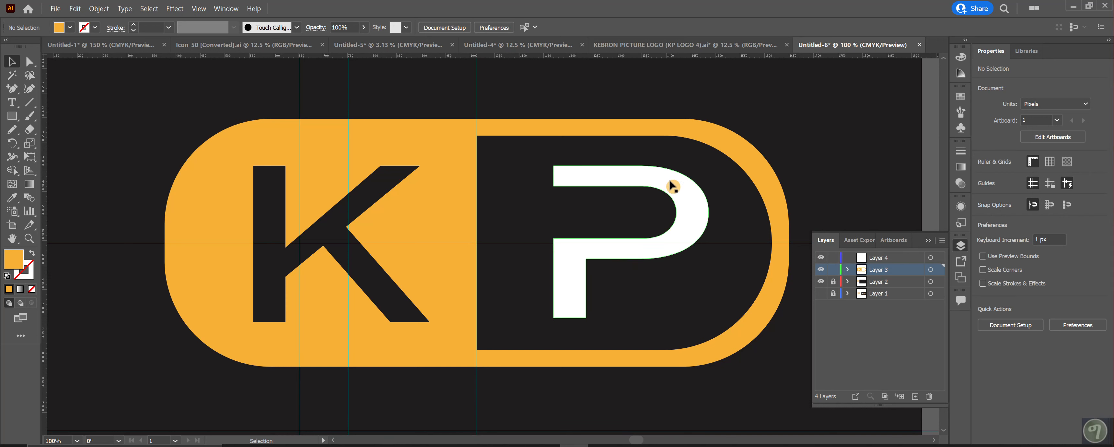
Group the orange pill with the white P and compare the design with the finished logo in the KP LOGO 4 document
click(437, 166)
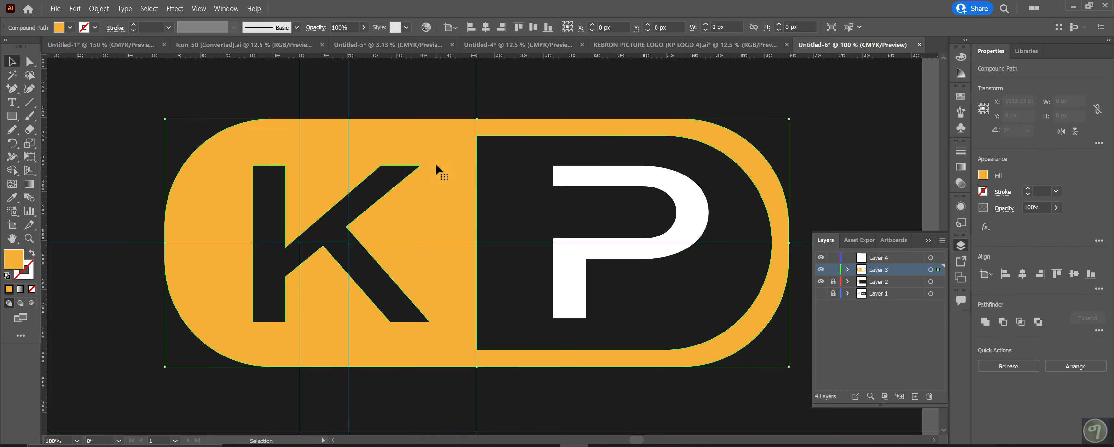
shift+click(629, 182)
right_click(626, 176)
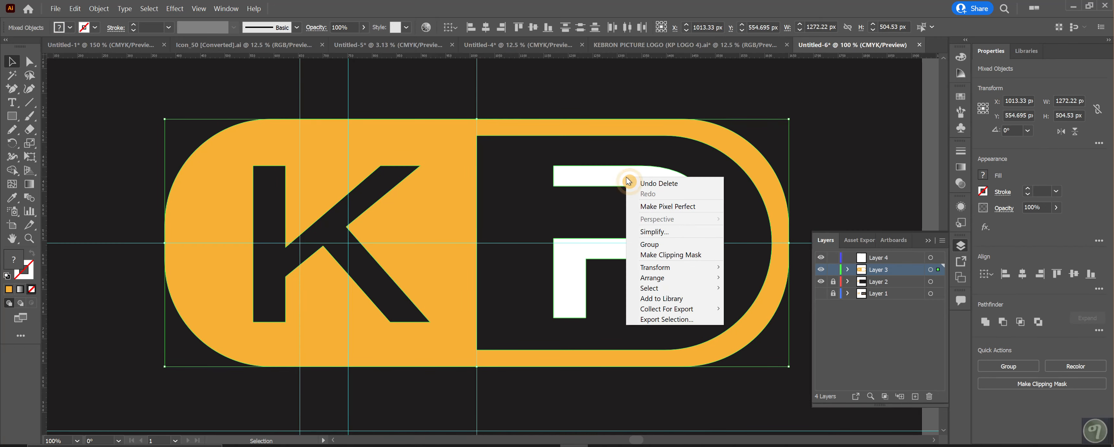
click(656, 243)
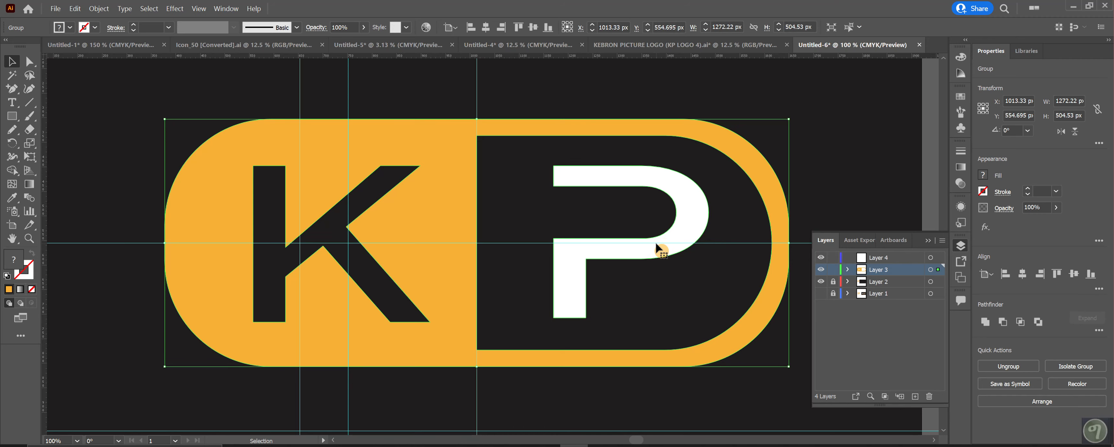
key(ctrl+minus)
key(ctrl+minus)
key(ctrl+minus)
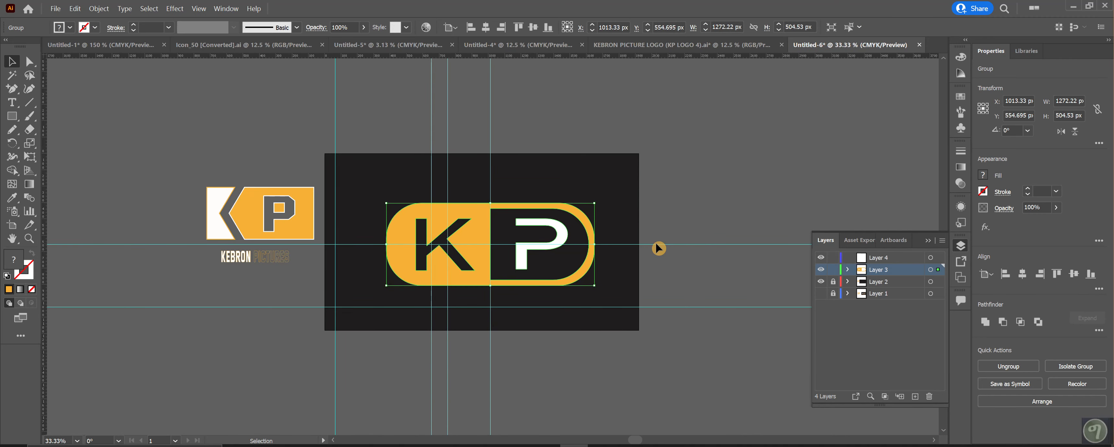
click(751, 46)
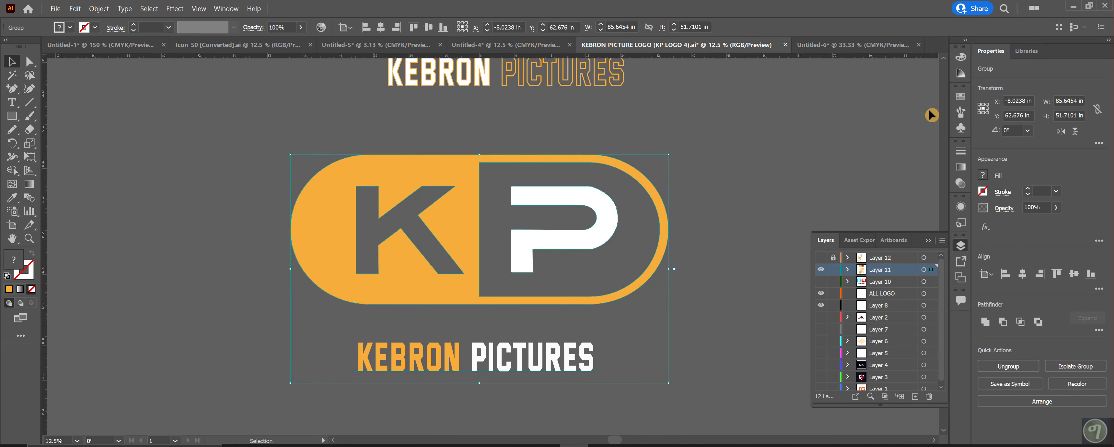
click(852, 45)
scroll(550, 359, down, 1)
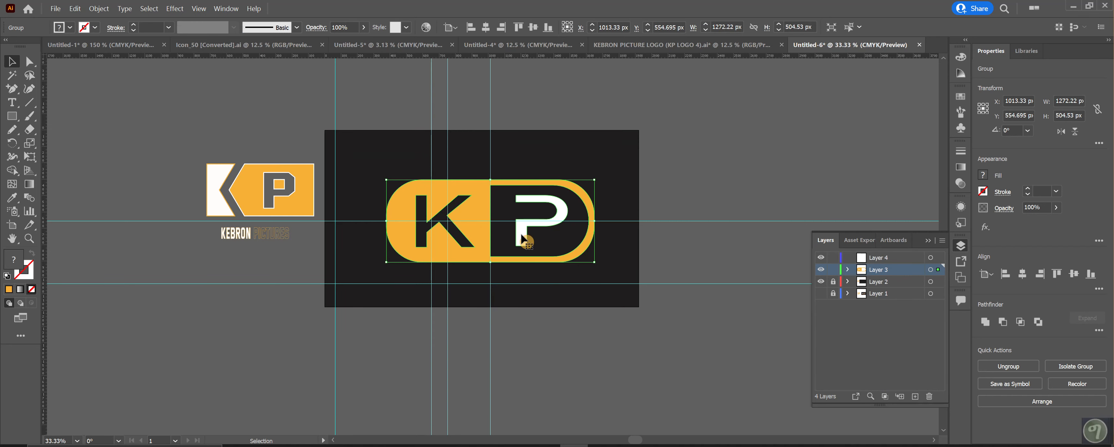
Move the grouped logo higher on the dark artboard and hide the guides
drag(475, 236, 463, 181)
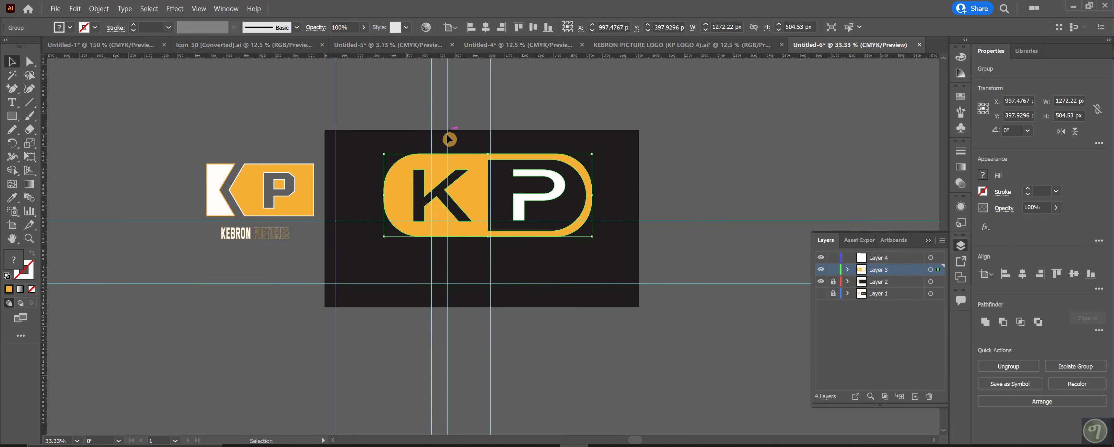
right_click(448, 105)
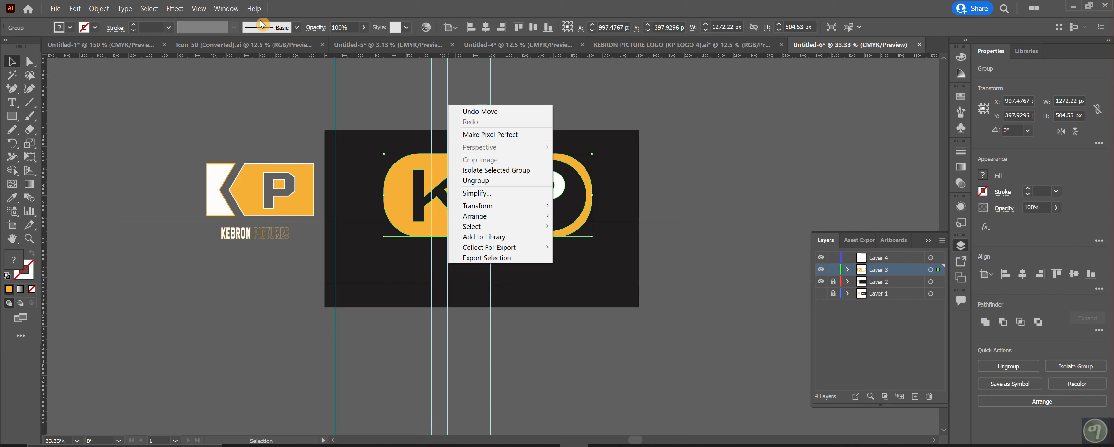
click(199, 9)
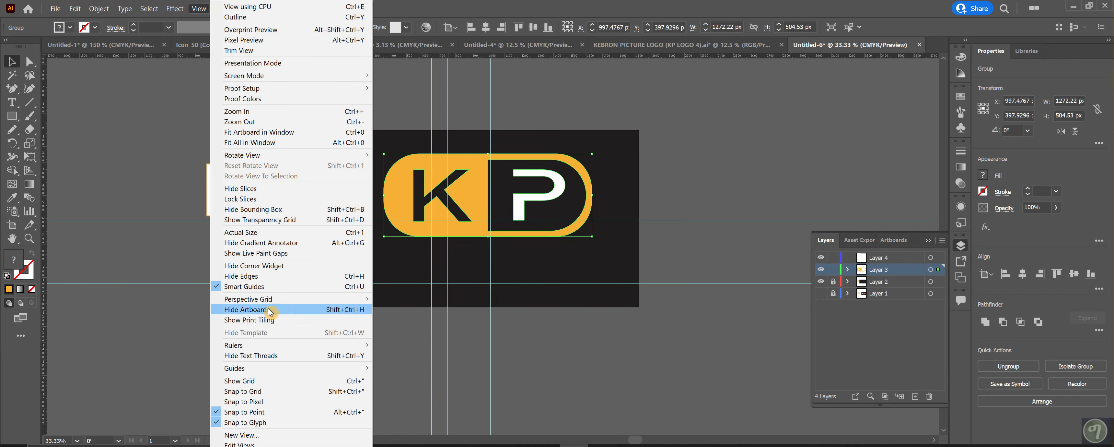
mouse_move(244, 368)
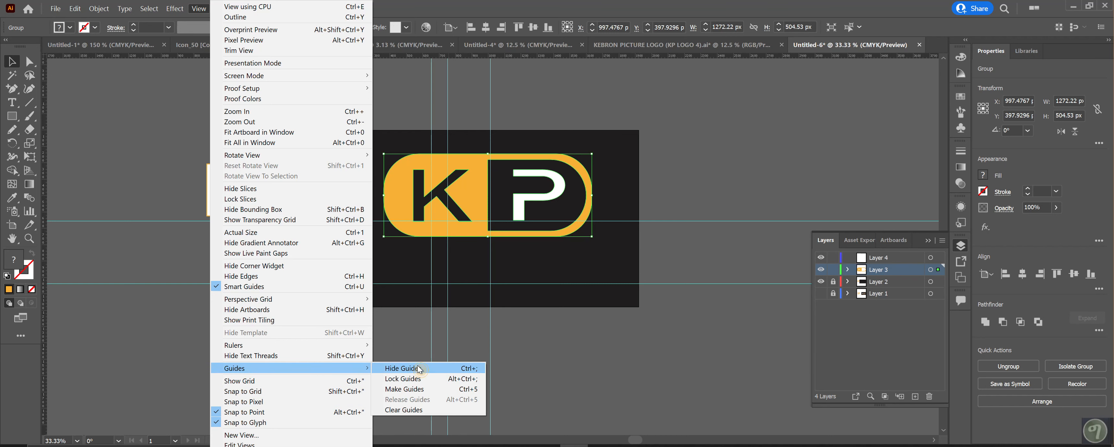
click(419, 369)
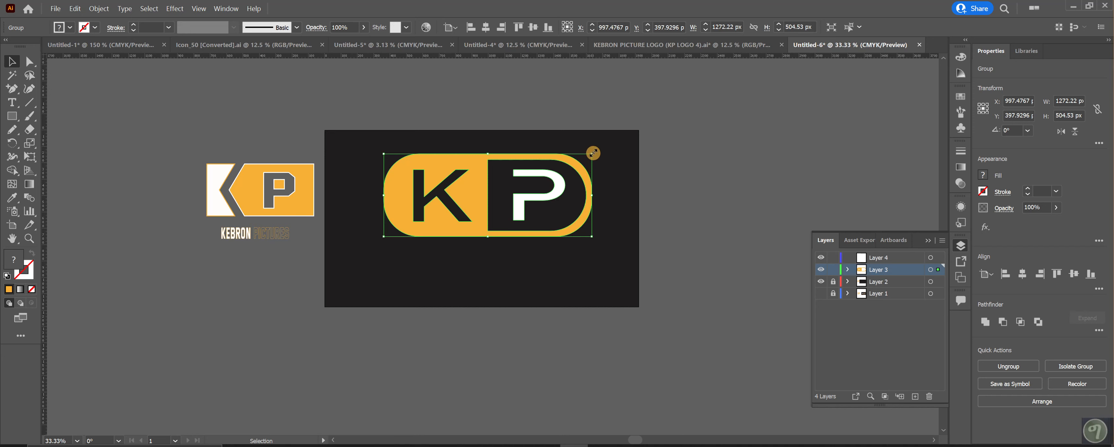
Scale the logo down to about 937 px wide and 372 px high and place it centrally in the artboard's upper half
drag(592, 154, 537, 167)
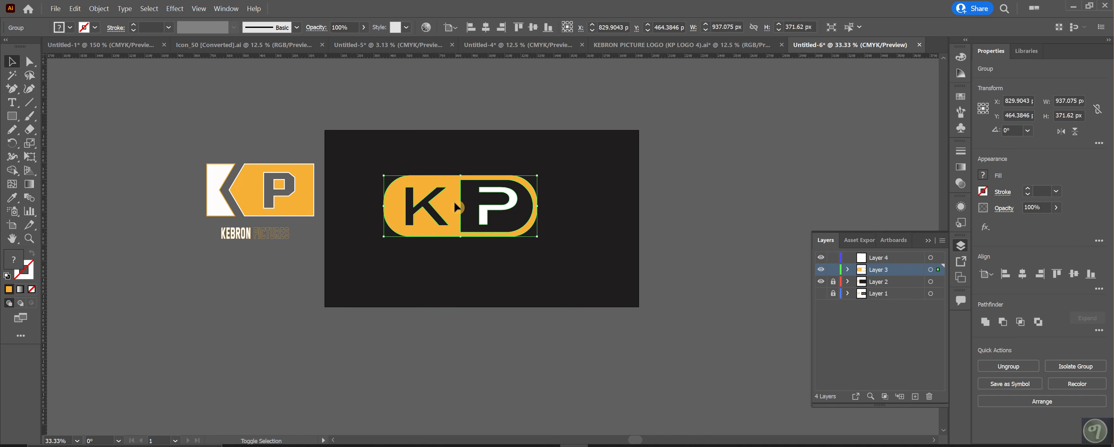
click(494, 192)
drag(443, 197, 471, 196)
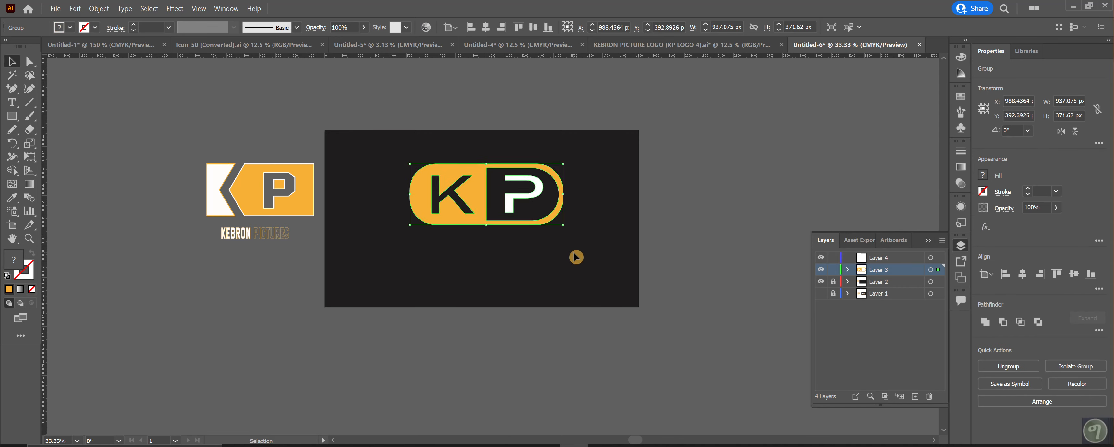
Add the text KEBRON PICTURES below the logo and check the wordmark in the KP LOGO 4 document
click(13, 107)
click(437, 273)
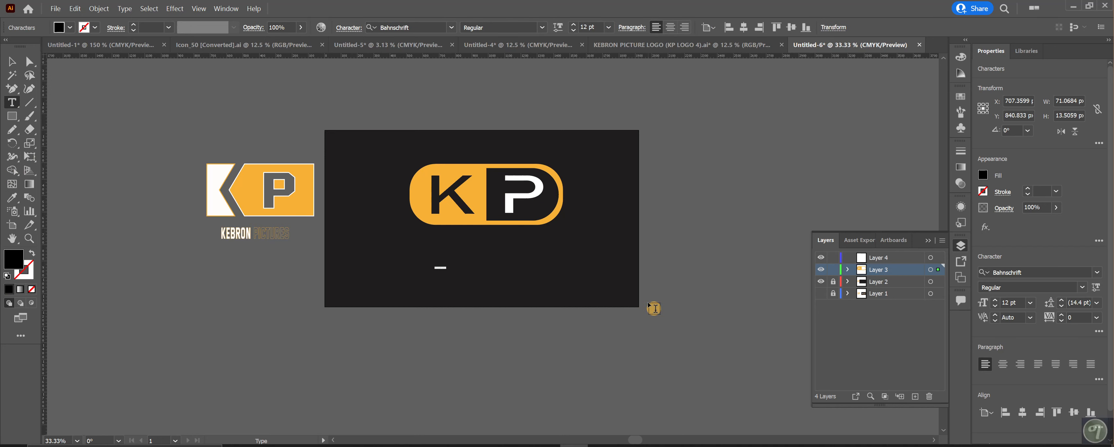
key(Caps_Lock)
text(KE)
click(648, 303)
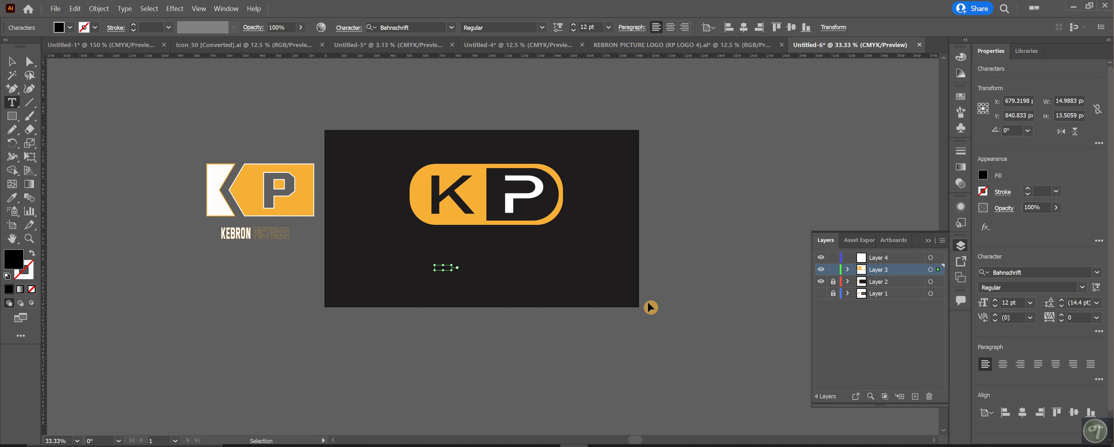
click(729, 46)
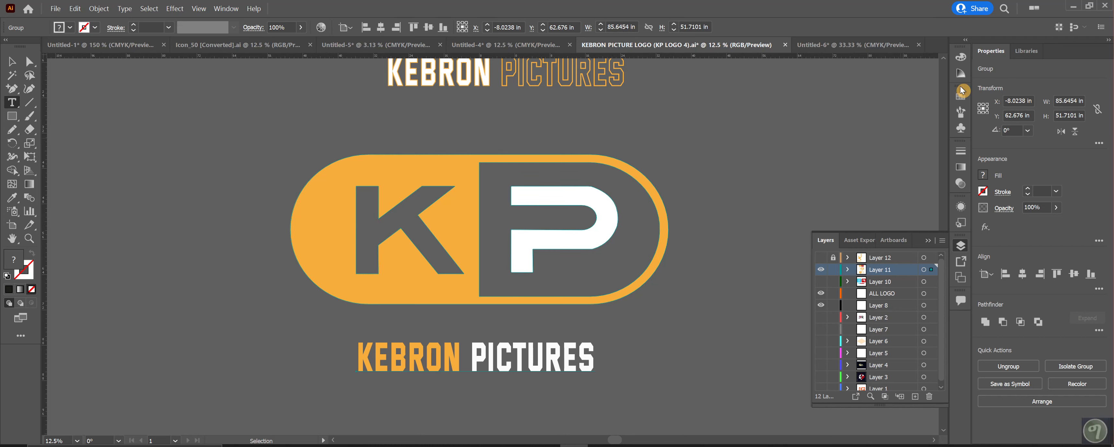
click(861, 46)
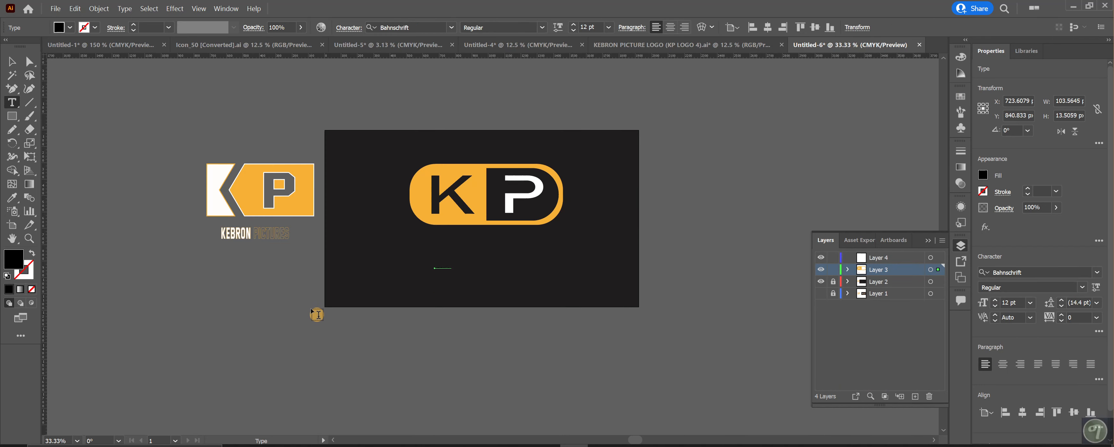
Fill the KEBRON PICTURES text with the near-white colour F9F9F9
key(Caps_Lock)
key(ctrl+a)
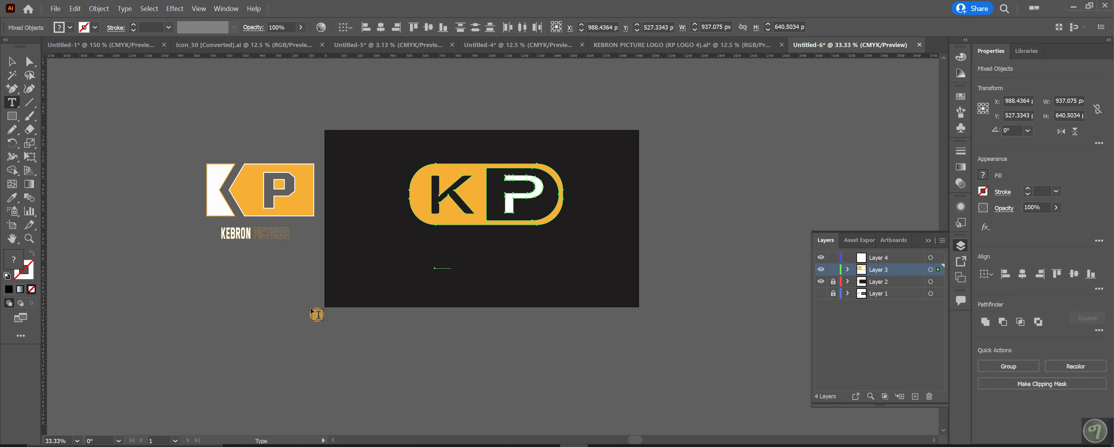
key(v)
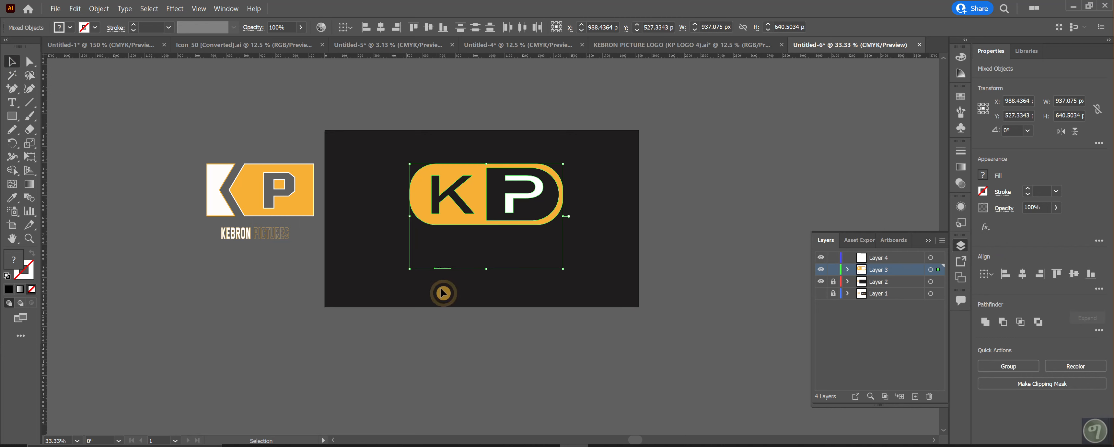
click(450, 273)
triple_click(448, 267)
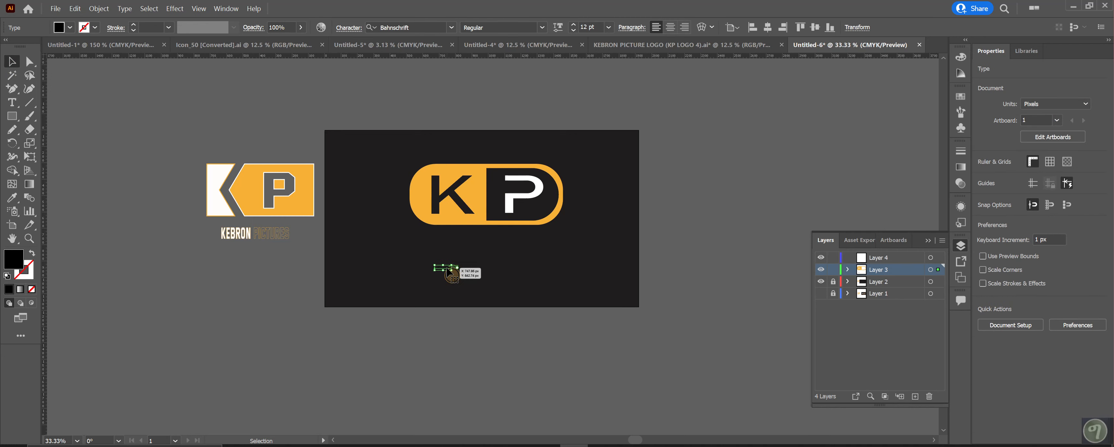
double_click(15, 261)
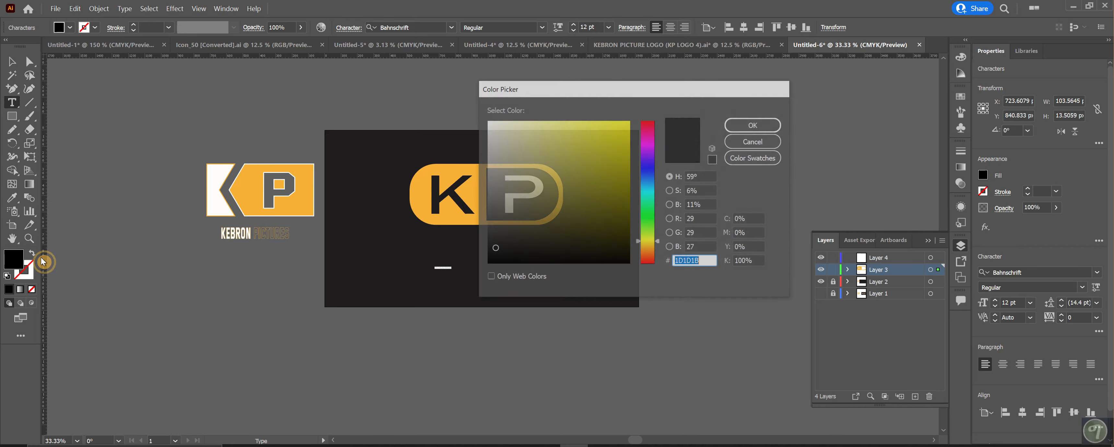
drag(552, 154, 486, 121)
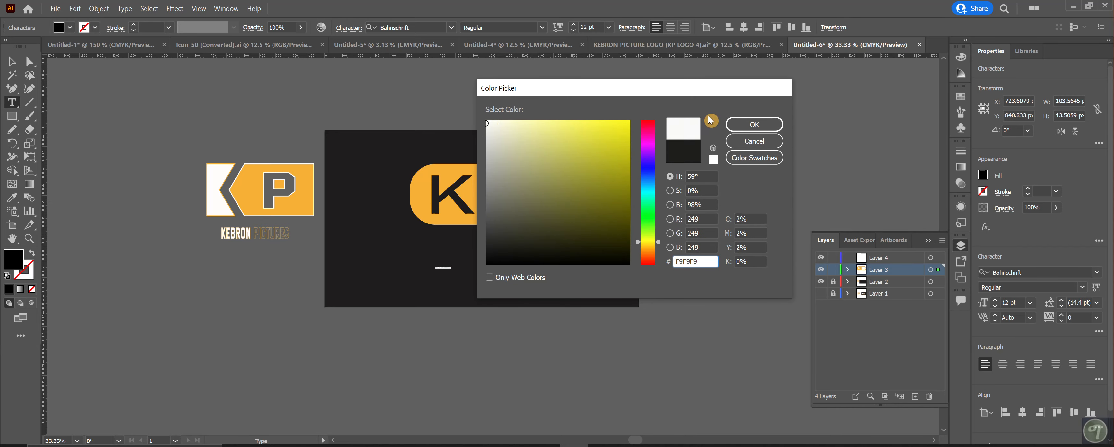
click(755, 124)
click(12, 61)
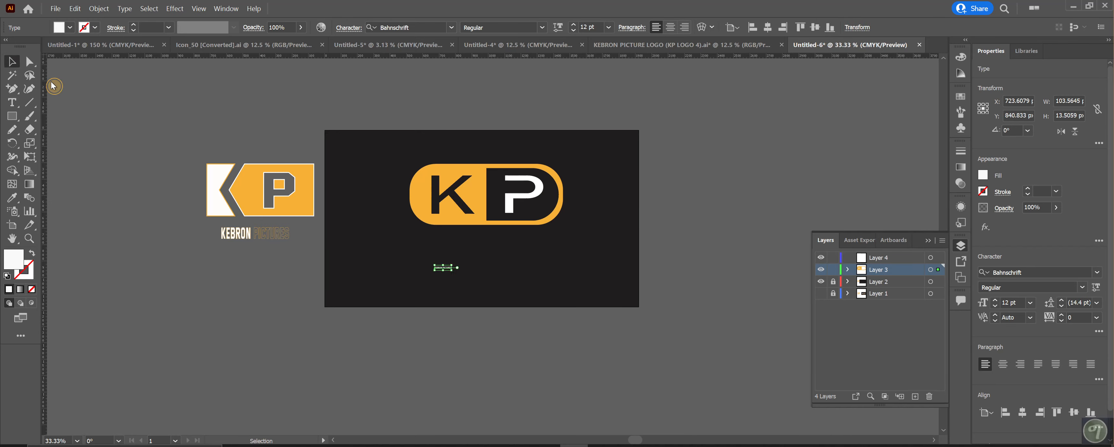
Enlarge the KEBRON PICTURES text to about 84 pt, place it beneath the logo and set its font to Versa Versa
drag(454, 272, 559, 305)
drag(512, 284, 501, 266)
double_click(501, 265)
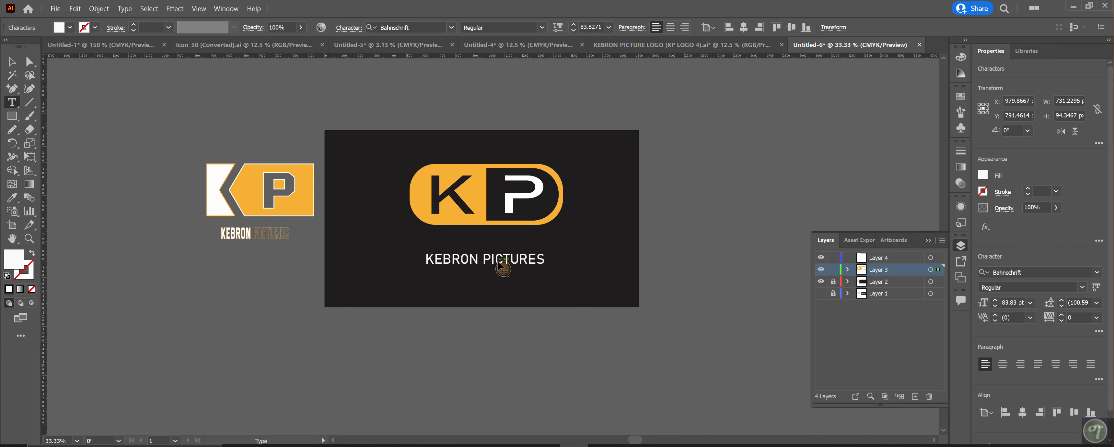
key(ctrl+a)
click(1026, 271)
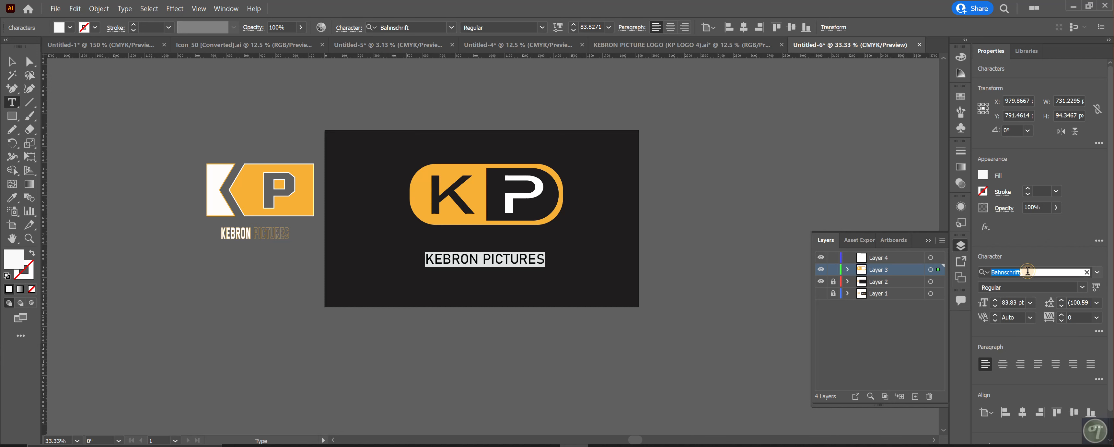
text(ver)
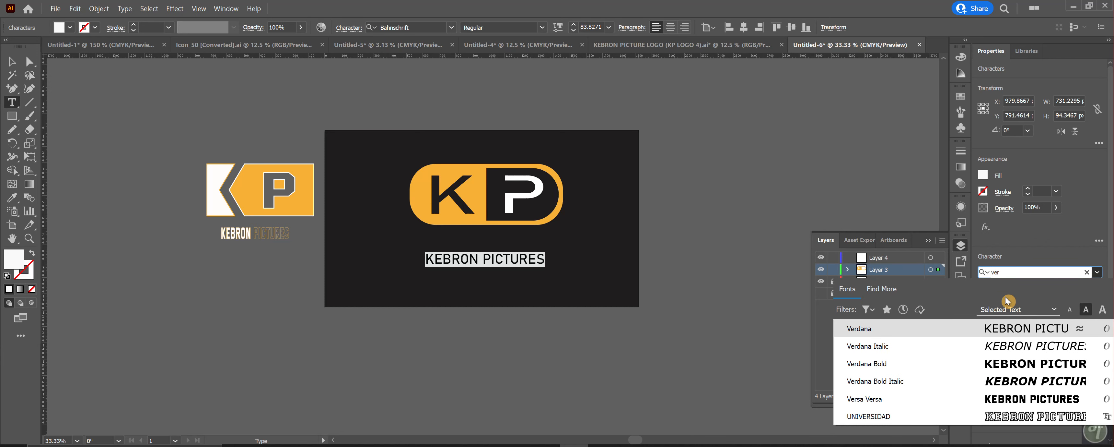
click(917, 400)
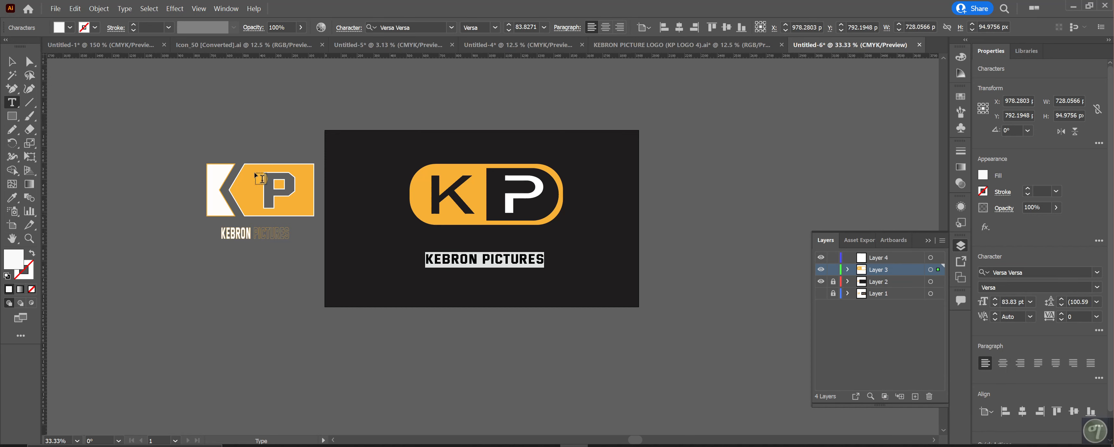
click(12, 61)
triple_click(487, 259)
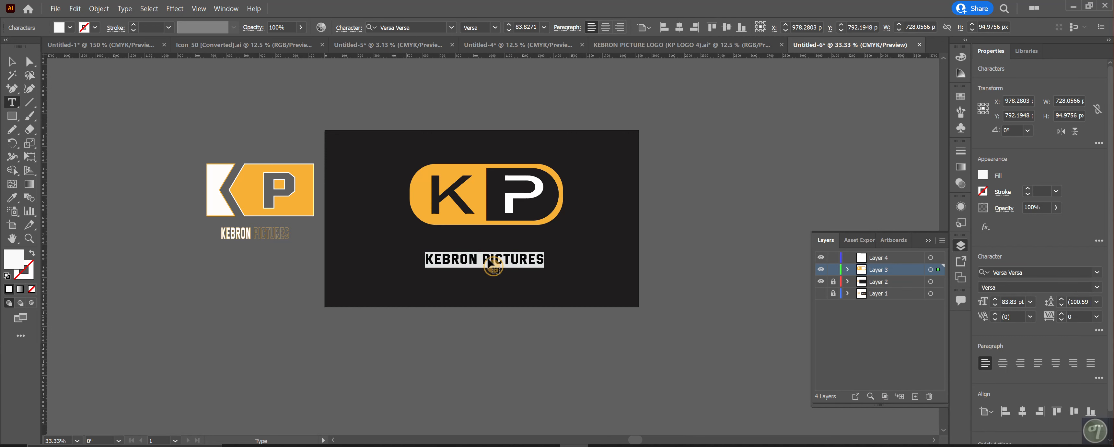
Fill the word PICTURES with the logo's orange and stretch the KEBRON PICTURES wordmark to about 124 px high
drag(483, 258, 562, 260)
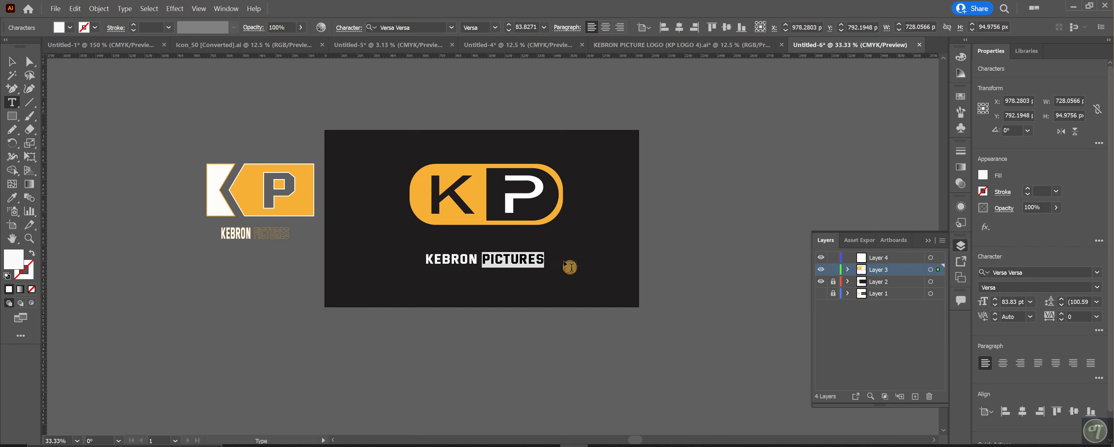
click(12, 197)
click(425, 200)
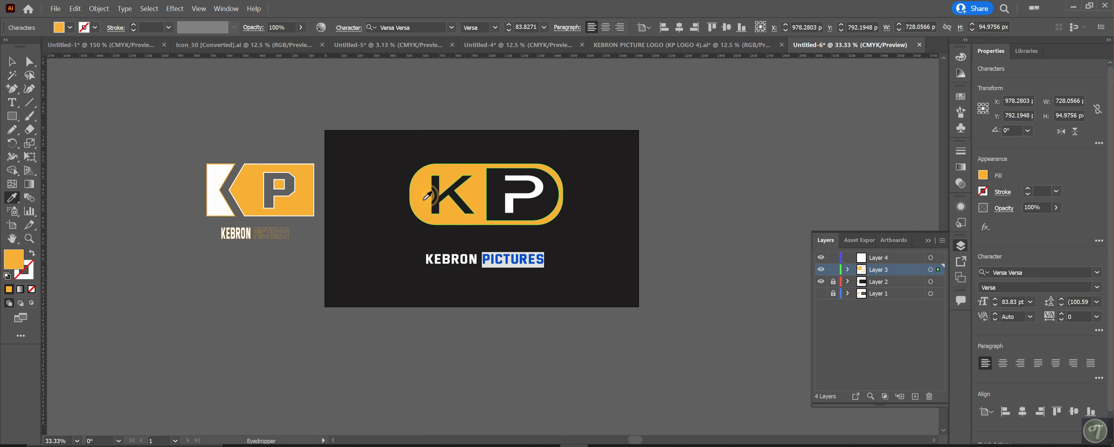
click(12, 61)
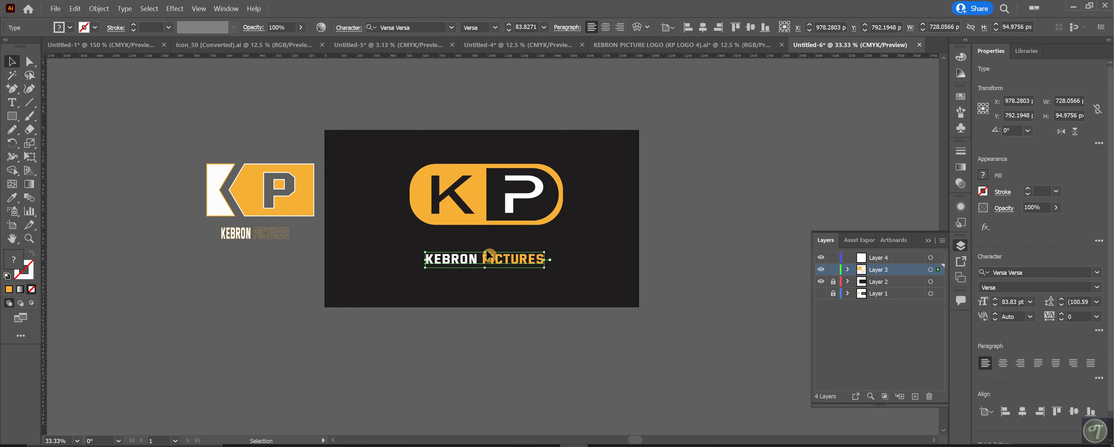
drag(486, 252, 510, 256)
Try filling the letters T and R of the word PICTURES with white, FFFFFF
triple_click(511, 258)
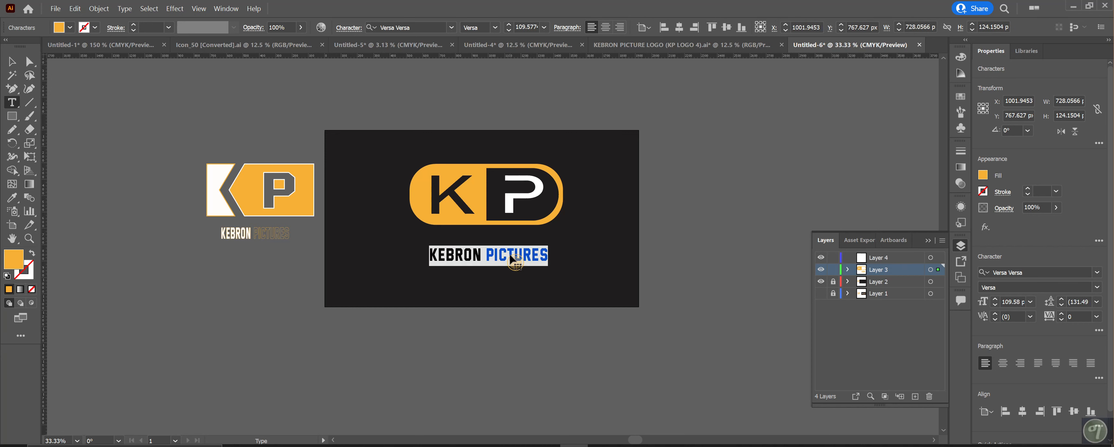
drag(494, 256, 486, 254)
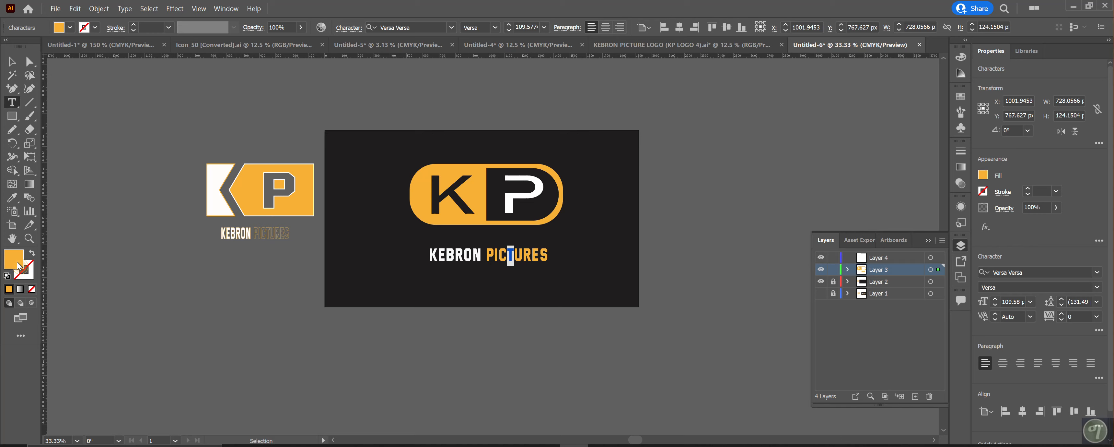
double_click(18, 266)
click(487, 121)
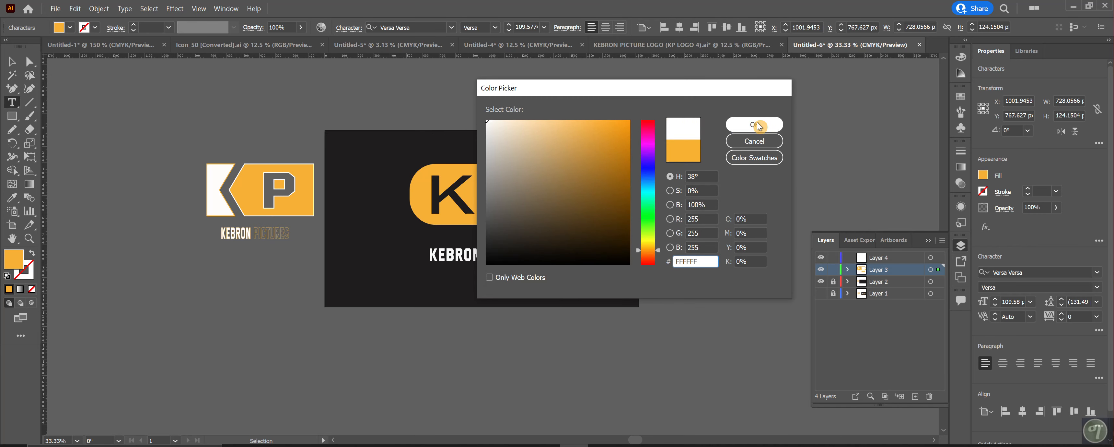
click(756, 125)
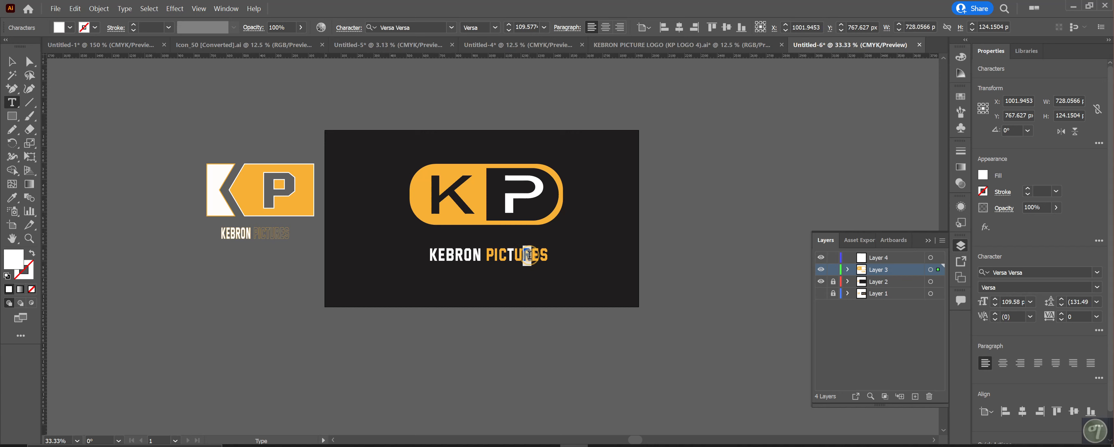
double_click(16, 261)
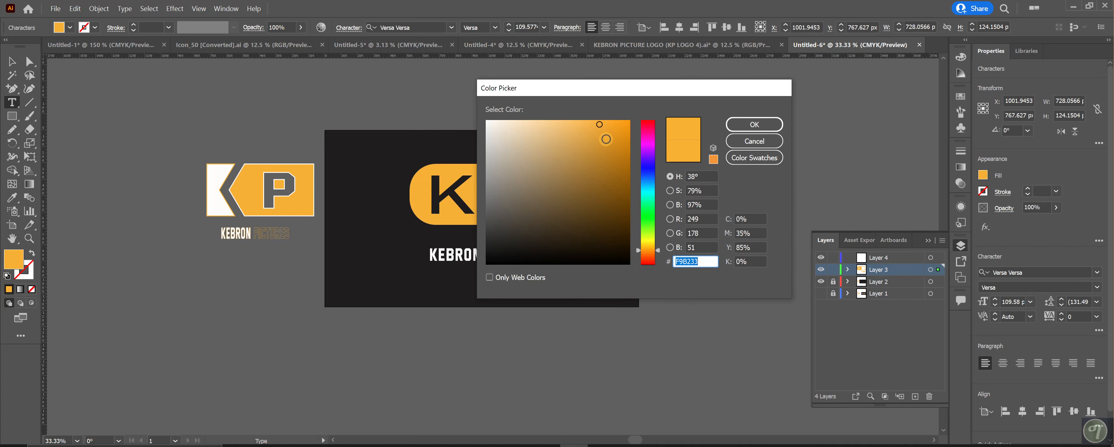
click(487, 121)
click(772, 125)
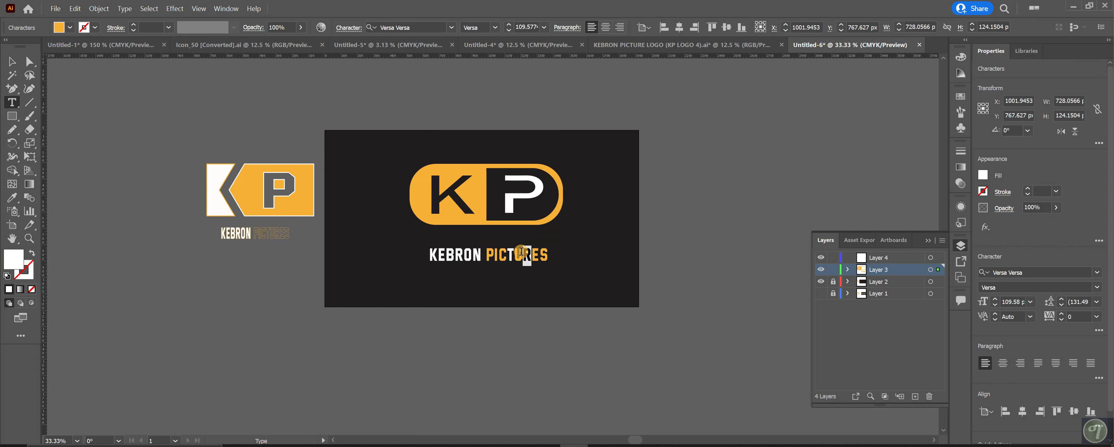
click(525, 252)
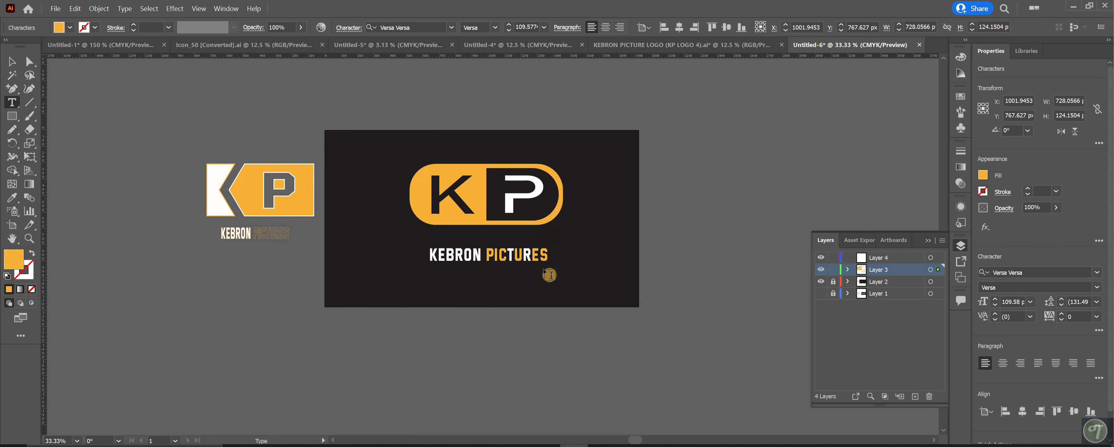
Reapply the orange fill to every letter of the word PICTURES below the pill-shaped logo
drag(484, 253, 571, 255)
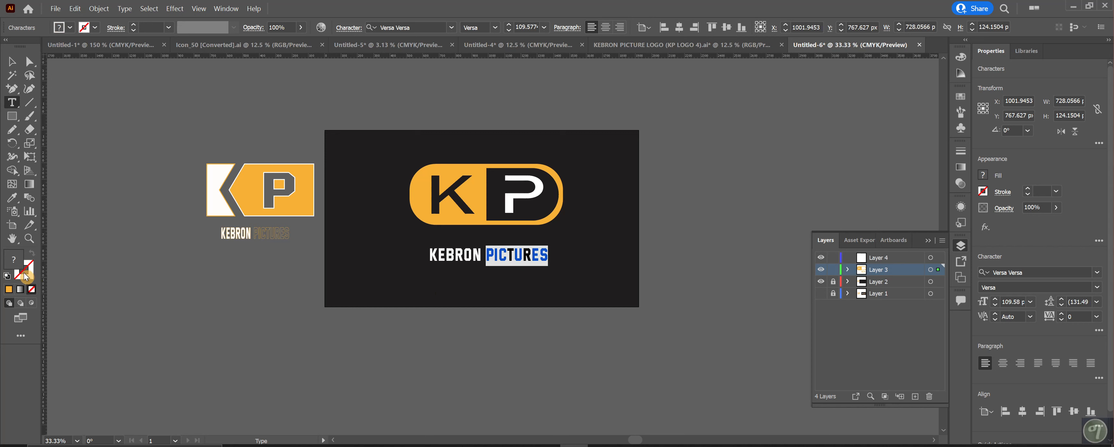
click(69, 30)
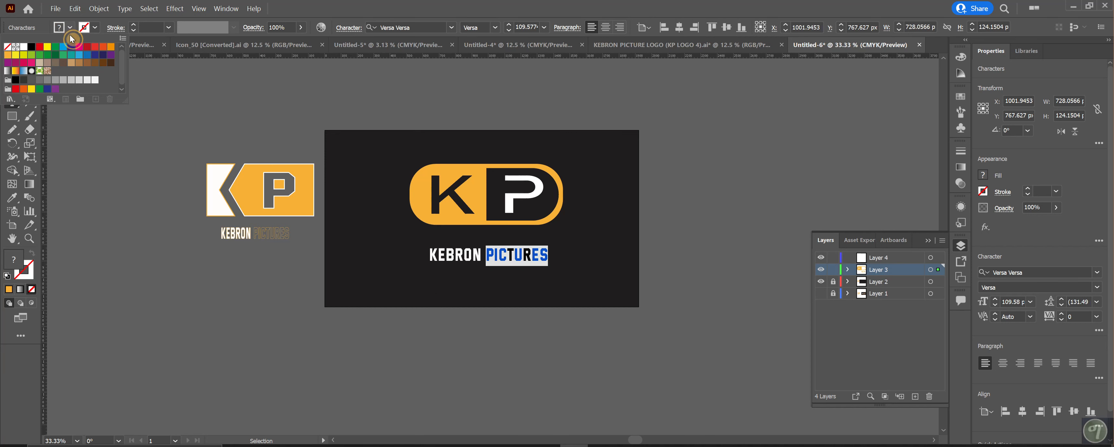
click(11, 58)
click(508, 255)
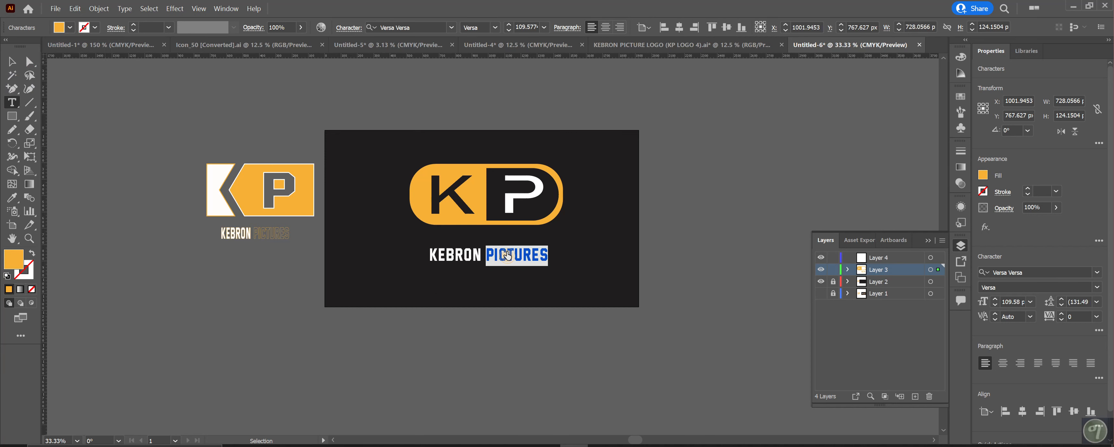
click(522, 258)
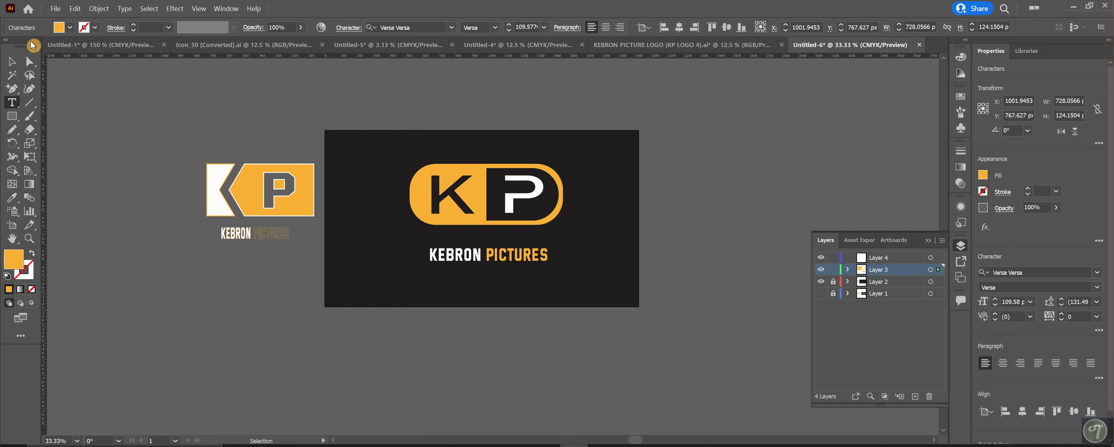
Group the KEBRON PICTURES wordmark with the pill-shaped KP logo
click(11, 61)
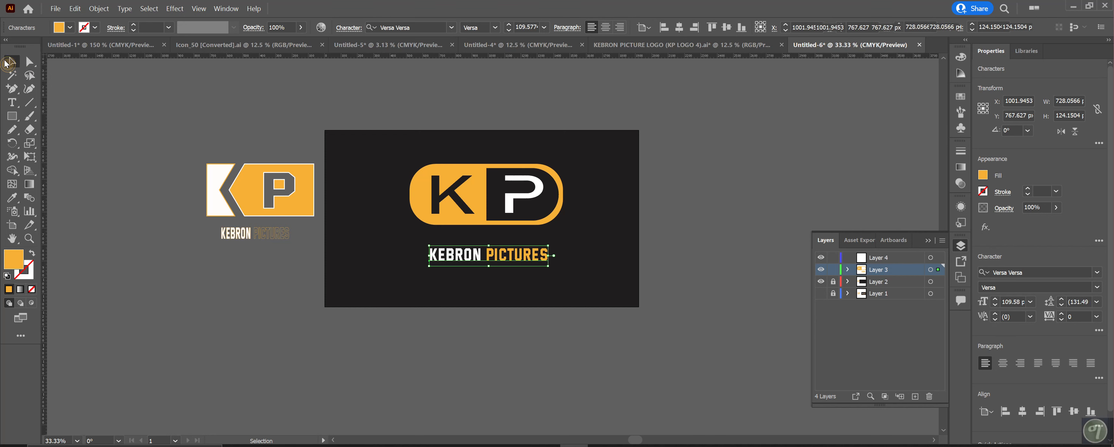
shift+click(480, 214)
right_click(479, 214)
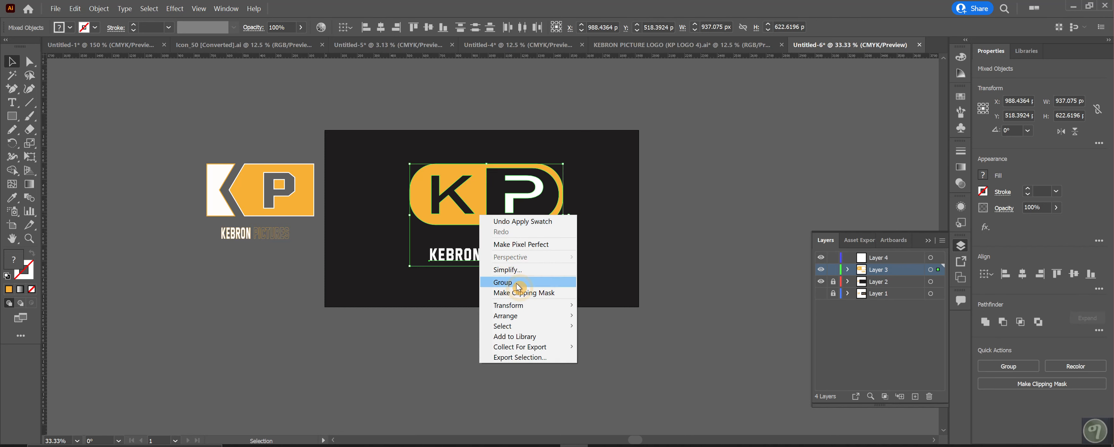
click(502, 282)
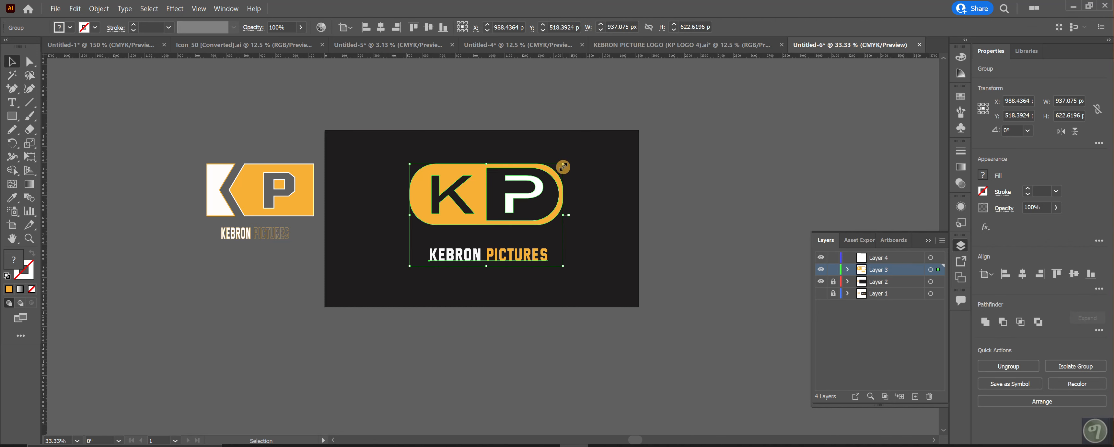
Place the arrow-shaped and pill-shaped logos side by side on the artboard, scaling the pill-shaped group to about 643 by 427 px
drag(563, 166, 576, 195)
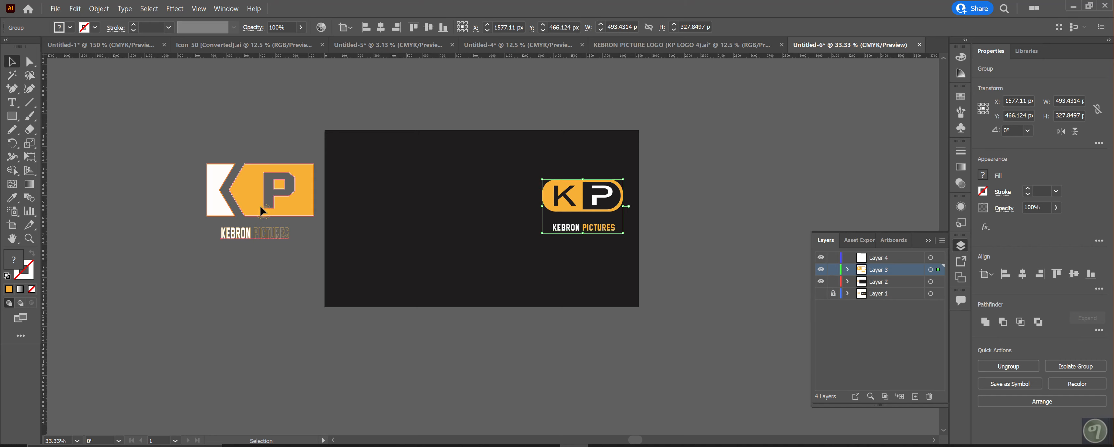
drag(261, 210, 436, 223)
mouse_move(567, 206)
mouse_down()
mouse_move(530, 212)
mouse_move(571, 213)
mouse_up()
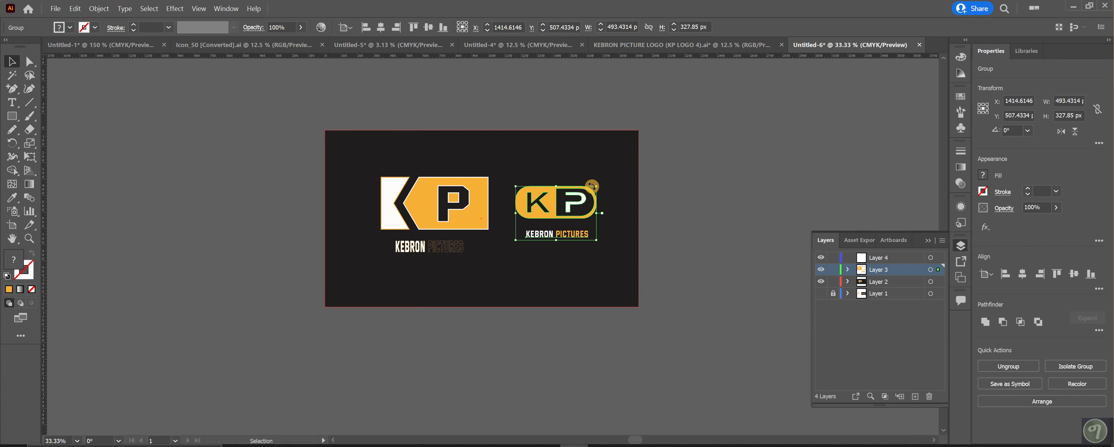
drag(596, 188, 621, 170)
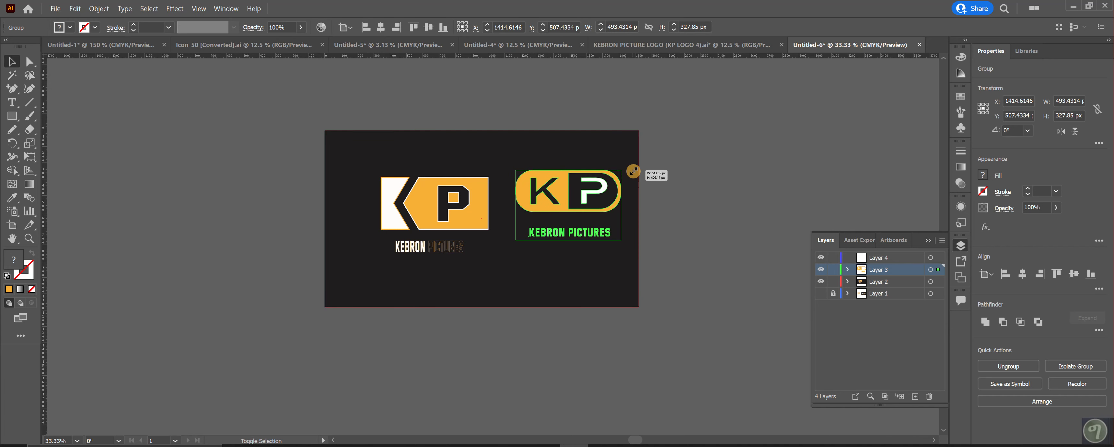
drag(550, 207, 543, 217)
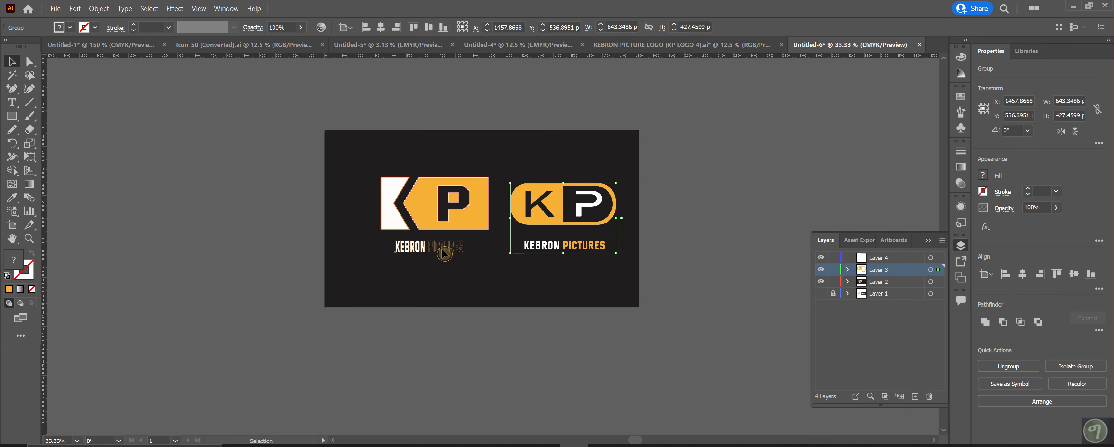
Ungroup the arrow-shaped logo and increase the stroke weight of the outlined word PICTURES below it
click(444, 254)
right_click(444, 255)
click(469, 325)
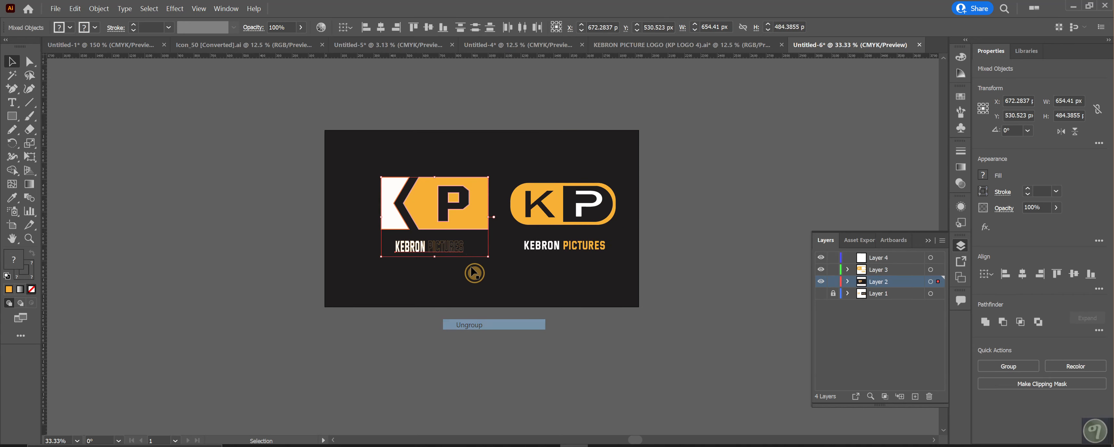
click(419, 319)
double_click(440, 251)
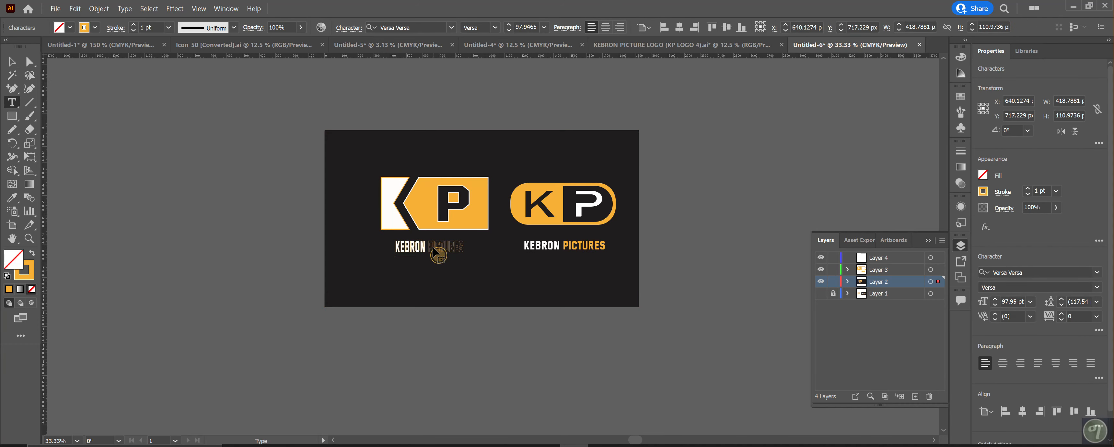
drag(428, 247, 472, 247)
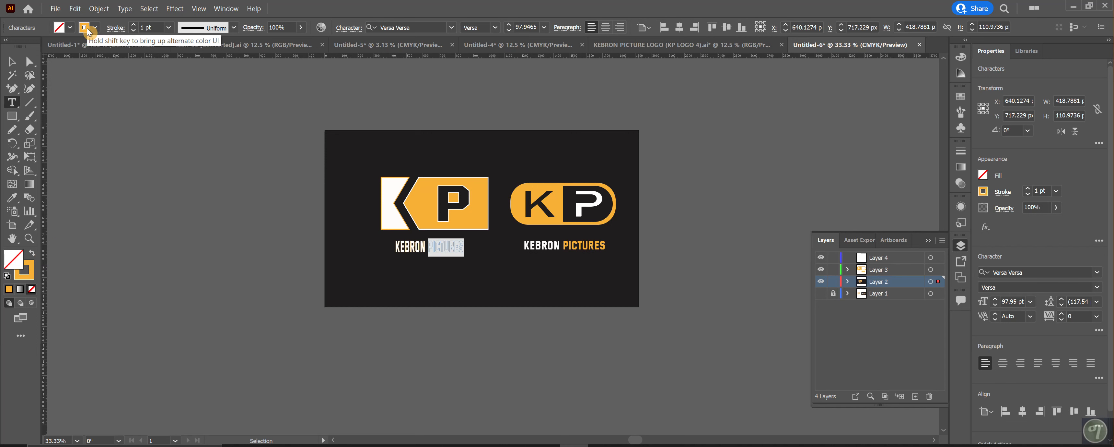
click(134, 27)
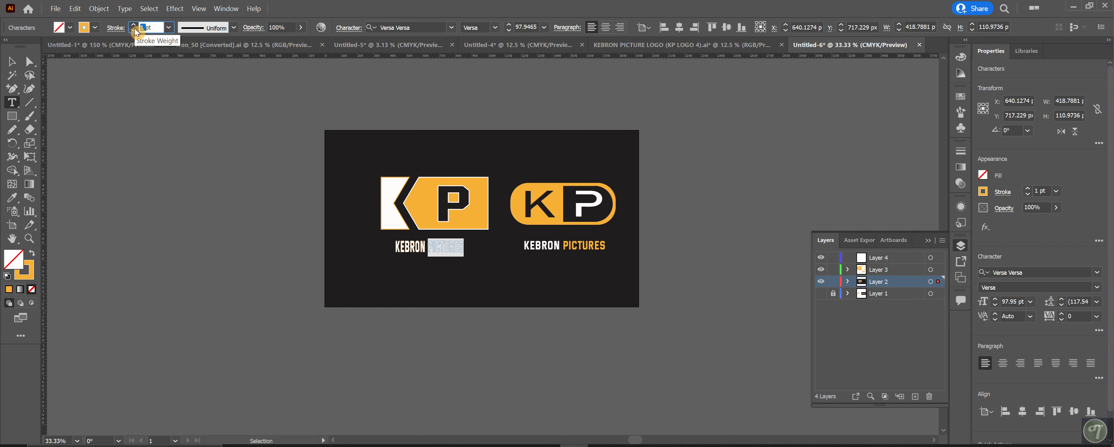
click(234, 178)
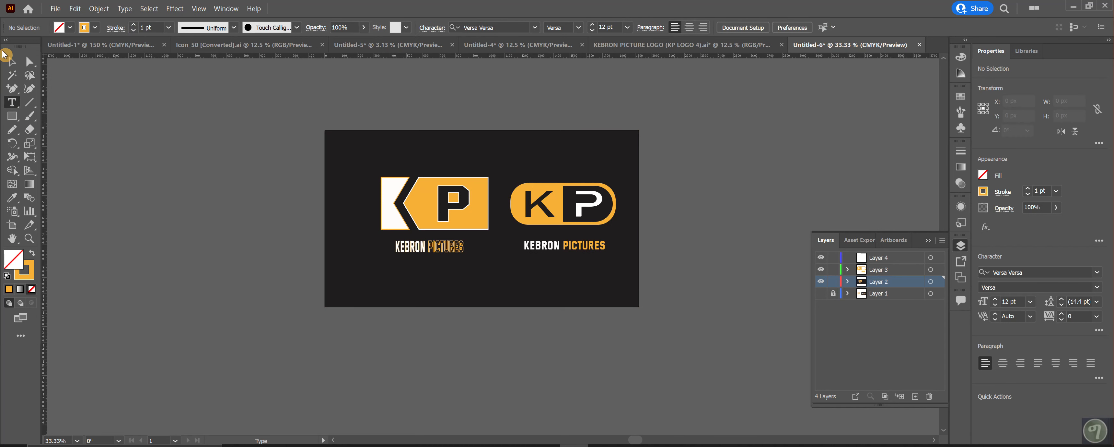
click(12, 61)
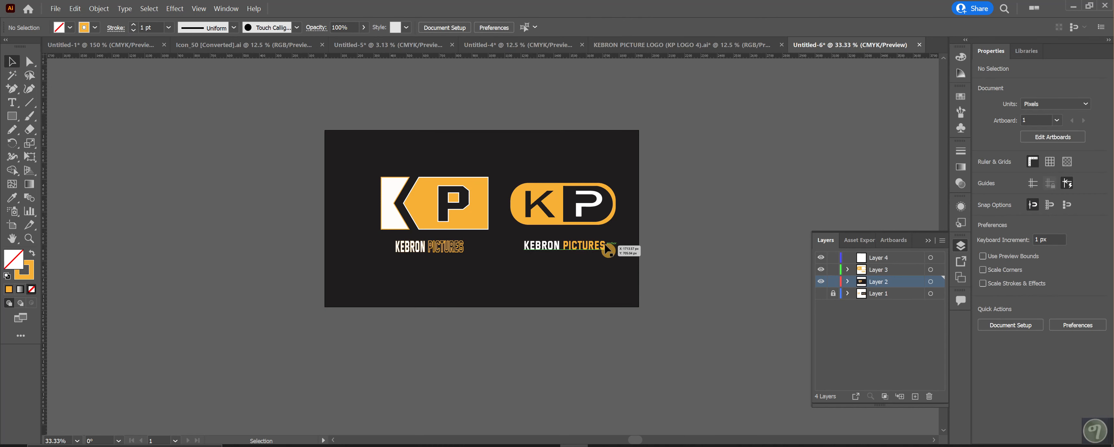
Group the arrow-shaped logo's K piece, P panel and wordmark
key(ctrl+equal)
key(ctrl+equal)
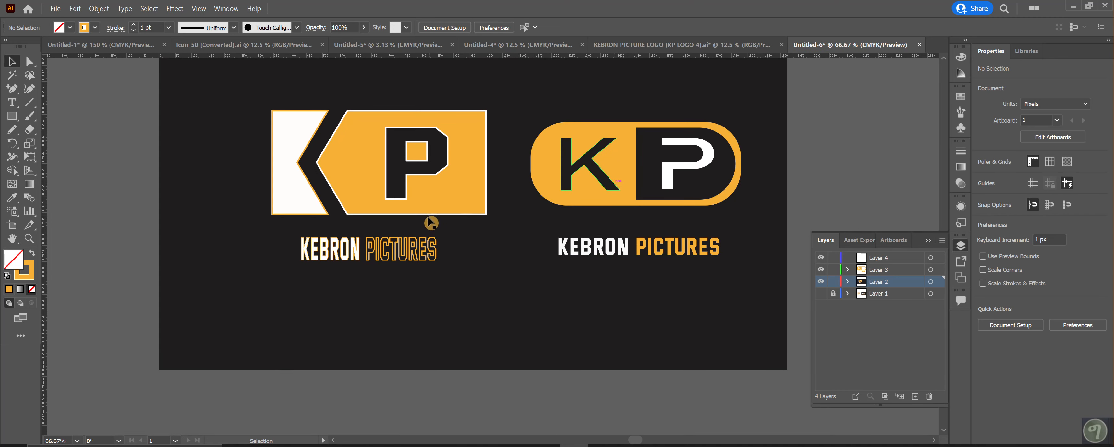
click(391, 255)
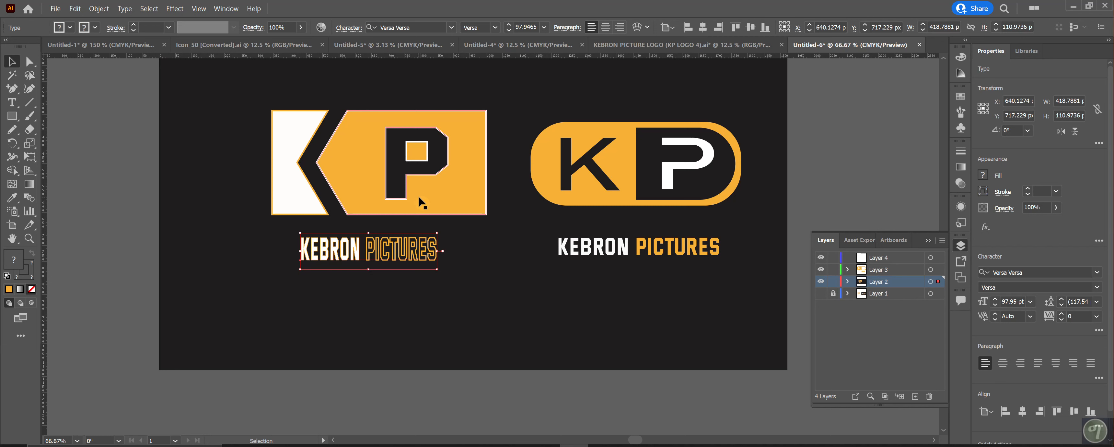
shift+click(433, 201)
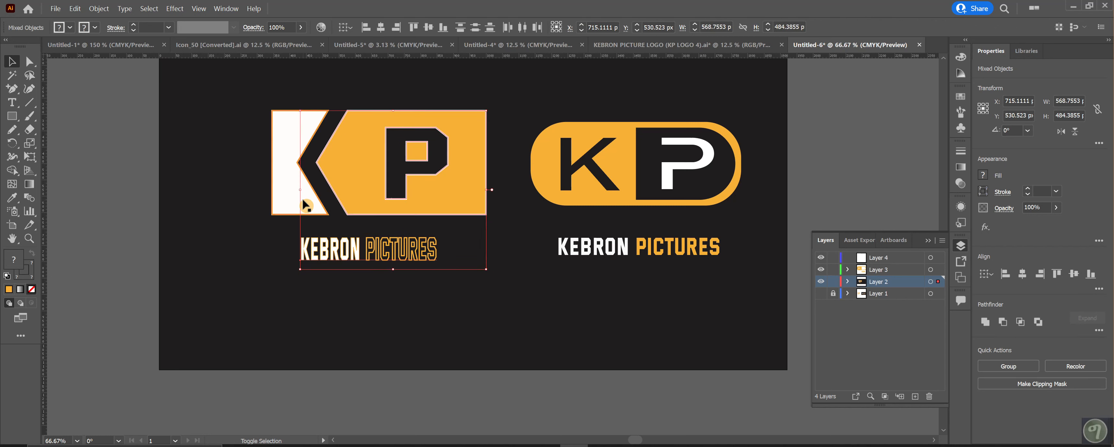
shift+click(282, 203)
right_click(350, 182)
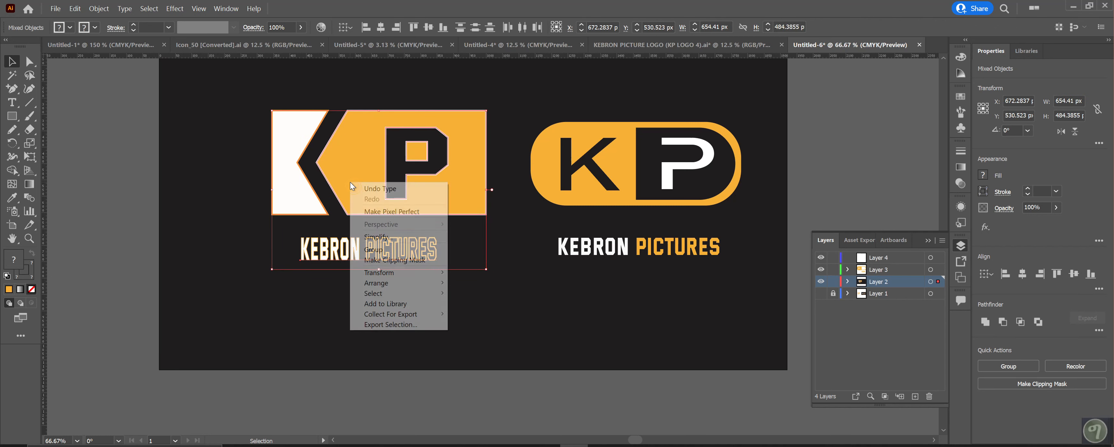
click(374, 250)
Enlarge the pill-shaped logo group to about 696 by 462 px and move it slightly down beside the arrow-shaped logo
click(589, 204)
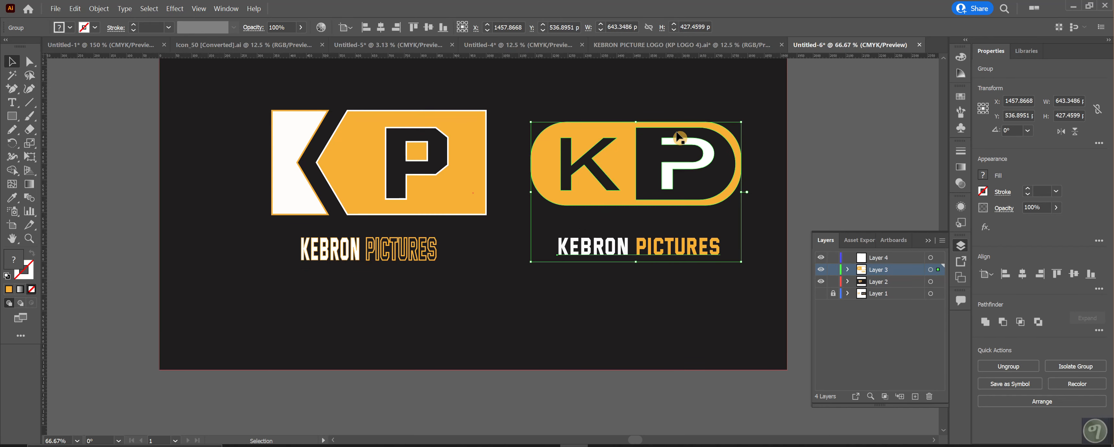
drag(741, 123, 757, 111)
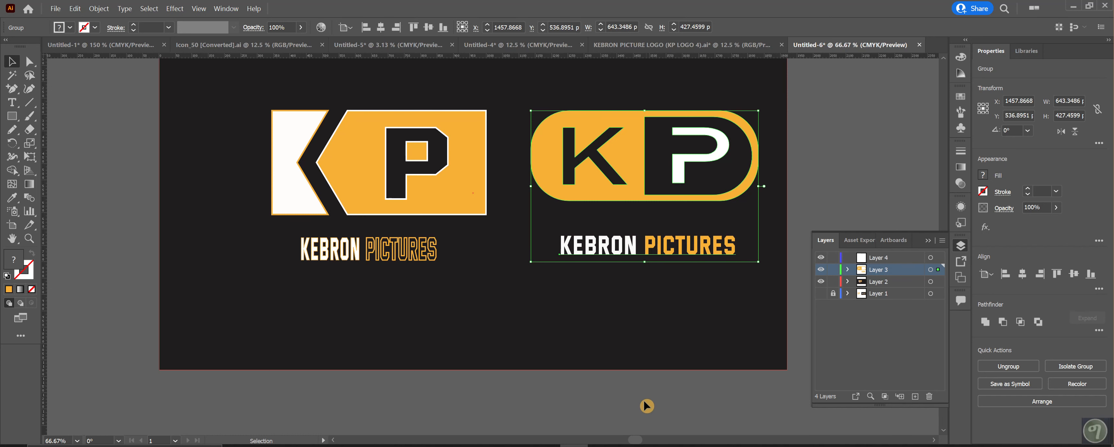
drag(637, 439, 642, 439)
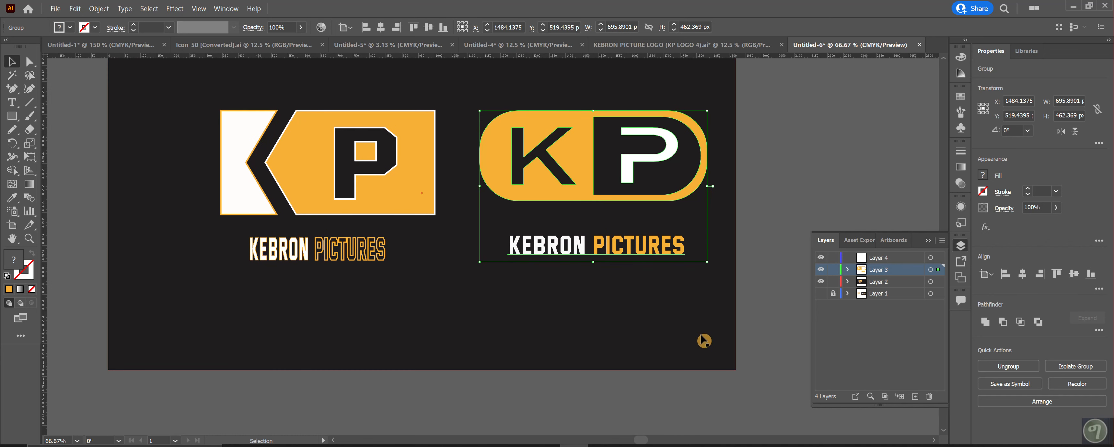
scroll(701, 340, up, 1)
drag(581, 197, 581, 199)
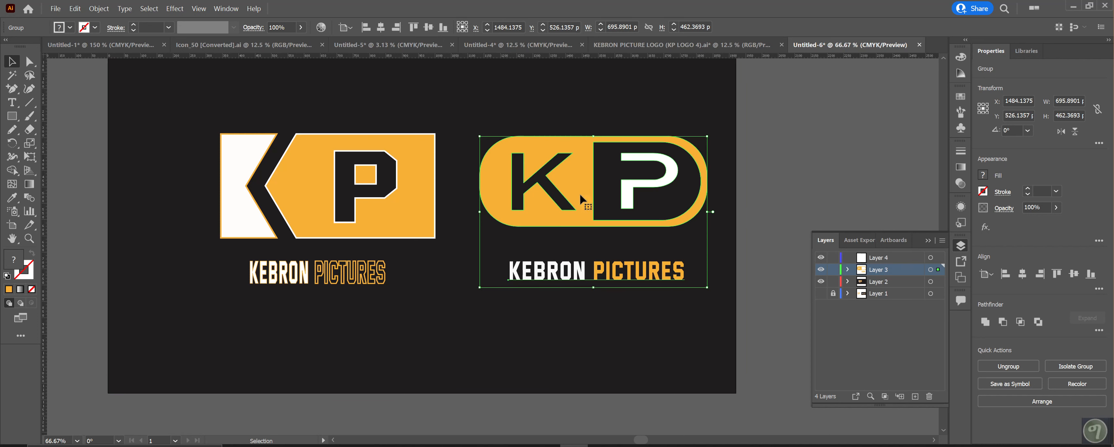
Move the pill-shaped logo group slightly lower on the artboard and deselect it
drag(579, 192, 579, 200)
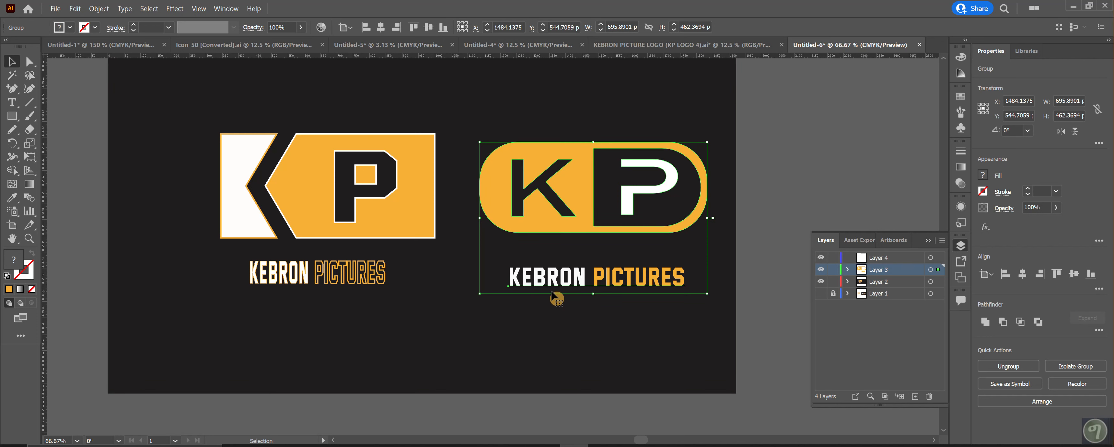
key(a)
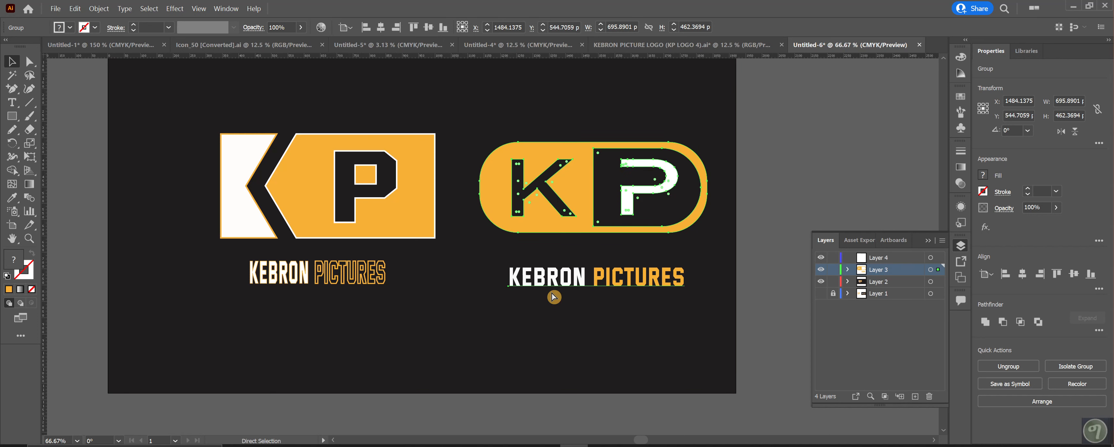
key(ctrl+equal)
key(ctrl+equal)
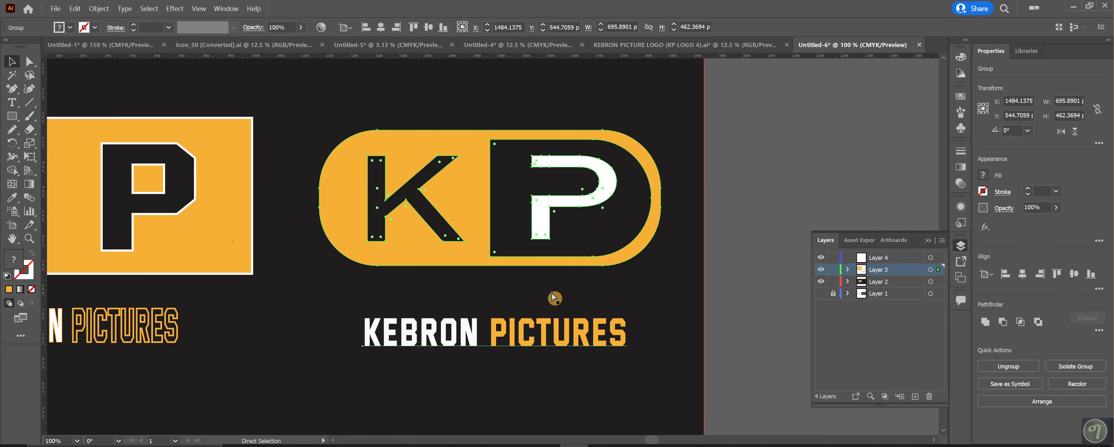
key(ctrl+minus)
key(ctrl+minus)
key(ctrl+minus)
key(ctrl+minus)
key(v)
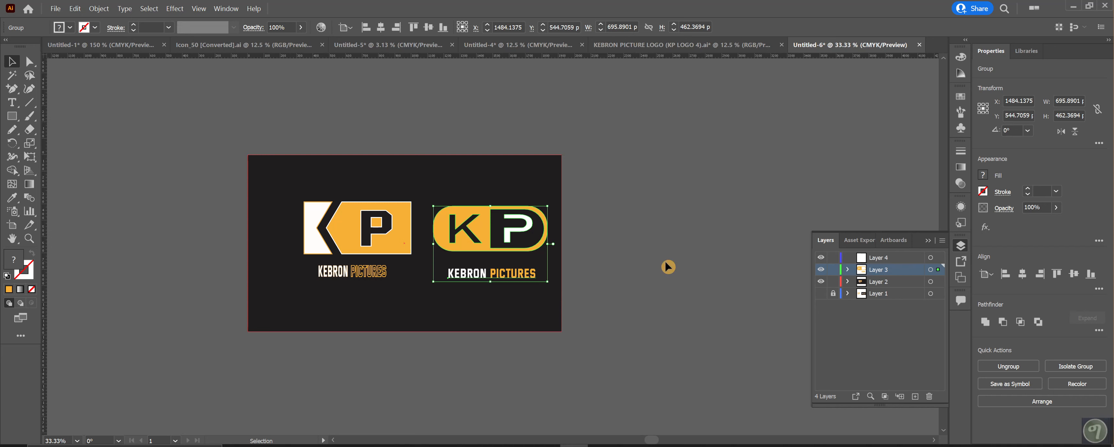
click(683, 268)
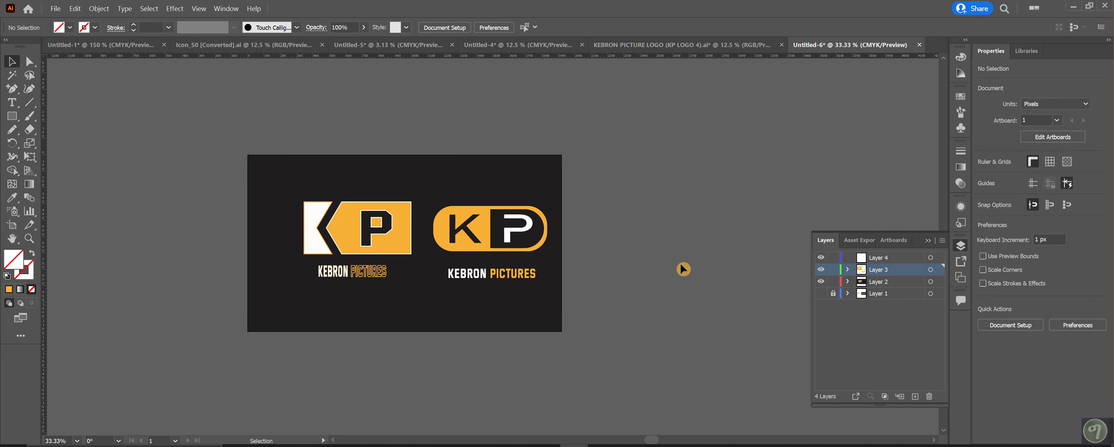
Raise the pill-shaped logo slightly, then shift it and the arrow-shaped logo a little left to balance both on the artboard
key(ctrl+minus)
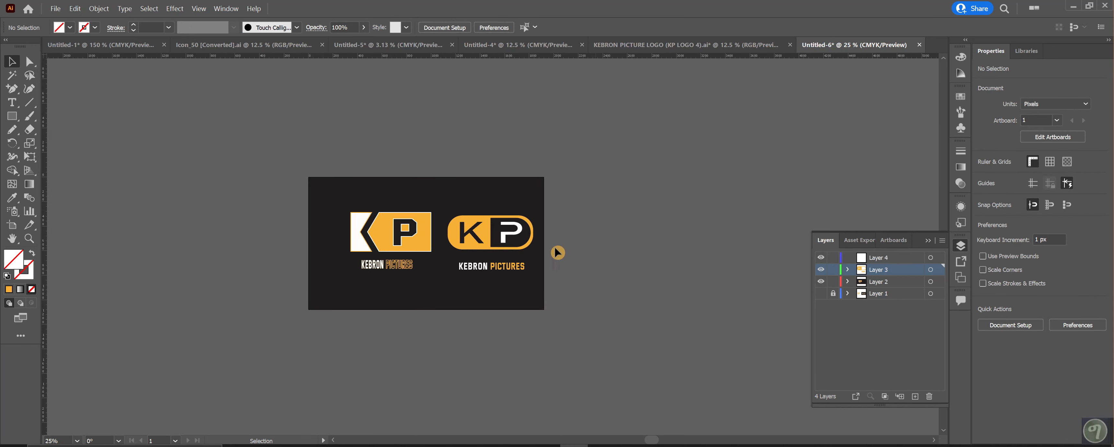
click(472, 229)
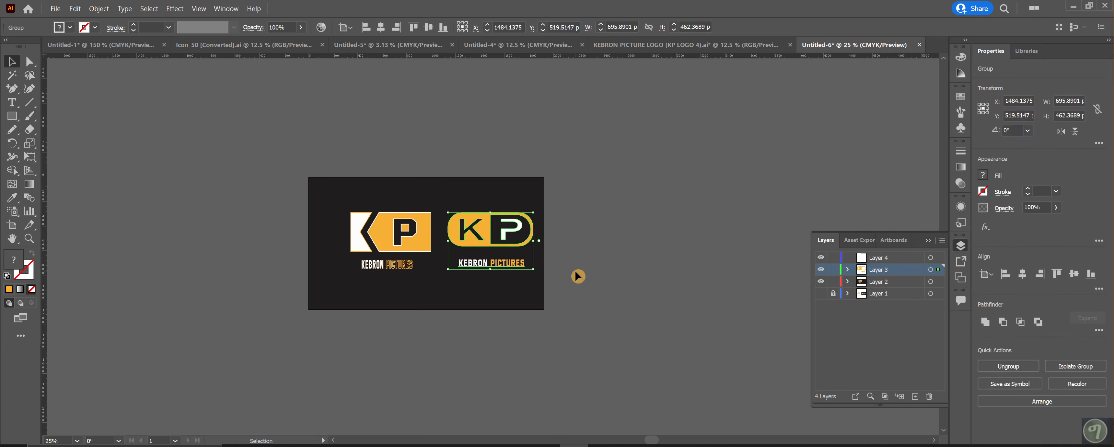
drag(393, 240, 383, 240)
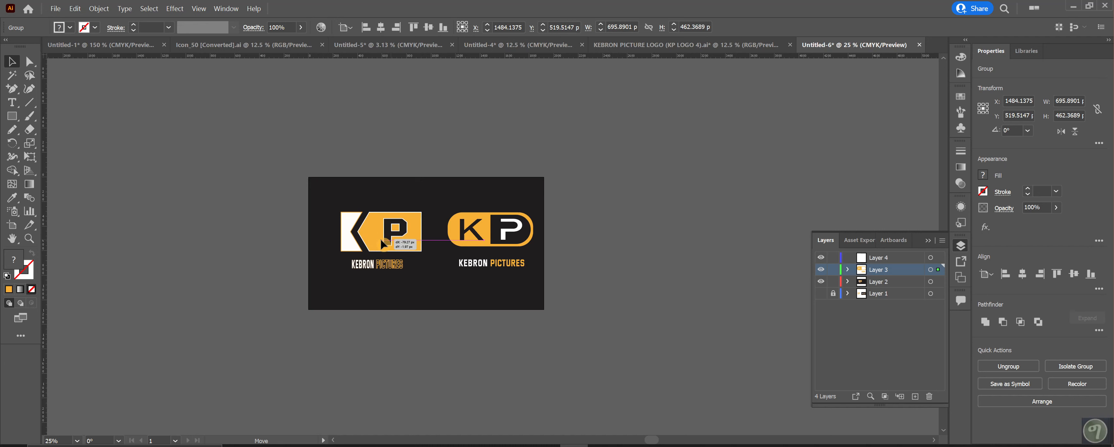
drag(464, 243, 459, 243)
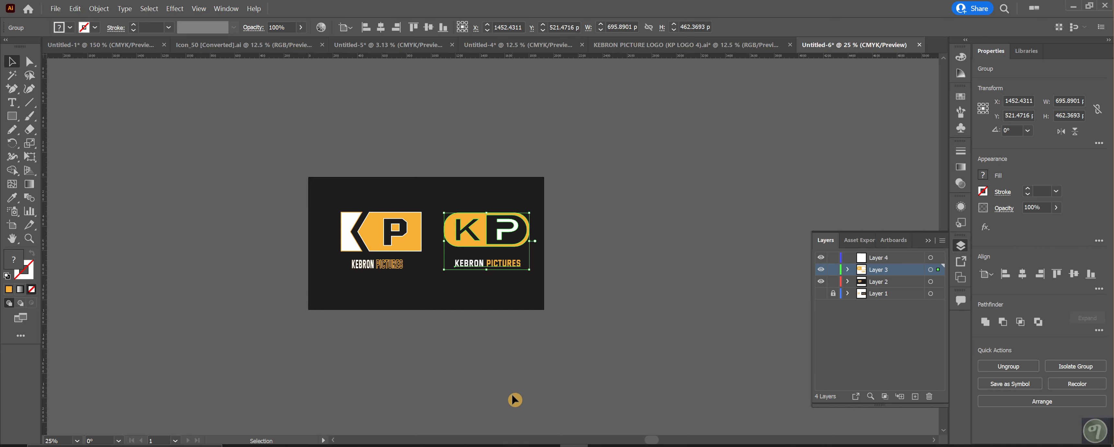
click(570, 384)
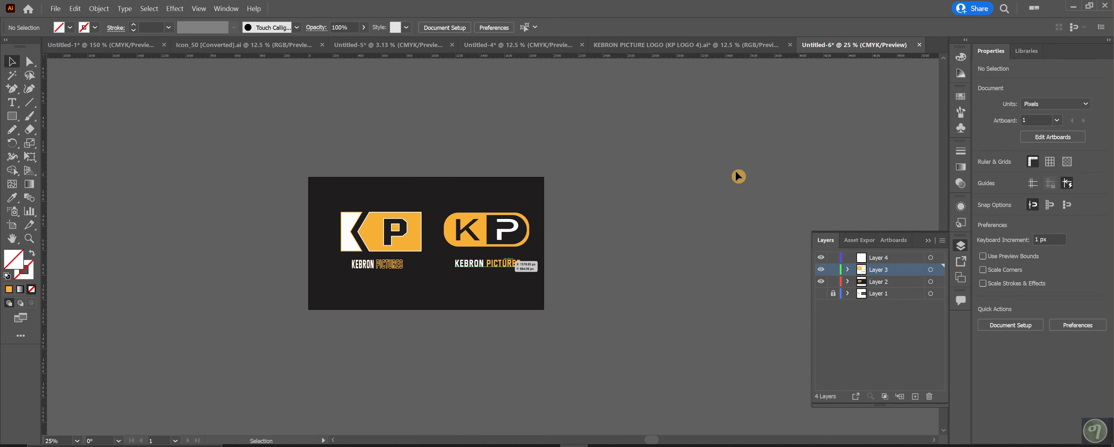
In the KEBRON PICTURE LOGO (KP LOGO 4) document, move the two-tile K and P logo with its outlined wordmark upward, away from the arrow-shaped logo
click(666, 44)
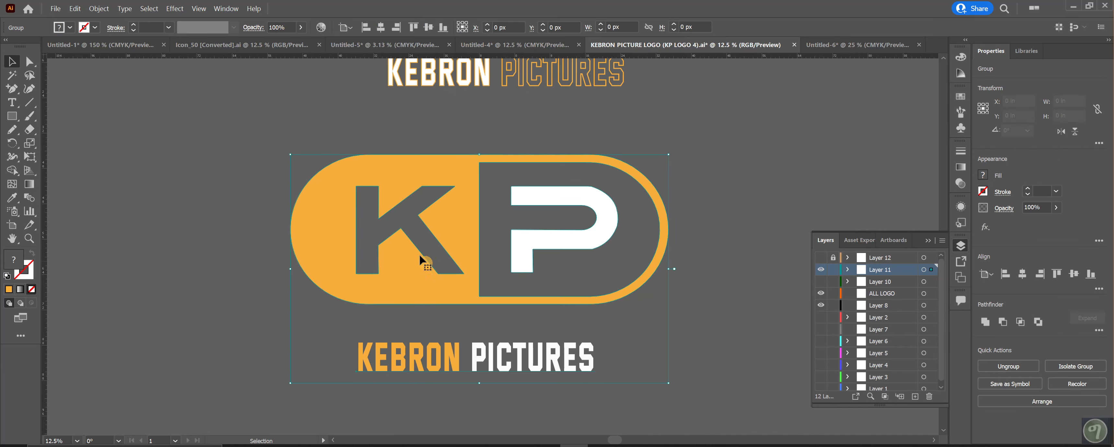
scroll(415, 255, up, 10)
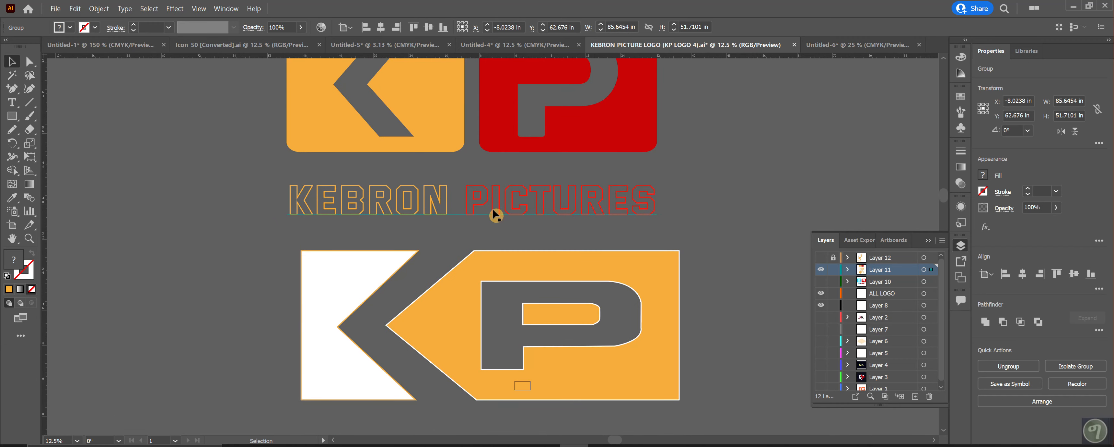
scroll(495, 215, up, 5)
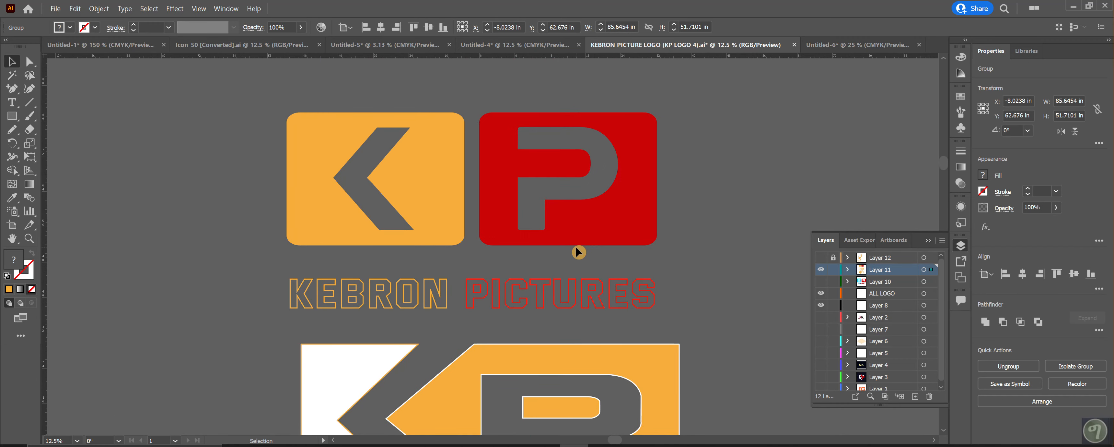
drag(774, 153, 368, 272)
scroll(368, 272, up, 1)
drag(426, 236, 452, 205)
scroll(554, 321, up, 7)
drag(515, 325, 514, 212)
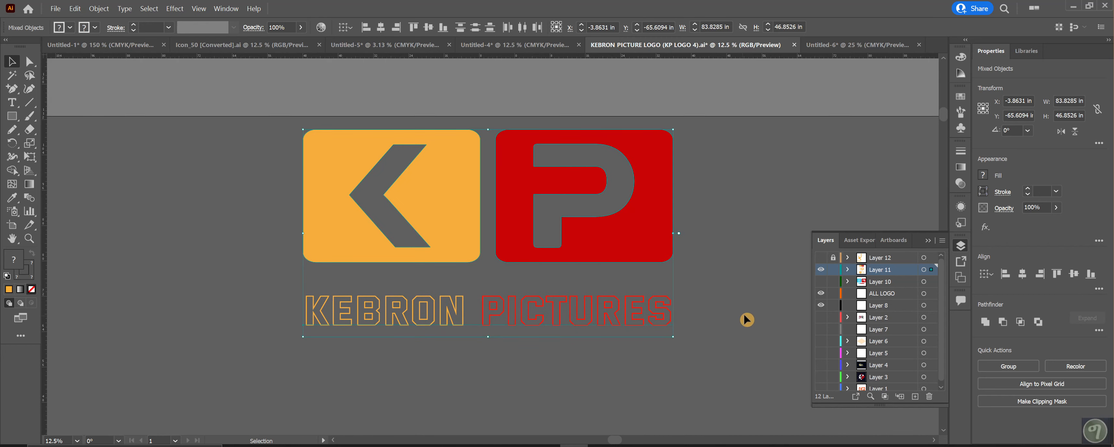
click(927, 240)
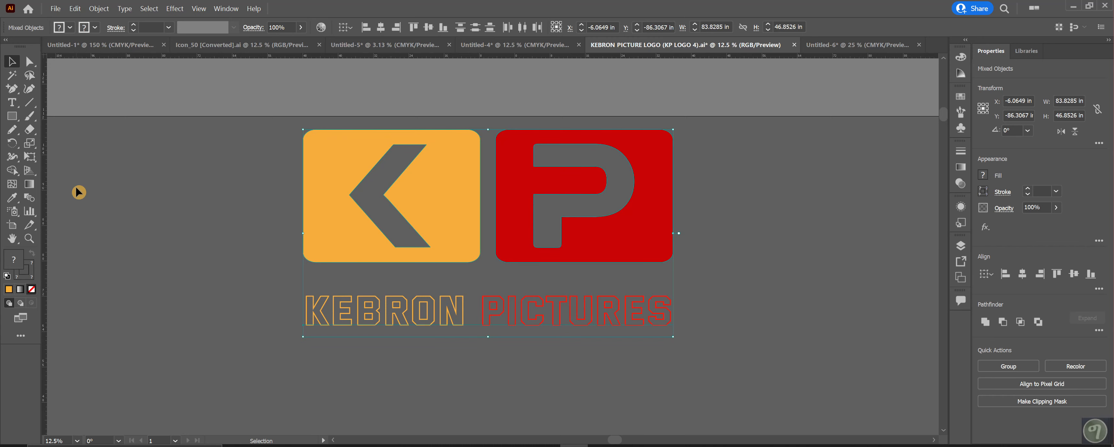
Add space between KEBRON and PICTURES in the outlined wordmark and align its start with the yellow K tile's left edge
scroll(453, 193, down, 1)
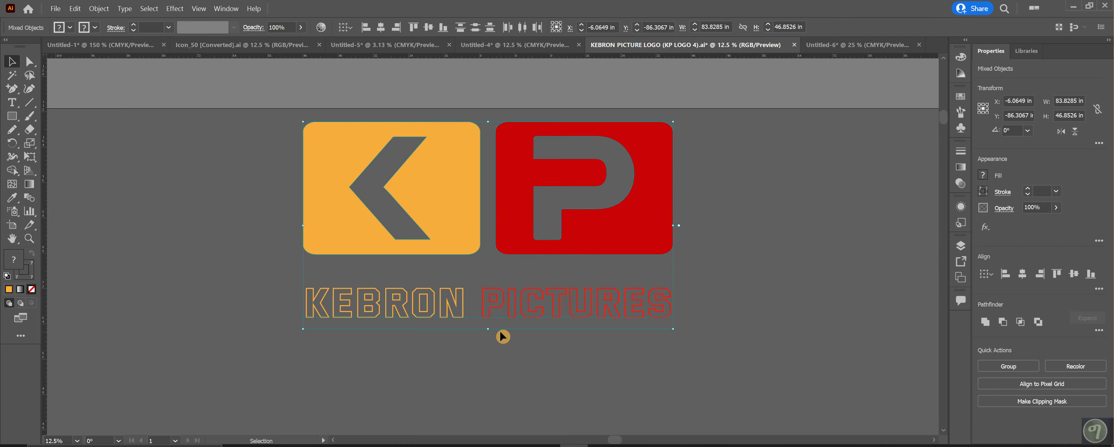
click(527, 306)
right_click(525, 302)
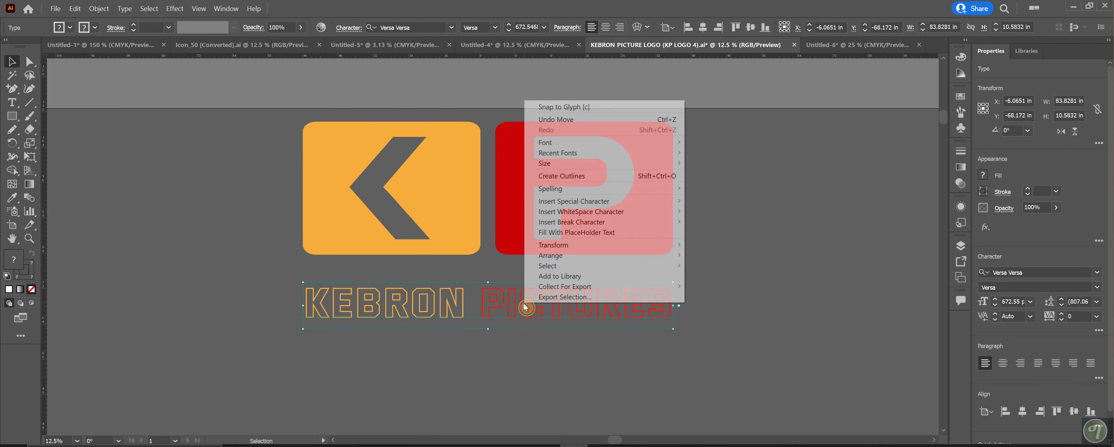
click(500, 358)
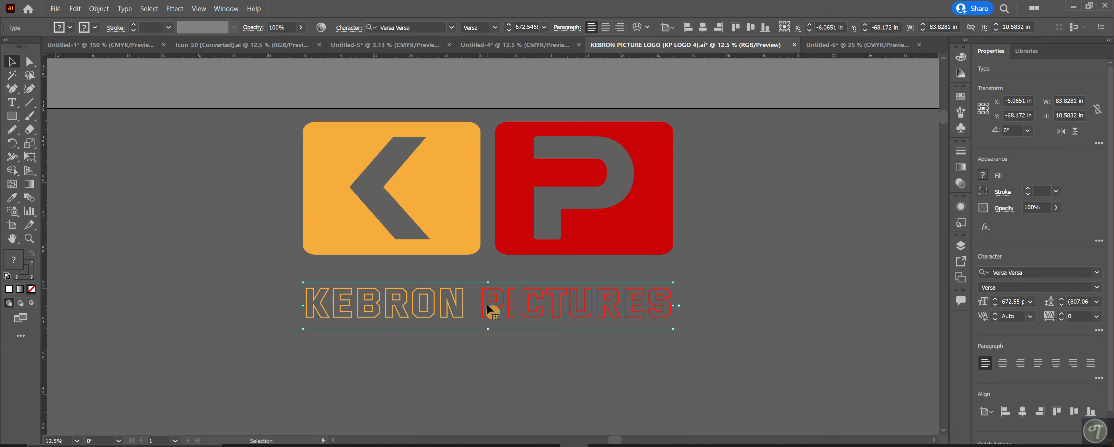
drag(488, 306, 498, 304)
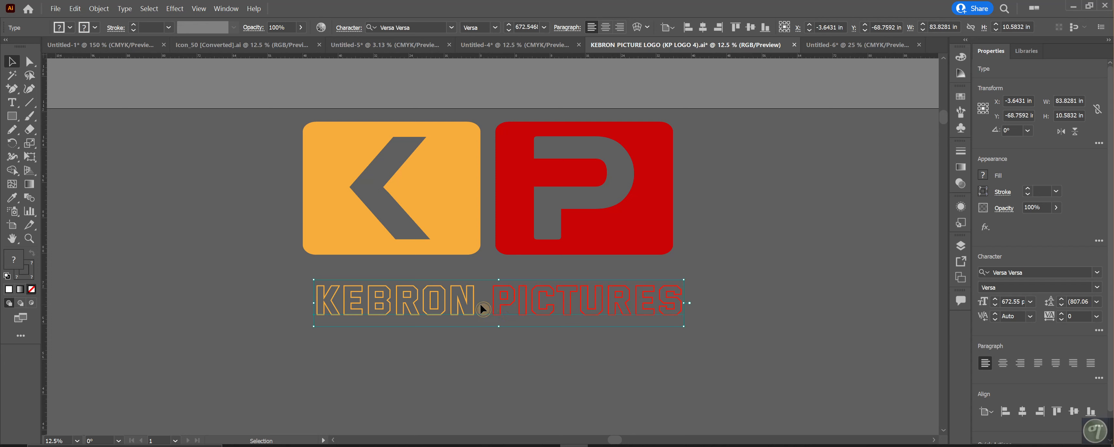
double_click(484, 309)
triple_click(485, 302)
click(486, 299)
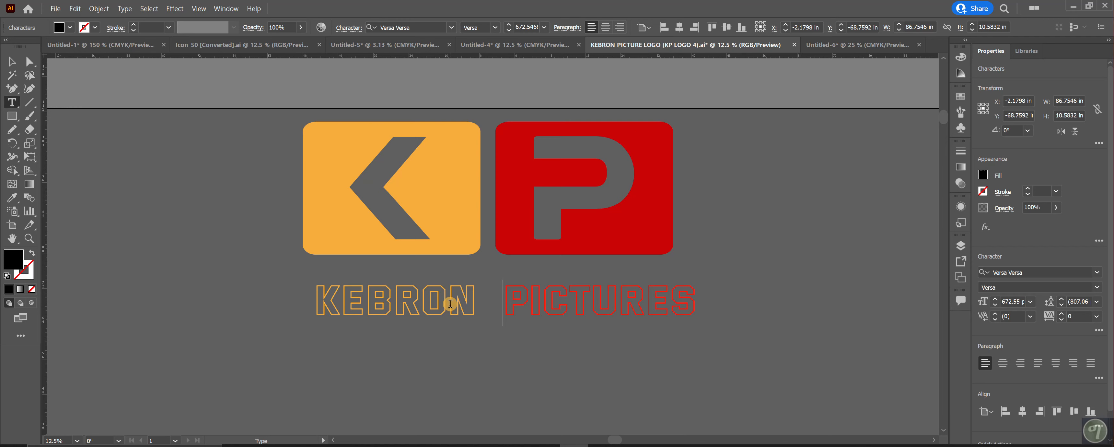
key(Escape)
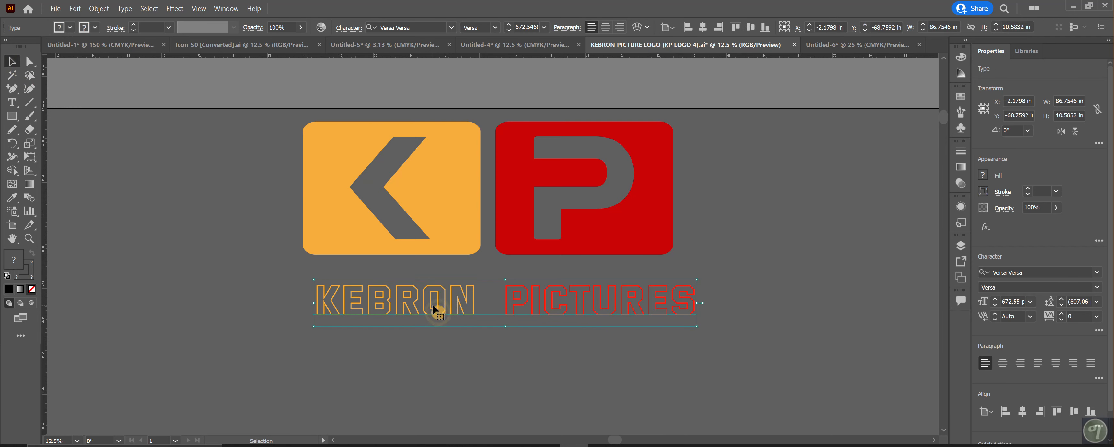
drag(450, 302, 440, 296)
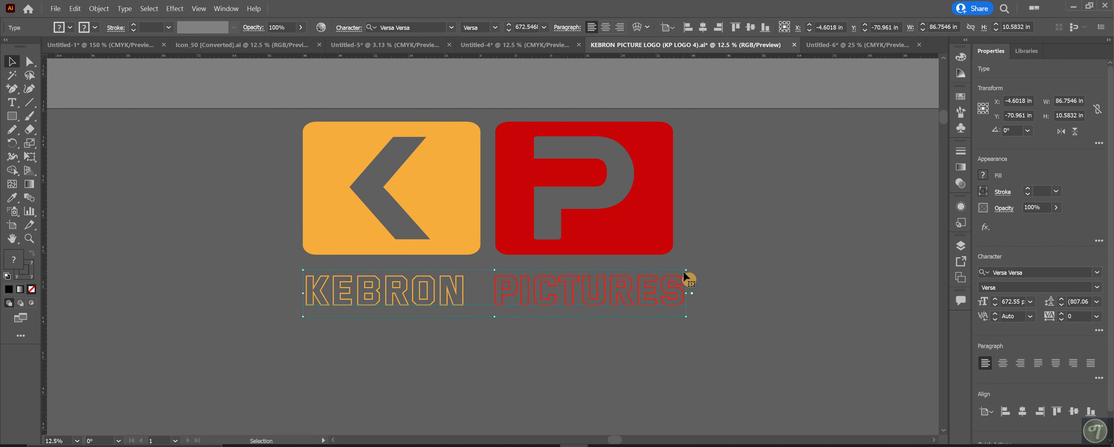
Scale the outlined wordmark down to about 438 pt and widen the gap between KEBRON and PICTURES further
drag(687, 271, 604, 289)
drag(485, 303, 552, 304)
key(t)
click(487, 303)
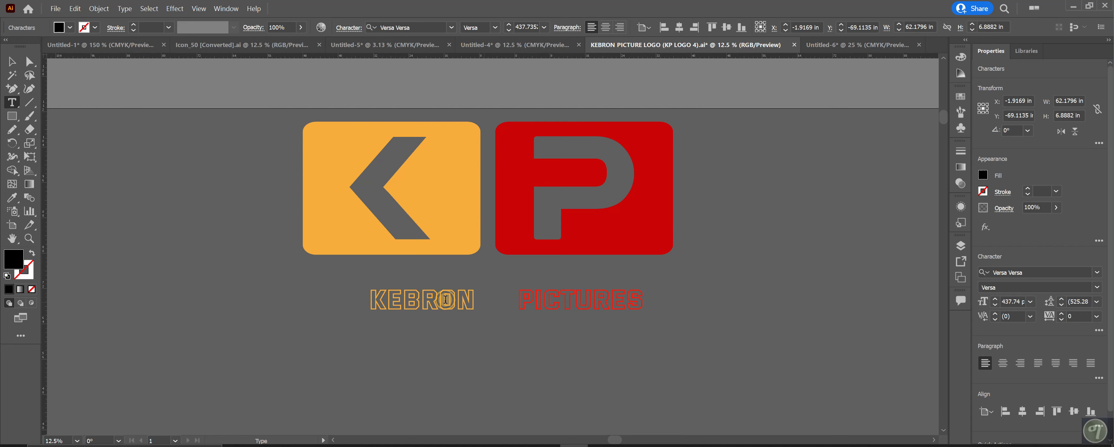
Center the reduced outlined wordmark below the K and P tiles
click(16, 60)
drag(453, 298, 440, 289)
drag(532, 292, 534, 295)
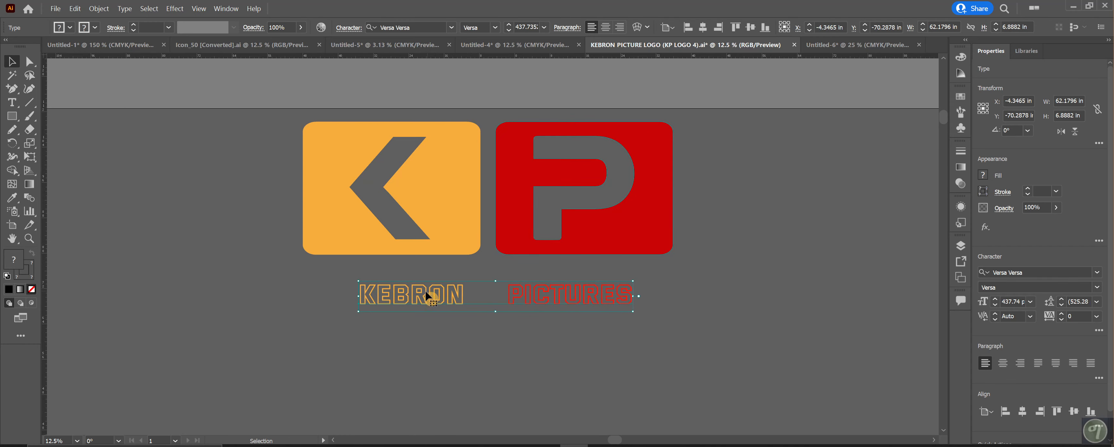
scroll(467, 191, down, 1)
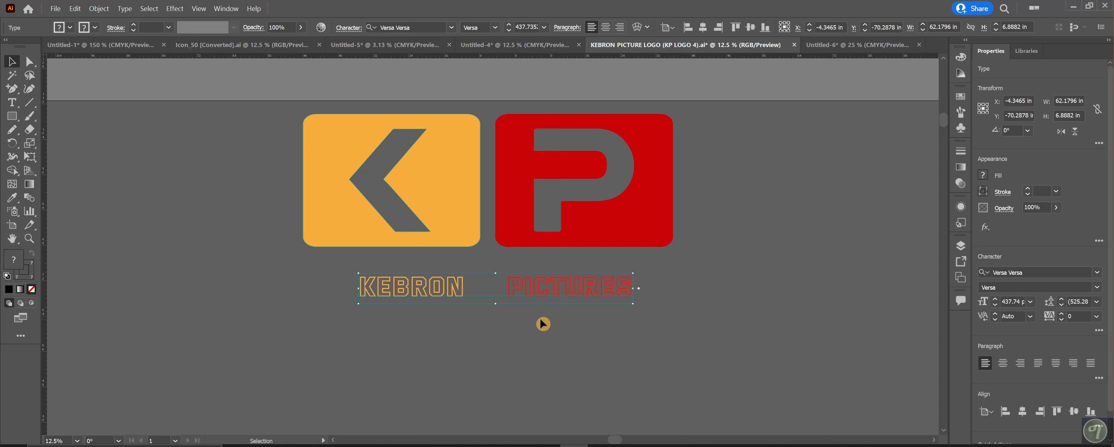
scroll(543, 323, up, 1)
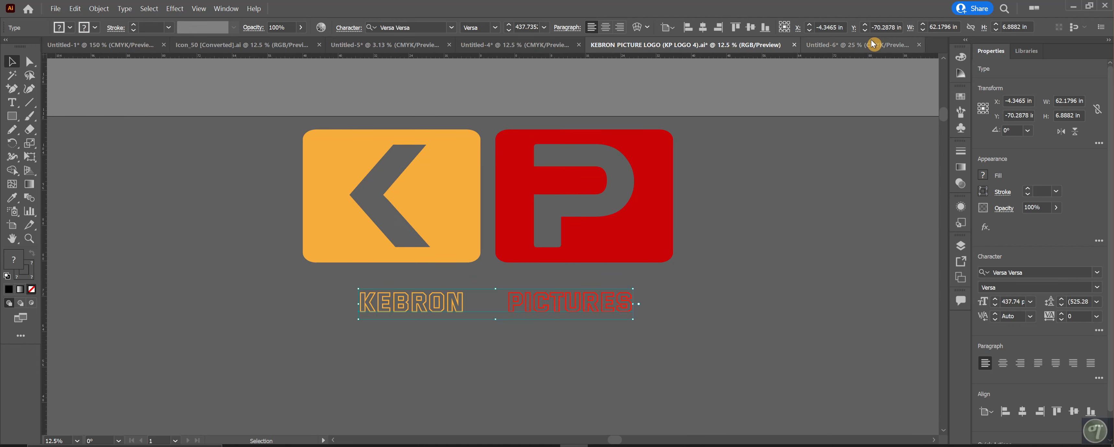
Return to the Untitled-6 document and view the arrow-shaped and pill-shaped logos together on the dark artboard
click(865, 51)
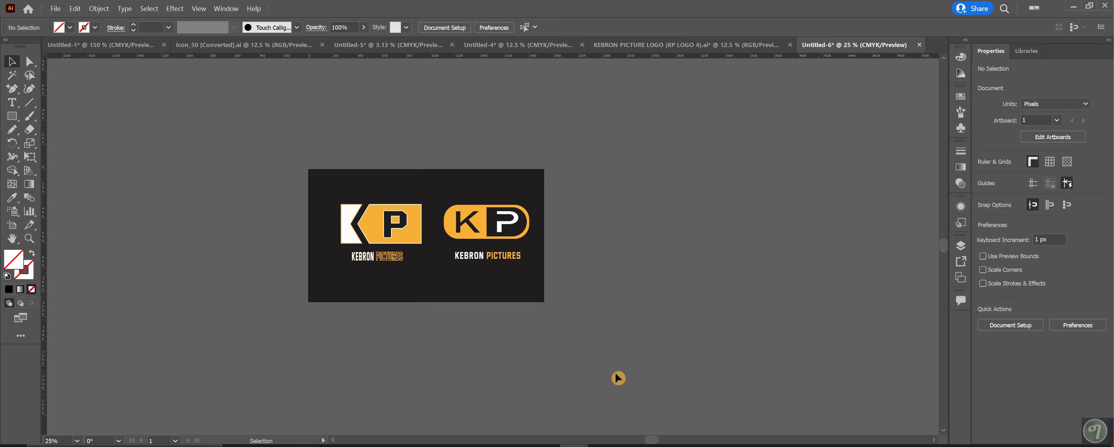
drag(651, 439, 645, 441)
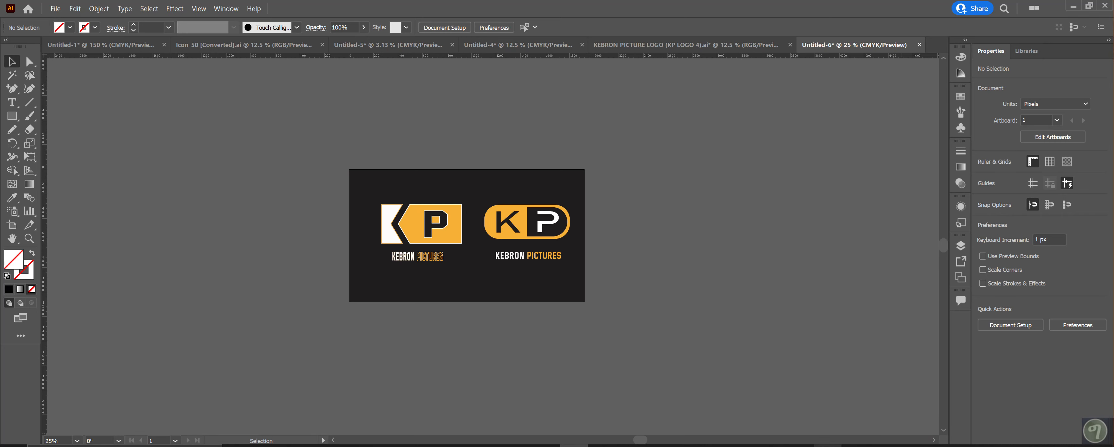
click(828, 445)
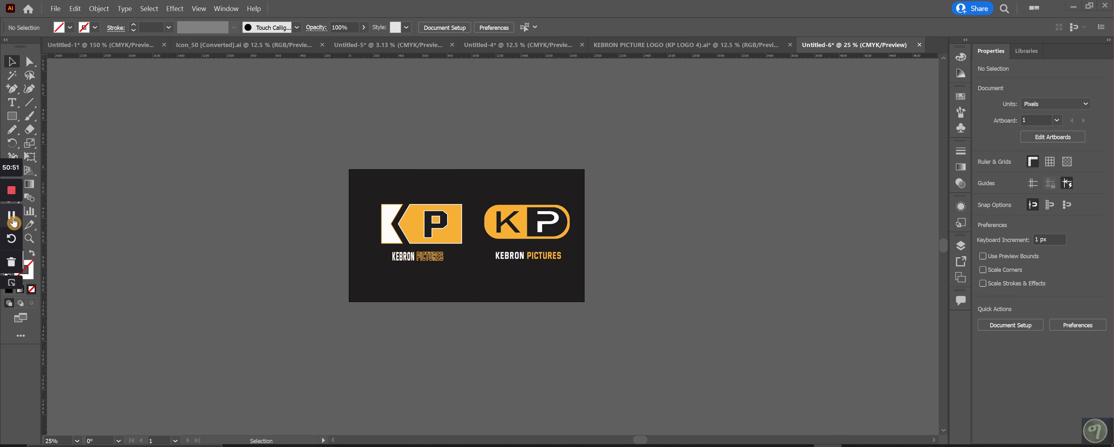